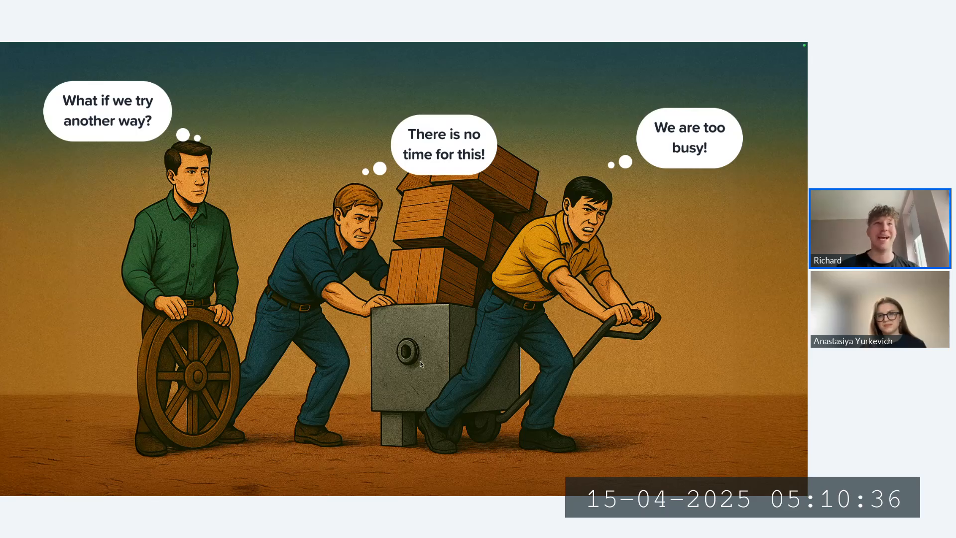
pyautogui.press('Right')
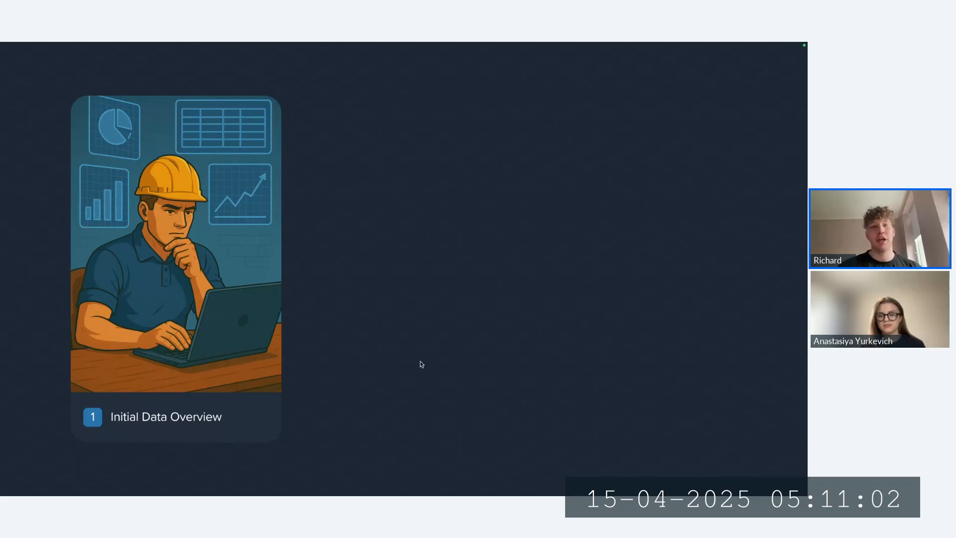
pyautogui.press('Right')
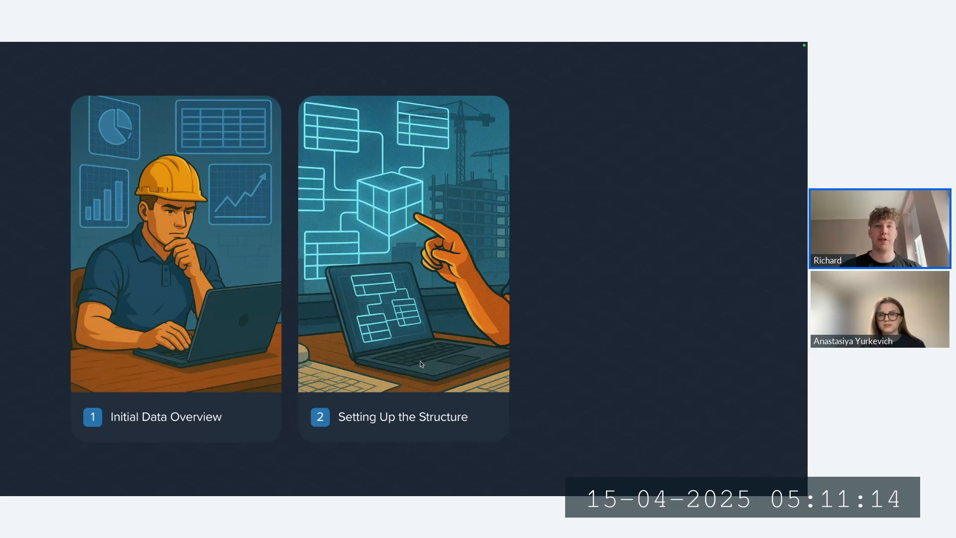
pyautogui.press('Right')
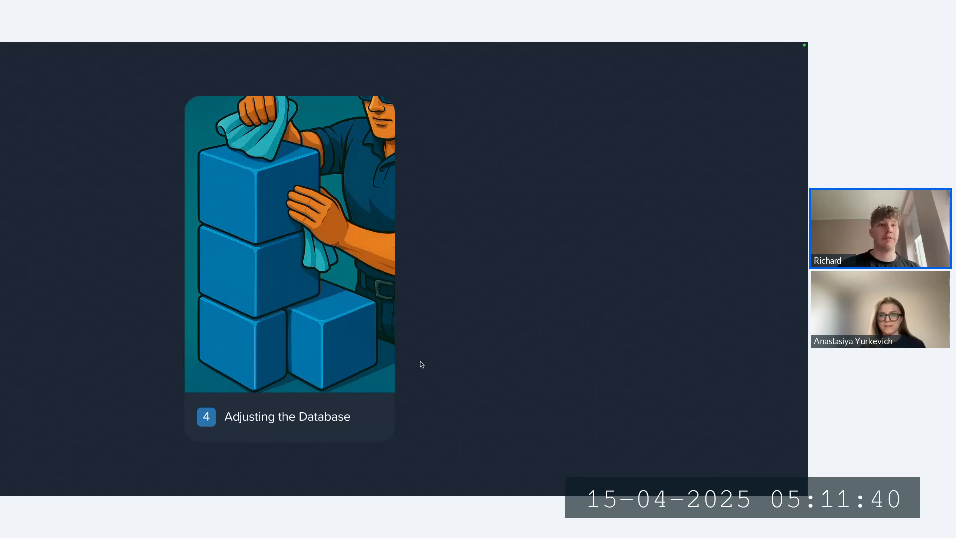
pyautogui.click(319, 401)
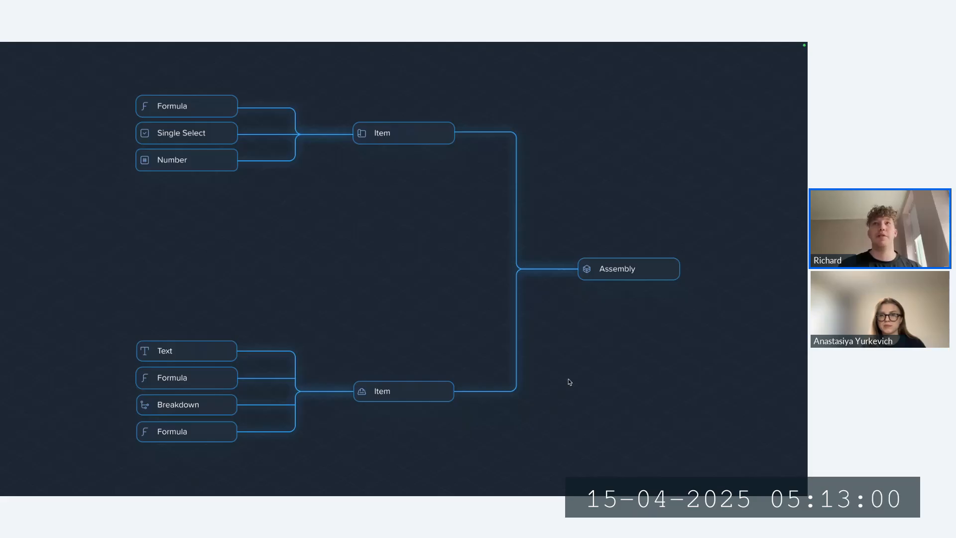
pyautogui.press('Right')
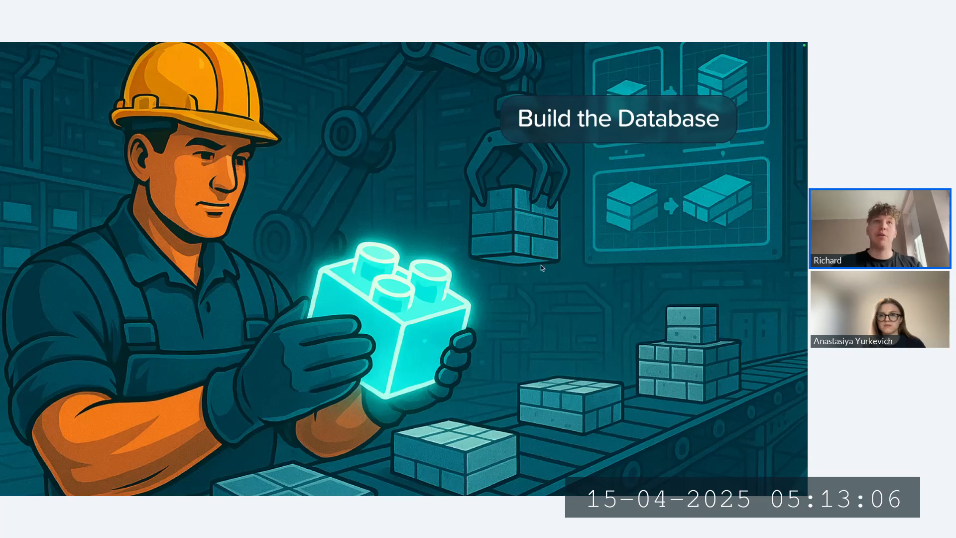
# Switch to the Kreo takeoff project and clear all properties, items and assemblies from its Properties base.
pyautogui.hotkey('ctrl', 'Tab')
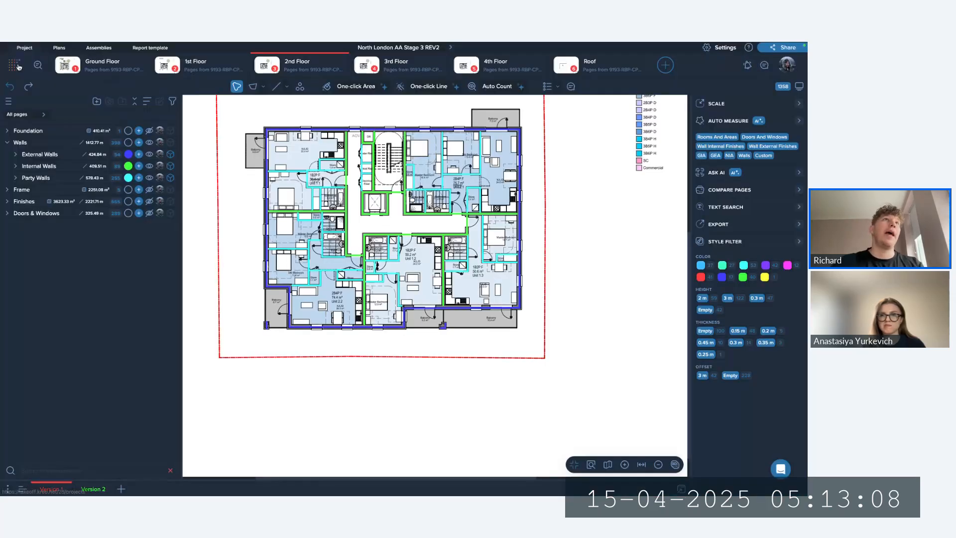
pyautogui.click(94, 48)
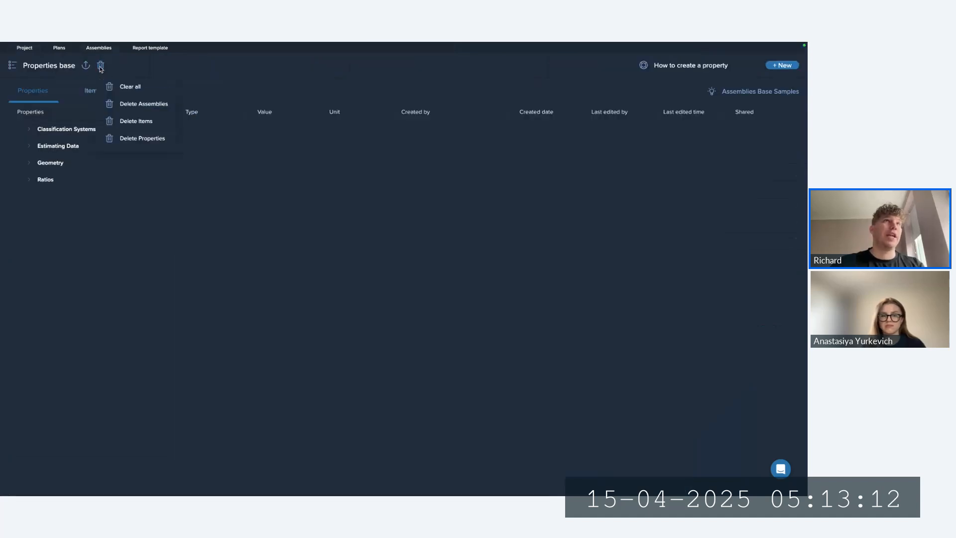
pyautogui.click(141, 92)
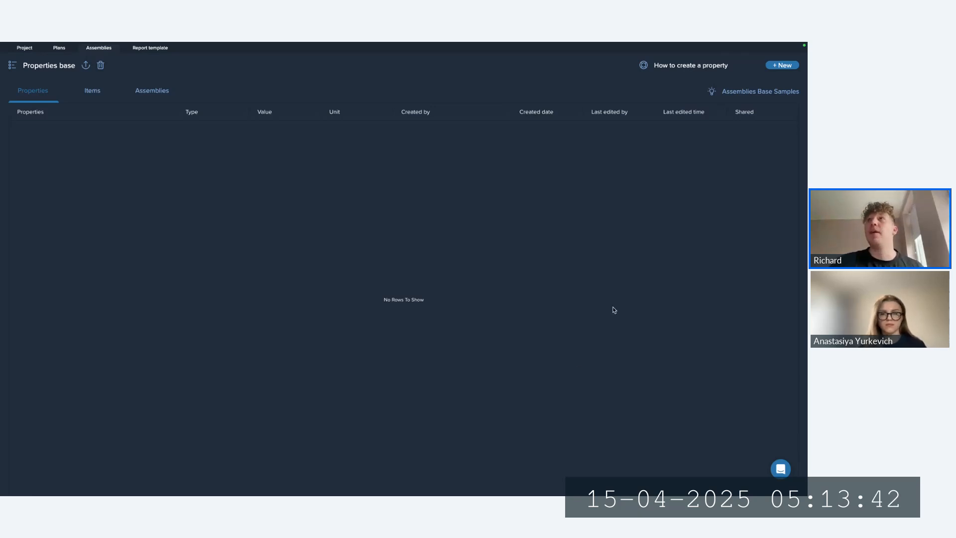
# Start a new Formula property named QTY, keeping m as its unit.
pyautogui.click(778, 67)
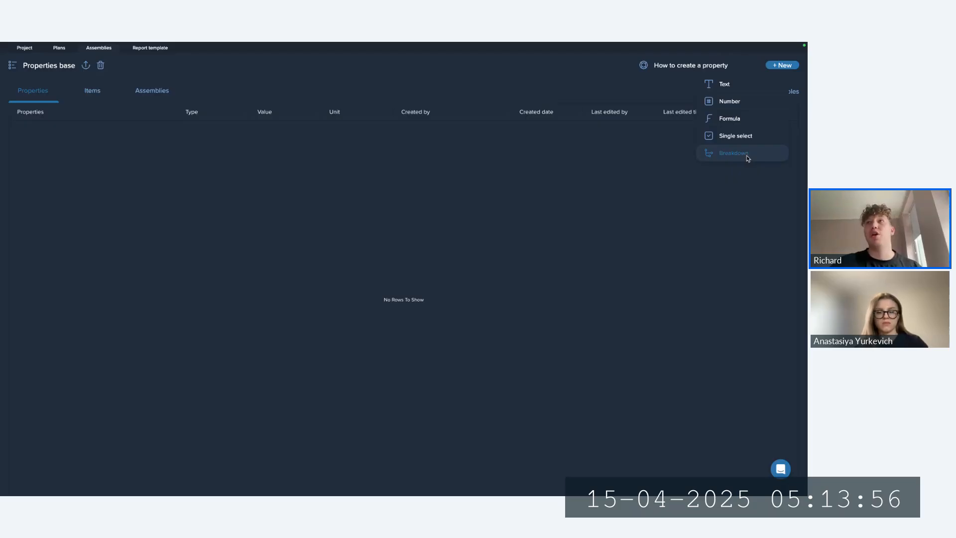
pyautogui.click(723, 123)
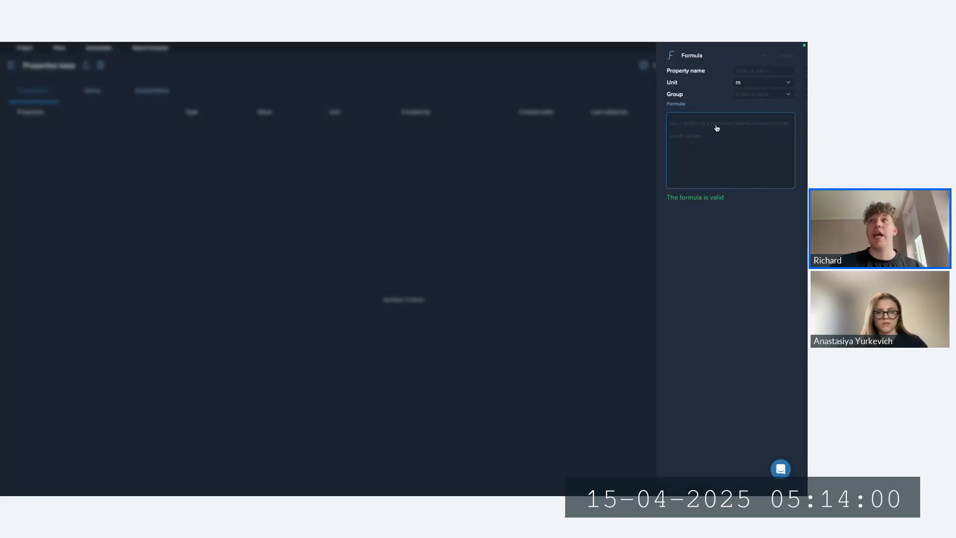
pyautogui.click(742, 72)
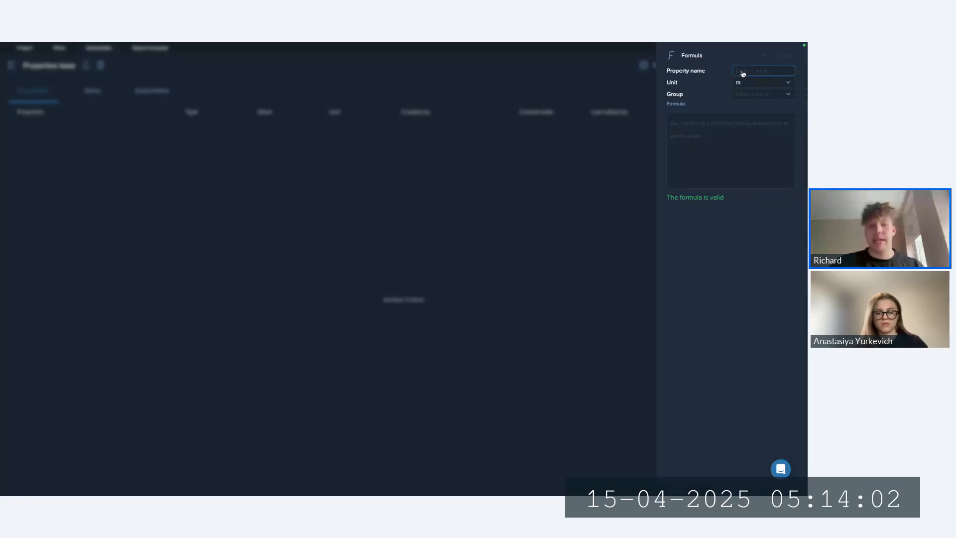
pyautogui.hotkey('ctrl', 'space')
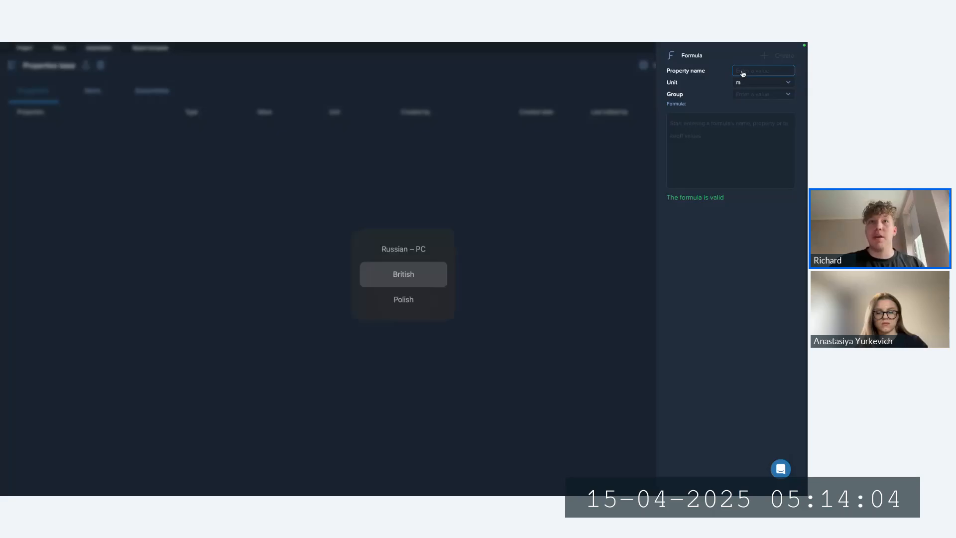
pyautogui.write('QTY')
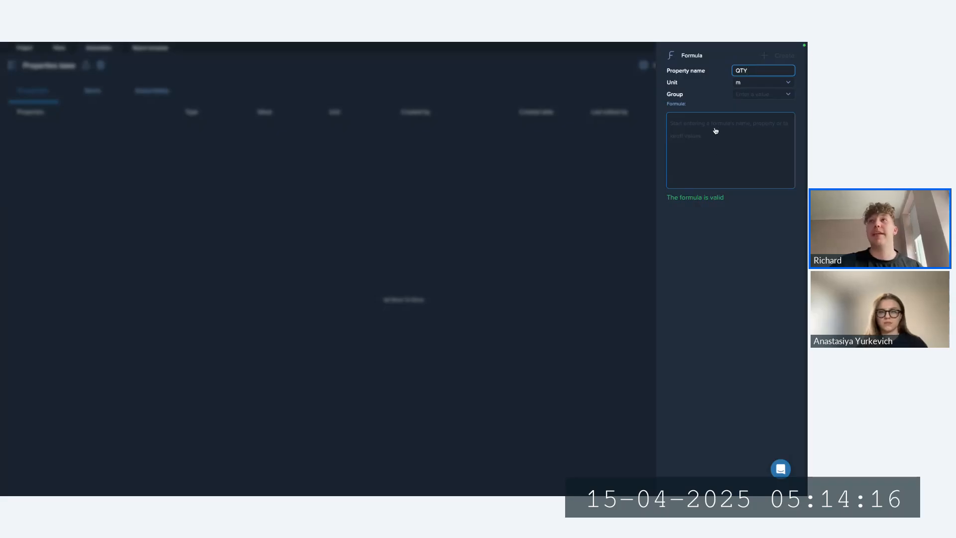
pyautogui.click(750, 82)
pyautogui.click(723, 70)
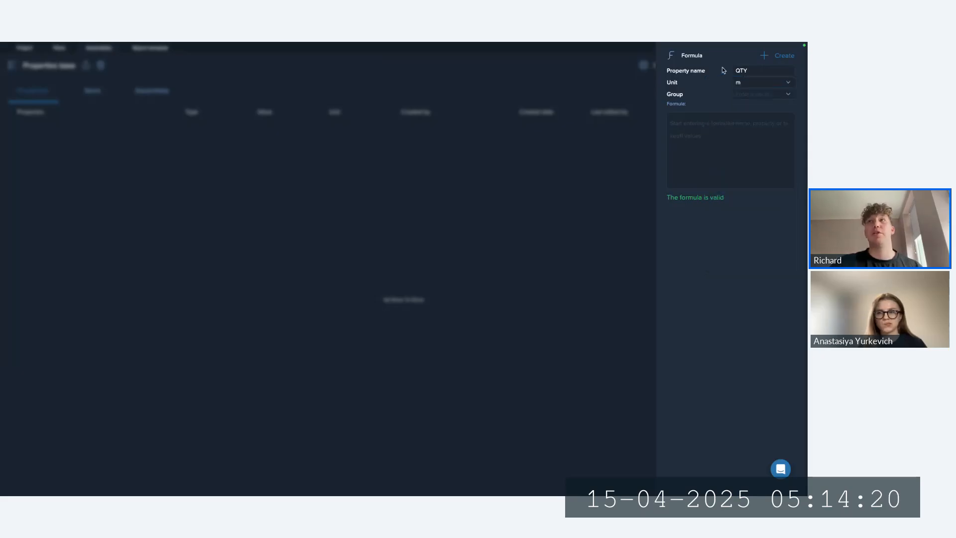
# Assign the QTY formula to a new group named Estimating and create the property with an empty formula.
pyautogui.click(754, 98)
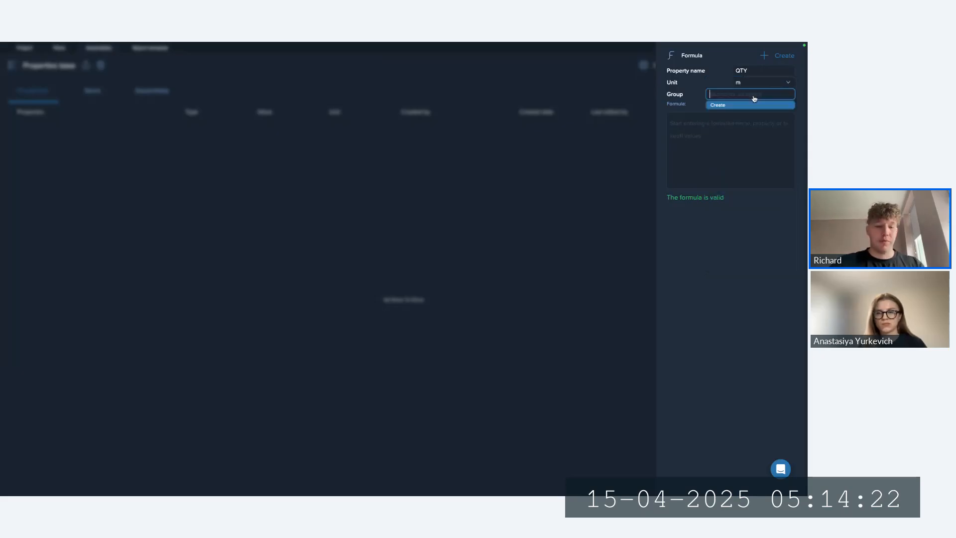
pyautogui.write('Estimati')
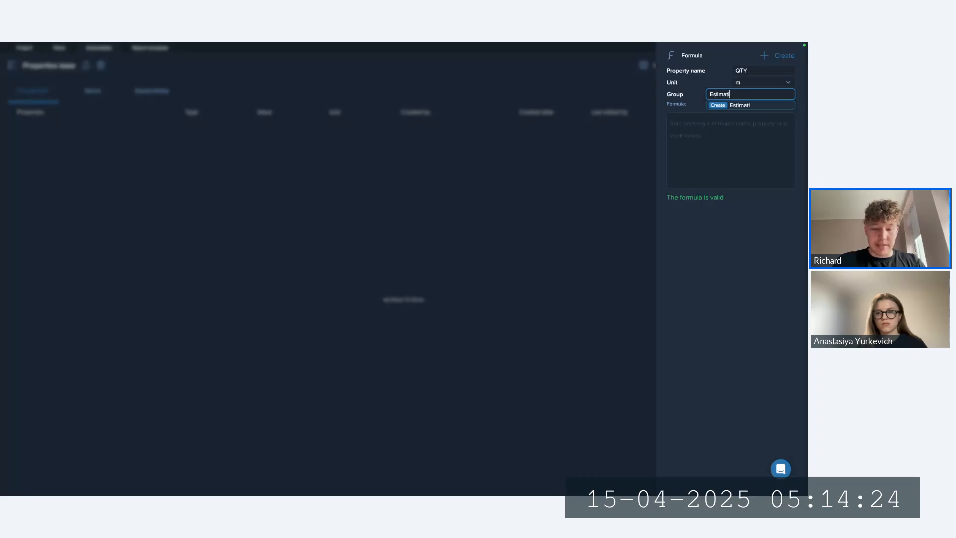
pyautogui.write('ng')
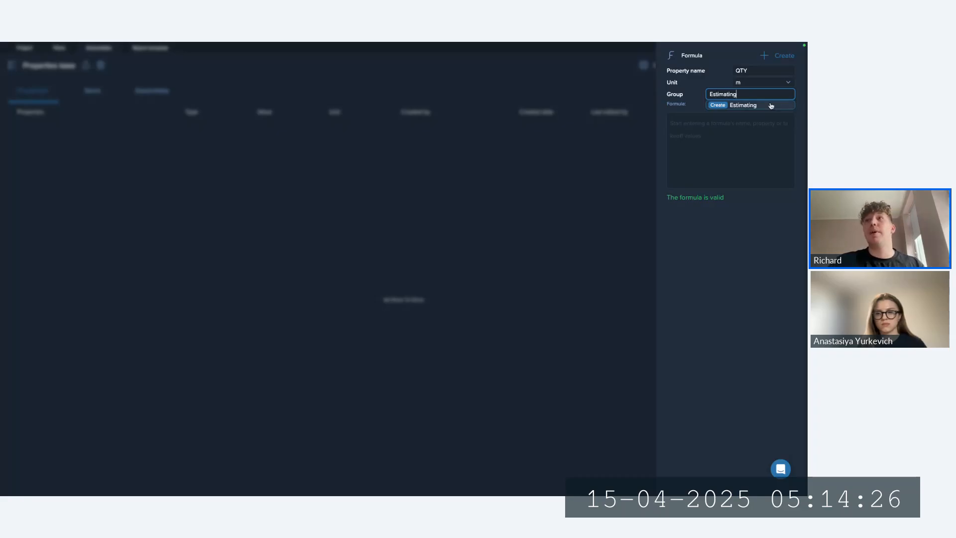
pyautogui.click(771, 105)
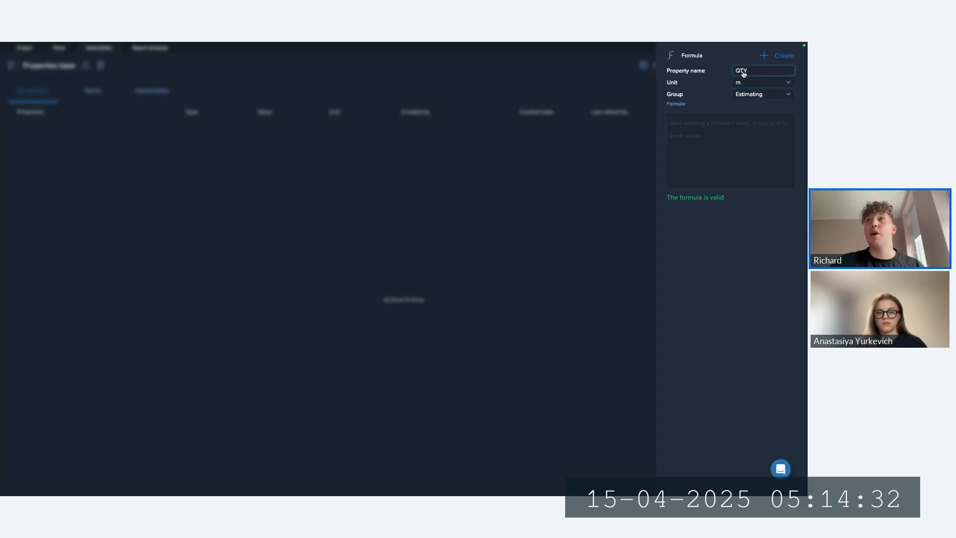
pyautogui.click(682, 140)
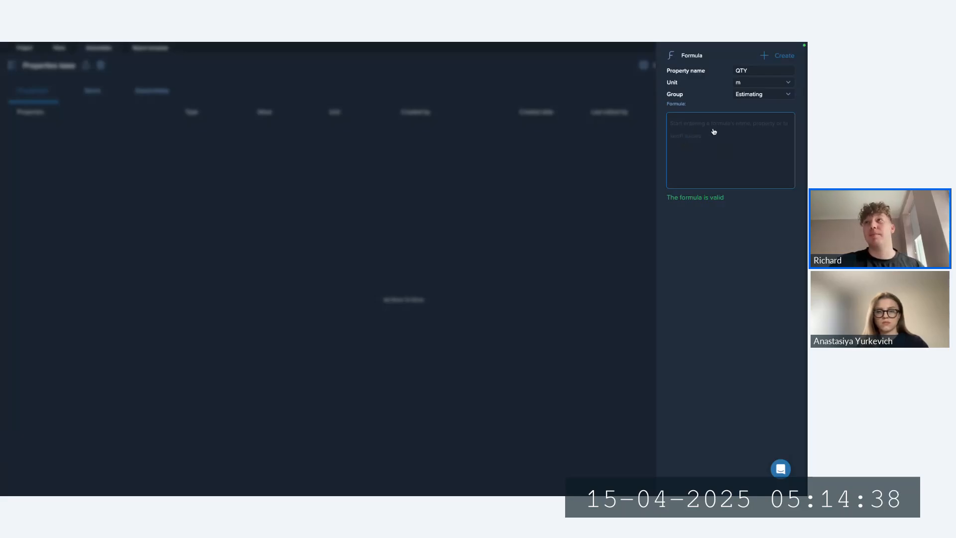
pyautogui.click(782, 58)
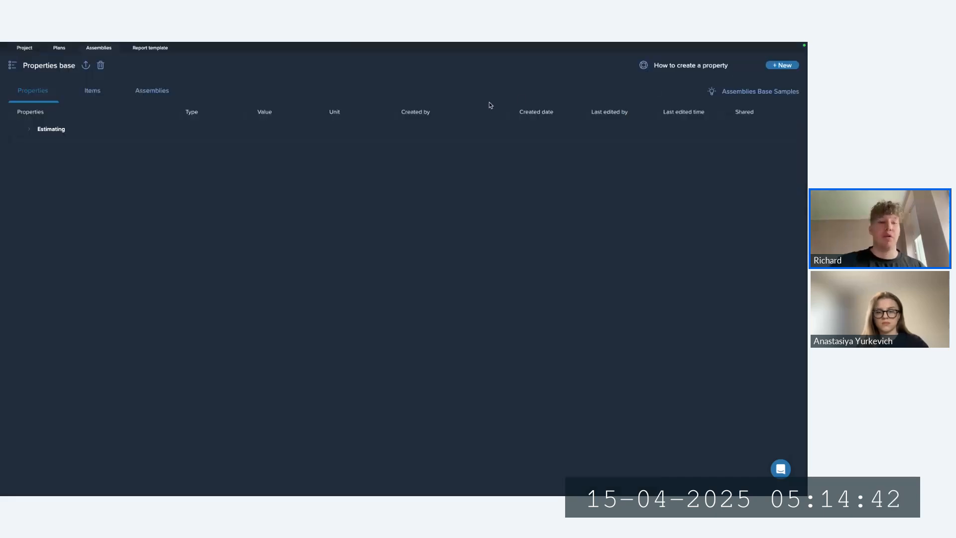
# Create a Number property named Rate with unit £ in the Estimating group, and expand that group.
pyautogui.click(796, 67)
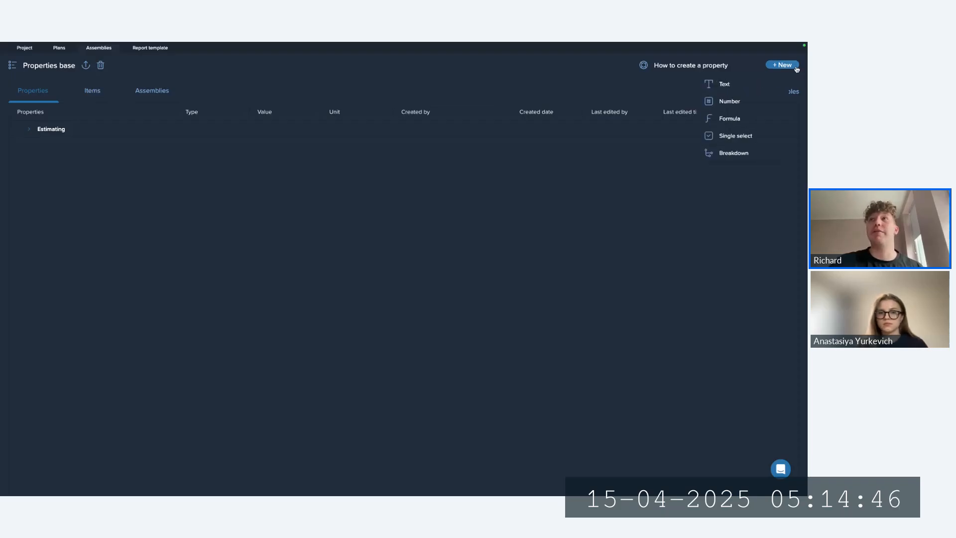
pyautogui.click(727, 102)
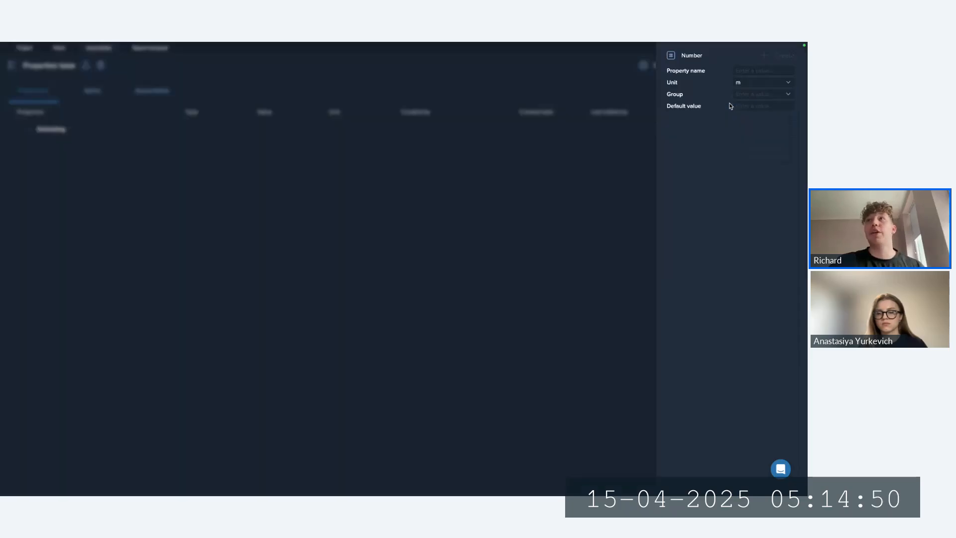
pyautogui.write('Rate')
pyautogui.click(747, 81)
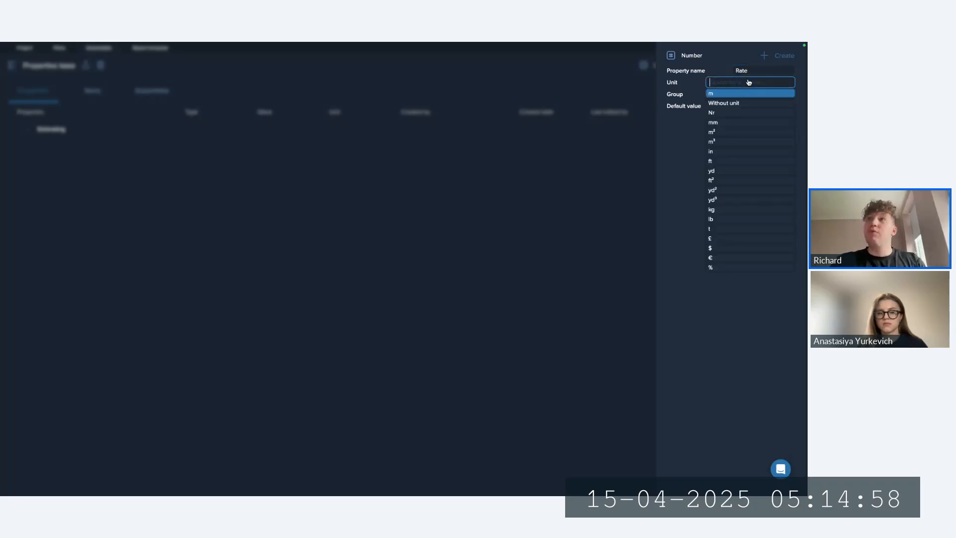
pyautogui.write('£')
pyautogui.click(746, 93)
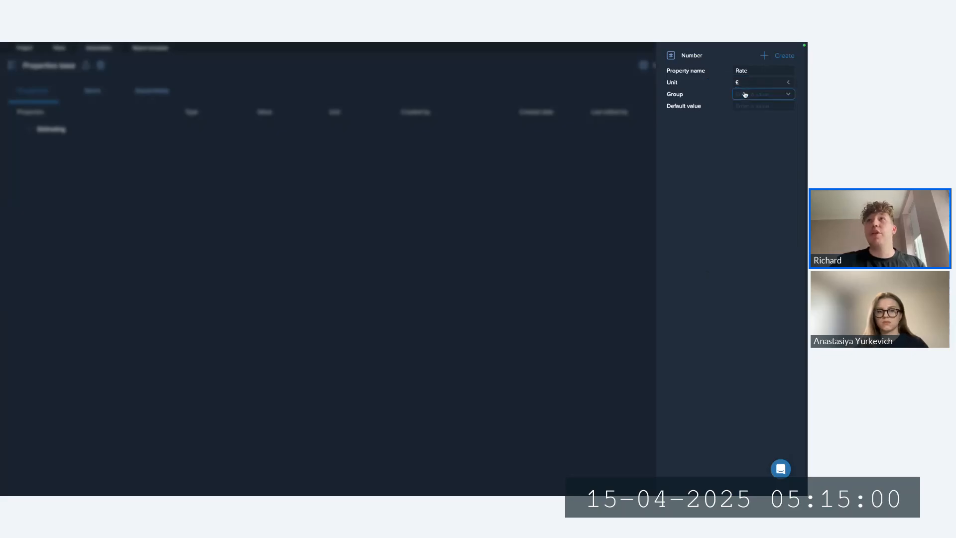
pyautogui.click(745, 95)
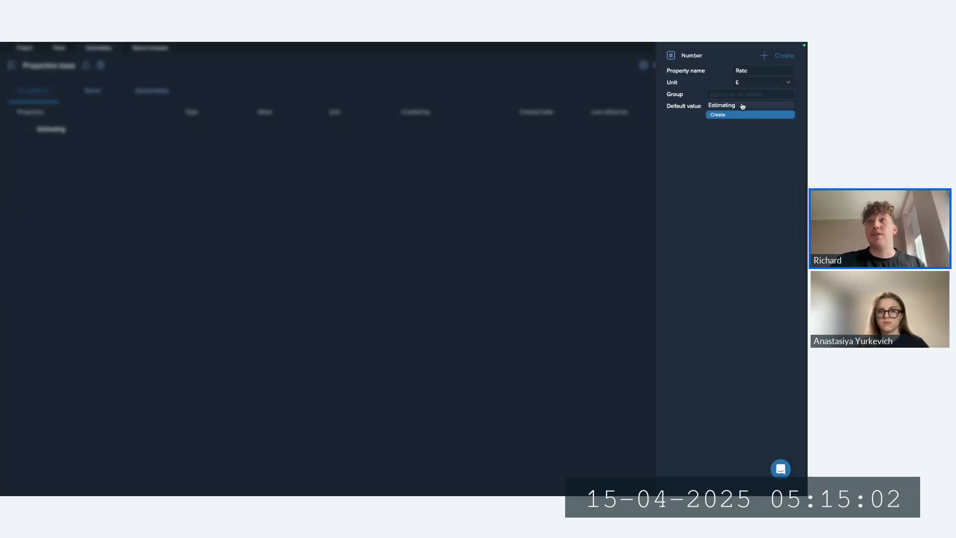
pyautogui.click(742, 106)
pyautogui.click(769, 57)
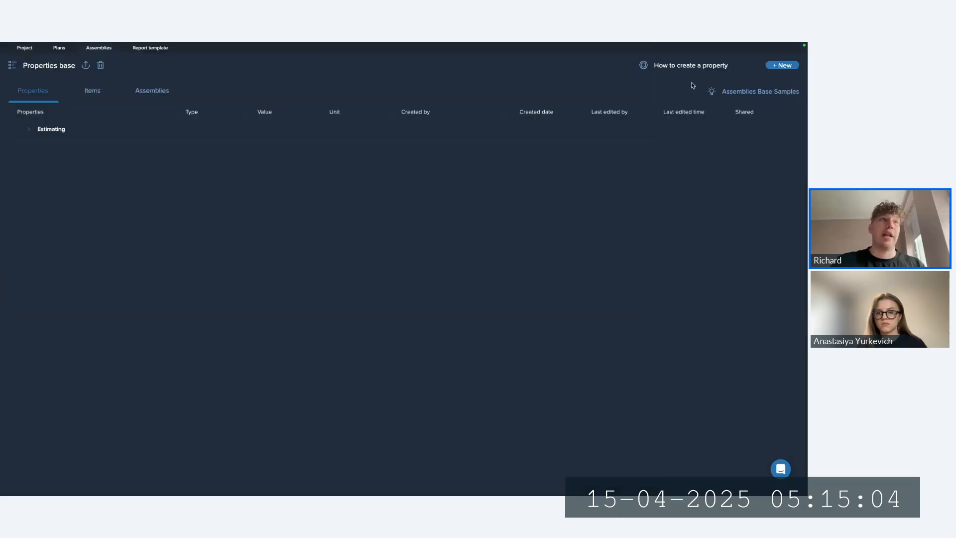
pyautogui.click(74, 128)
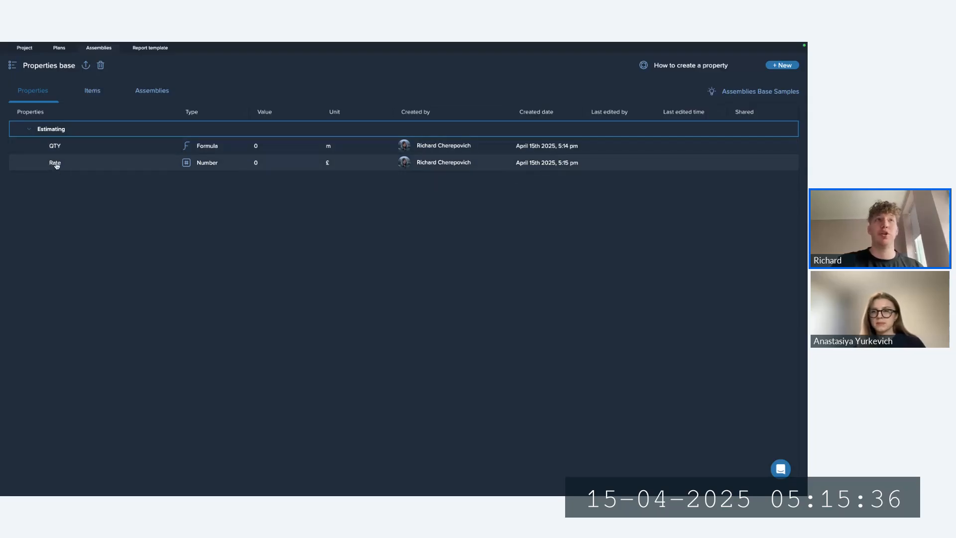
# Start a new Formula property named Total Cost.
pyautogui.click(789, 67)
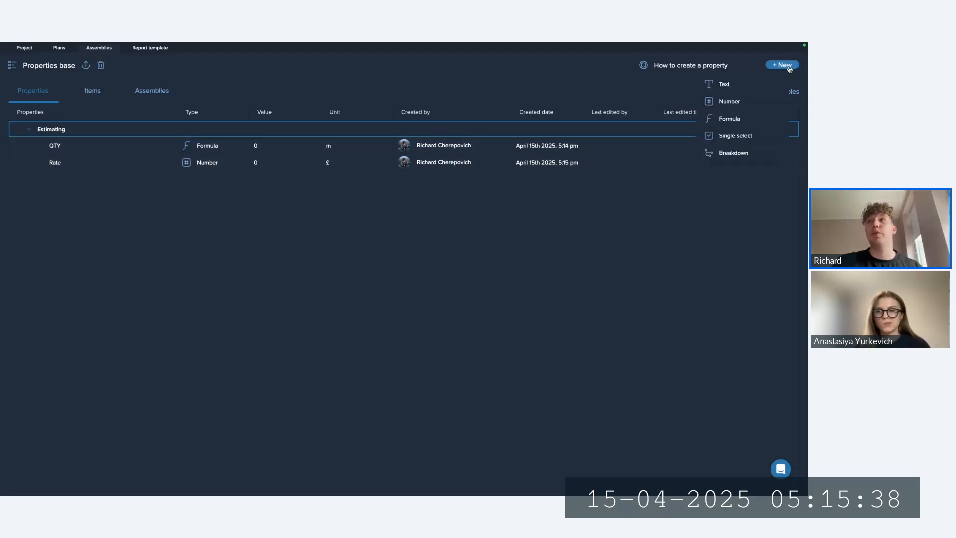
pyautogui.click(729, 119)
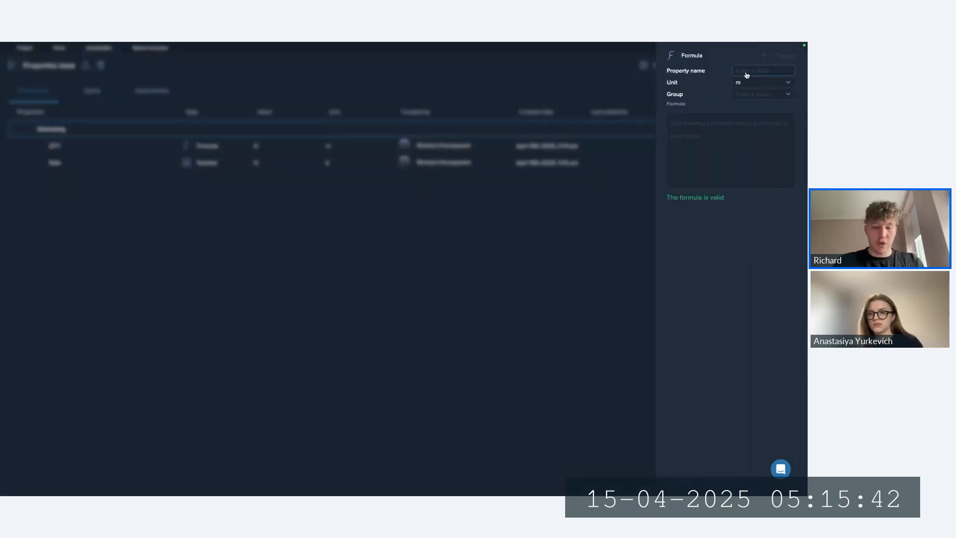
pyautogui.click(746, 72)
pyautogui.write('Total')
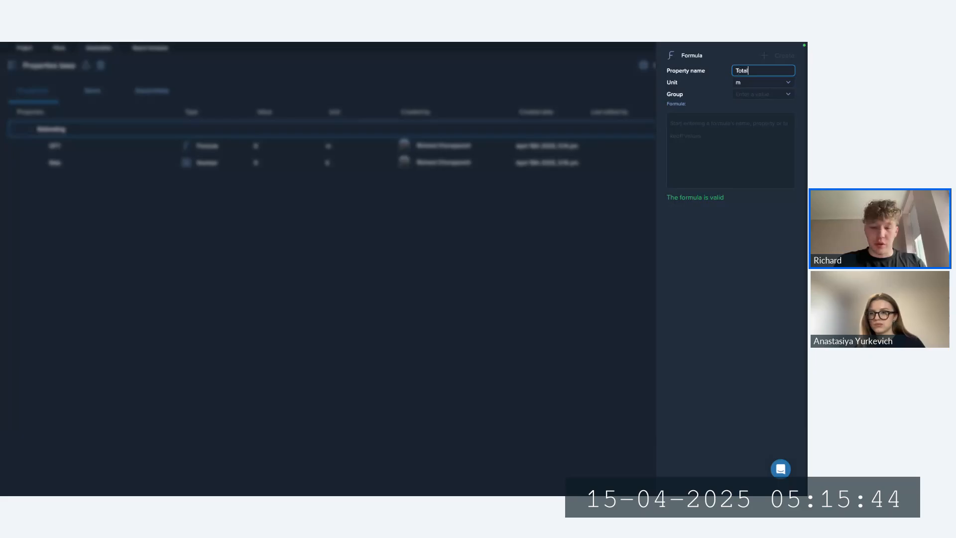
pyautogui.write(' Cost')
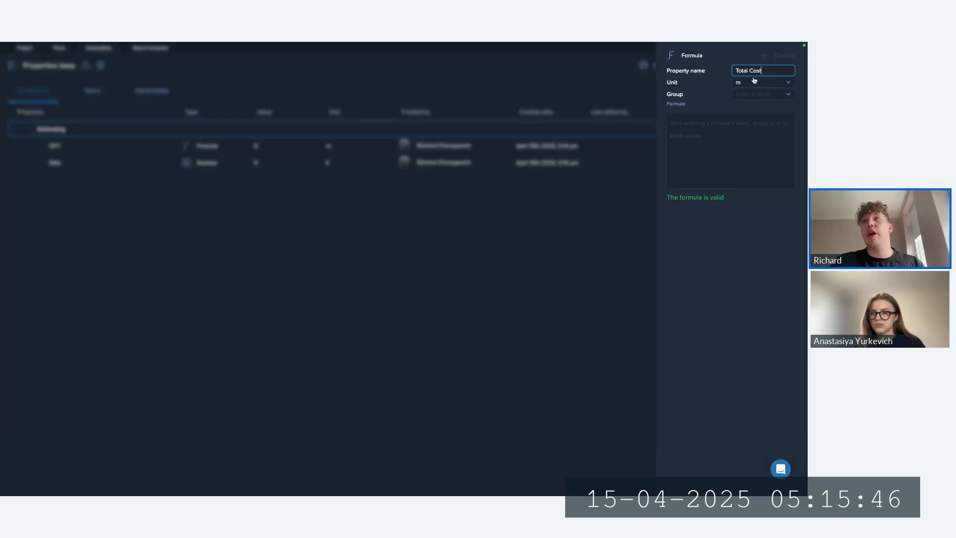
# Try entering kg/m3 as a custom unit for the Total Cost property.
pyautogui.click(754, 82)
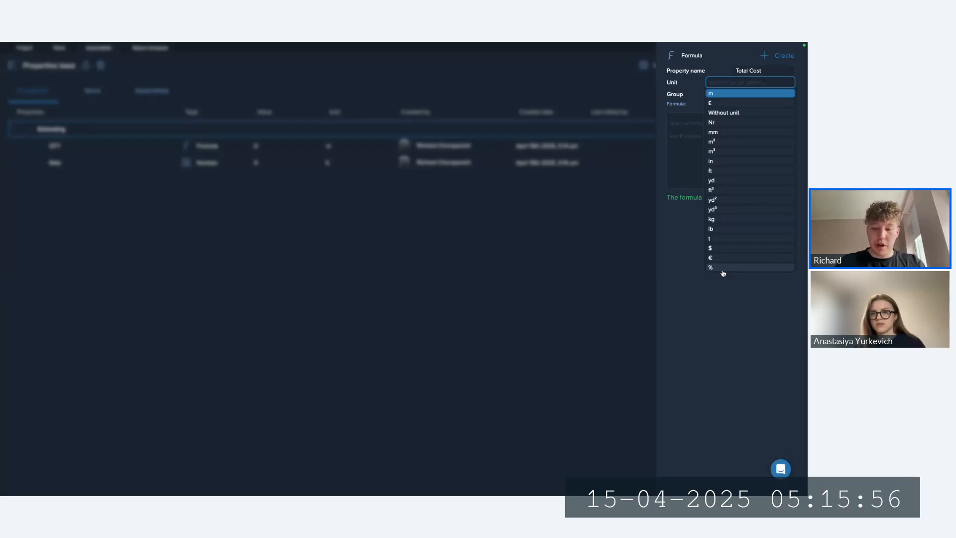
pyautogui.write('sgsrt')
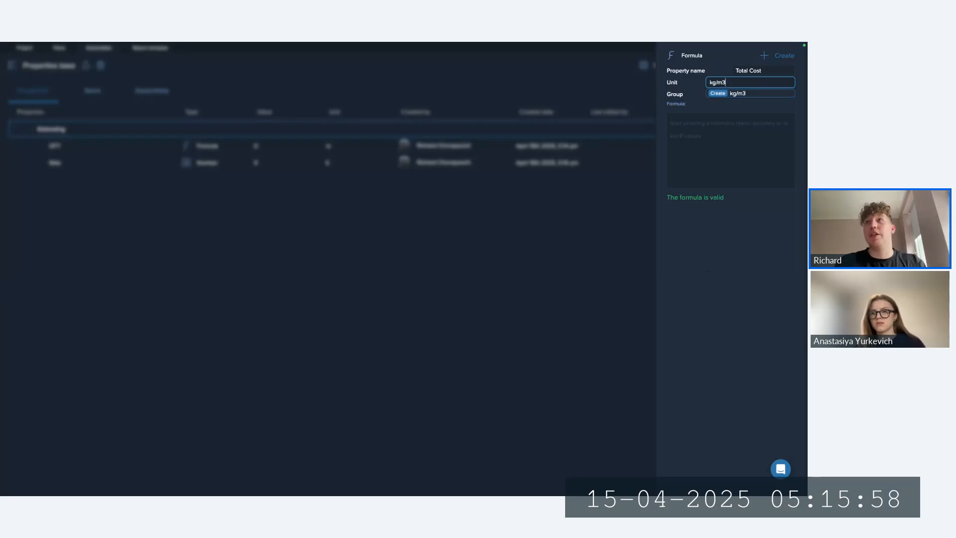
pyautogui.press('BackSpace')
pyautogui.press('BackSpace')
pyautogui.press('BackSpace')
pyautogui.press('BackSpace')
pyautogui.press('BackSpace')
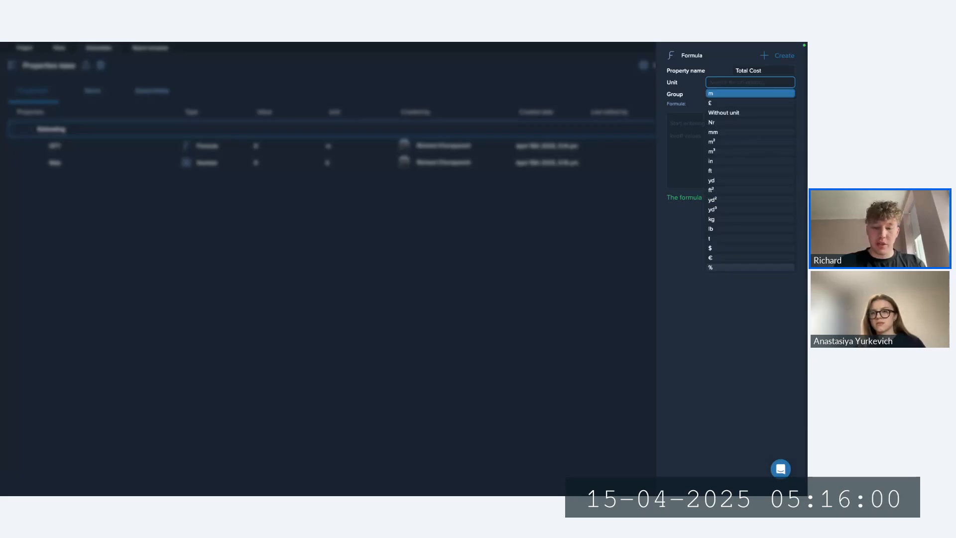
# Try entering £/kg as a custom unit for the Total Cost property.
pyautogui.write('kg')
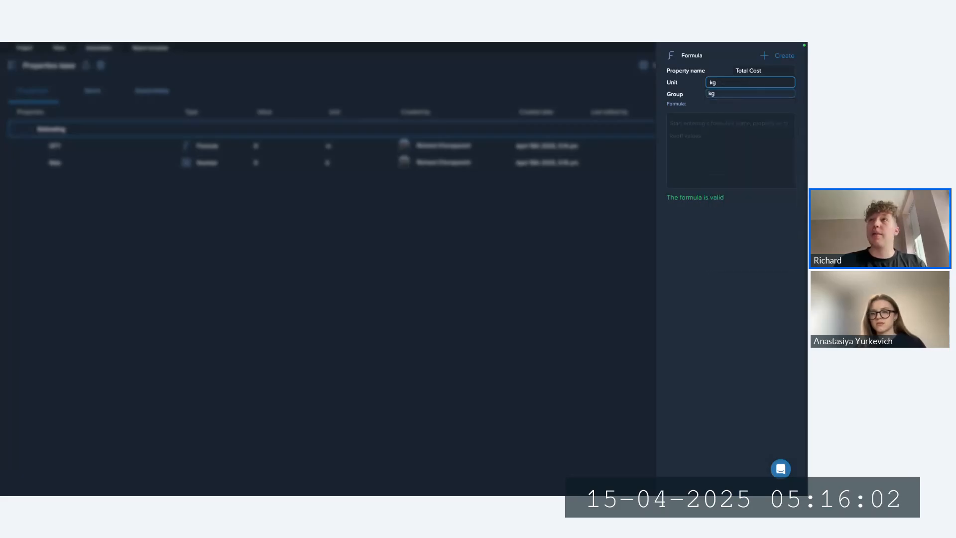
pyautogui.press('BackSpace')
pyautogui.press('BackSpace')
pyautogui.write('£/')
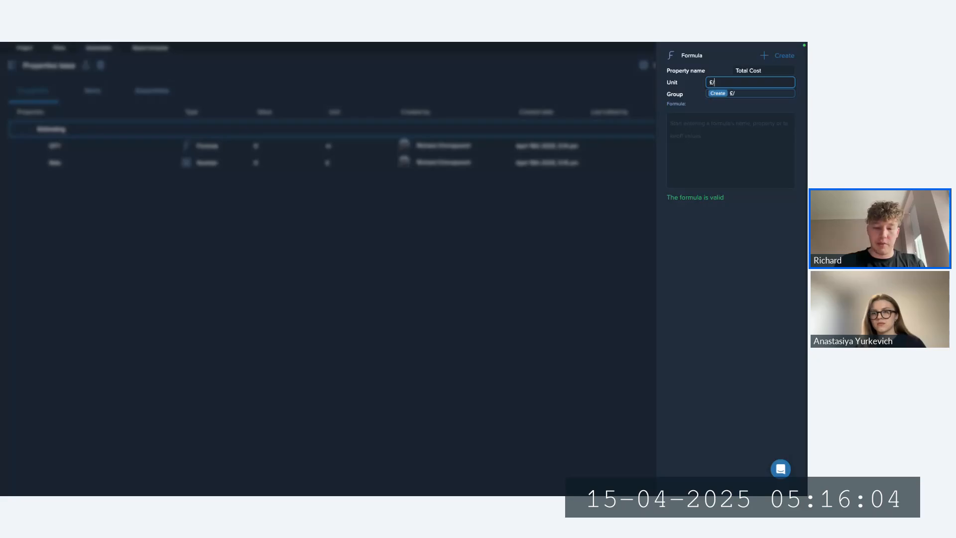
pyautogui.write('kg')
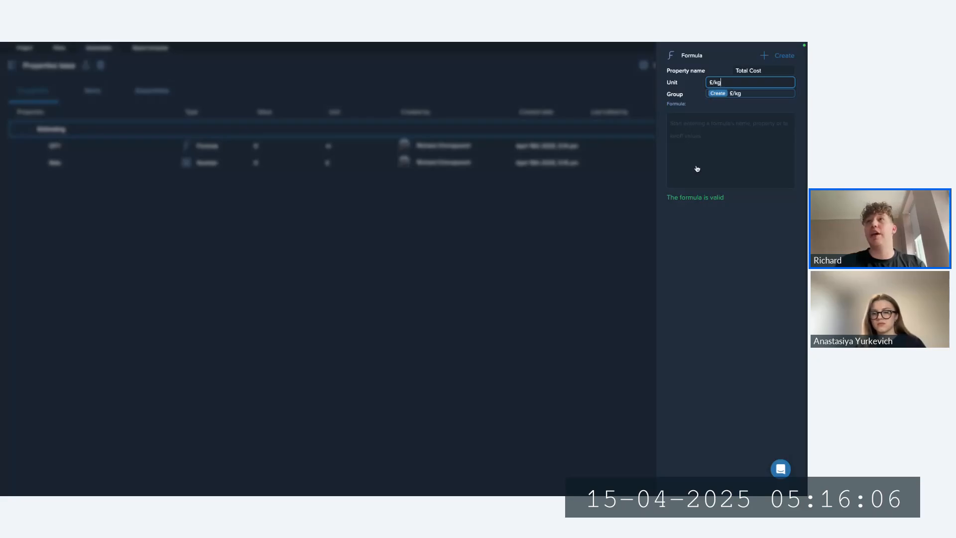
pyautogui.press('BackSpace')
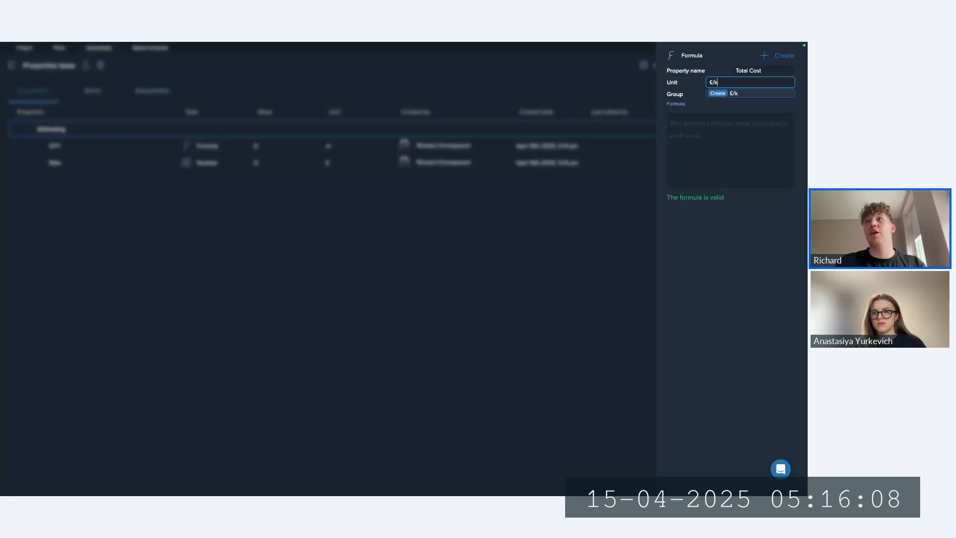
pyautogui.press('BackSpace')
pyautogui.press('BackSpace')
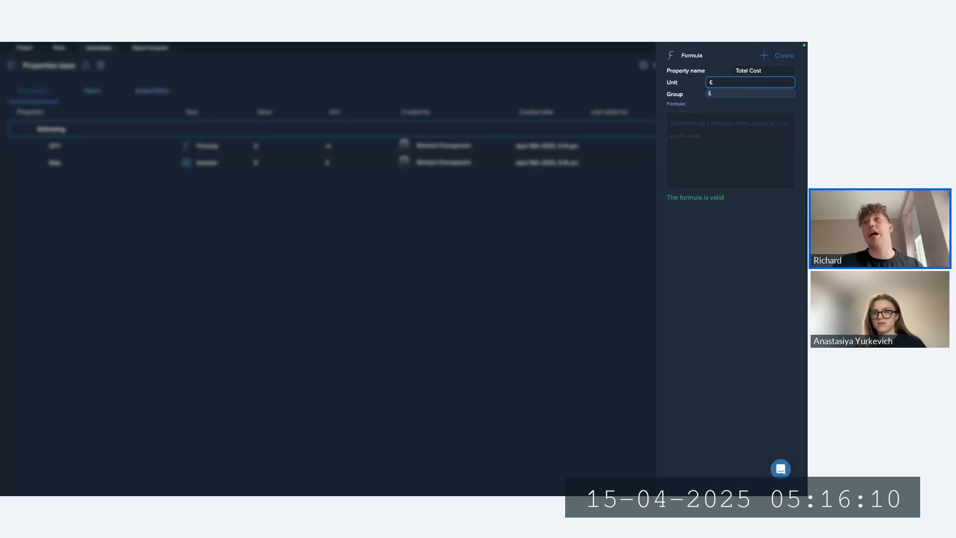
# Set the Total Cost property's unit to £.
pyautogui.click(724, 94)
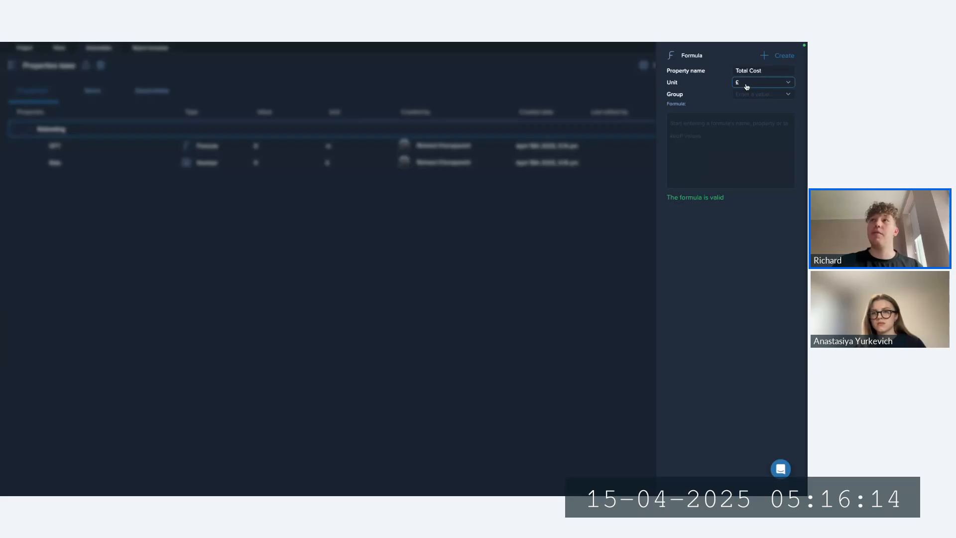
pyautogui.click(730, 136)
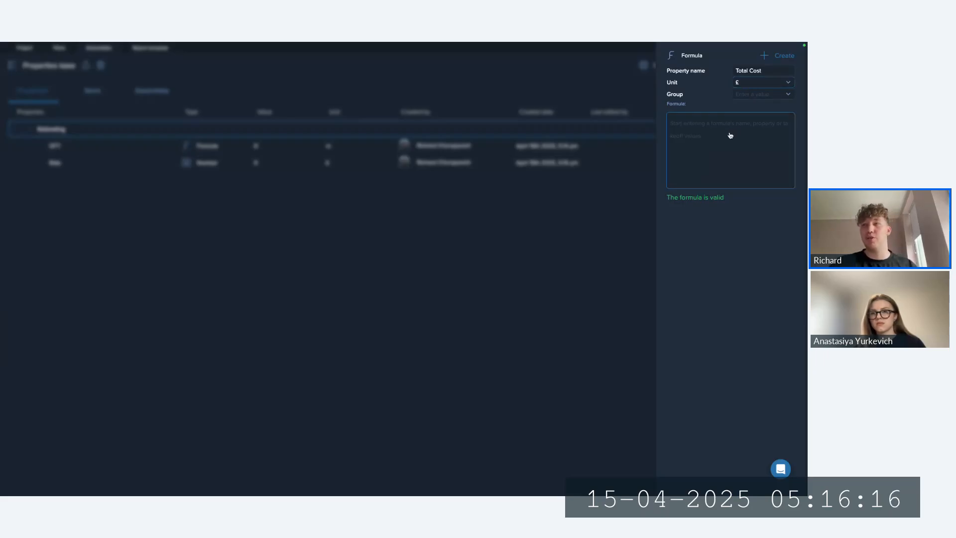
pyautogui.click(756, 87)
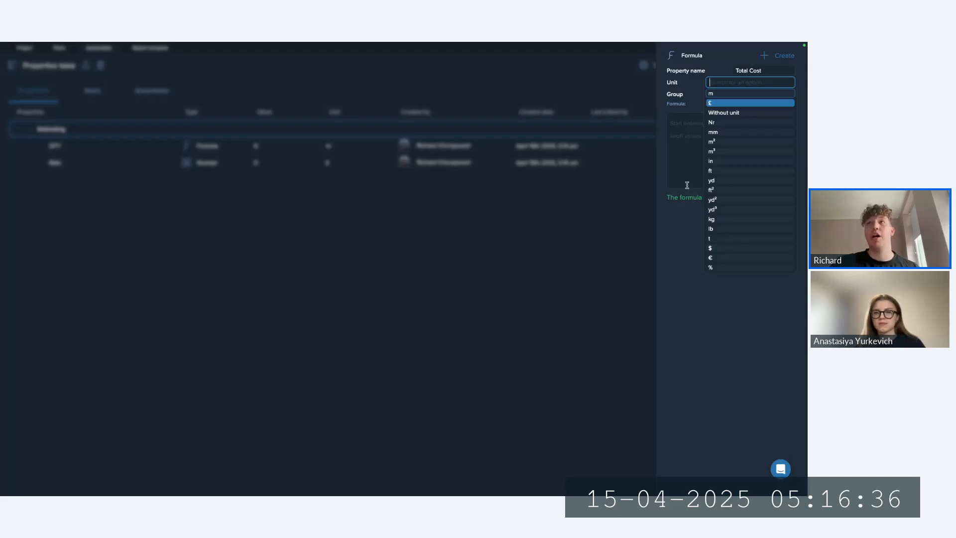
pyautogui.click(678, 144)
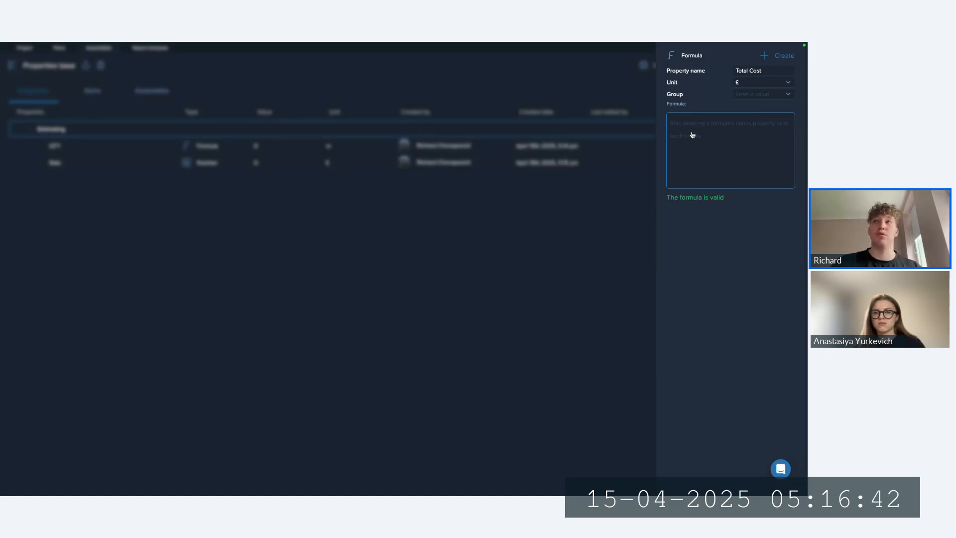
# Define the Total Cost formula as QTY * Rate, save it and create the property.
pyautogui.click(698, 128)
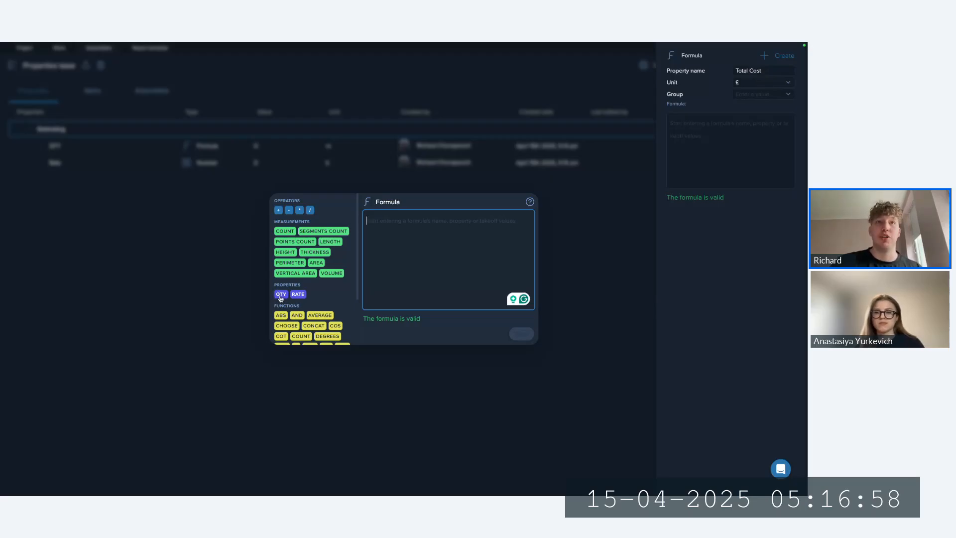
pyautogui.scroll(-2, 286, 294)
pyautogui.scroll(2, 289, 291)
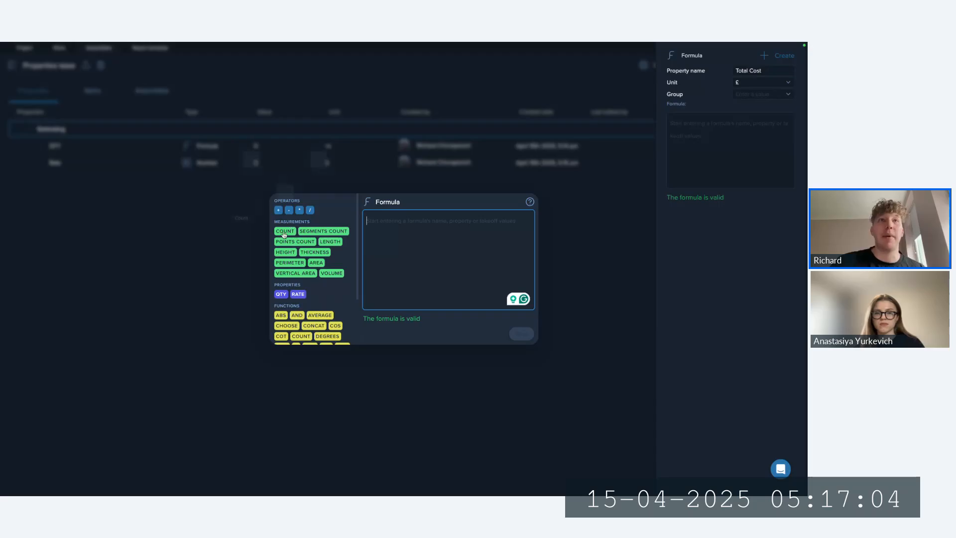
pyautogui.scroll(-2, 327, 279)
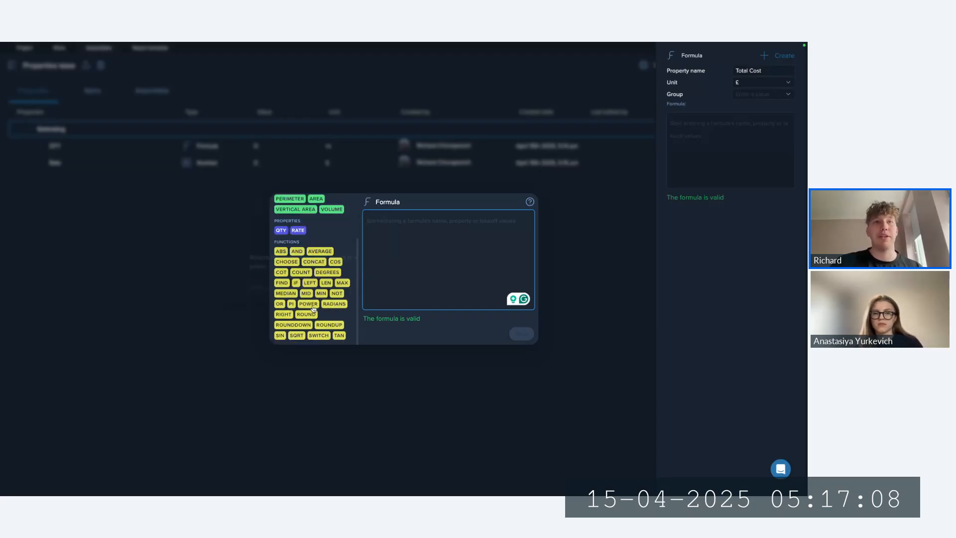
pyautogui.scroll(2, 313, 308)
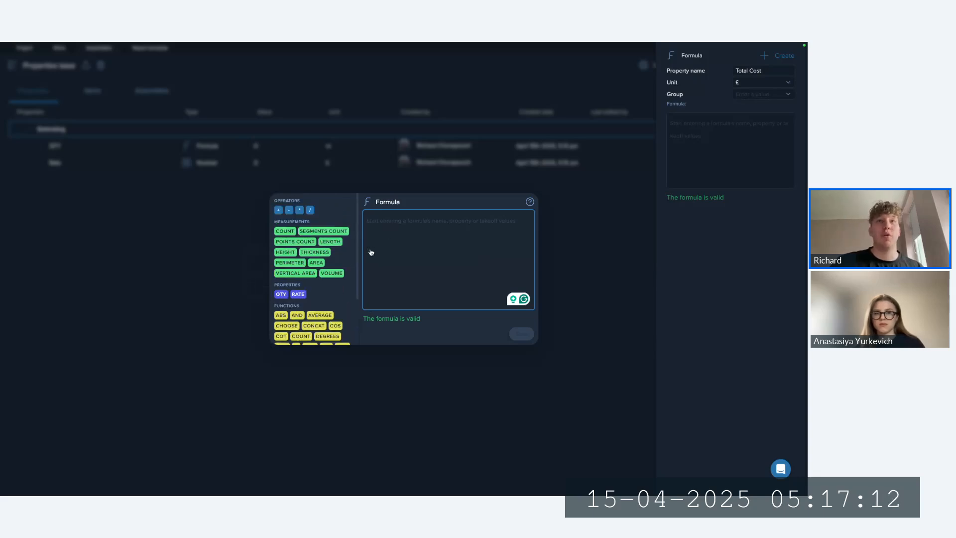
pyautogui.click(281, 294)
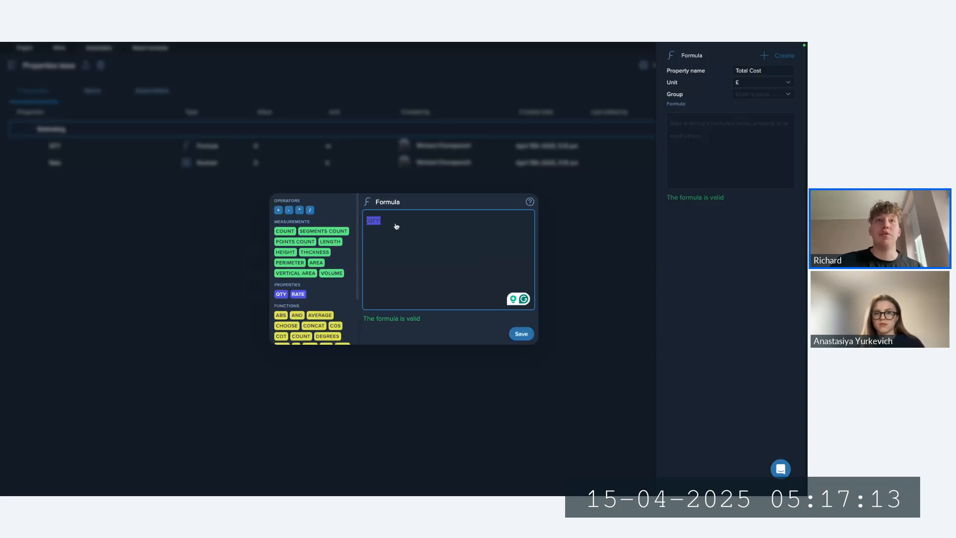
pyautogui.click(299, 210)
pyautogui.click(298, 295)
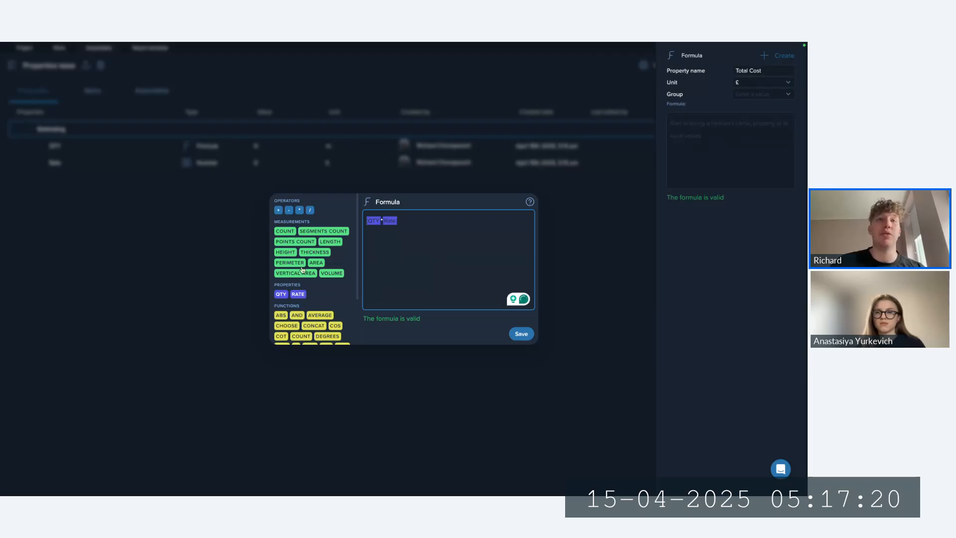
pyautogui.moveTo(339, 278)
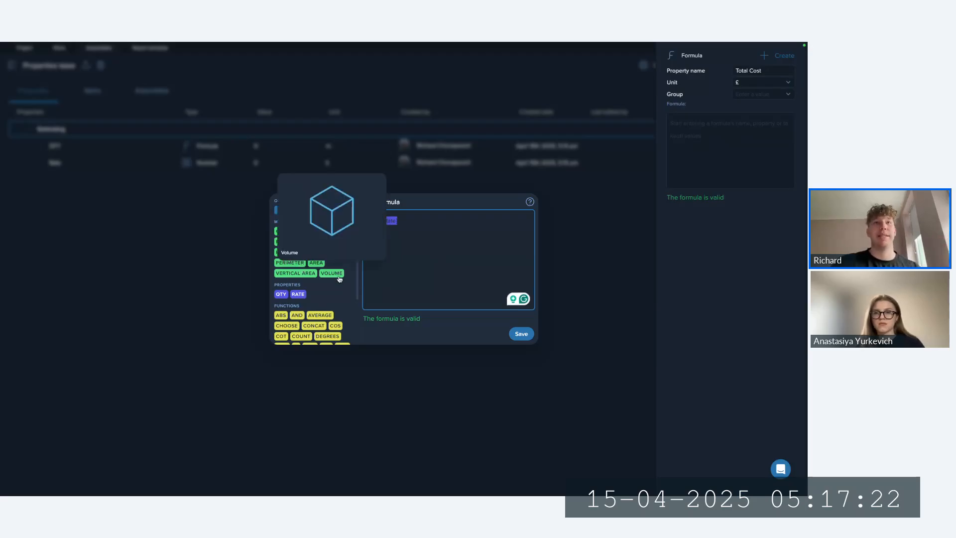
pyautogui.click(521, 334)
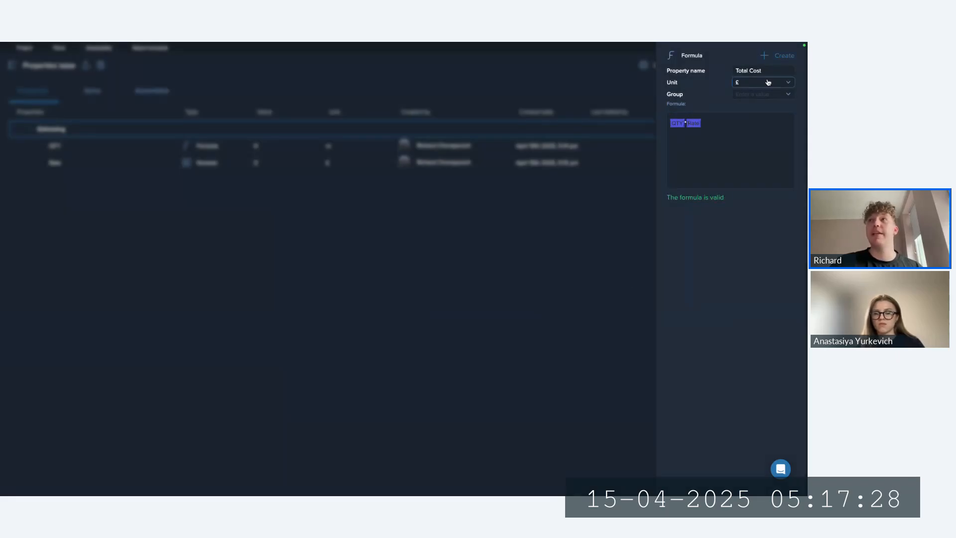
pyautogui.click(676, 125)
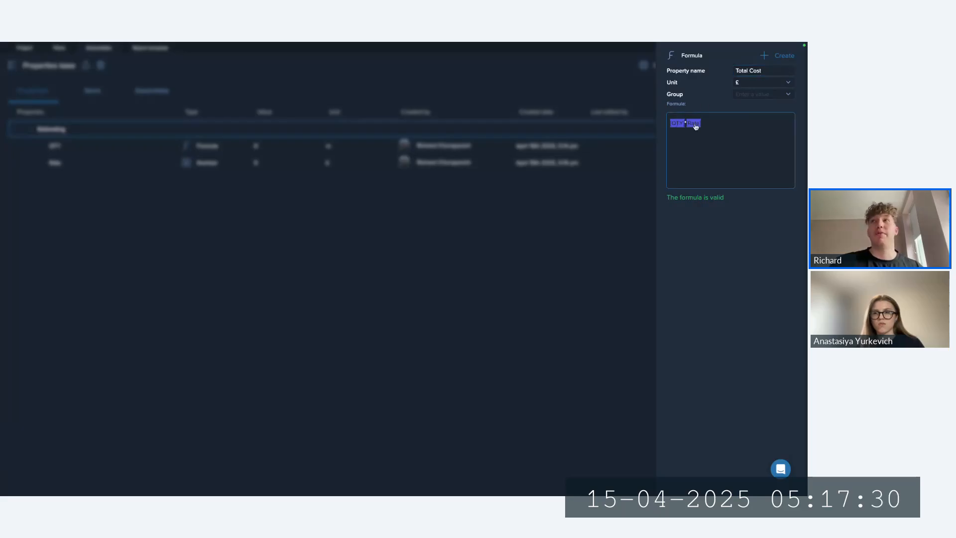
pyautogui.click(778, 55)
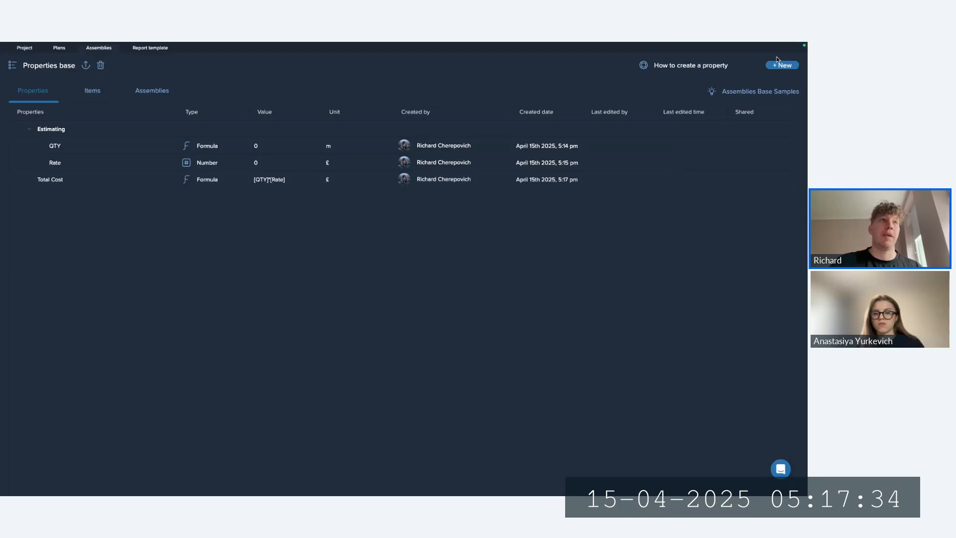
# Assign the Total Cost property to the Estimating group and save the change.
pyautogui.click(58, 183)
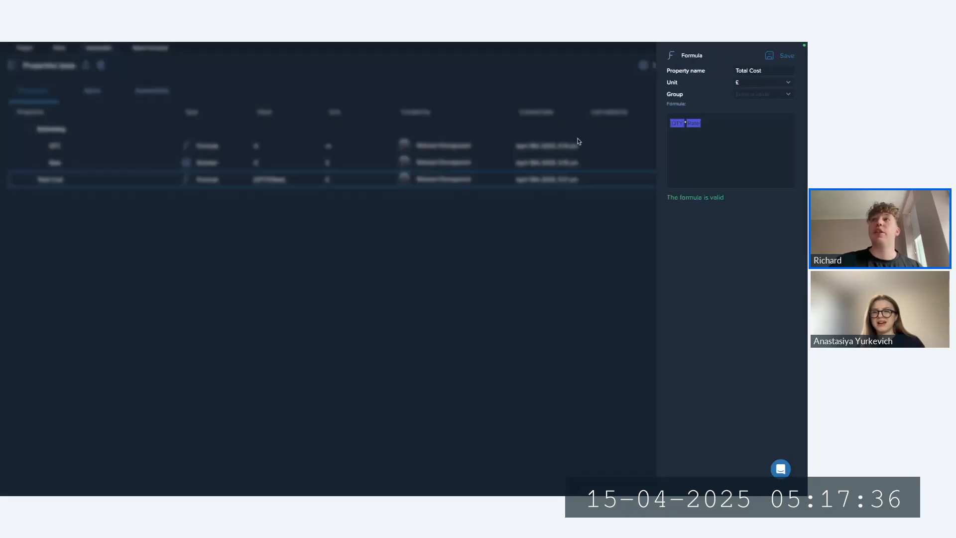
pyautogui.click(746, 94)
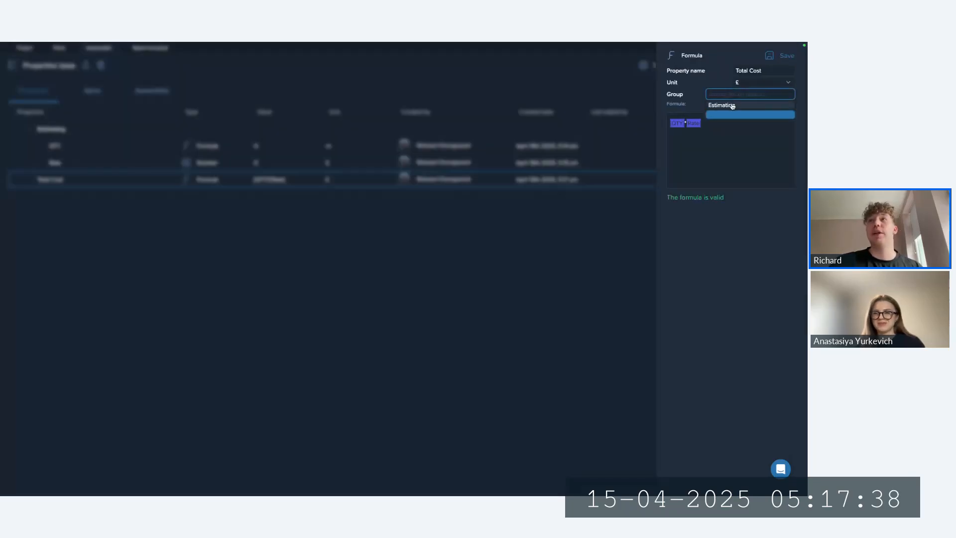
pyautogui.click(732, 106)
pyautogui.click(783, 57)
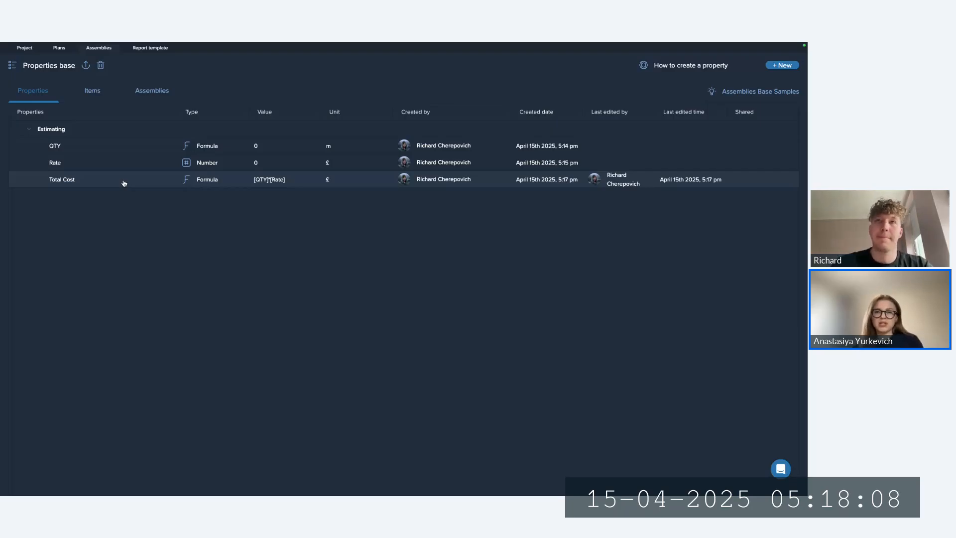
# Reopen the Total Cost property and review its formula and the properties offered in the formula editor.
pyautogui.click(141, 183)
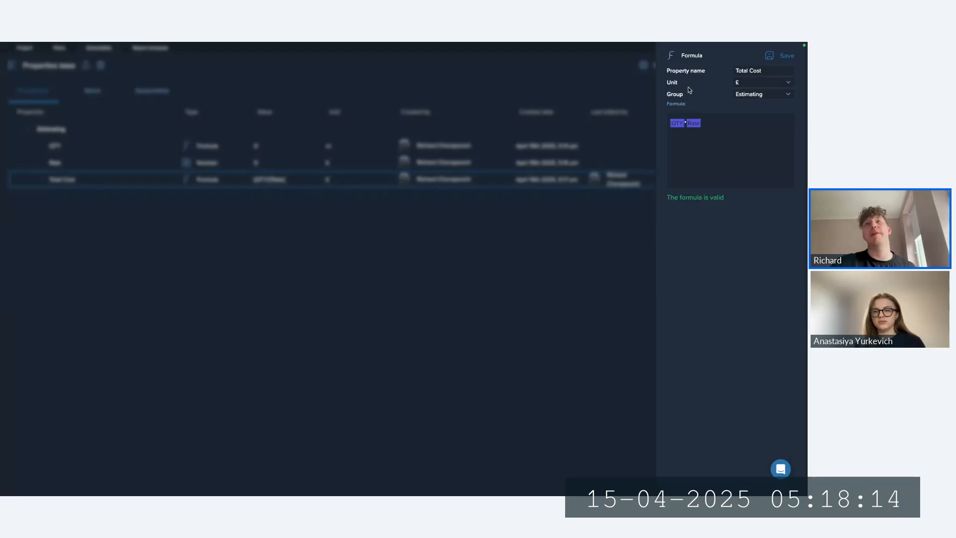
pyautogui.click(725, 142)
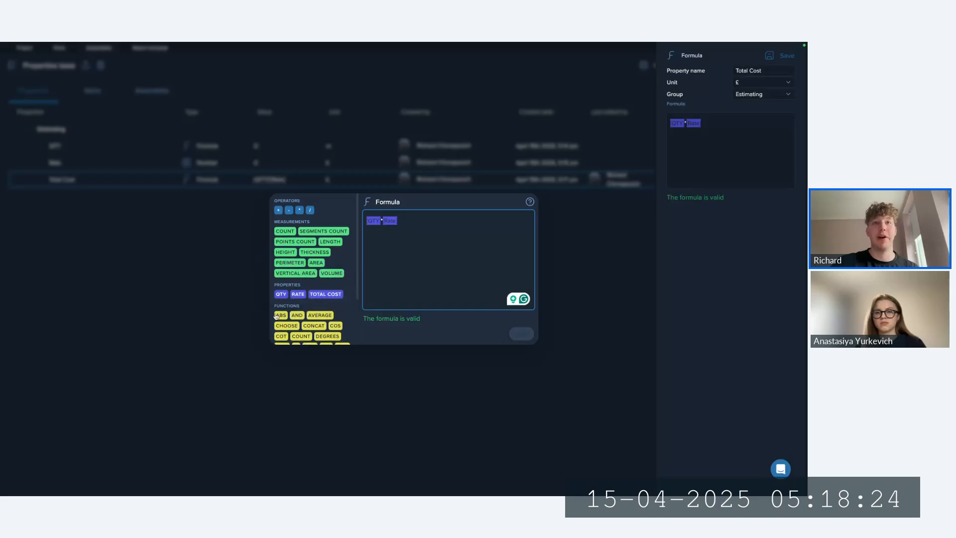
pyautogui.click(766, 280)
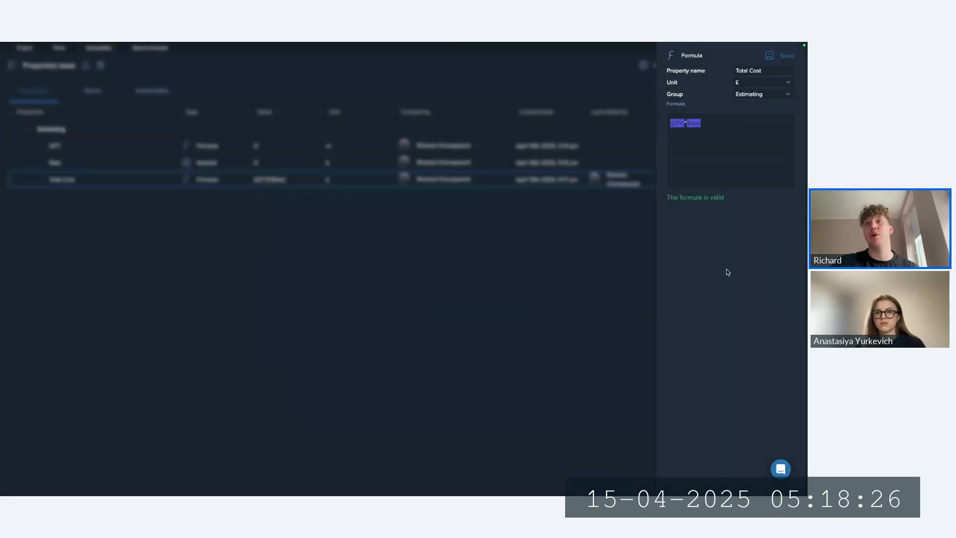
pyautogui.click(608, 238)
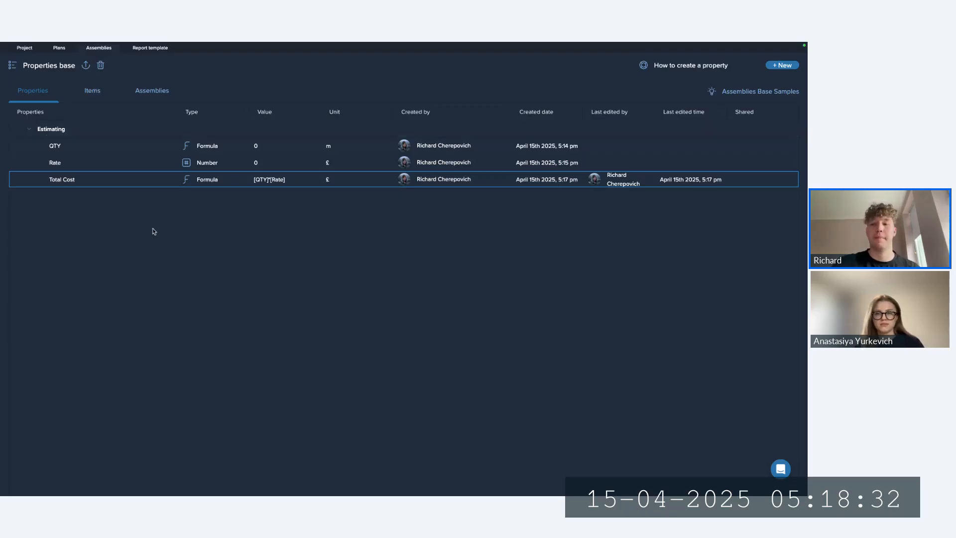
# Collapse the Estimating group and create a Text property named Description with the group and default value left blank.
pyautogui.click(50, 129)
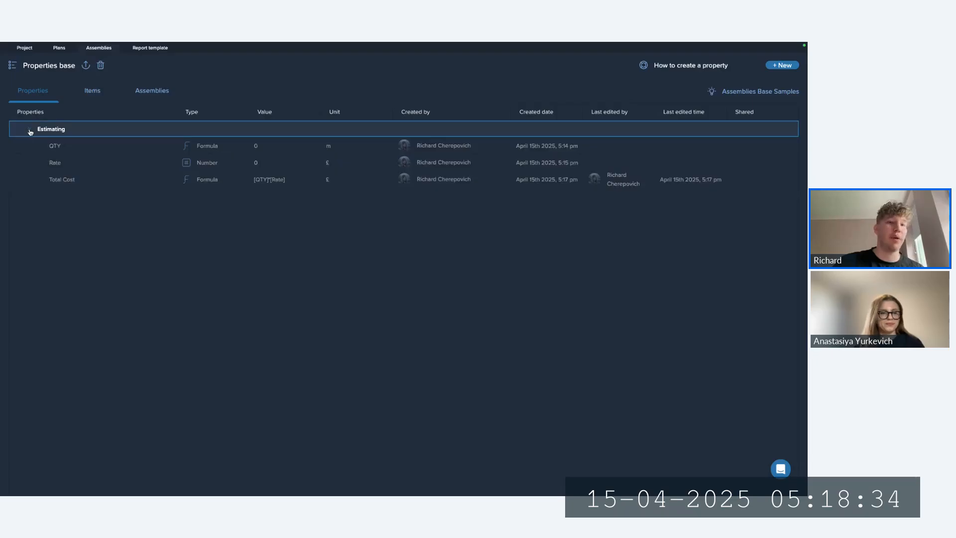
pyautogui.click(783, 65)
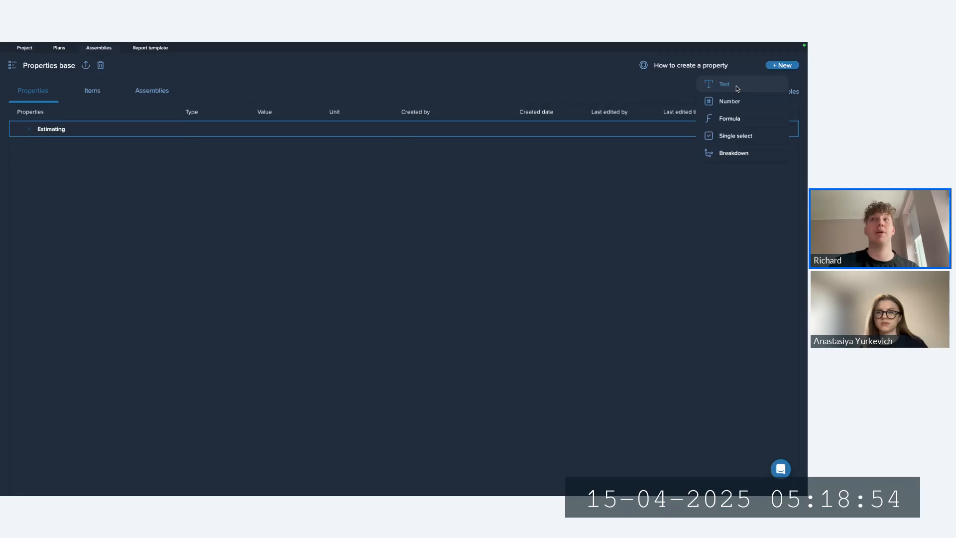
pyautogui.click(737, 87)
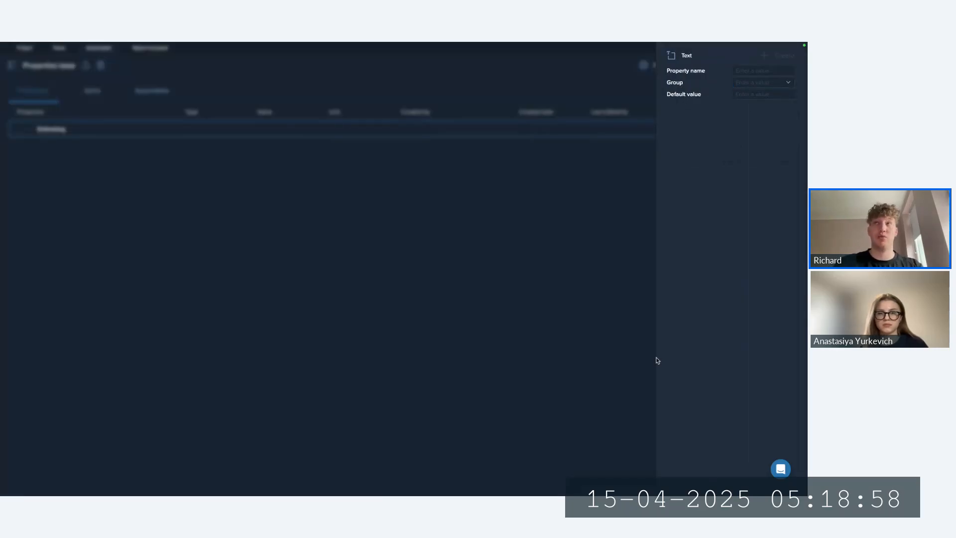
pyautogui.write('D')
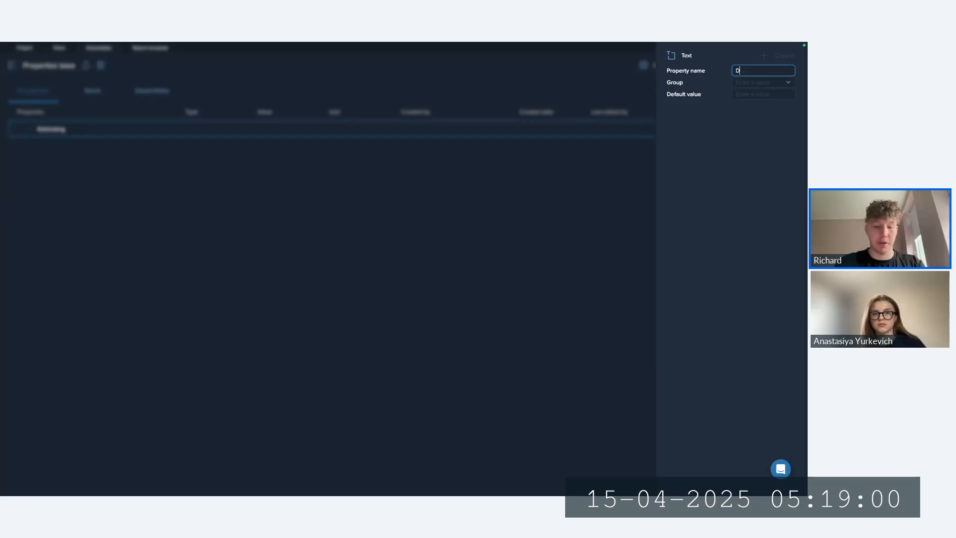
pyautogui.write('escript')
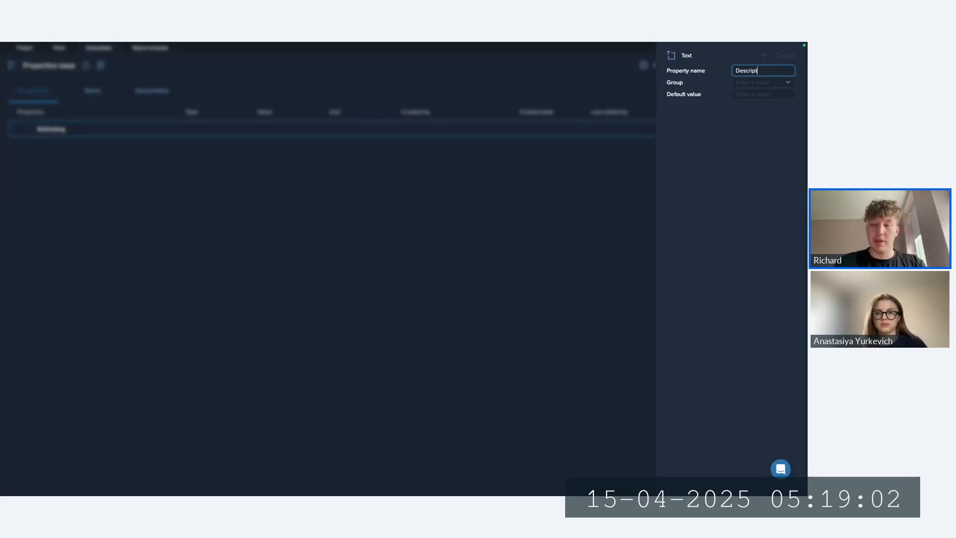
pyautogui.write('ion')
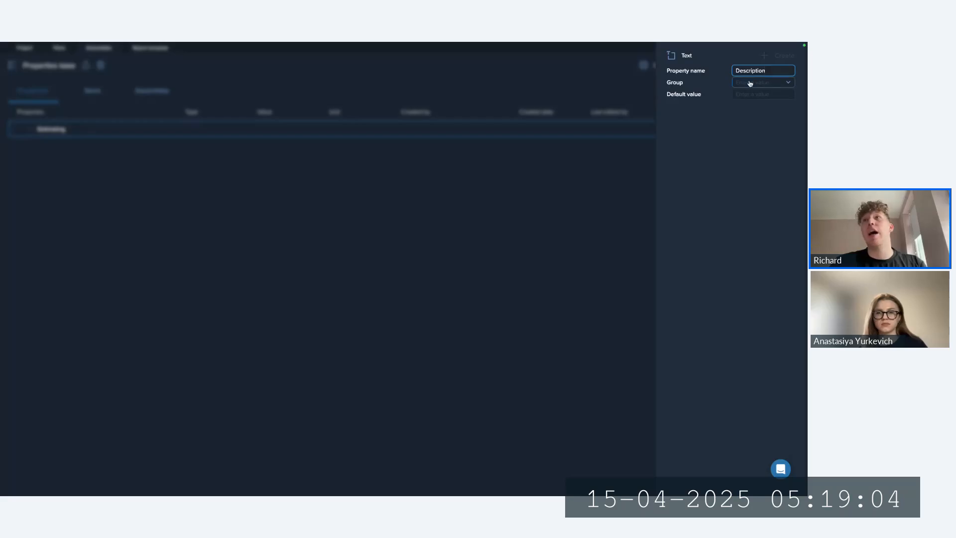
pyautogui.click(715, 121)
pyautogui.click(746, 93)
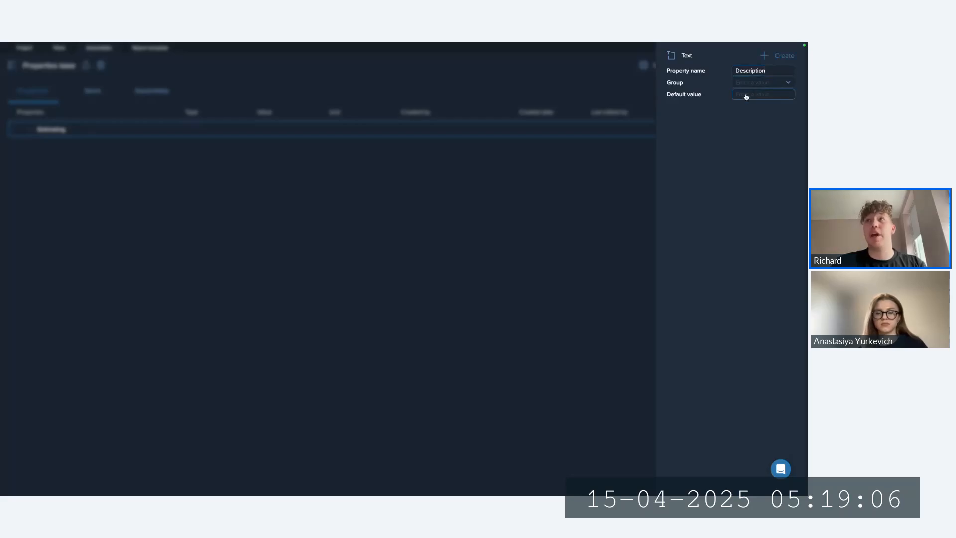
pyautogui.click(750, 98)
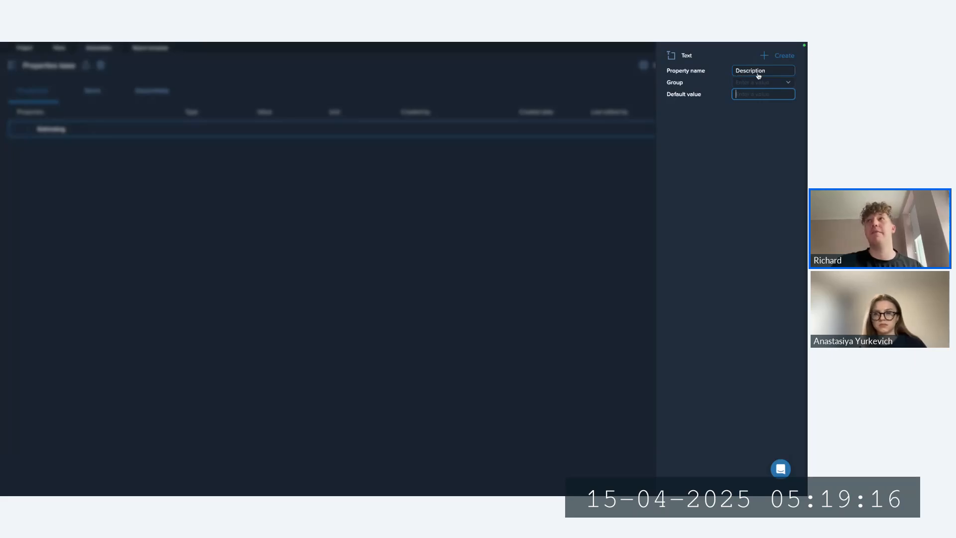
pyautogui.click(779, 58)
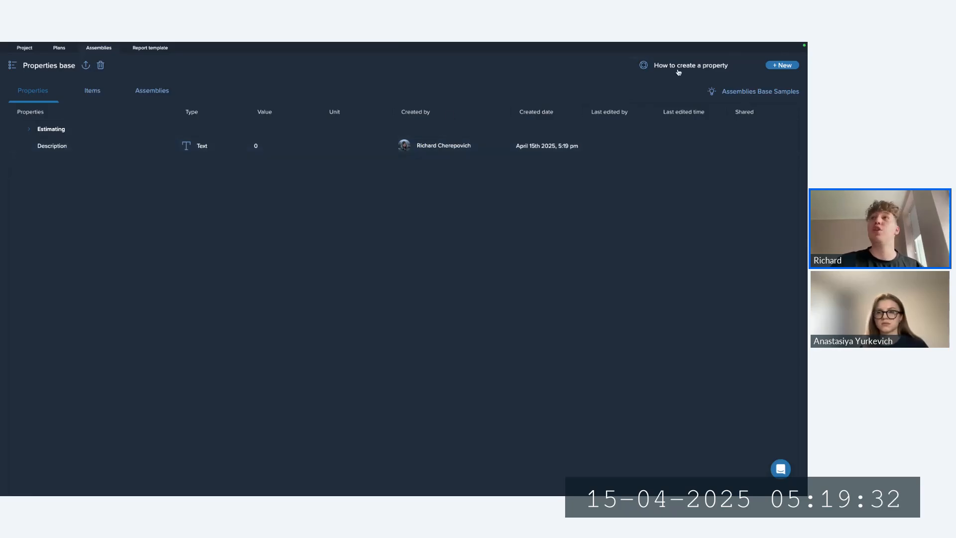
# Start a new Breakdown property and add five top-level sections to it.
pyautogui.click(781, 64)
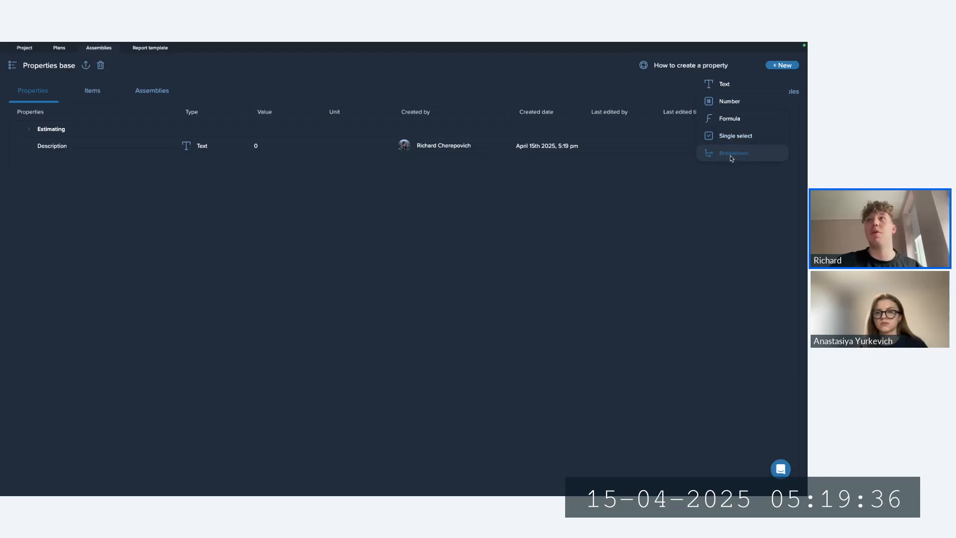
pyautogui.click(731, 153)
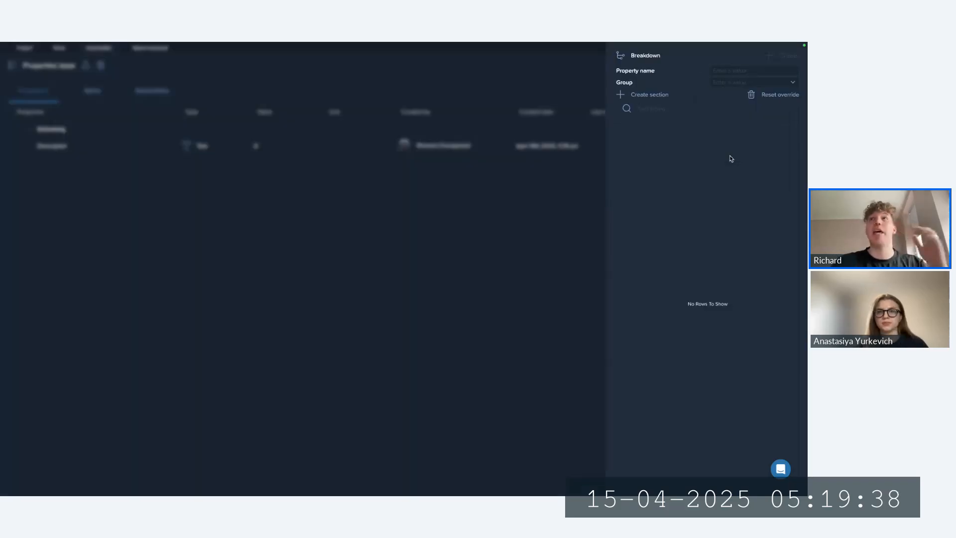
pyautogui.click(649, 95)
pyautogui.click(649, 95)
pyautogui.click(649, 94)
pyautogui.click(649, 95)
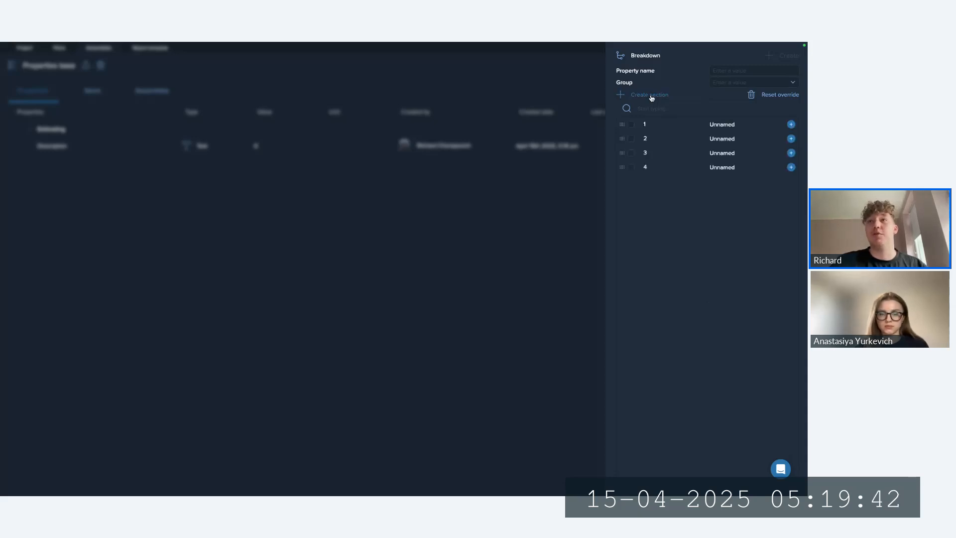
pyautogui.click(650, 96)
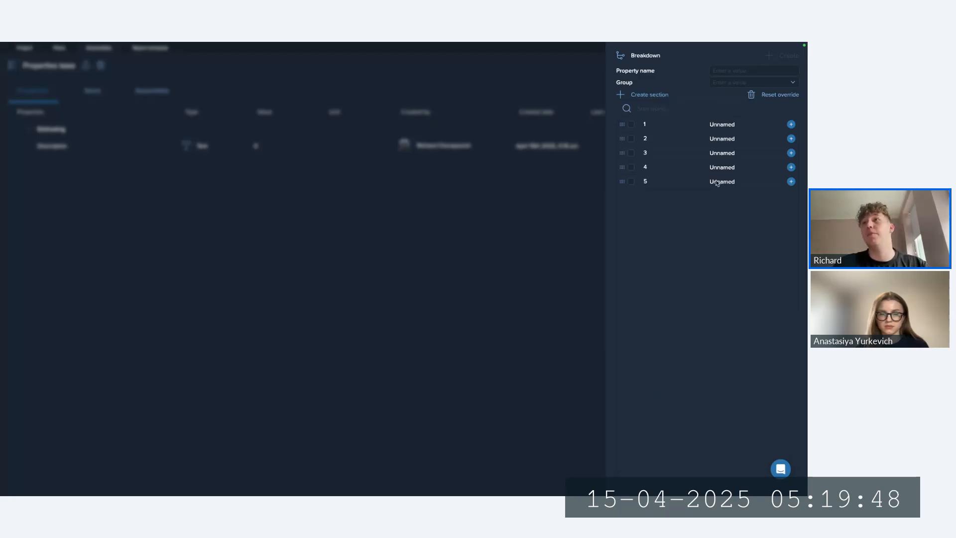
# Name section 1 of the breakdown Substructure and section 2 Superstructure.
pyautogui.doubleClick(726, 128)
pyautogui.write('Substructure')
pyautogui.press('Return')
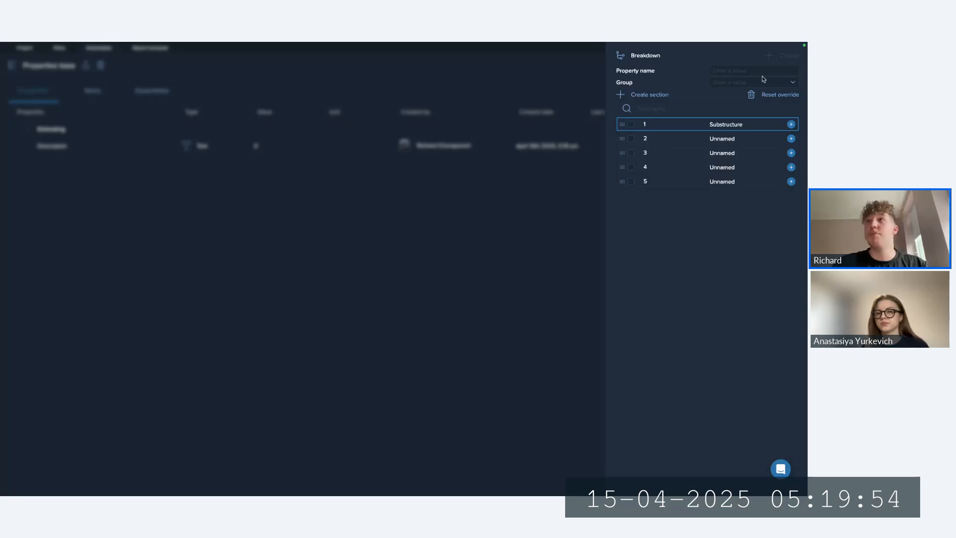
pyautogui.doubleClick(726, 140)
pyautogui.write('Superstructure')
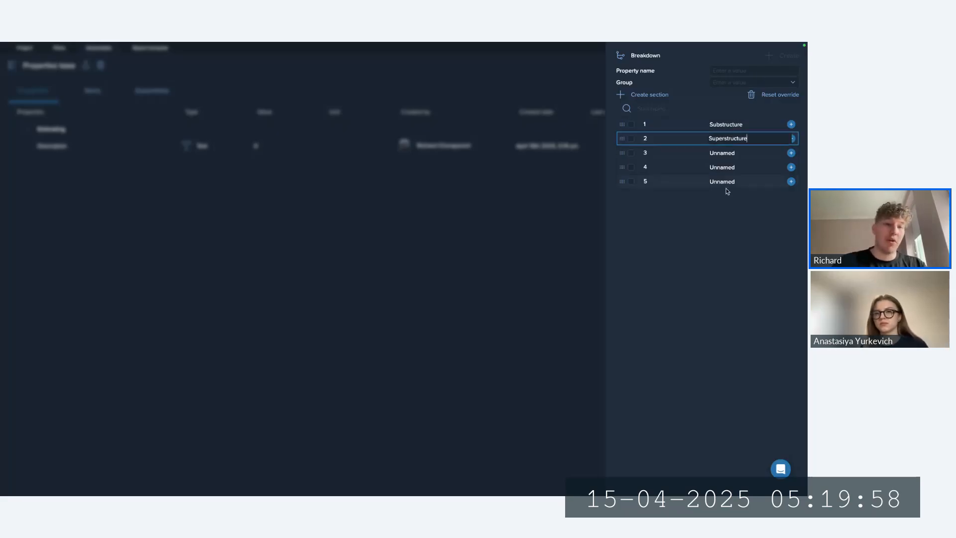
pyautogui.press('Return')
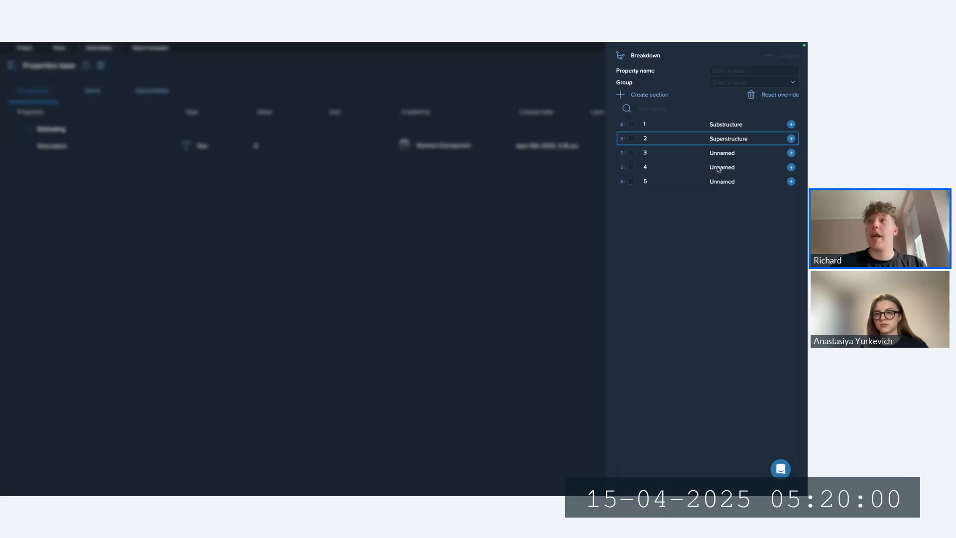
# Name section 3 "Internal Finishes", section 4 "Fittings, furnishings and equipment" and section 5 "Services".
pyautogui.doubleClick(728, 155)
pyautogui.write('Internal Finishes')
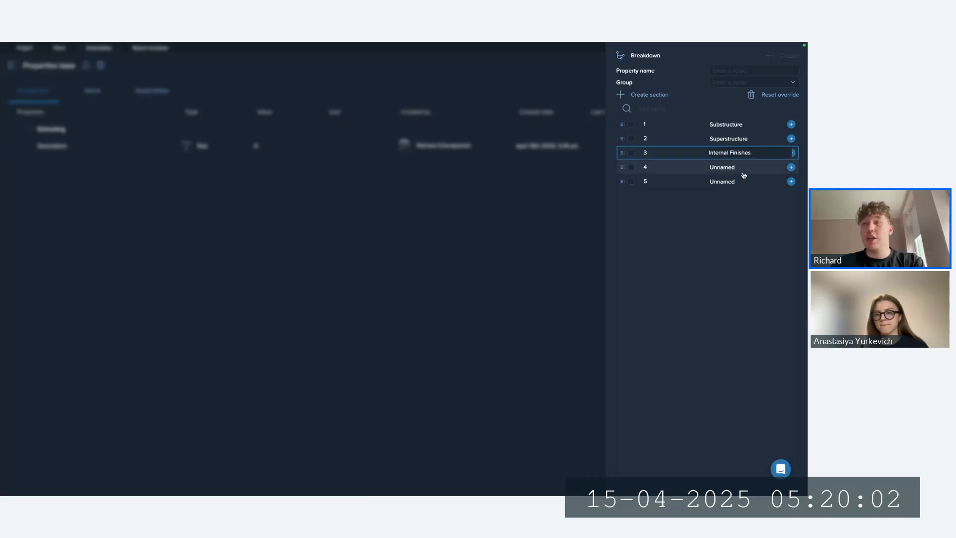
pyautogui.press('Return')
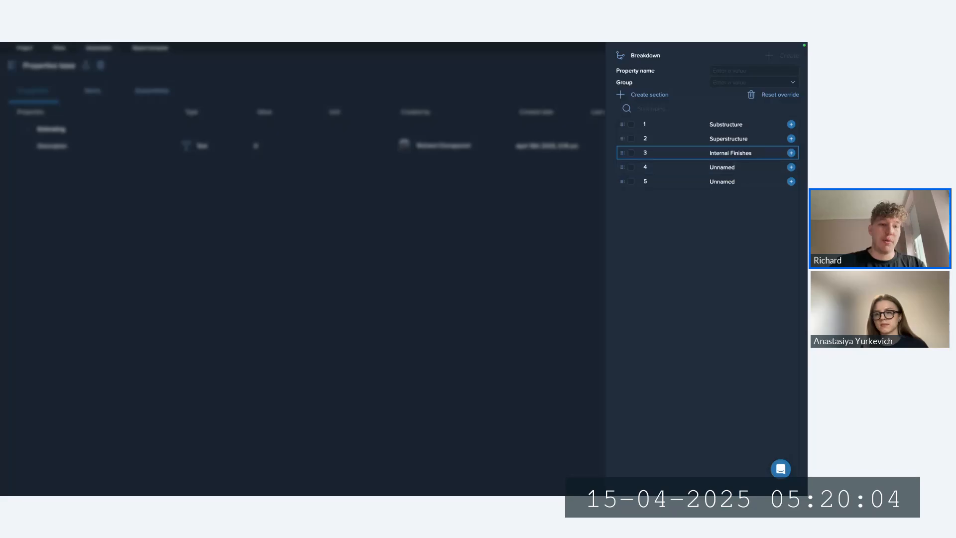
pyautogui.doubleClick(724, 170)
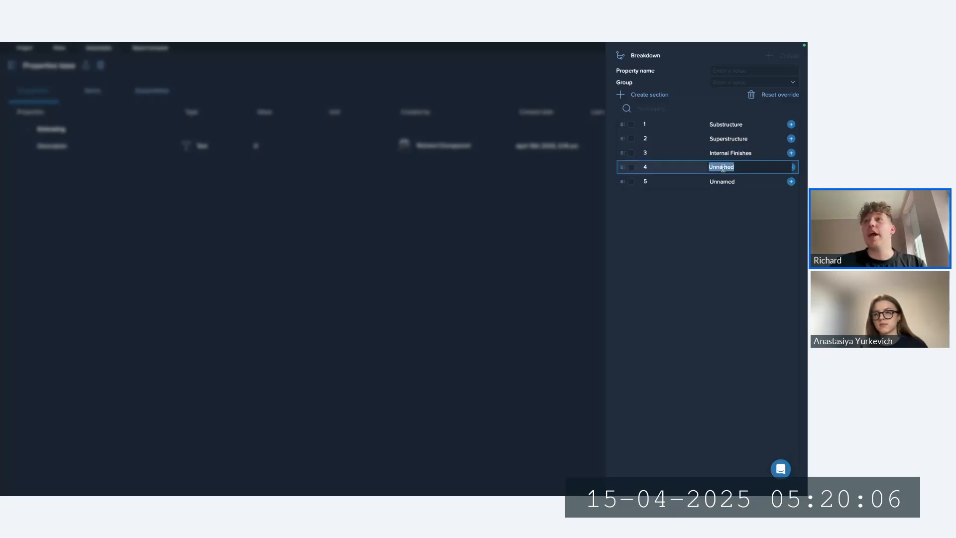
pyautogui.write('Fittings, furnishings and equipment')
pyautogui.press('Return')
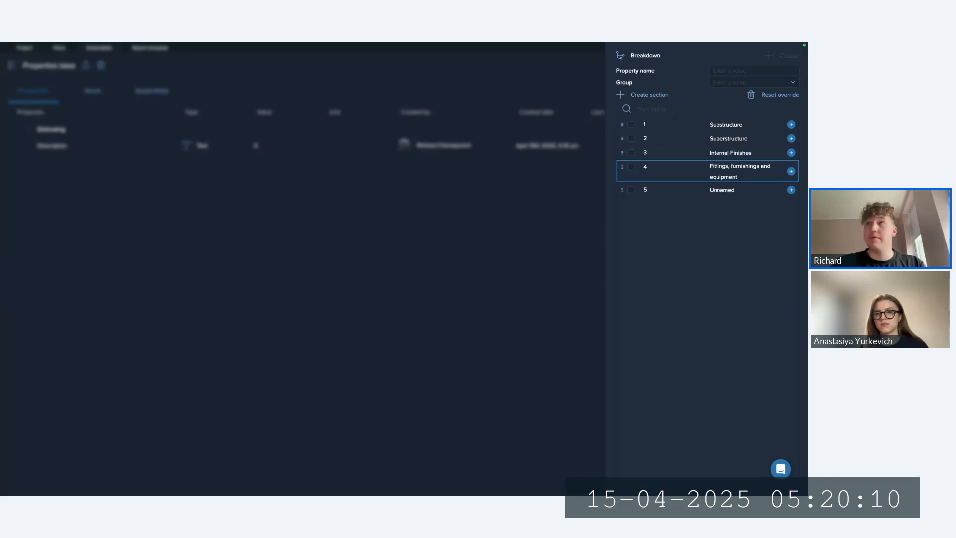
pyautogui.doubleClick(722, 190)
pyautogui.write('Services')
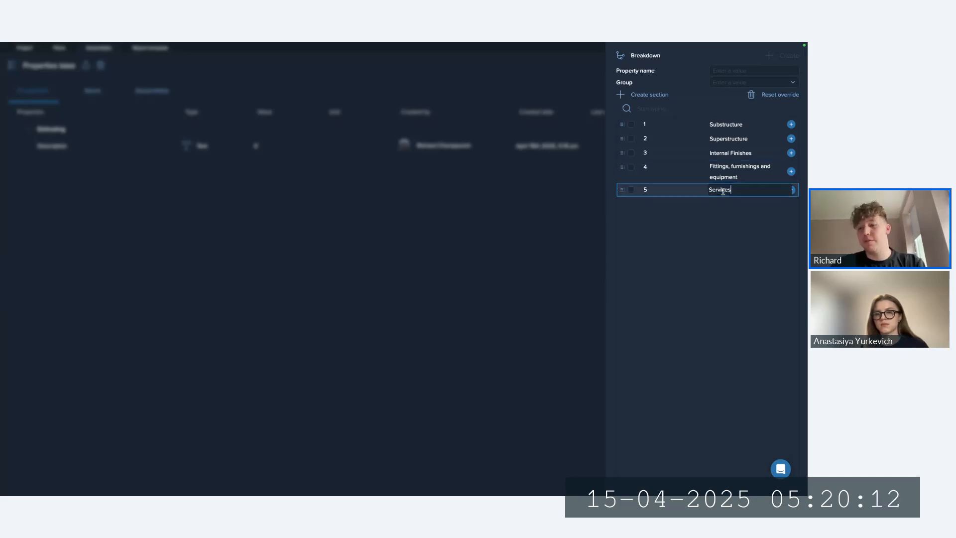
pyautogui.press('Return')
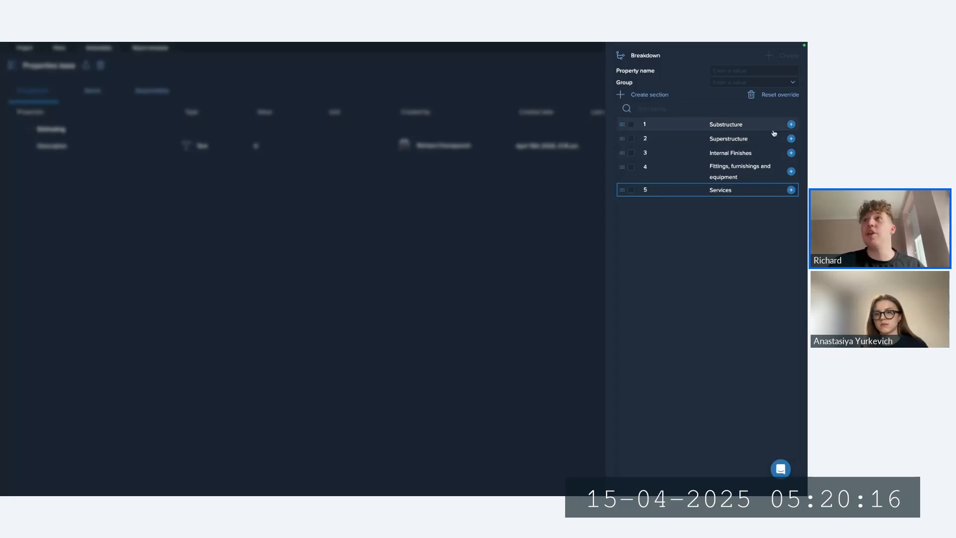
# Add eight subsections, 2.1 to 2.8, under the Superstructure section.
pyautogui.click(791, 139)
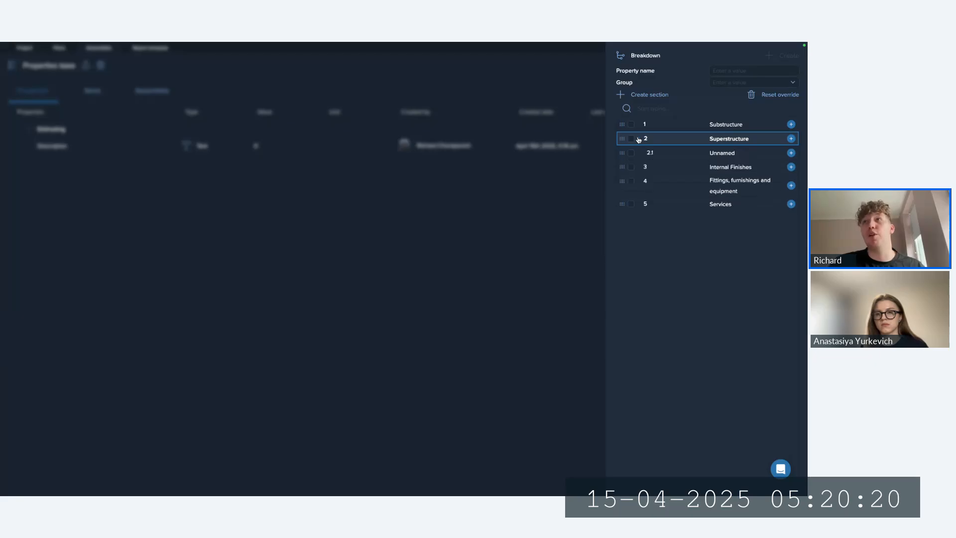
pyautogui.click(791, 139)
pyautogui.click(791, 139)
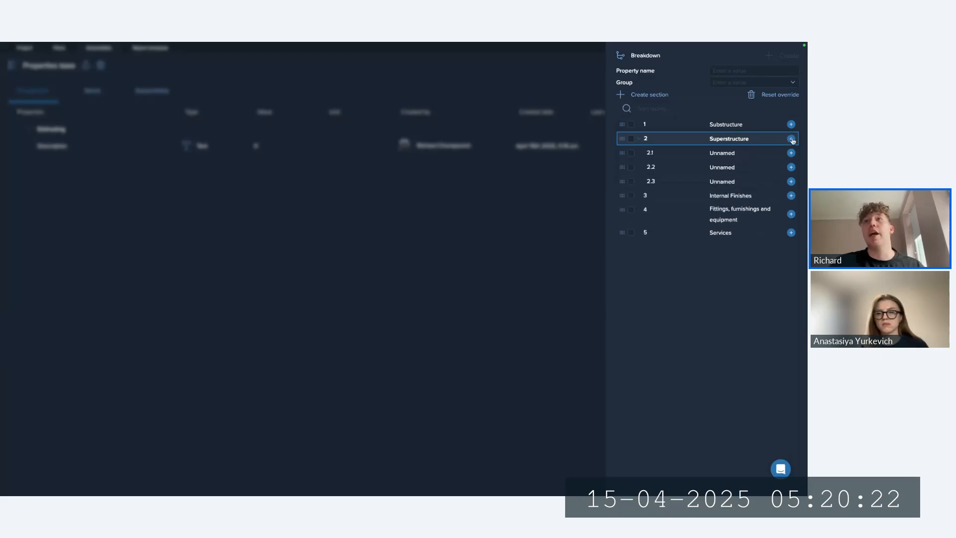
pyautogui.click(791, 139)
pyautogui.click(791, 139)
pyautogui.click(791, 139)
pyautogui.click(791, 138)
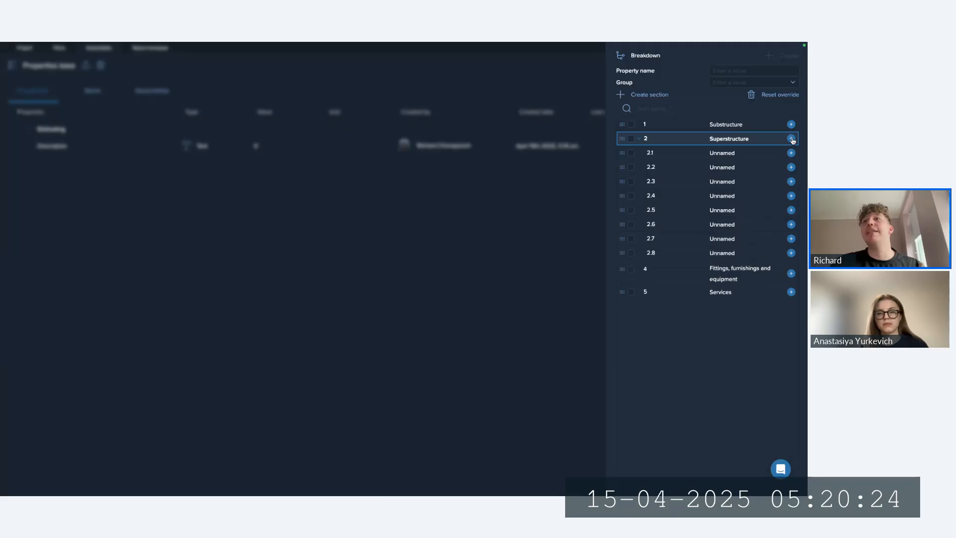
pyautogui.click(791, 138)
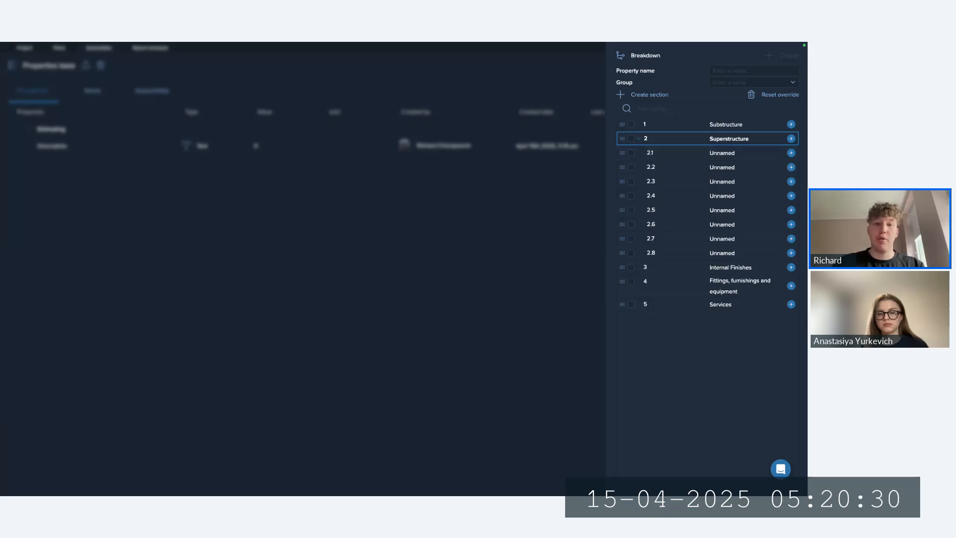
# Name Superstructure subsections 2.1 "Frame", 2.2 "Upper floors" and 2.3 "Roof".
pyautogui.doubleClick(723, 153)
pyautogui.write('Frame')
pyautogui.press('Return')
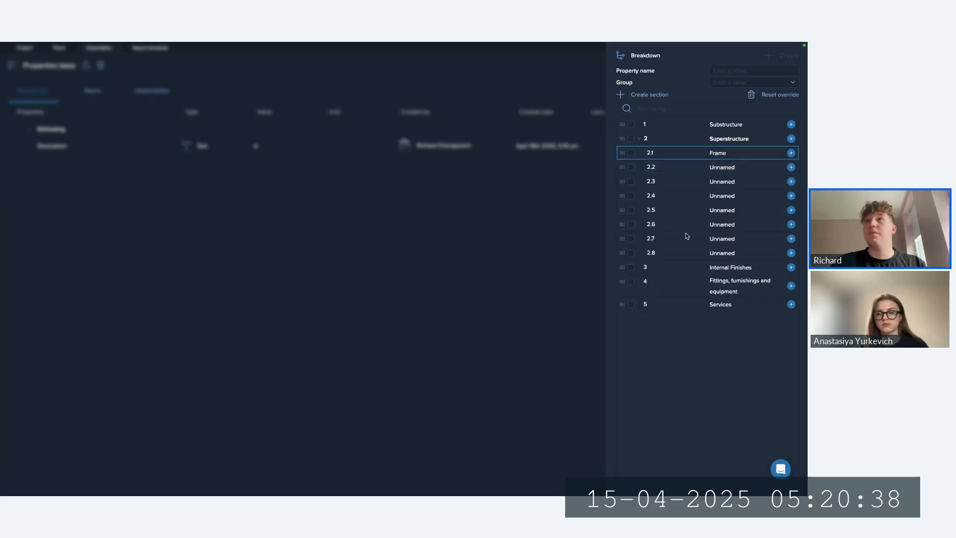
pyautogui.doubleClick(731, 168)
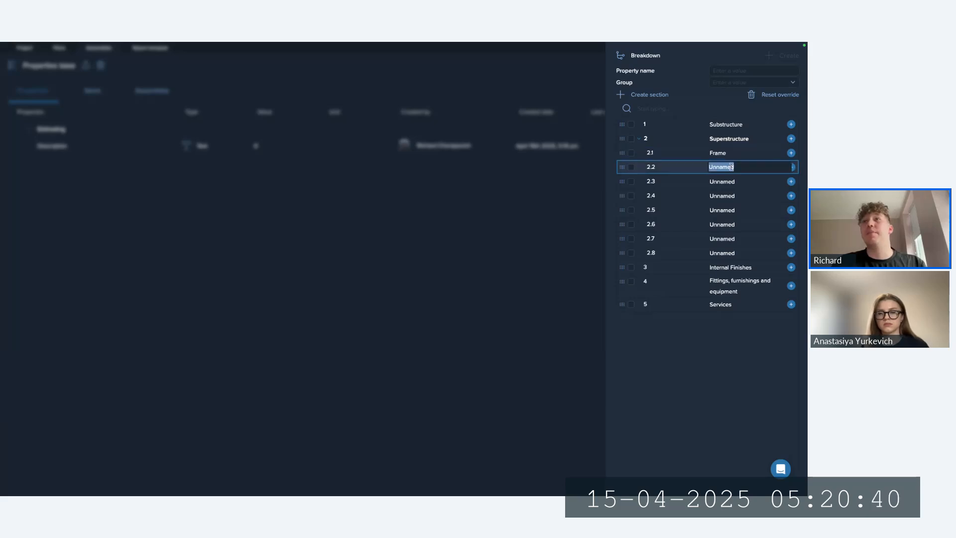
pyautogui.write('Upper floors')
pyautogui.press('Return')
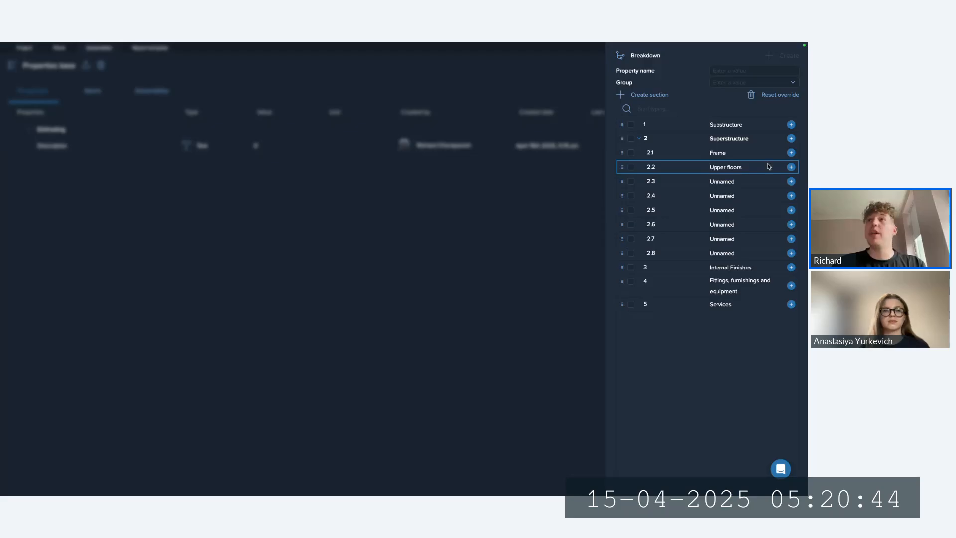
pyautogui.doubleClick(735, 182)
pyautogui.write('Roof')
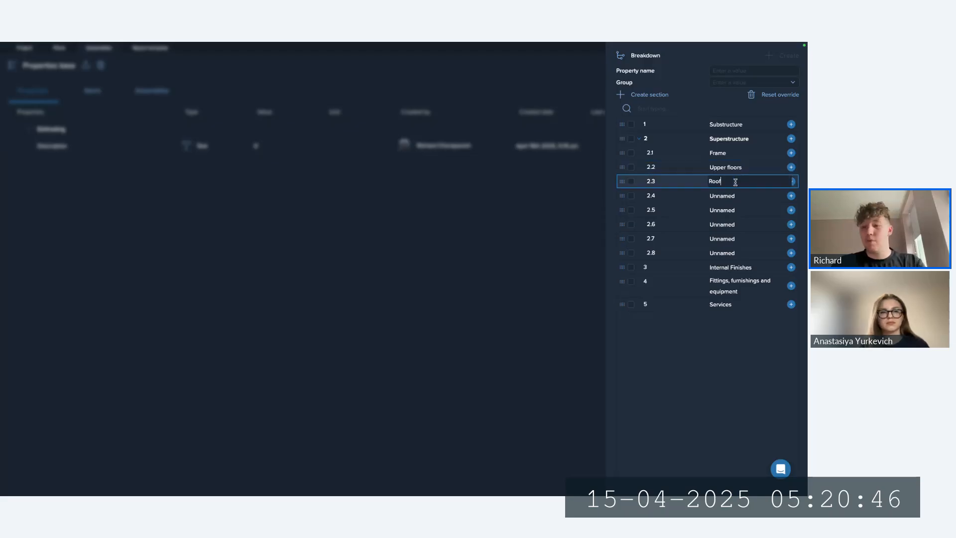
pyautogui.press('Return')
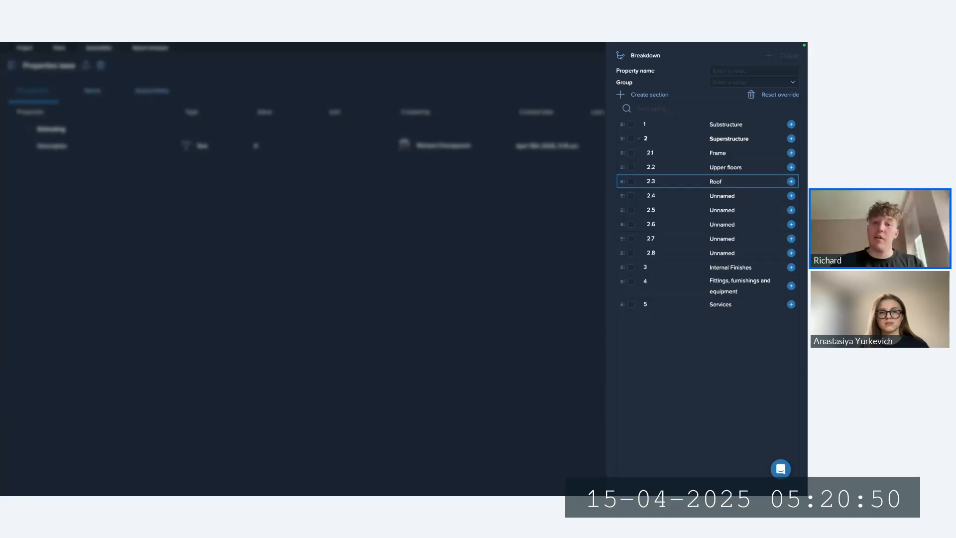
# Name subsections 2.4 "Stairs and ramps", 2.5 "External walls" and 2.6 "Windows and external doors".
pyautogui.doubleClick(726, 196)
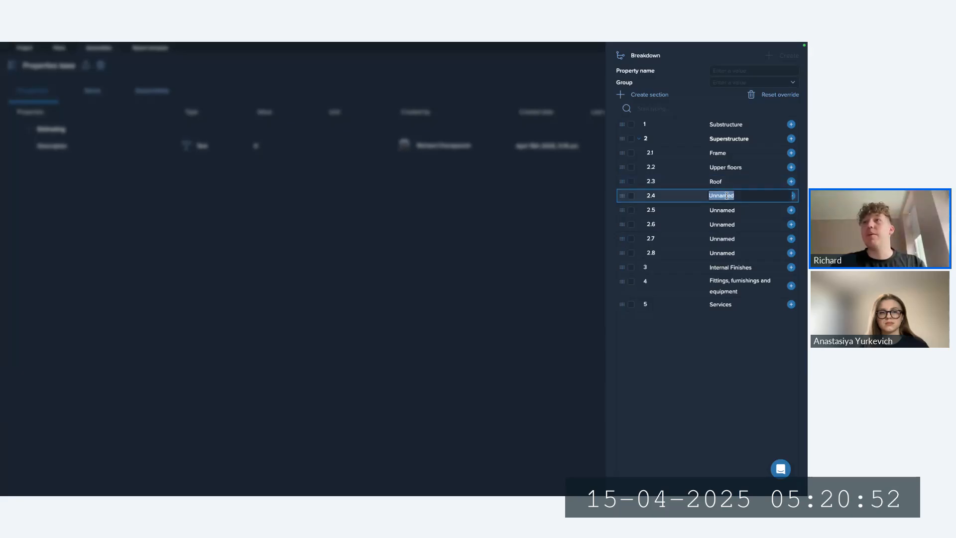
pyautogui.write('Stairs and ramps')
pyautogui.press('Return')
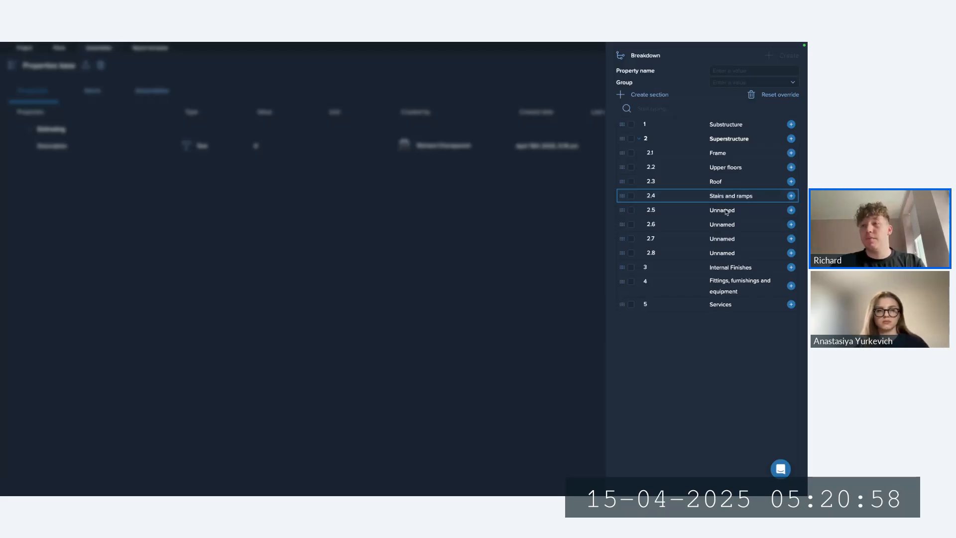
pyautogui.doubleClick(725, 210)
pyautogui.write('External walls')
pyautogui.press('Return')
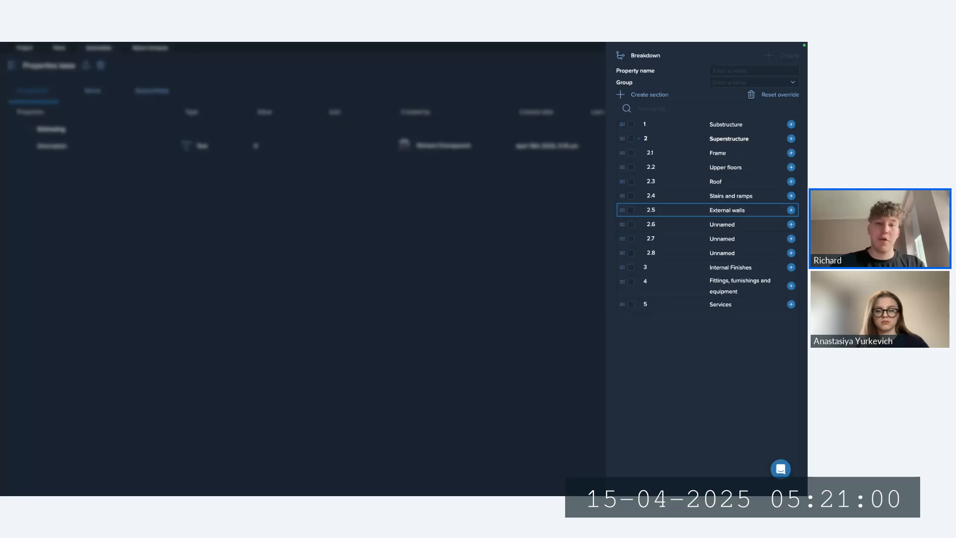
pyautogui.doubleClick(723, 223)
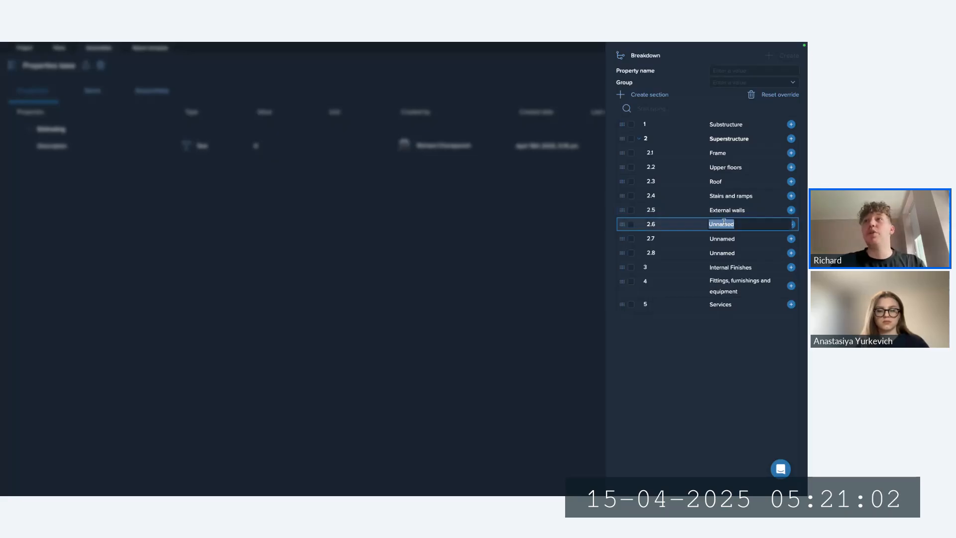
pyautogui.write('Windows and external doors')
pyautogui.press('Return')
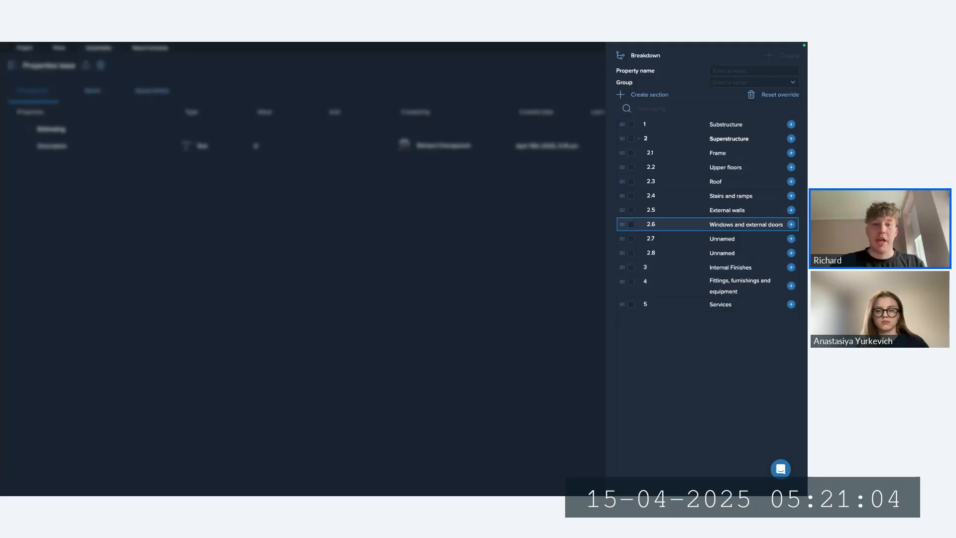
# Name subsection 2.7 "Internal walls and partitions" and subsection 2.8 "Internal doors".
pyautogui.click(732, 241)
pyautogui.doubleClick(721, 241)
pyautogui.write('Internal walls and partitions')
pyautogui.press('Return')
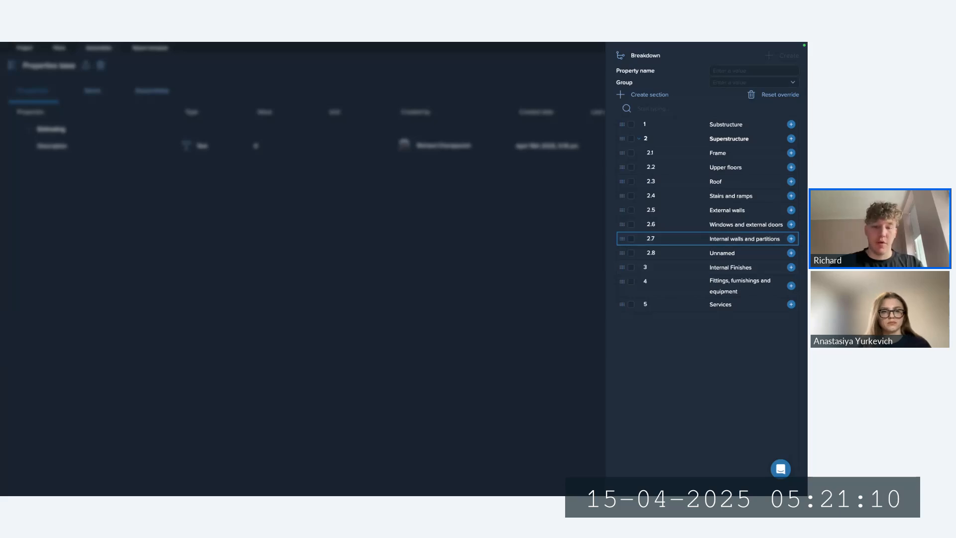
pyautogui.doubleClick(729, 252)
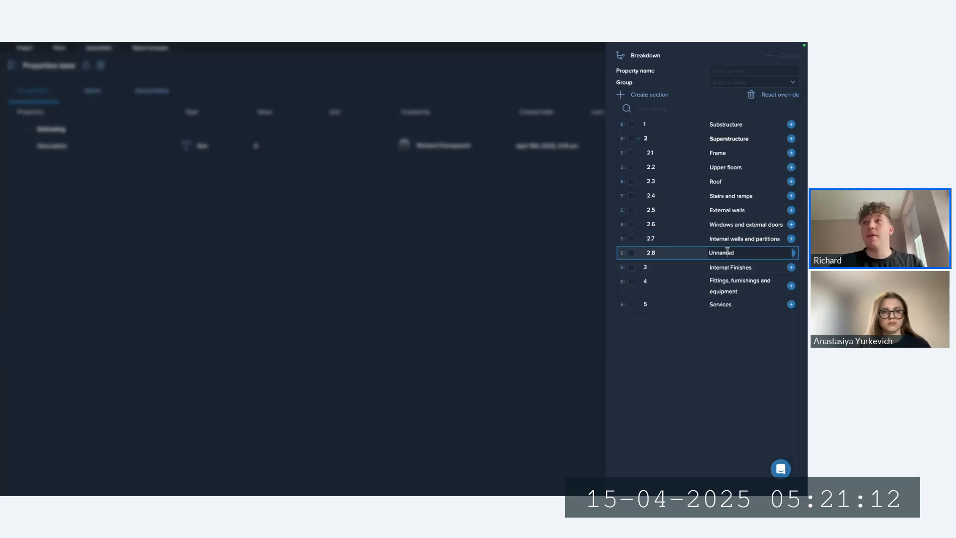
pyautogui.write('Internal doors')
pyautogui.press('Return')
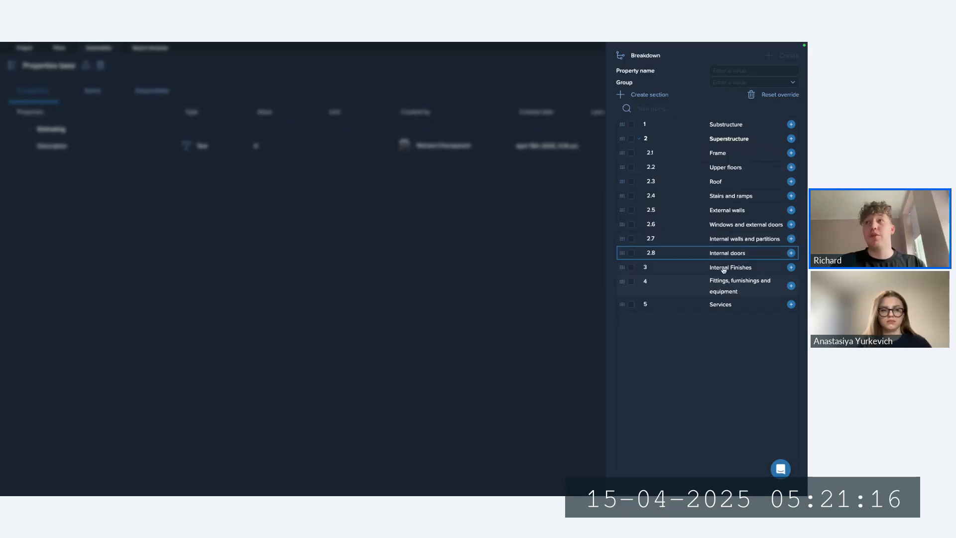
# Add three subsections under Internal Finishes and name 3.1 "Wall finishes" and 3.2 "Floor finishes".
pyautogui.click(791, 267)
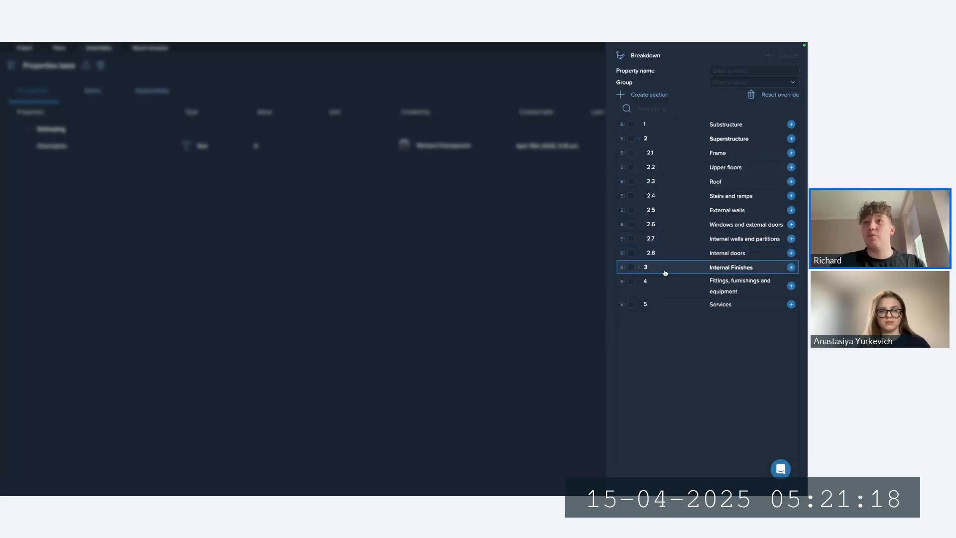
pyautogui.click(639, 267)
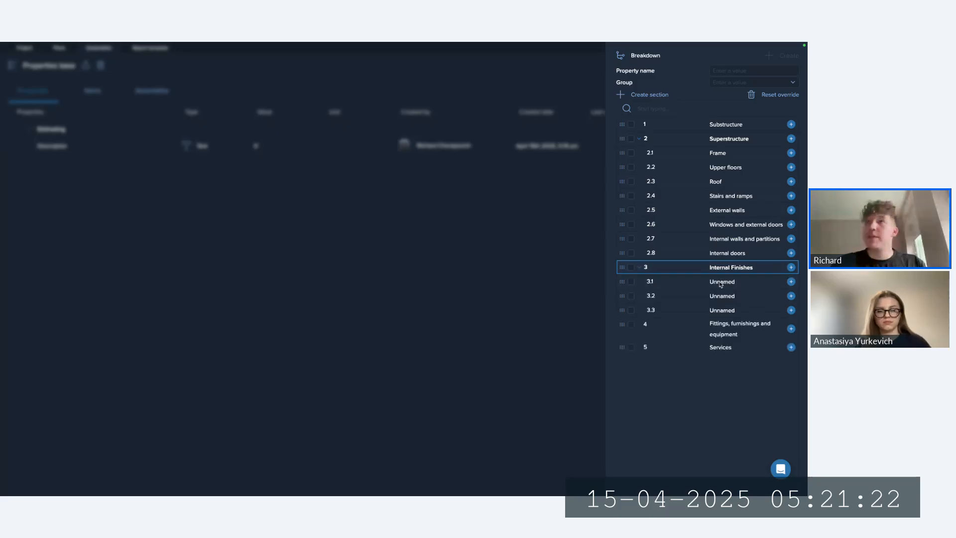
pyautogui.doubleClick(720, 282)
pyautogui.write('Wall finishes')
pyautogui.press('Return')
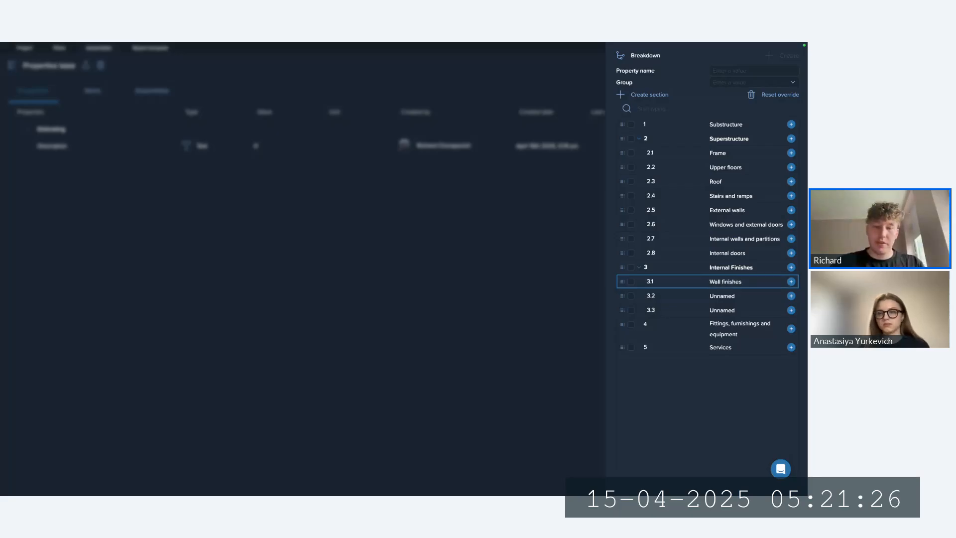
pyautogui.doubleClick(726, 295)
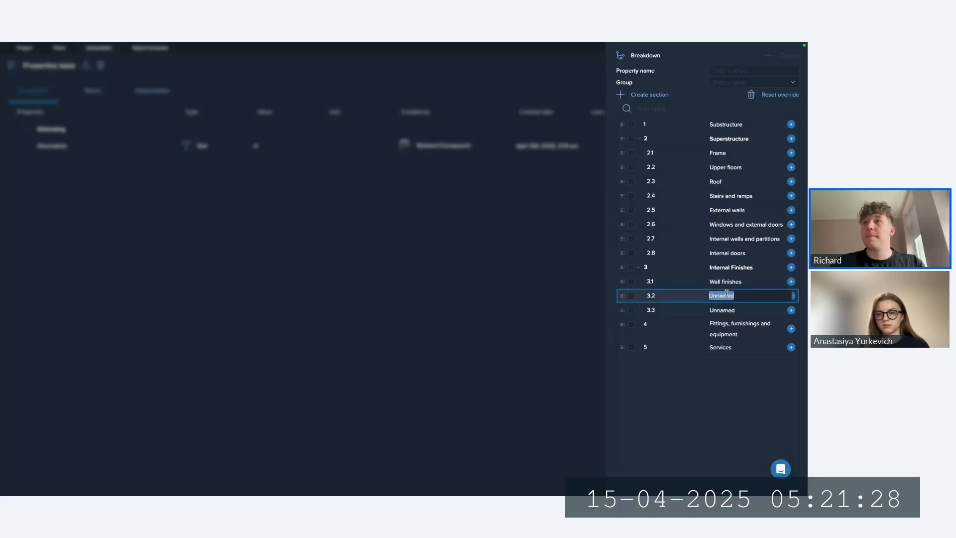
pyautogui.write('Floor finishes')
pyautogui.press('Return')
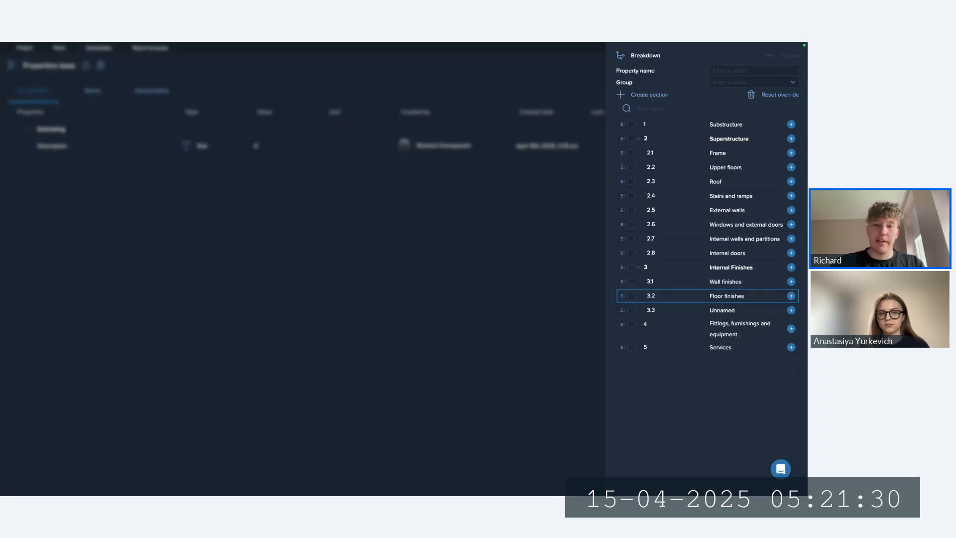
# Name subsection 3.3 under Internal Finishes "Ceiling finishes".
pyautogui.doubleClick(729, 312)
pyautogui.write('Ceiling finishes')
pyautogui.click(738, 374)
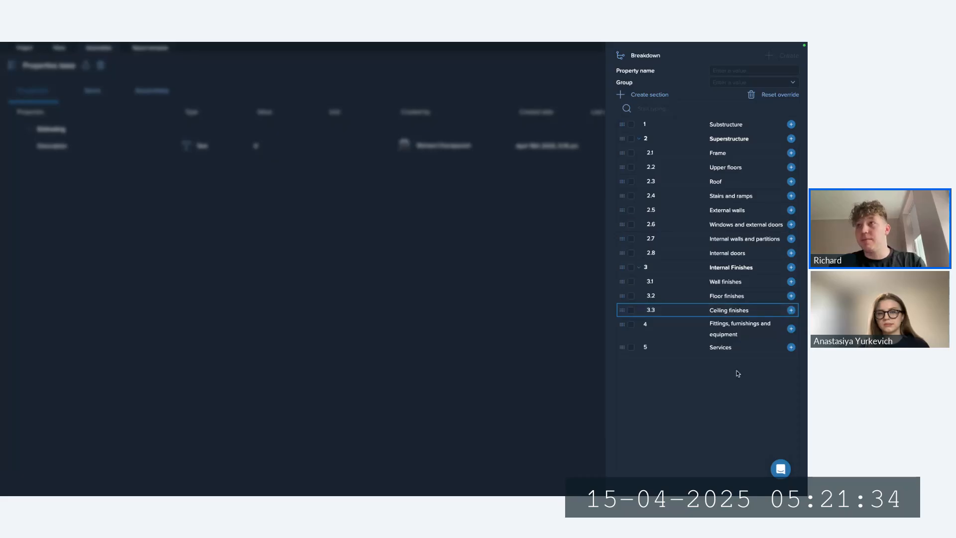
# Name the breakdown property "NRM1", create it, and reopen it briefly to check its sections.
pyautogui.click(725, 73)
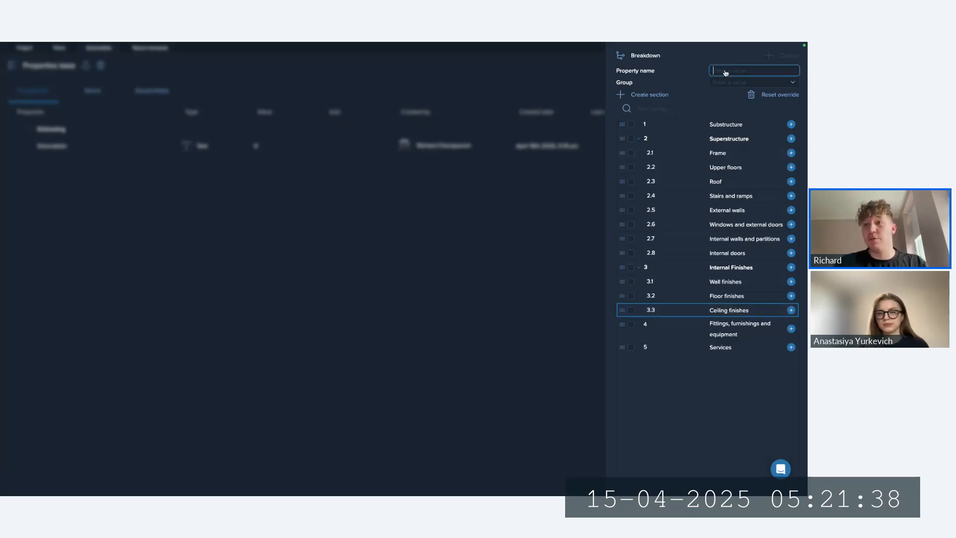
pyautogui.write('NR')
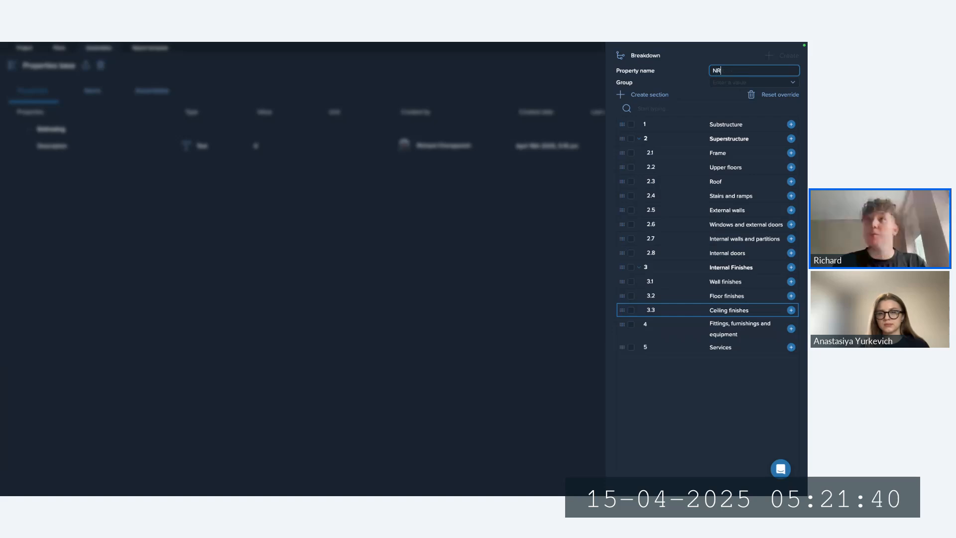
pyautogui.write('M')
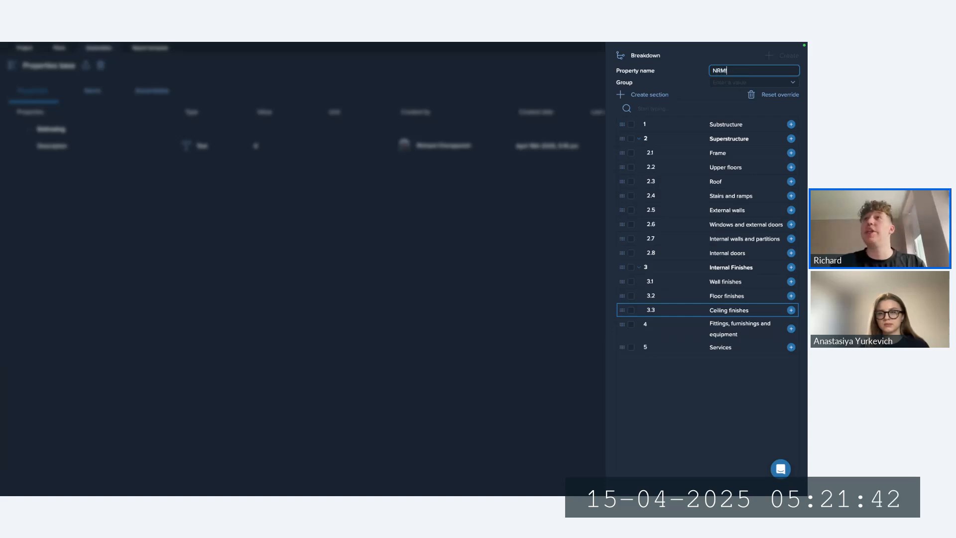
pyautogui.write('1')
pyautogui.click(728, 55)
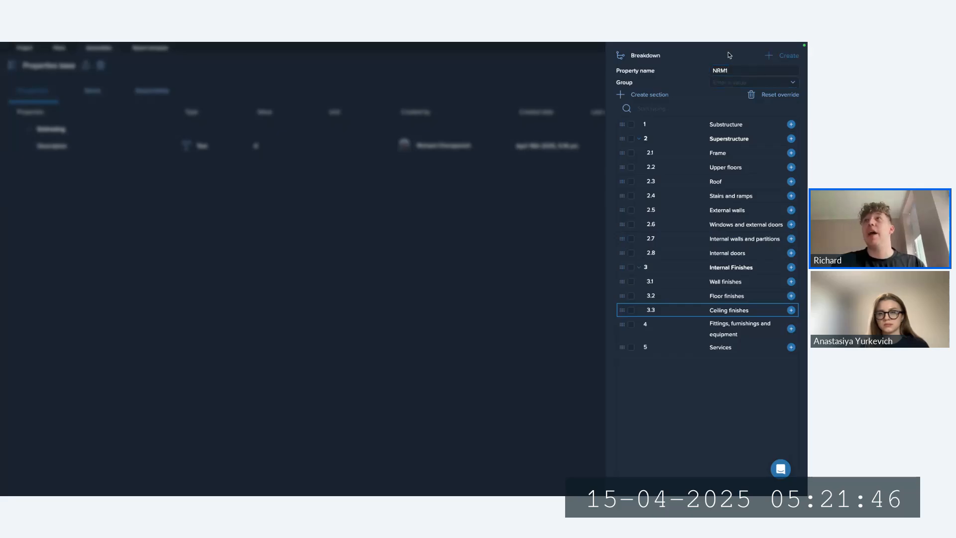
pyautogui.click(780, 55)
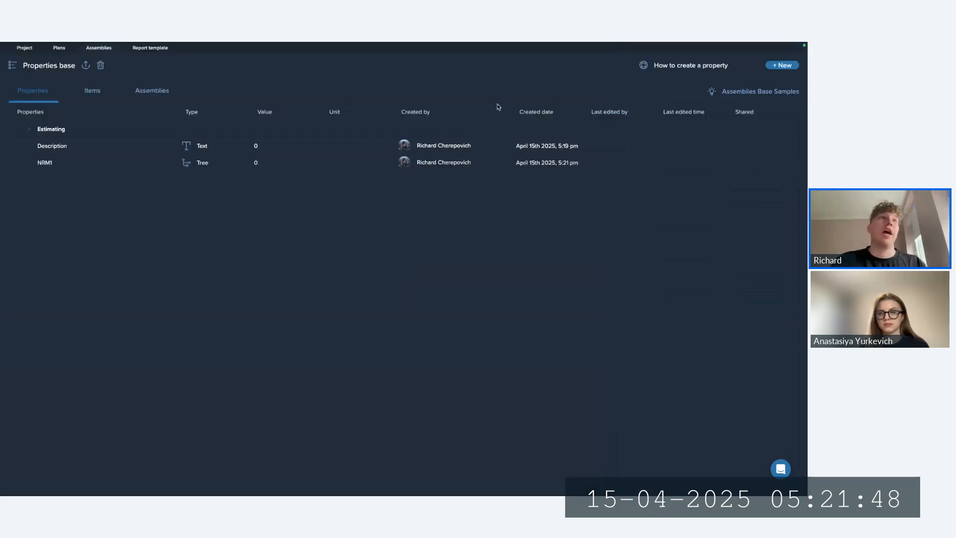
pyautogui.click(75, 164)
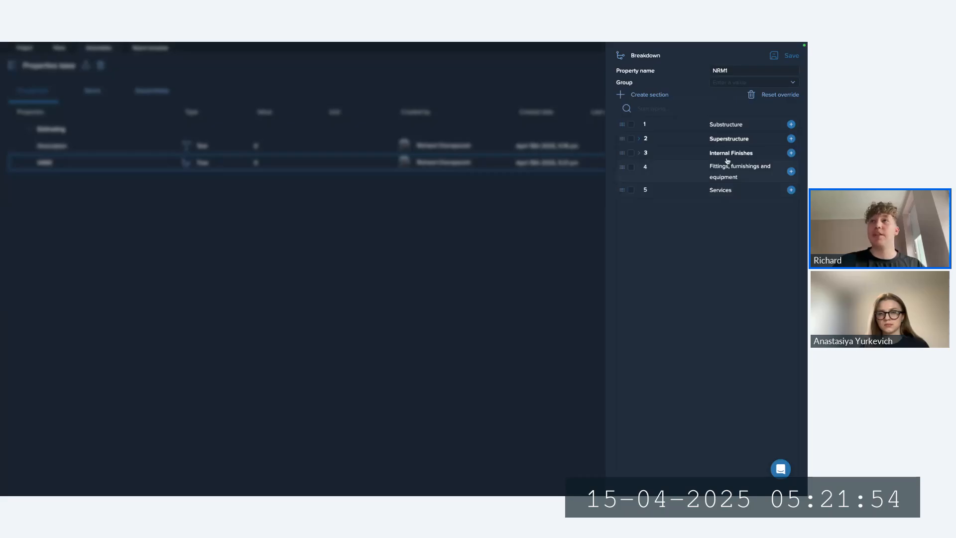
pyautogui.click(398, 290)
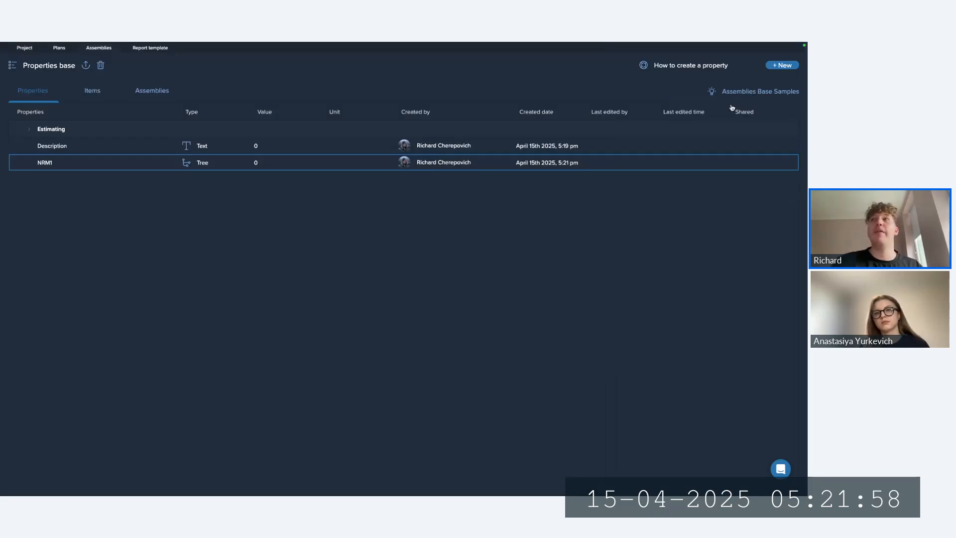
# Start a new single-select property and add empty rows for four list values.
pyautogui.click(774, 69)
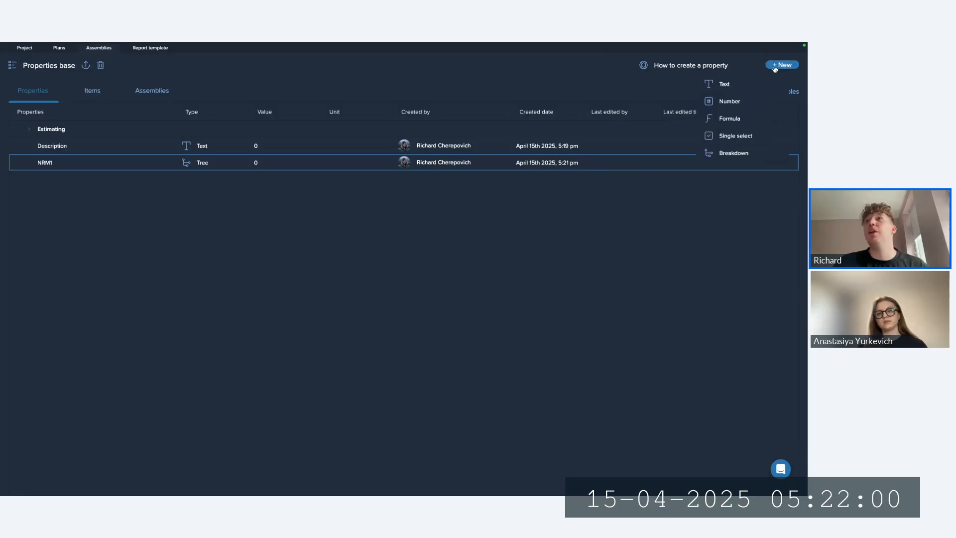
pyautogui.click(744, 140)
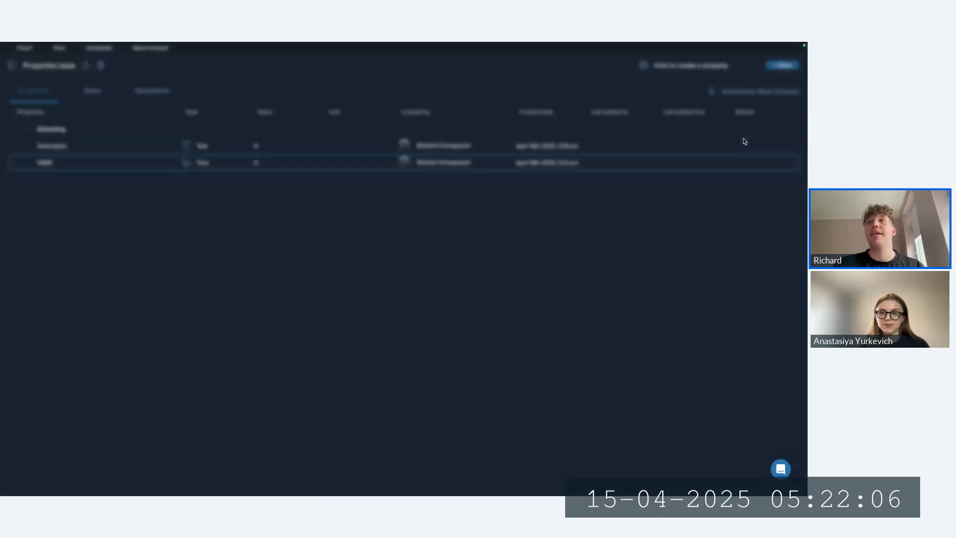
pyautogui.click(699, 115)
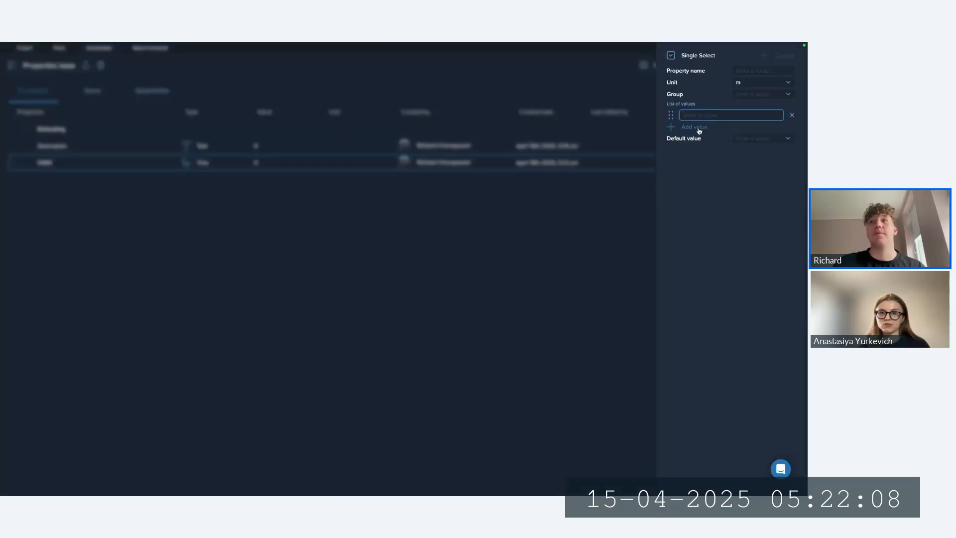
pyautogui.click(699, 128)
pyautogui.click(701, 139)
pyautogui.click(703, 151)
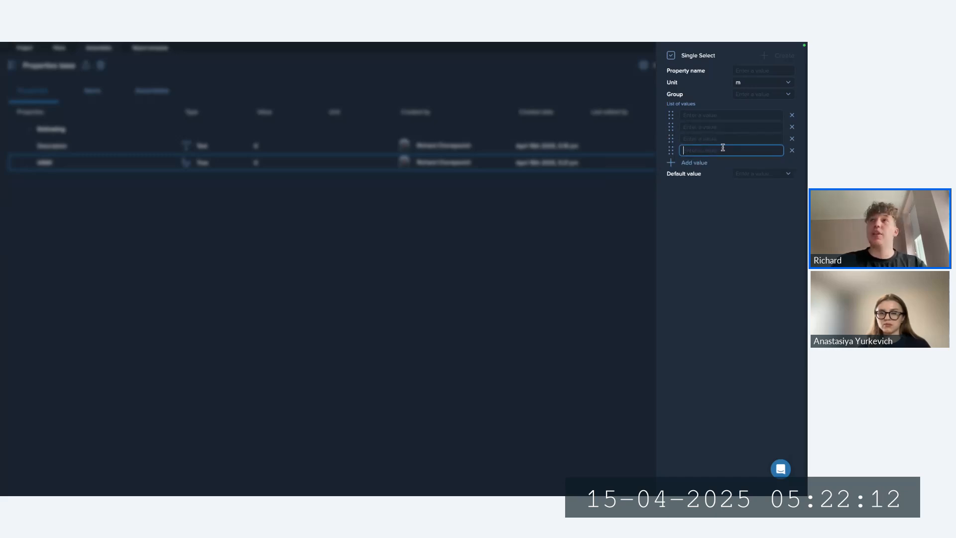
# Name the single-select property "Type" and set its unit to Text.
pyautogui.click(747, 74)
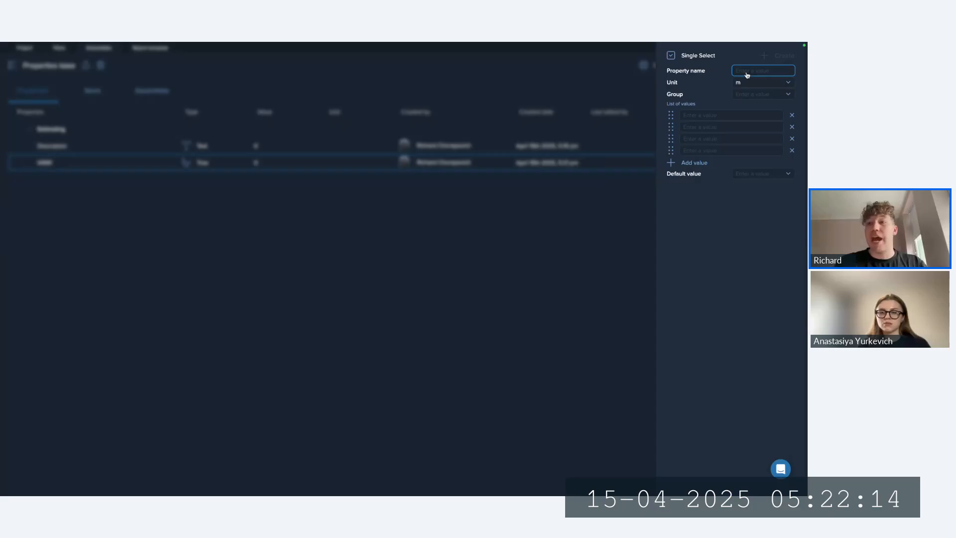
pyautogui.write('T')
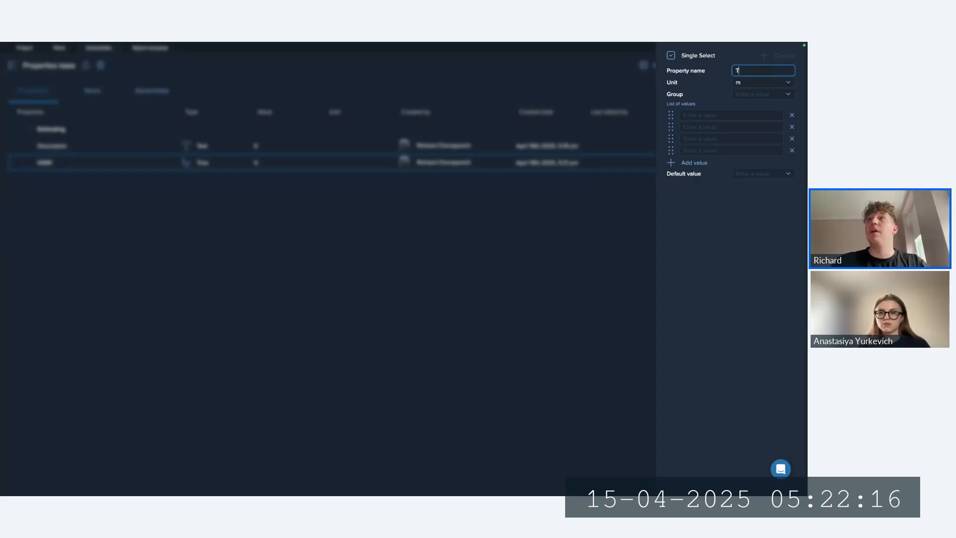
pyautogui.write('ype')
pyautogui.click(740, 83)
pyautogui.click(726, 115)
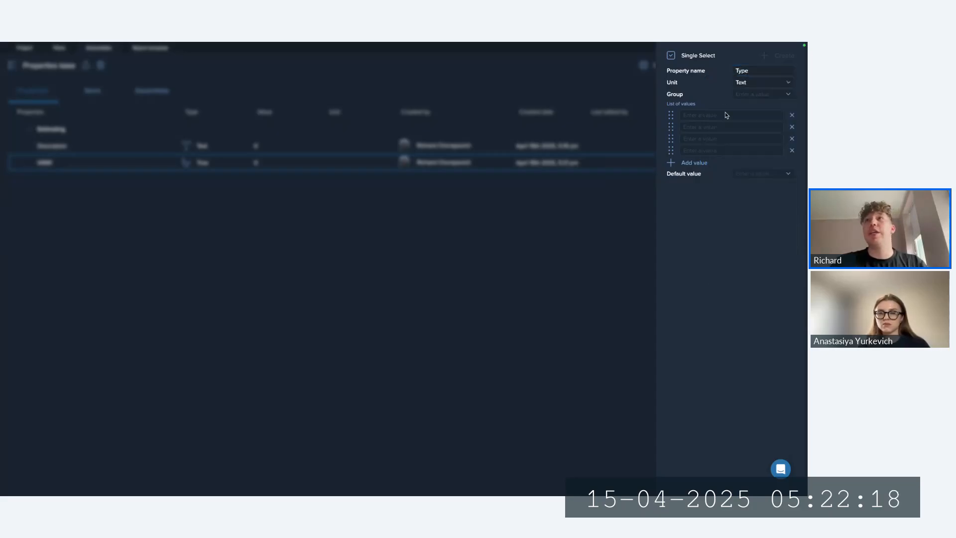
# Enter "Material" and "Labour" as the first two list values of the Type property.
pyautogui.click(698, 119)
pyautogui.write('Material')
pyautogui.click(683, 162)
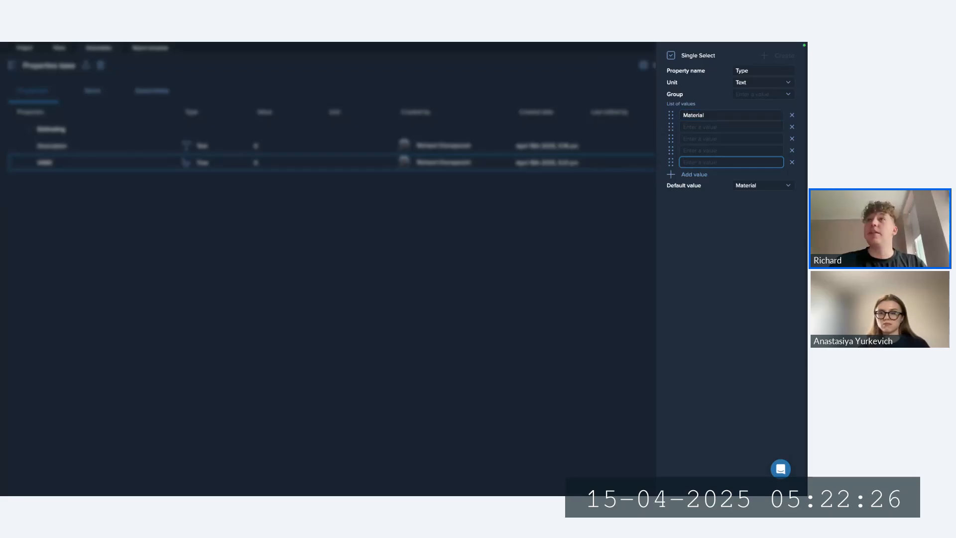
pyautogui.click(698, 127)
pyautogui.write('Labour')
pyautogui.click(672, 174)
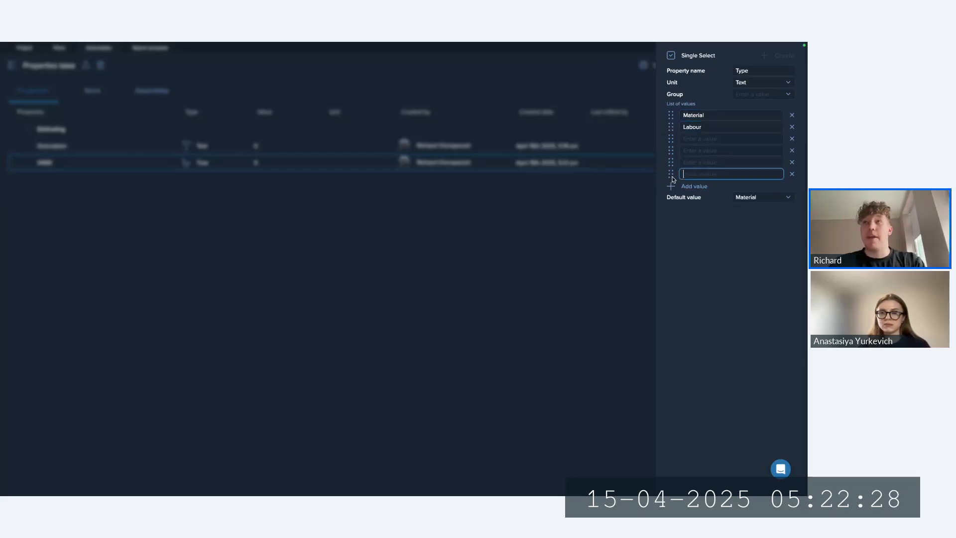
pyautogui.click(671, 400)
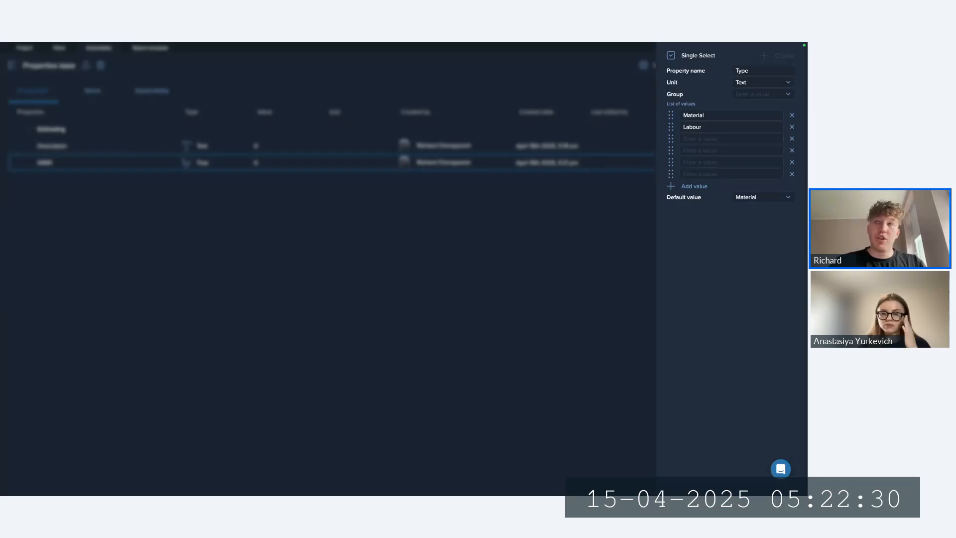
# Enter "Equipment" and "Subcontract" as the third and fourth list values.
pyautogui.click(690, 139)
pyautogui.write('Equipment')
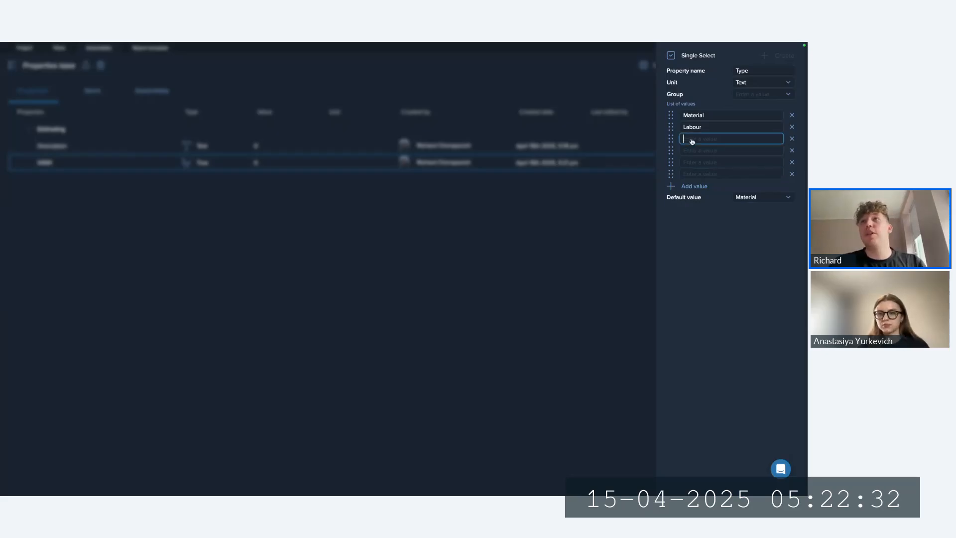
pyautogui.click(671, 186)
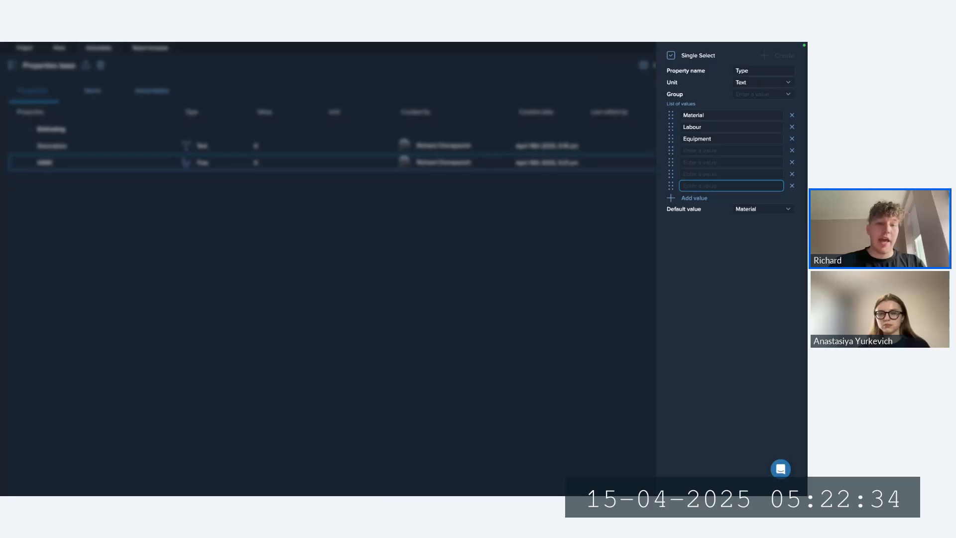
pyautogui.click(703, 151)
pyautogui.write('Subcontract')
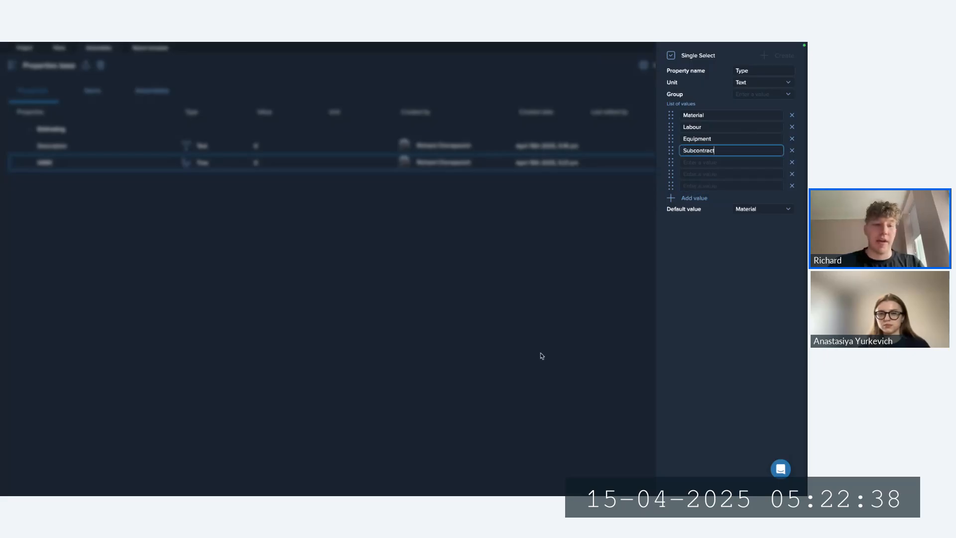
# Enter "Other" as the fifth list value and remove the two unused empty value rows.
pyautogui.click(778, 208)
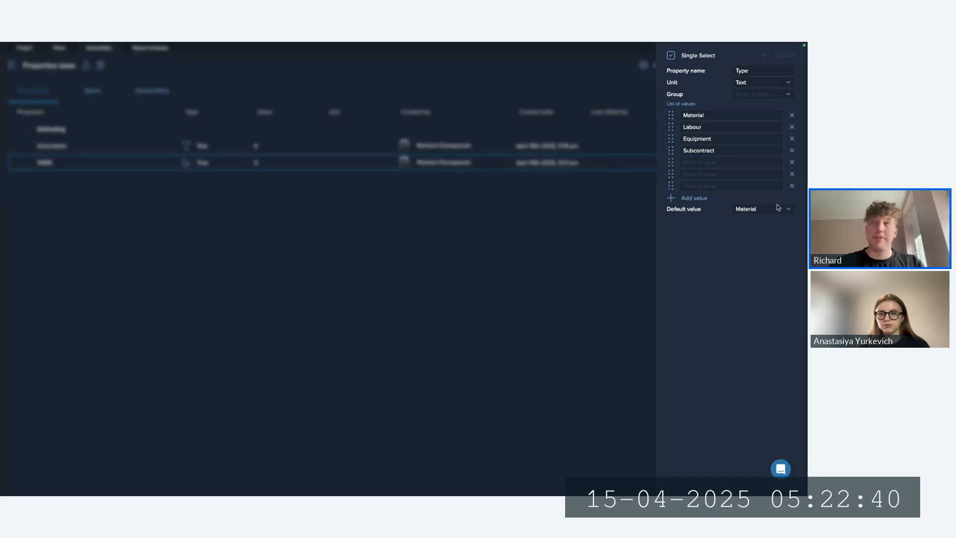
pyautogui.click(703, 163)
pyautogui.write('Other')
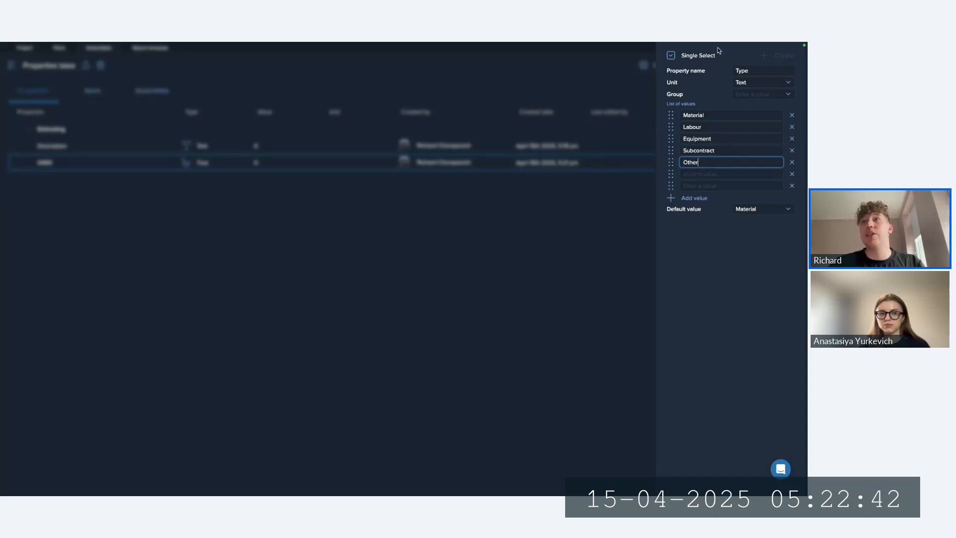
pyautogui.click(792, 175)
pyautogui.click(792, 174)
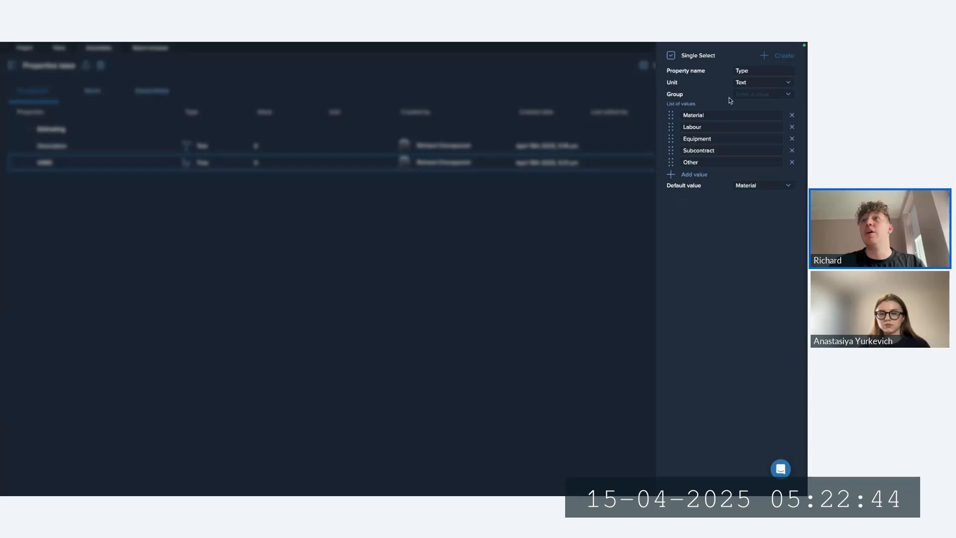
# Keep Material as the default value and create the Type property.
pyautogui.click(773, 185)
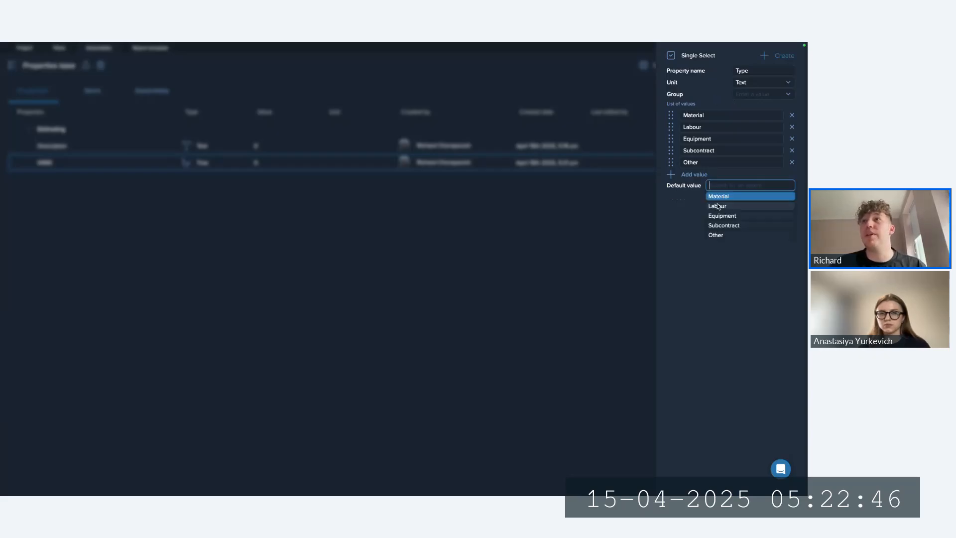
pyautogui.click(685, 243)
pyautogui.click(779, 56)
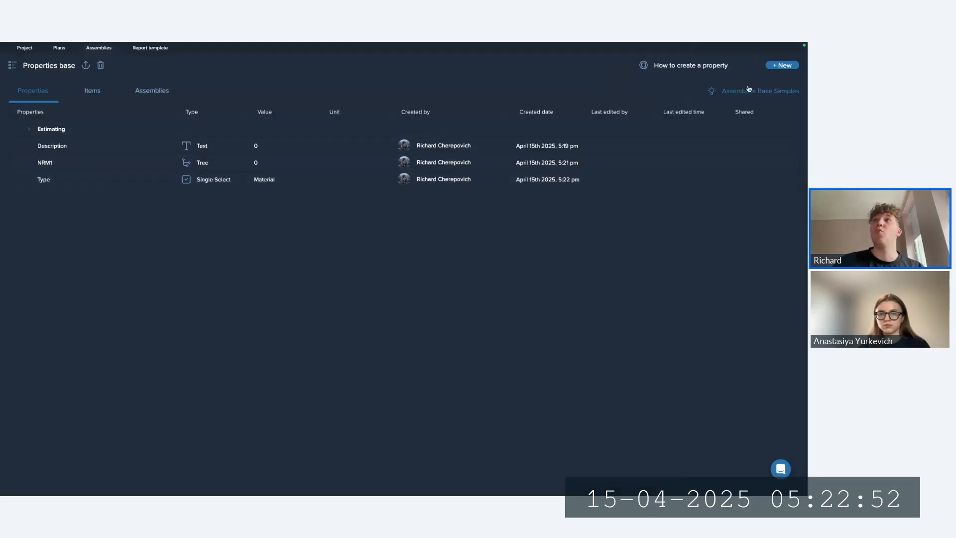
# Switch to the Items base and start a new item.
pyautogui.click(777, 66)
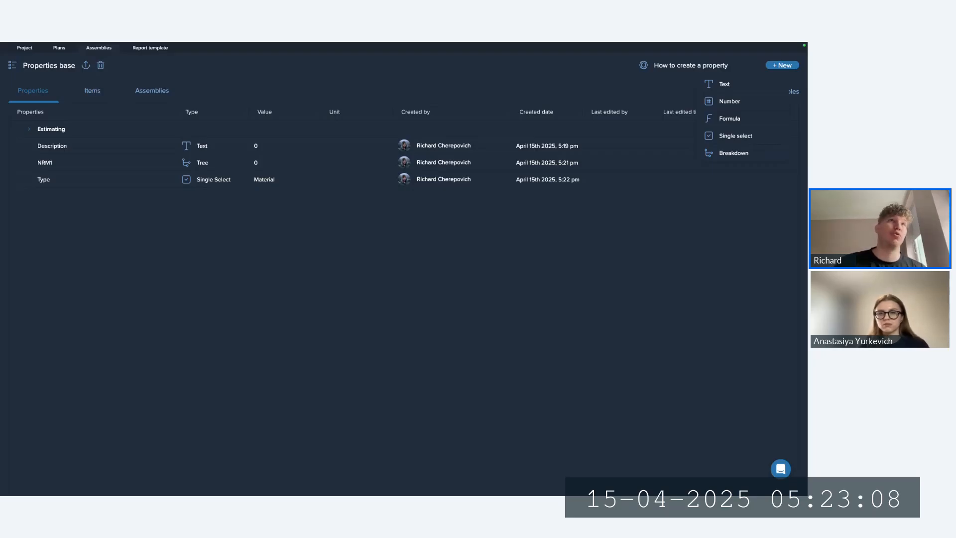
pyautogui.click(92, 93)
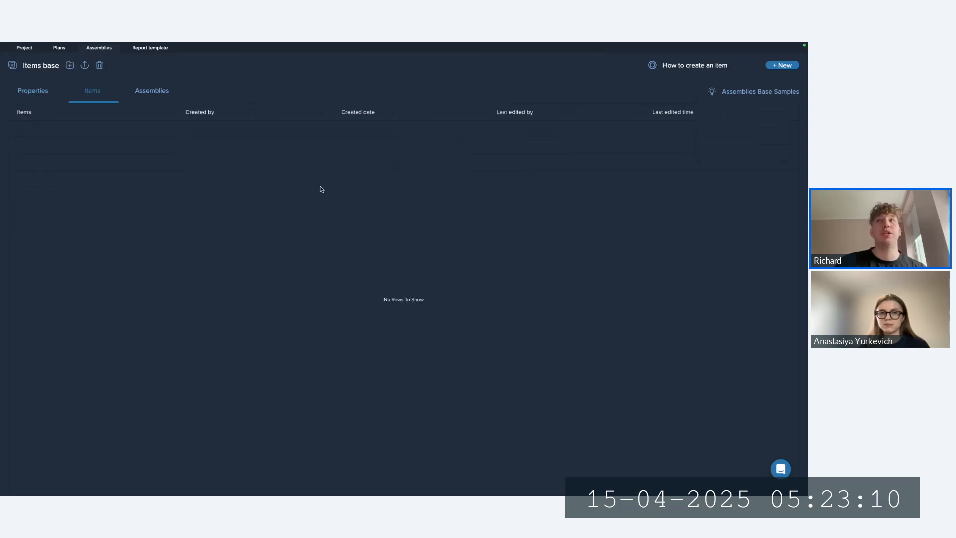
pyautogui.click(790, 71)
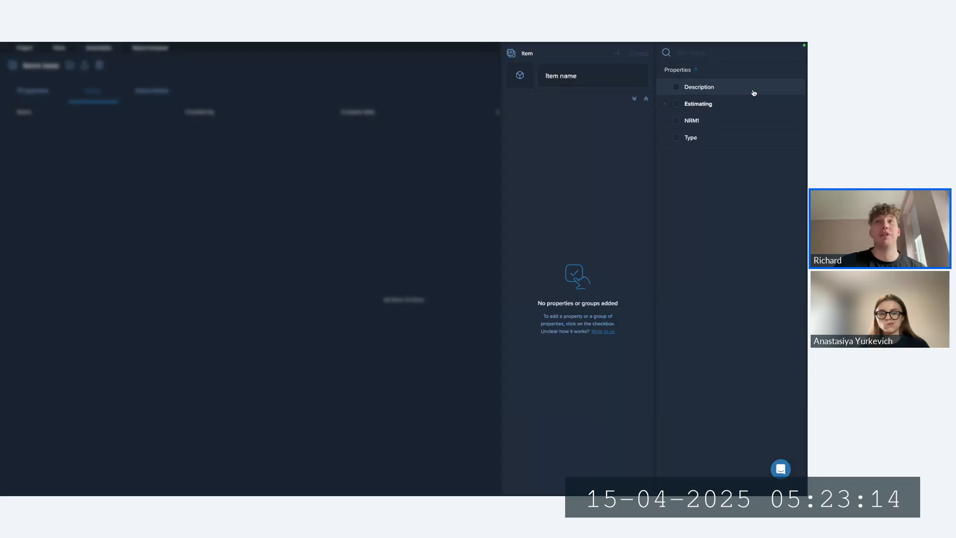
# Add the Description, NRM1 and Type properties and the whole Estimating group to the new item.
pyautogui.click(678, 88)
pyautogui.click(677, 104)
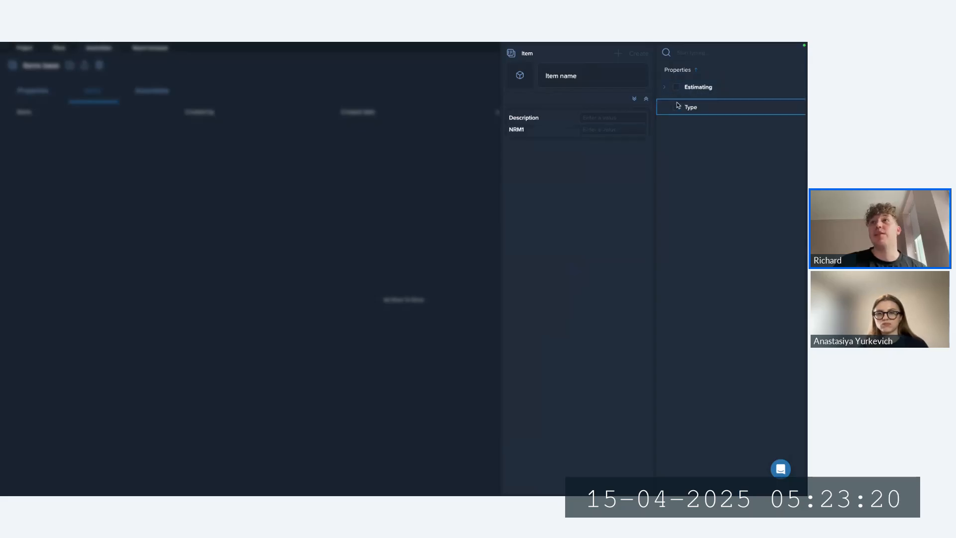
pyautogui.click(678, 106)
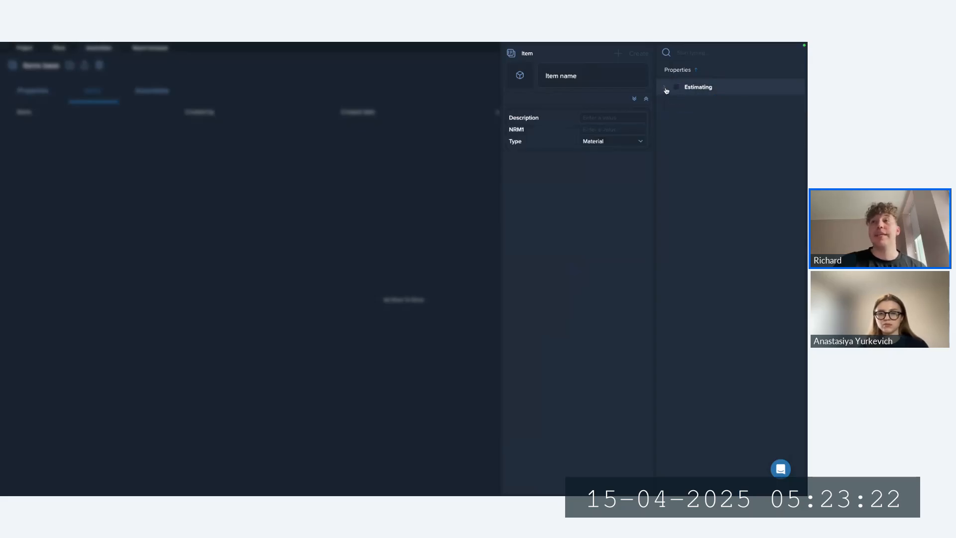
pyautogui.click(677, 87)
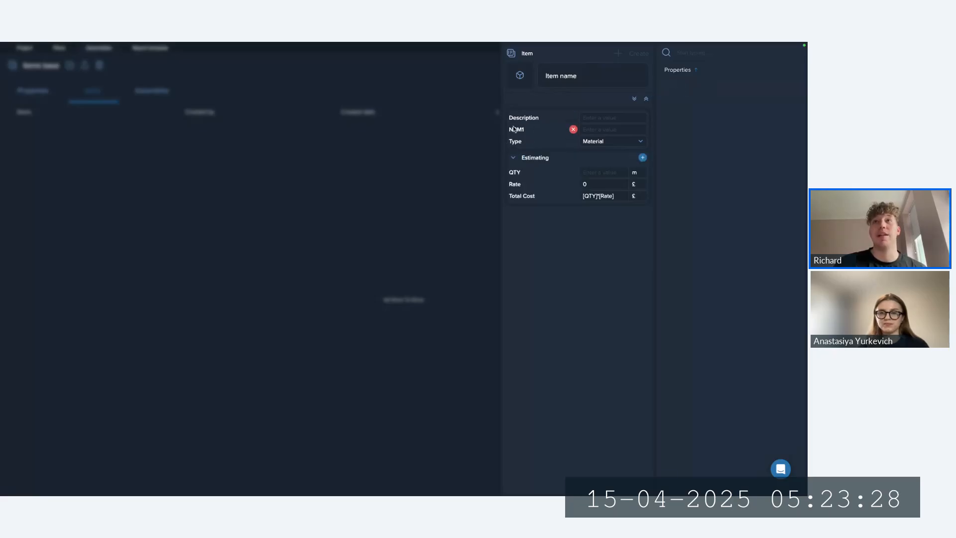
pyautogui.click(513, 159)
pyautogui.click(513, 159)
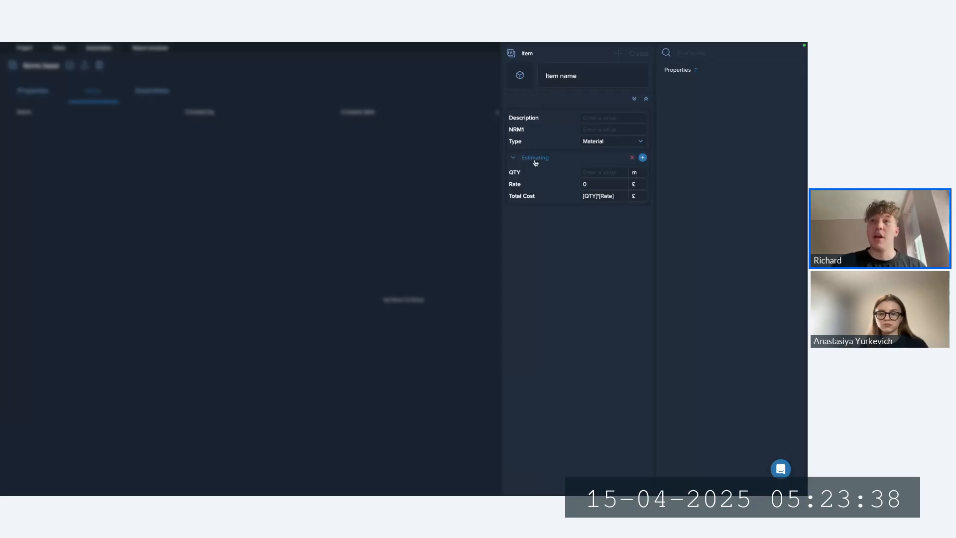
# Remove the old autofill suggestions offered for the item name, including Item, Bar, Masonry, Wall and Stud.
pyautogui.click(556, 74)
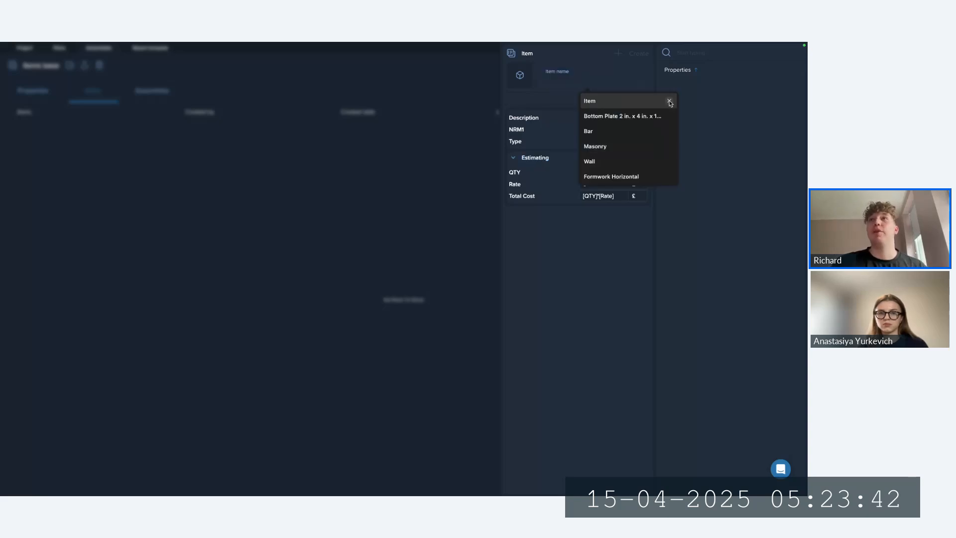
pyautogui.click(669, 101)
pyautogui.click(613, 75)
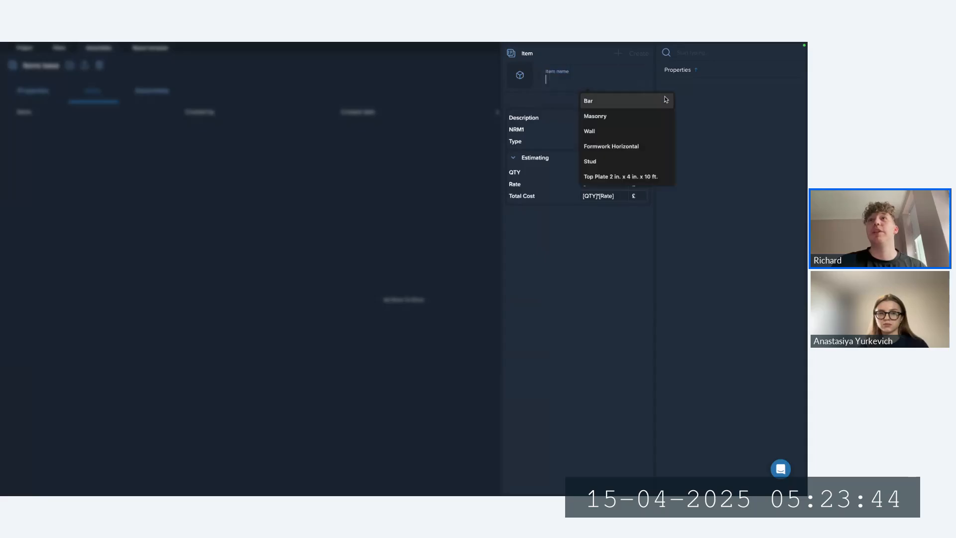
pyautogui.click(667, 101)
pyautogui.click(666, 101)
pyautogui.click(667, 101)
pyautogui.click(667, 101)
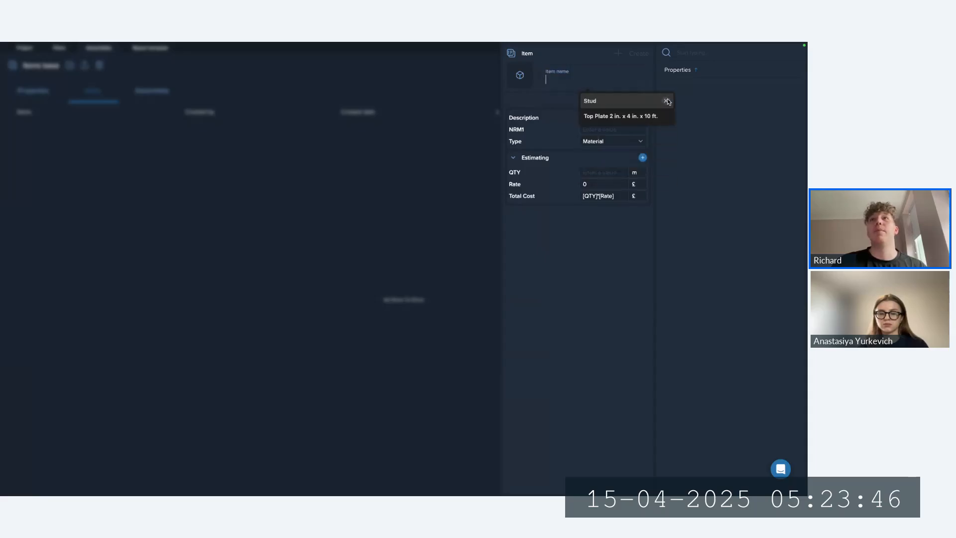
pyautogui.click(667, 101)
pyautogui.click(667, 101)
# Name the new item Concrete and keep its cube icon.
pyautogui.click(568, 81)
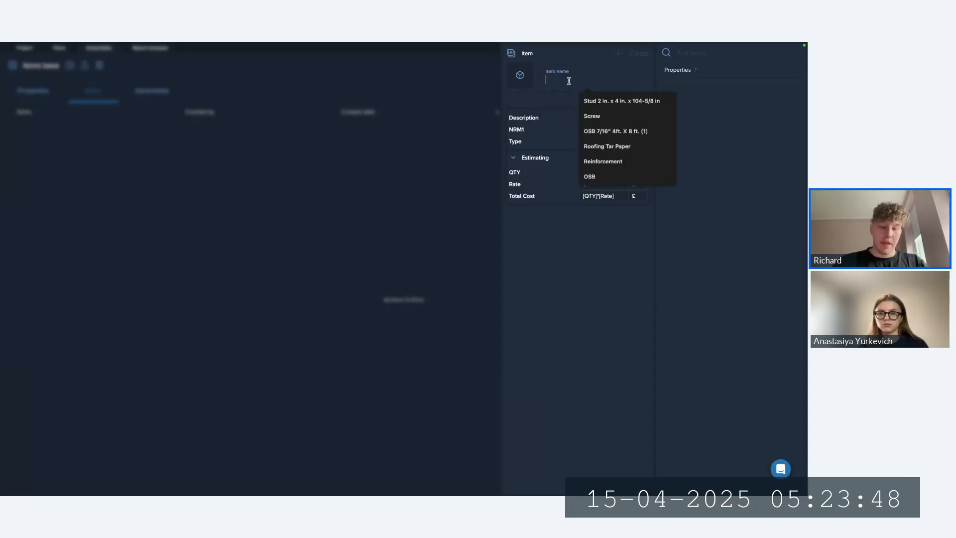
pyautogui.write('C')
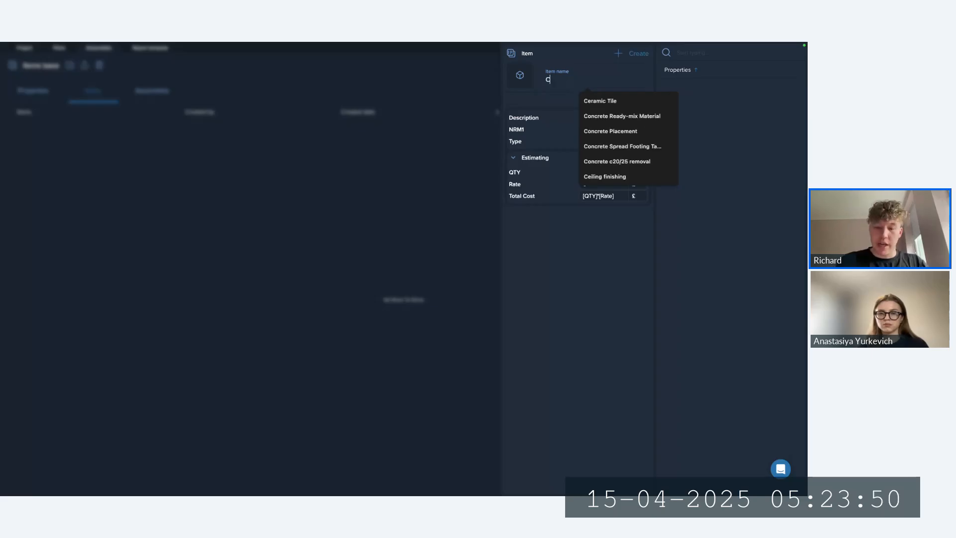
pyautogui.write('oncrete')
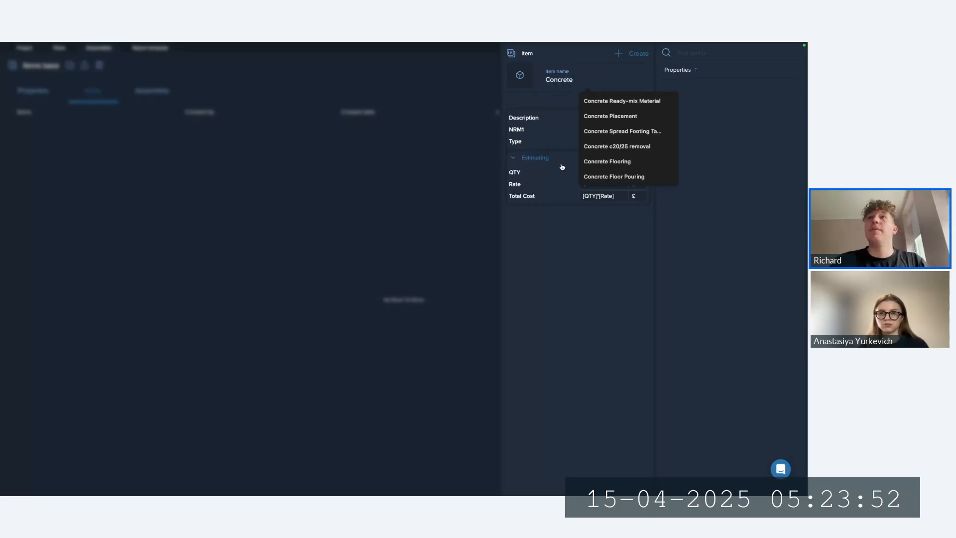
pyautogui.click(579, 250)
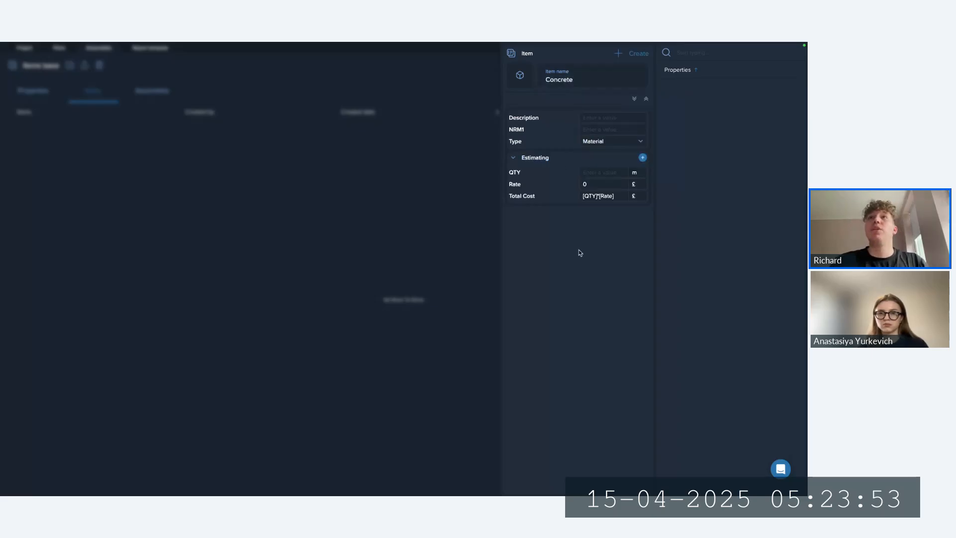
pyautogui.click(519, 75)
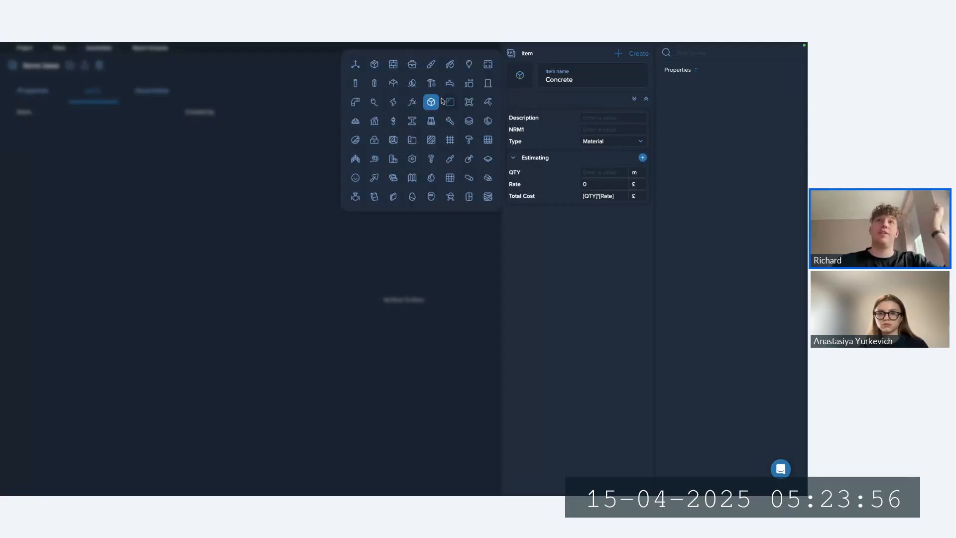
pyautogui.click(576, 89)
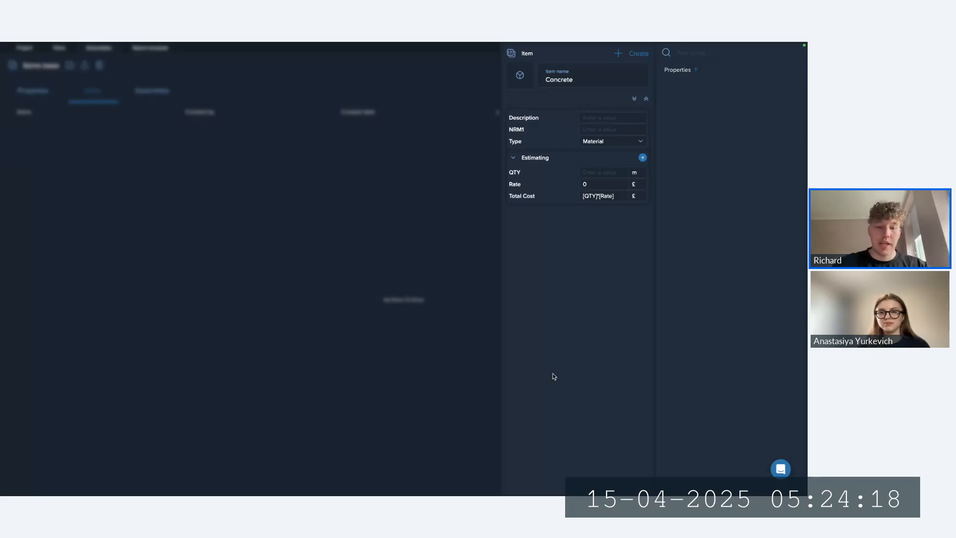
# Paste the in-situ reinforced concrete text, ending in "compacting, and curing", as the item's Description.
pyautogui.click(586, 120)
pyautogui.hotkey('ctrl', 'v')
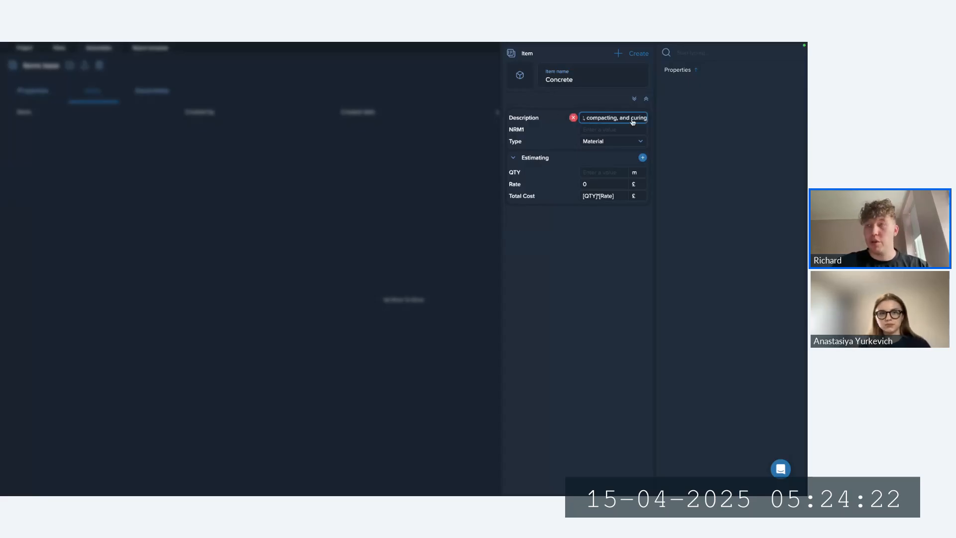
pyautogui.click(618, 236)
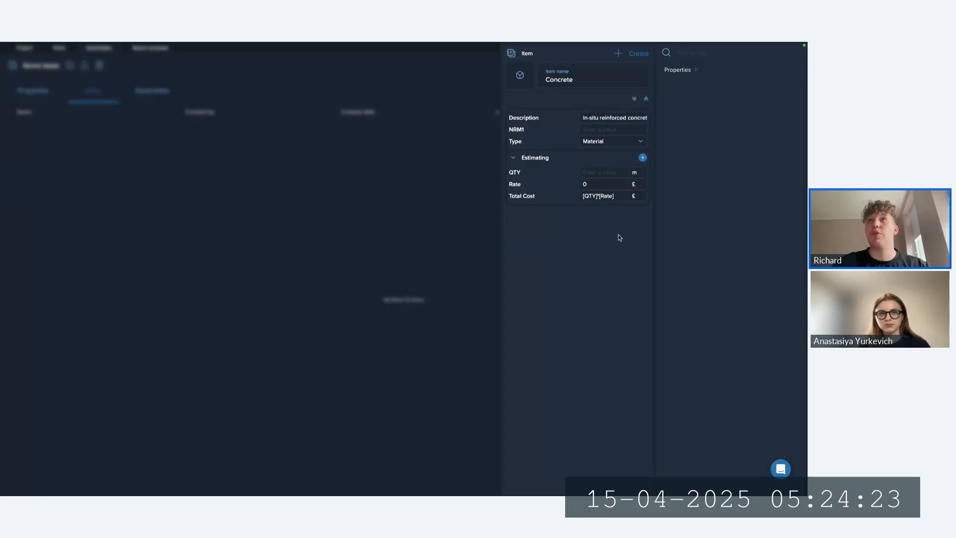
# Examine the NRM1 classification choices, including the Superstructure subcategories, without assigning one, and check the item's Type.
pyautogui.click(608, 131)
pyautogui.click(608, 132)
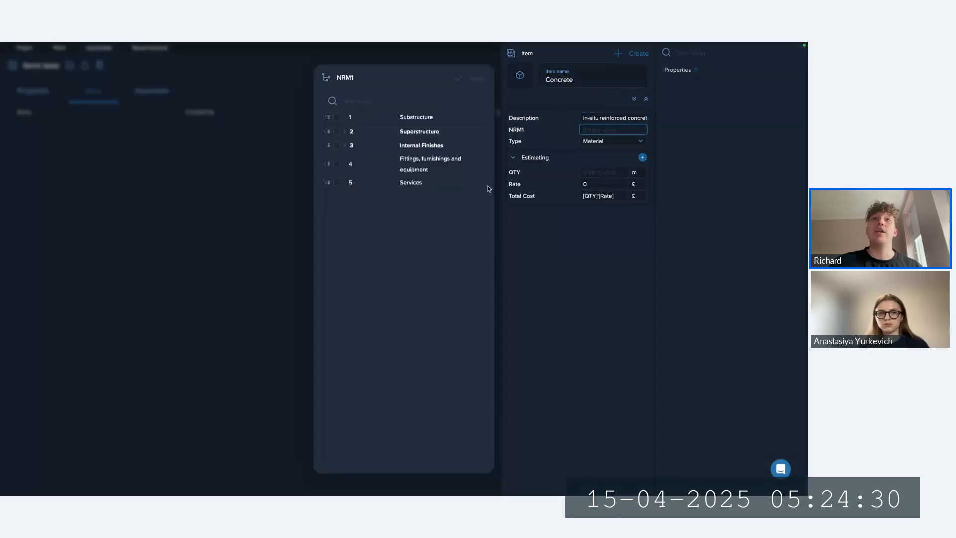
pyautogui.click(347, 131)
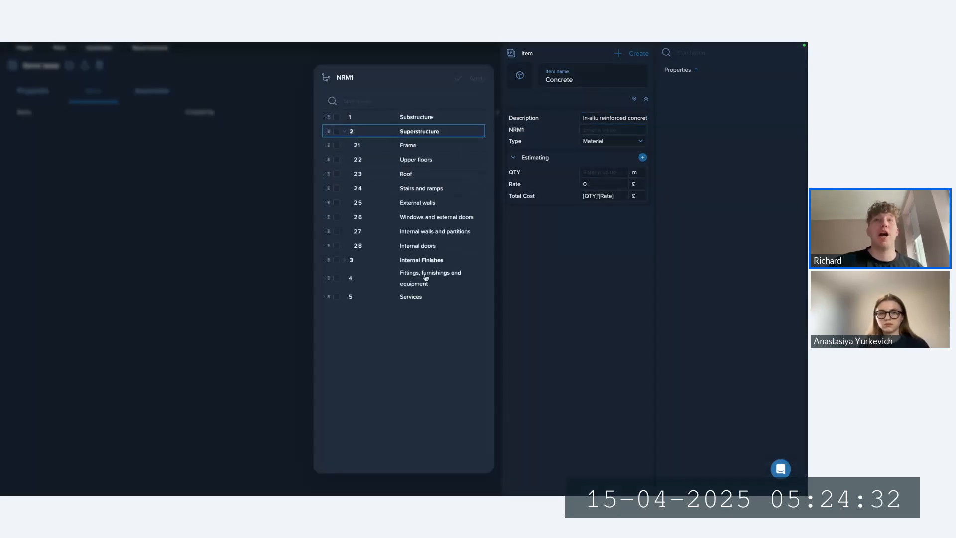
pyautogui.click(569, 225)
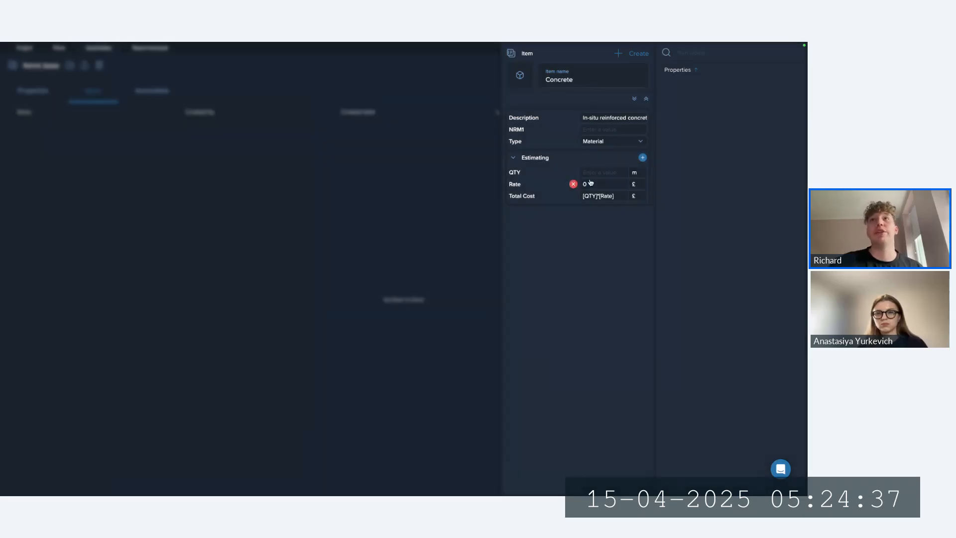
pyautogui.click(613, 143)
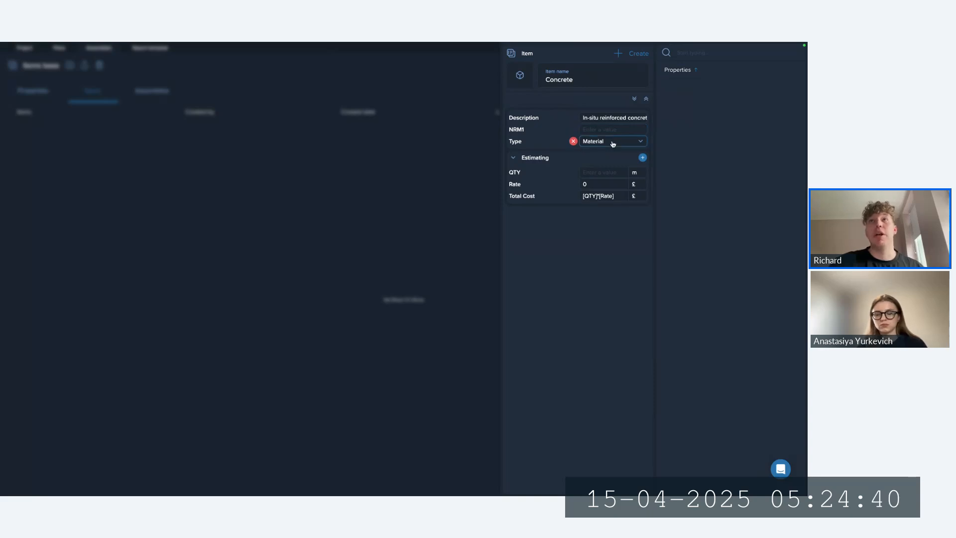
# Set the QTY formula to the measured Volume and change its unit to m³.
pyautogui.click(597, 175)
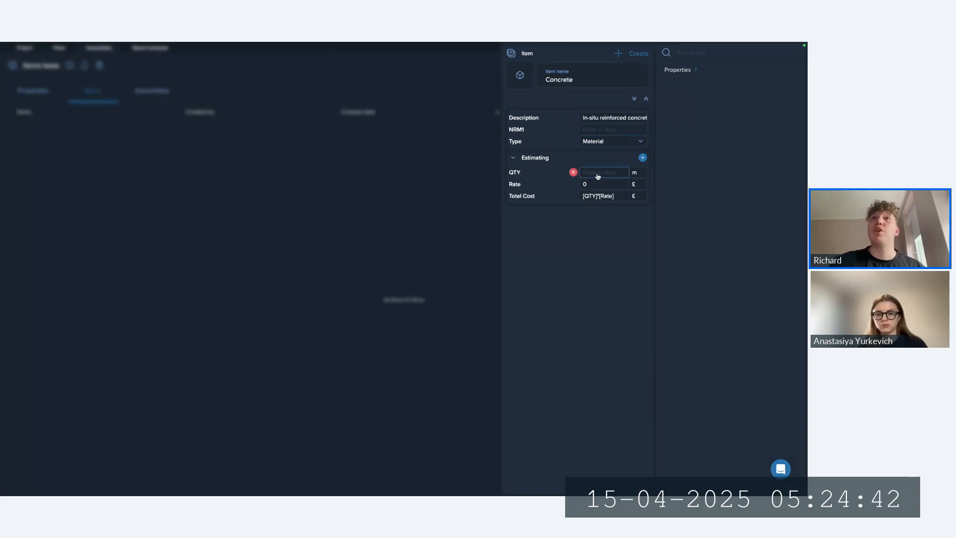
pyautogui.click(597, 175)
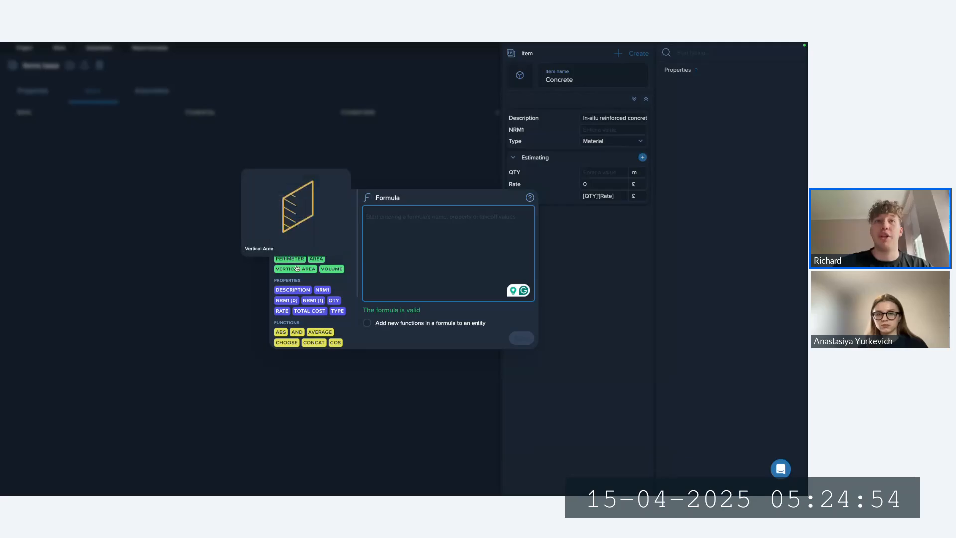
pyautogui.click(324, 271)
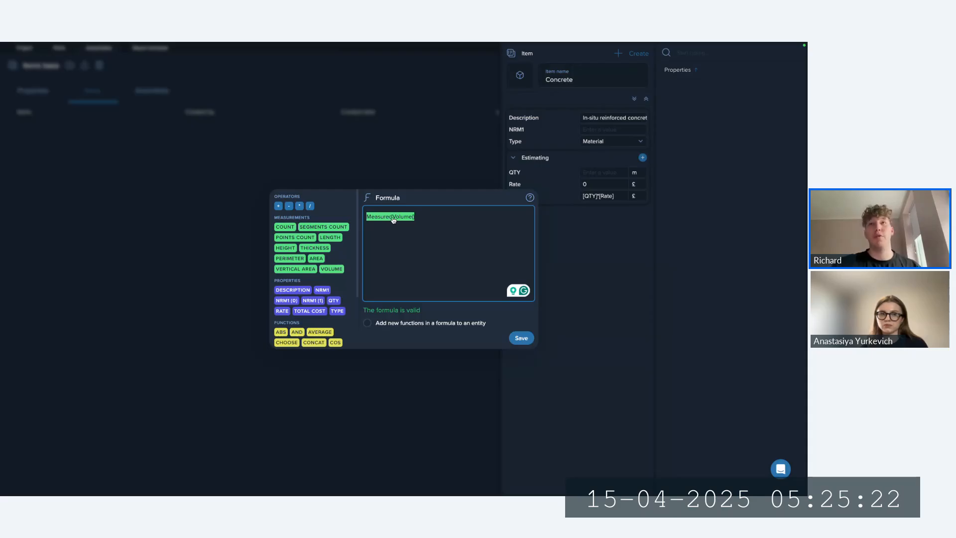
pyautogui.click(528, 340)
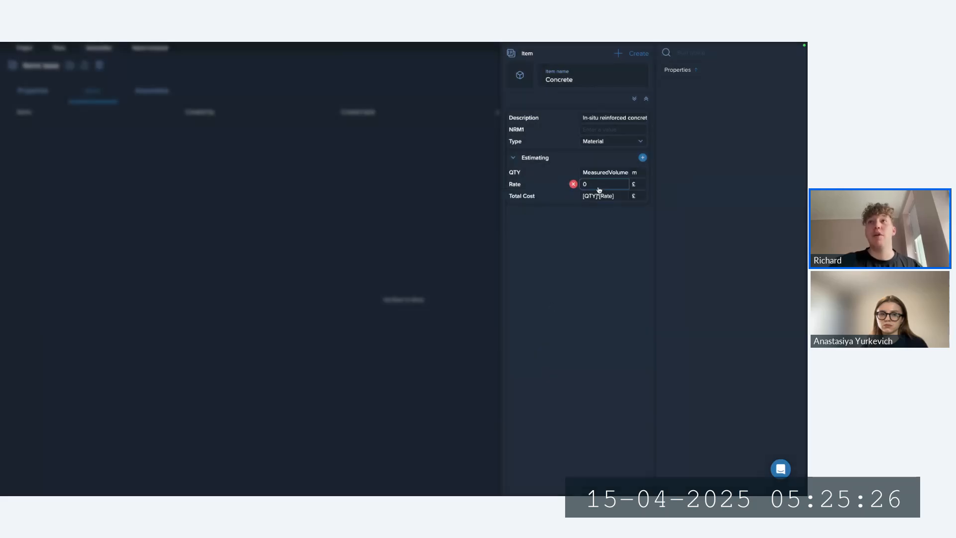
pyautogui.click(637, 174)
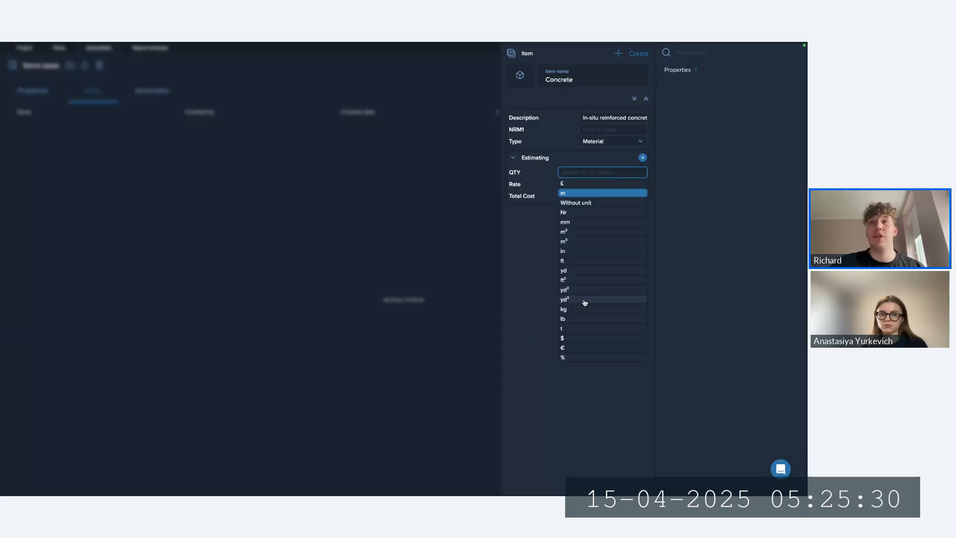
pyautogui.click(576, 247)
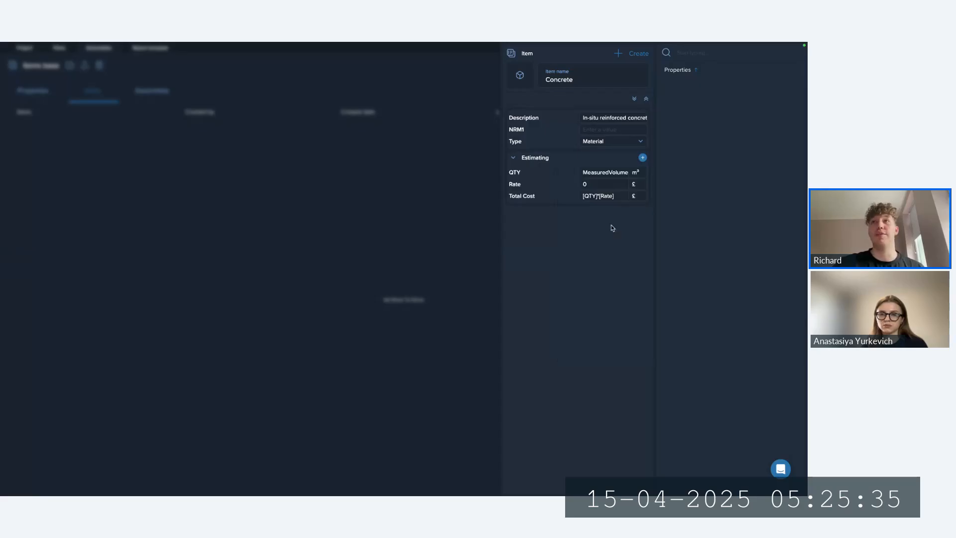
# Set the Rate to £80 and create the Concrete item.
pyautogui.click(593, 189)
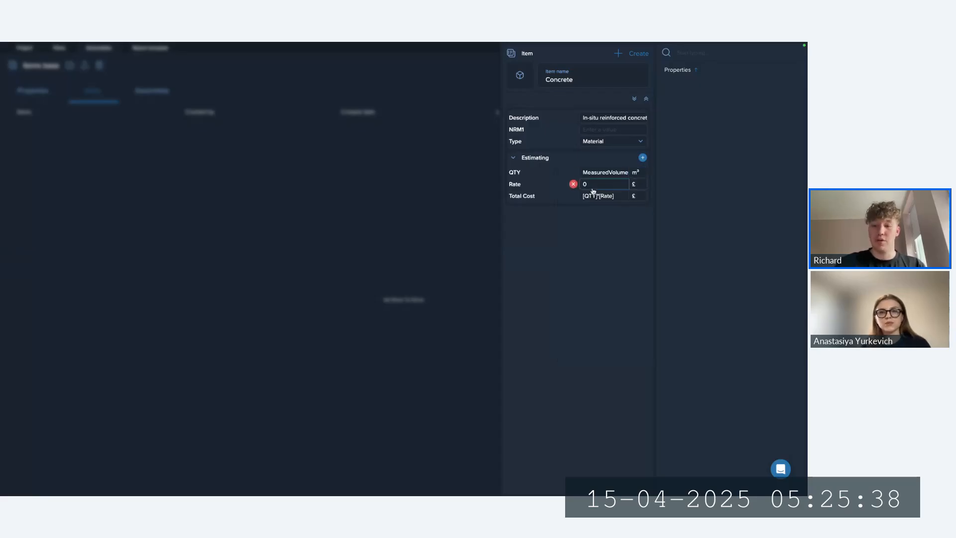
pyautogui.click(593, 190)
pyautogui.write('8')
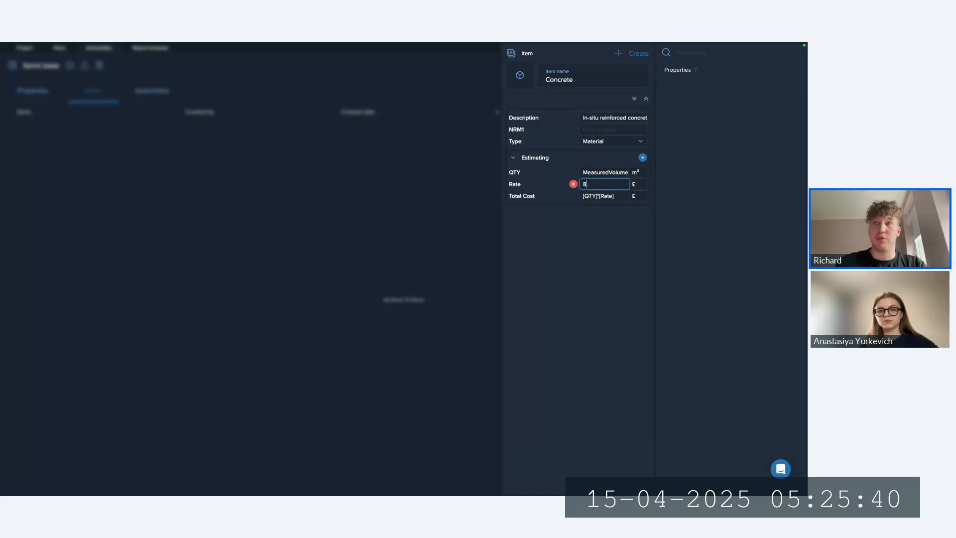
pyautogui.write('0')
pyautogui.click(633, 225)
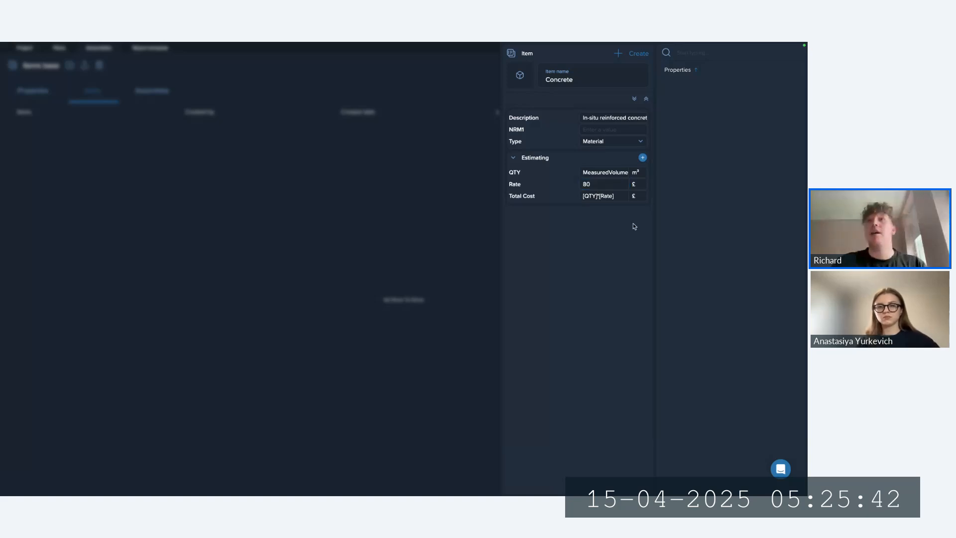
pyautogui.click(640, 56)
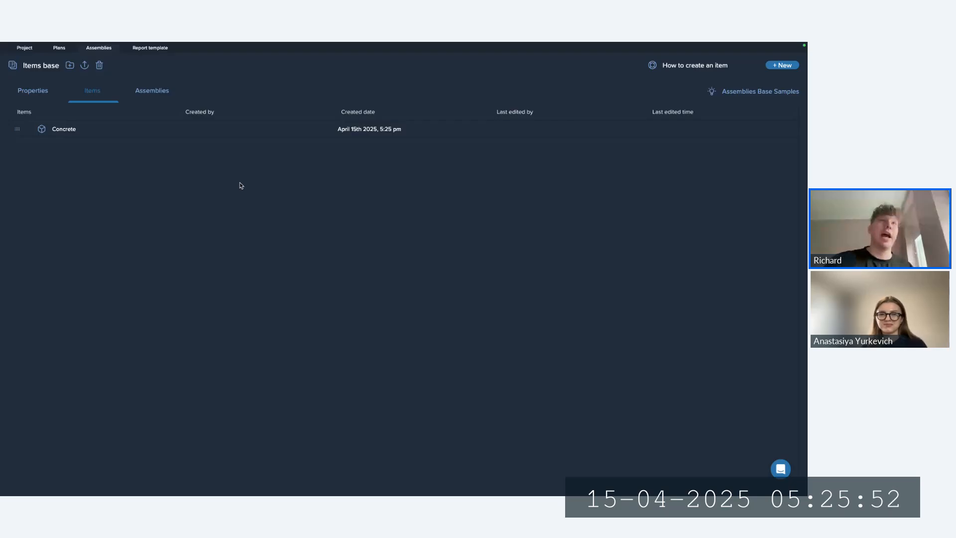
# Duplicate the Concrete item in the Items base and open the copy for editing.
pyautogui.rightClick(183, 132)
pyautogui.click(220, 207)
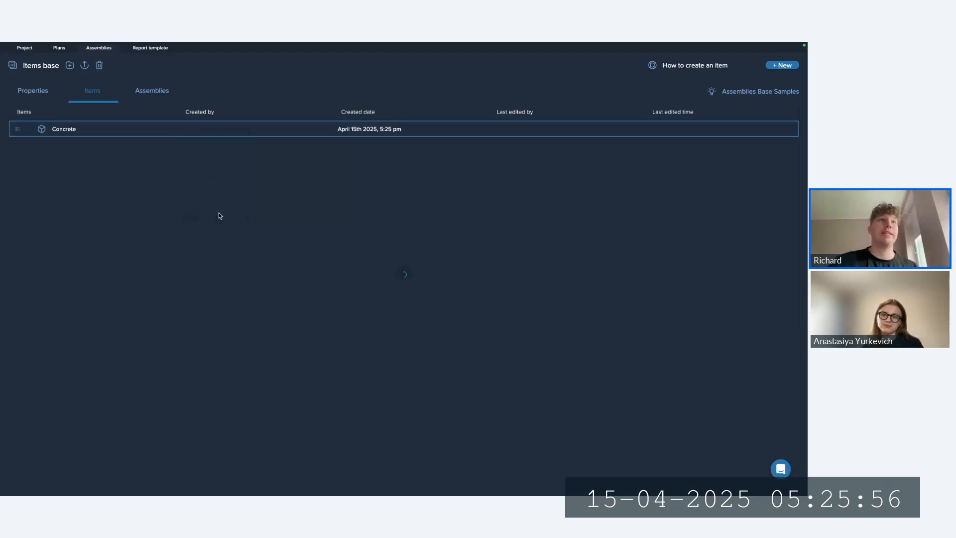
pyautogui.click(113, 149)
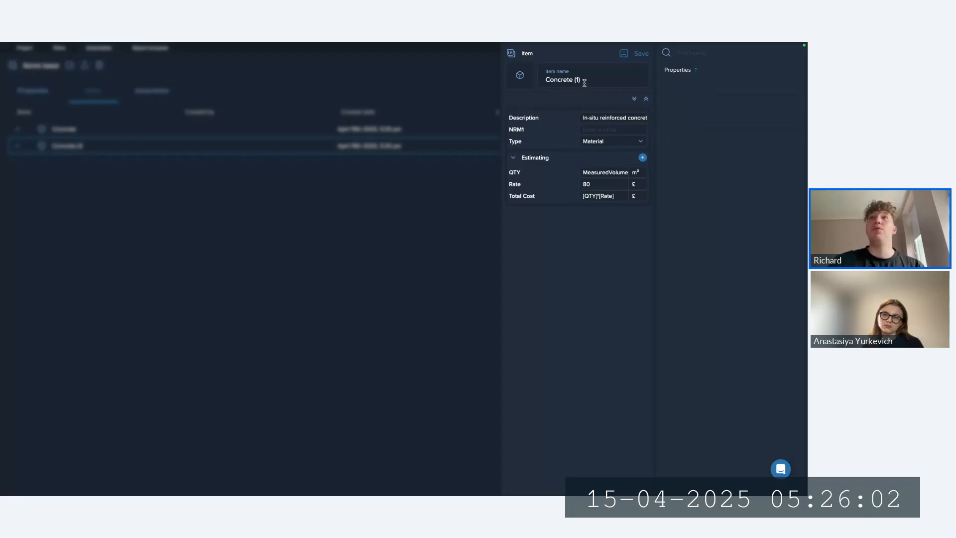
# Rename the copied item as Fromwork Vertical and give it the roof-shaped icon.
pyautogui.moveTo(585, 80); pyautogui.dragTo(541, 78)
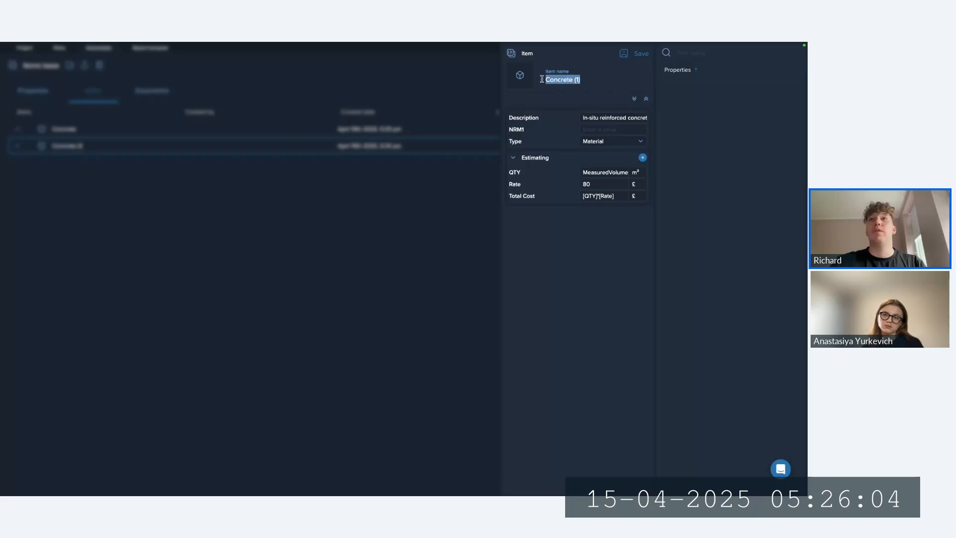
pyautogui.write('Fromwork Vertical')
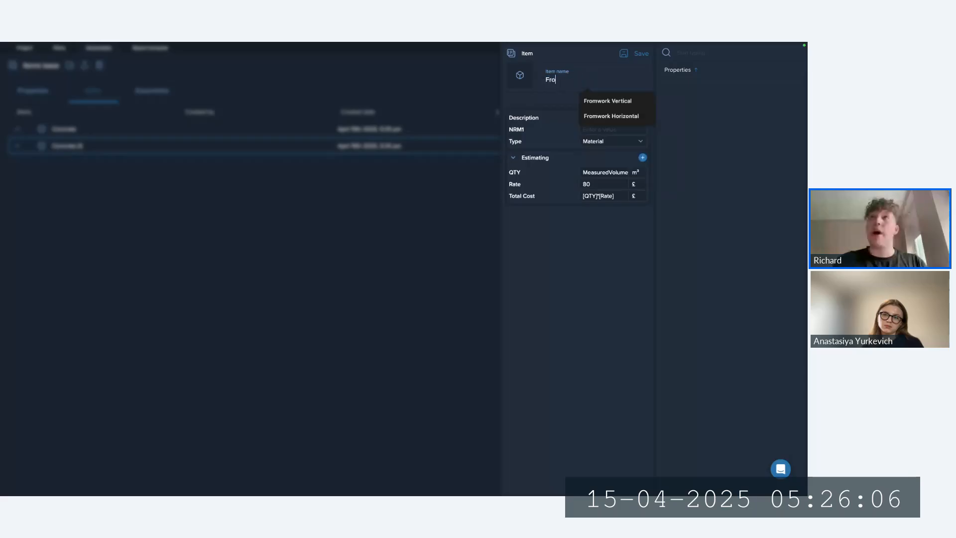
pyautogui.click(605, 102)
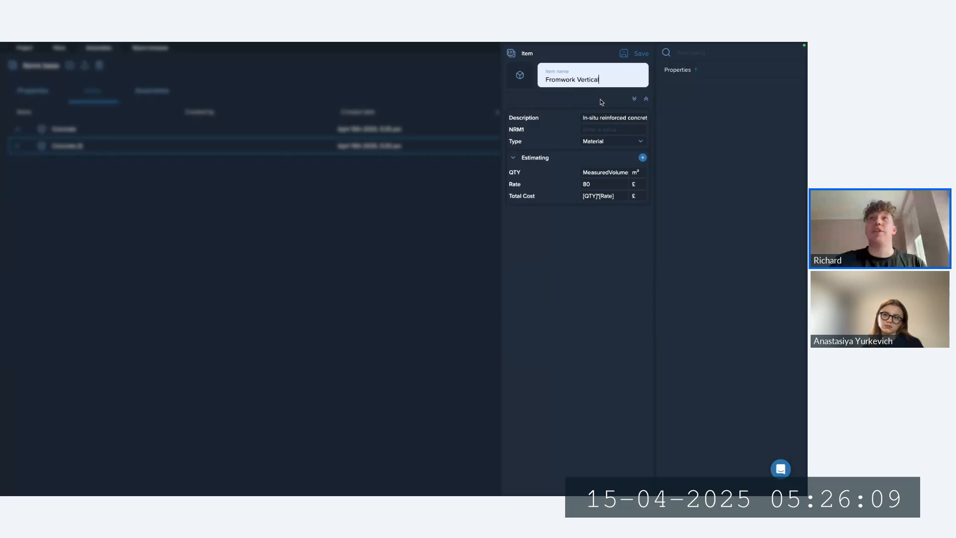
pyautogui.click(521, 75)
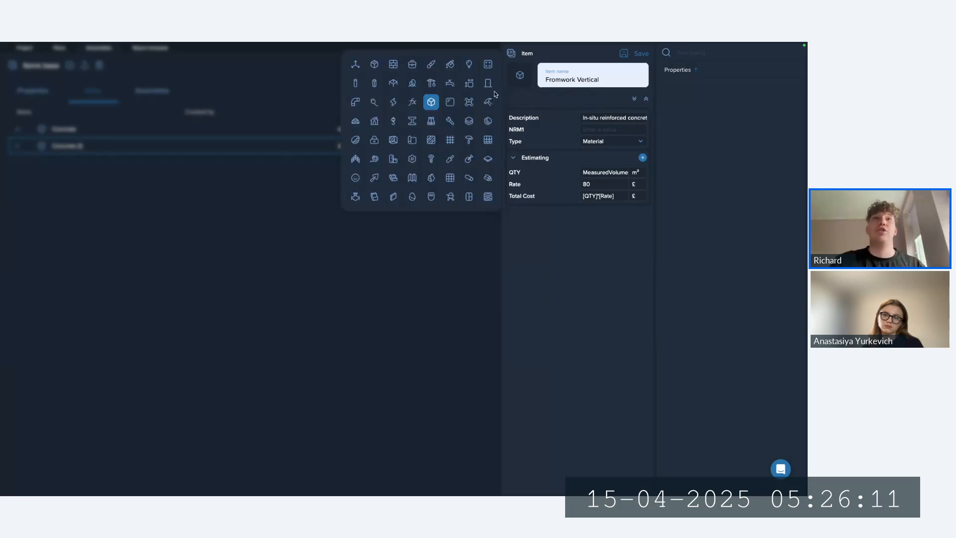
pyautogui.click(356, 159)
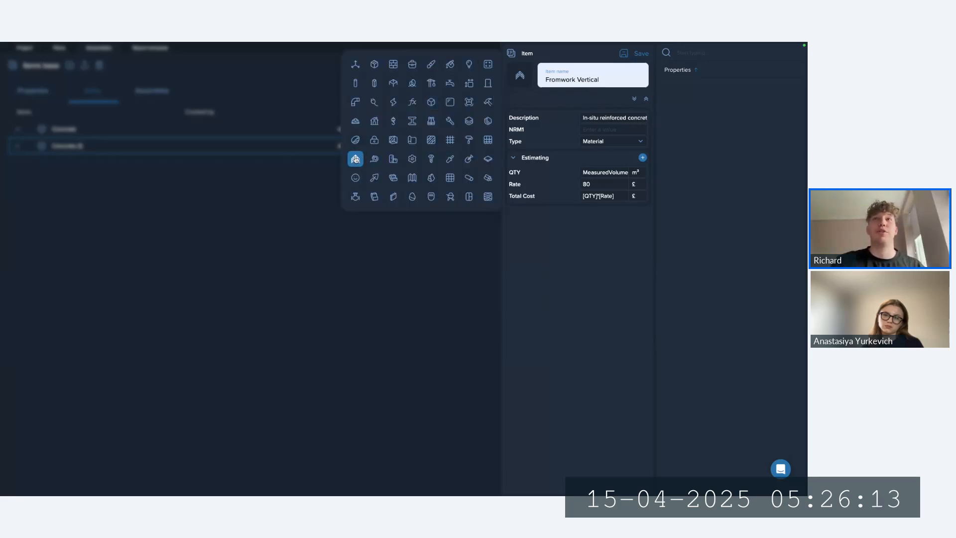
pyautogui.click(583, 254)
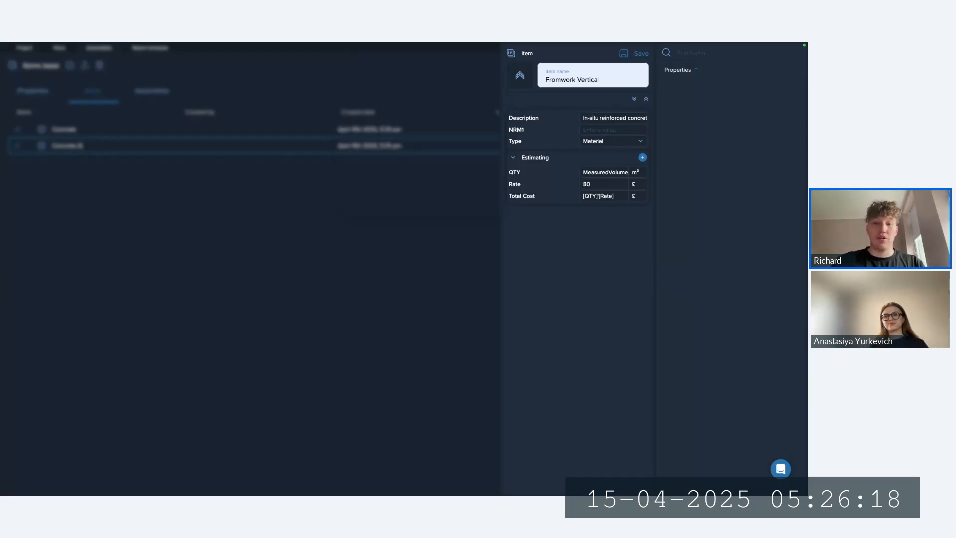
# Replace the copied item's Description with the prepared text beginning "Vertical formwork for".
pyautogui.click(599, 119)
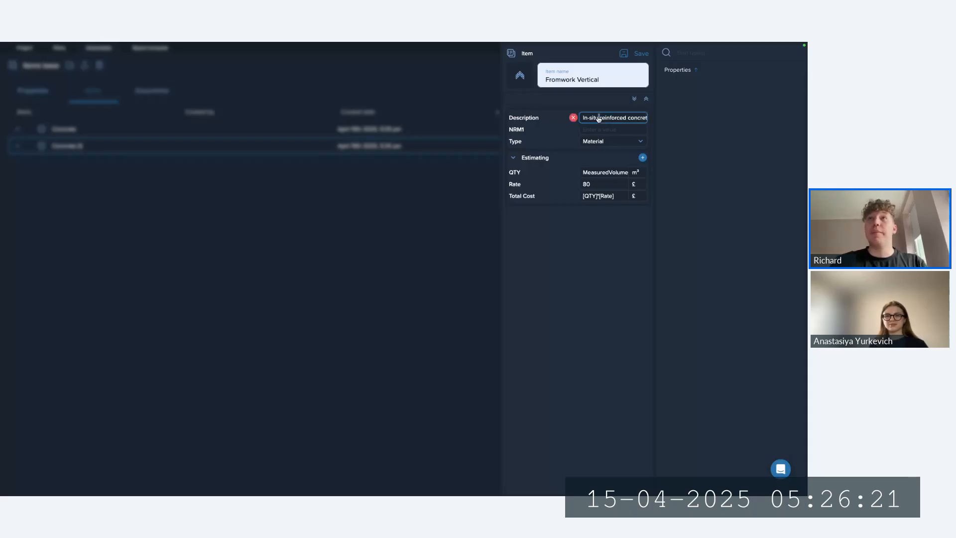
pyautogui.click(613, 250)
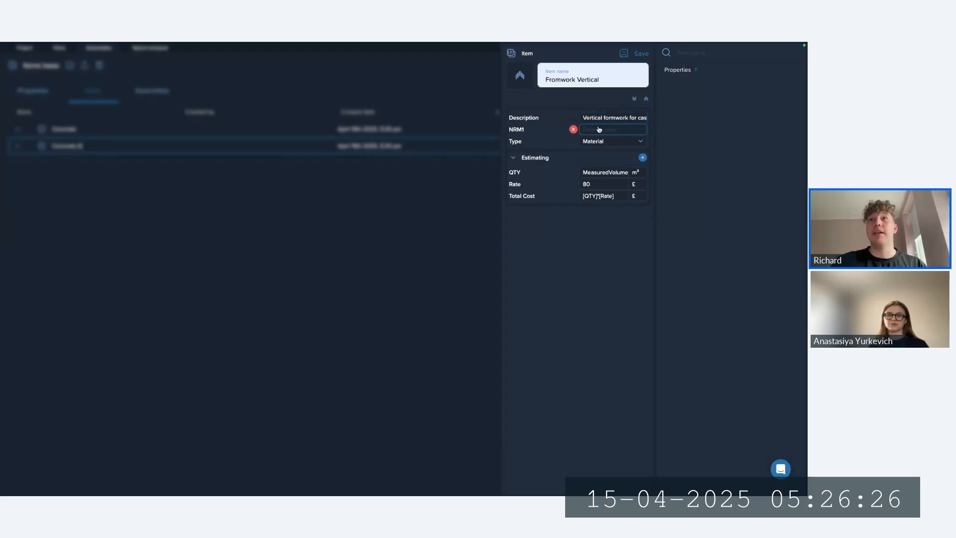
# Replace the QTY formula of the Fromwork Vertical item with MeasuredArea() and save the formula.
pyautogui.click(605, 172)
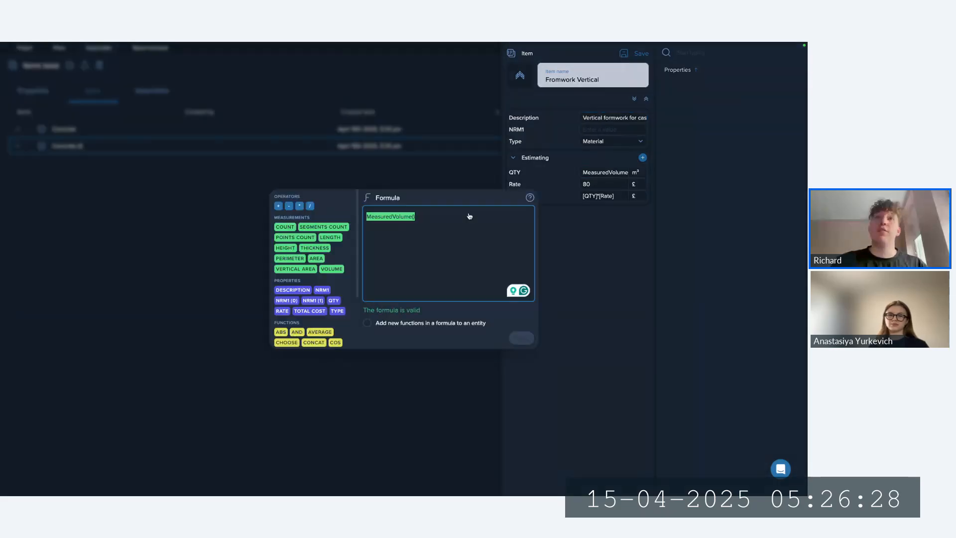
pyautogui.press('BackSpace')
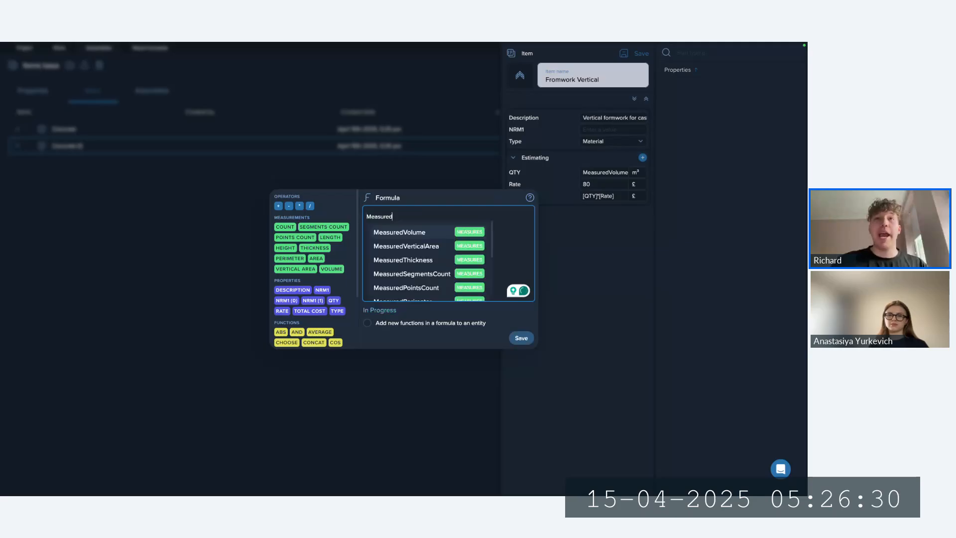
pyautogui.write('A')
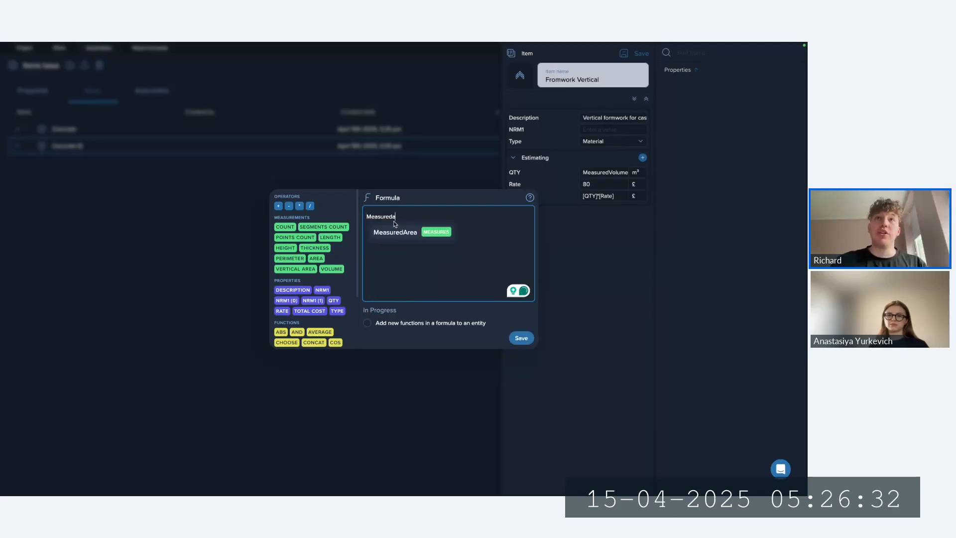
pyautogui.click(401, 232)
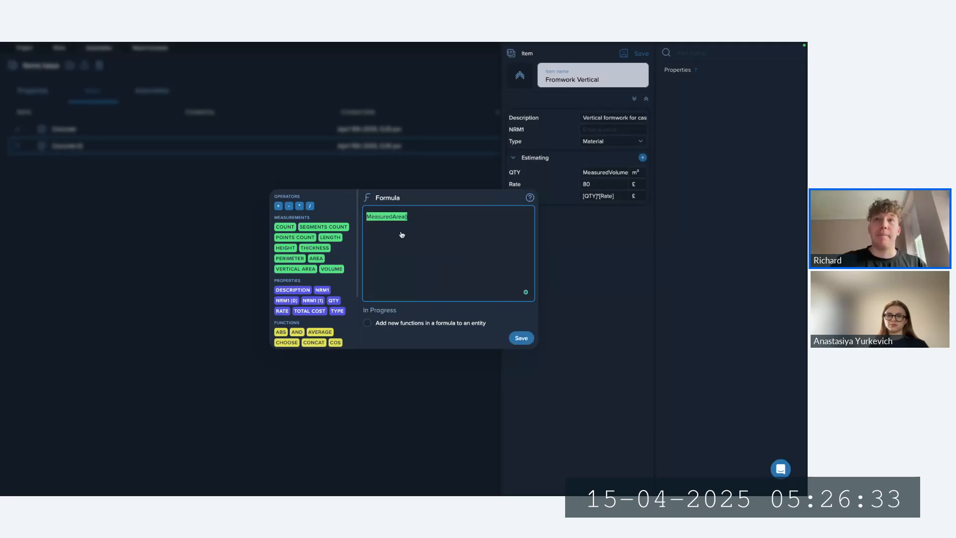
pyautogui.click(523, 339)
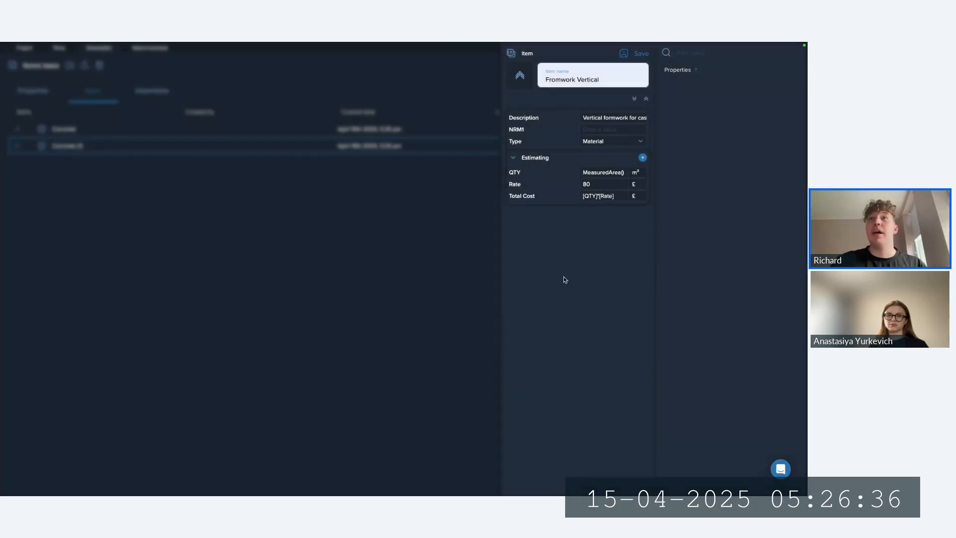
# Set the Rate to £14 and the QTY unit to m², and save the Fromwork Vertical item.
pyautogui.click(582, 185)
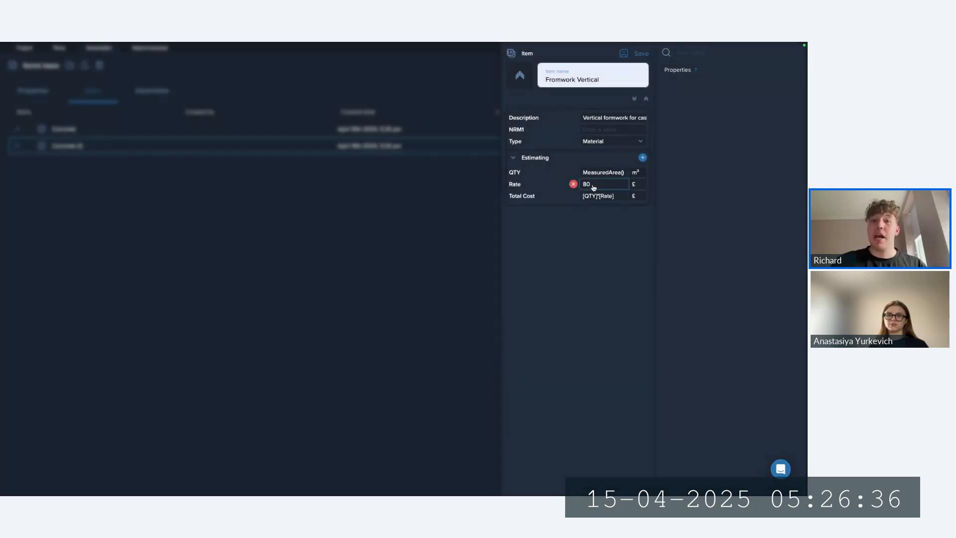
pyautogui.doubleClick(582, 185)
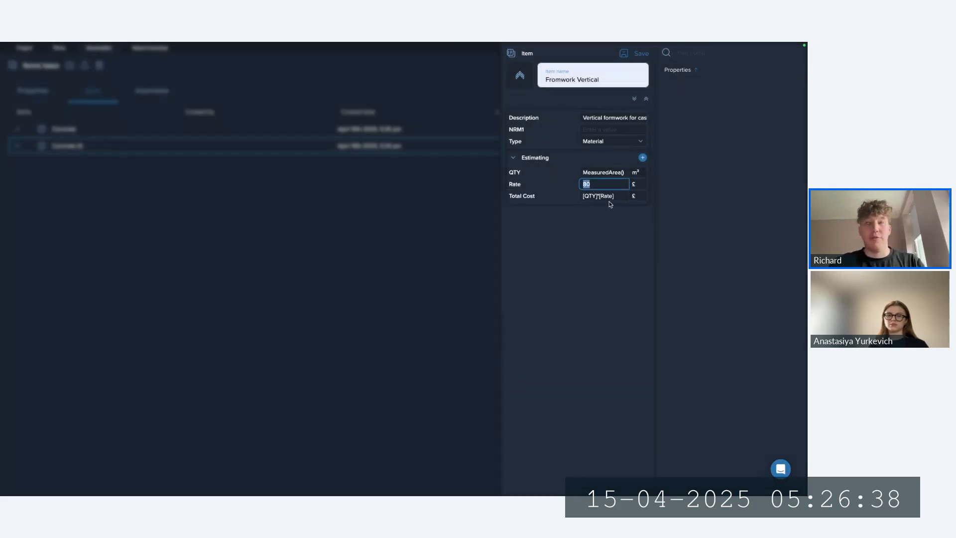
pyautogui.write('14')
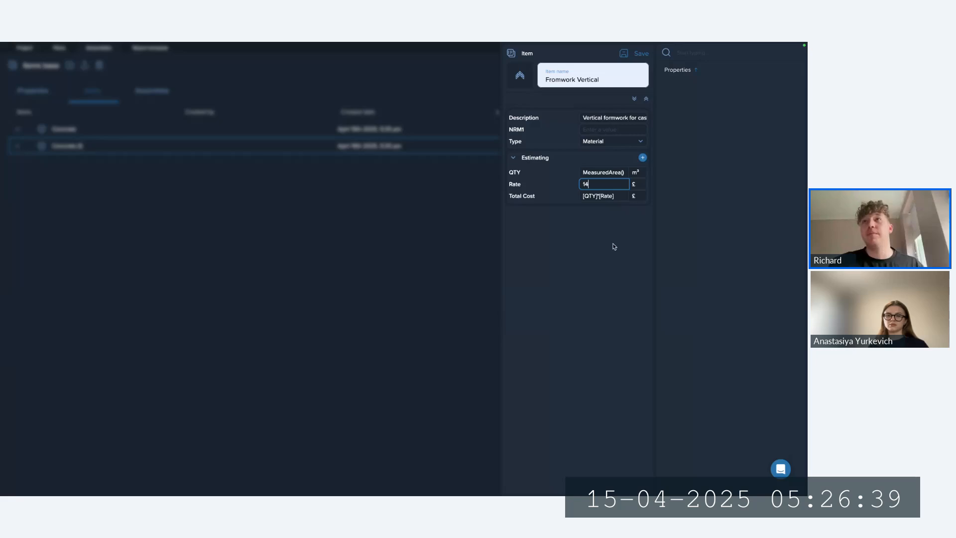
pyautogui.click(635, 173)
pyautogui.click(592, 232)
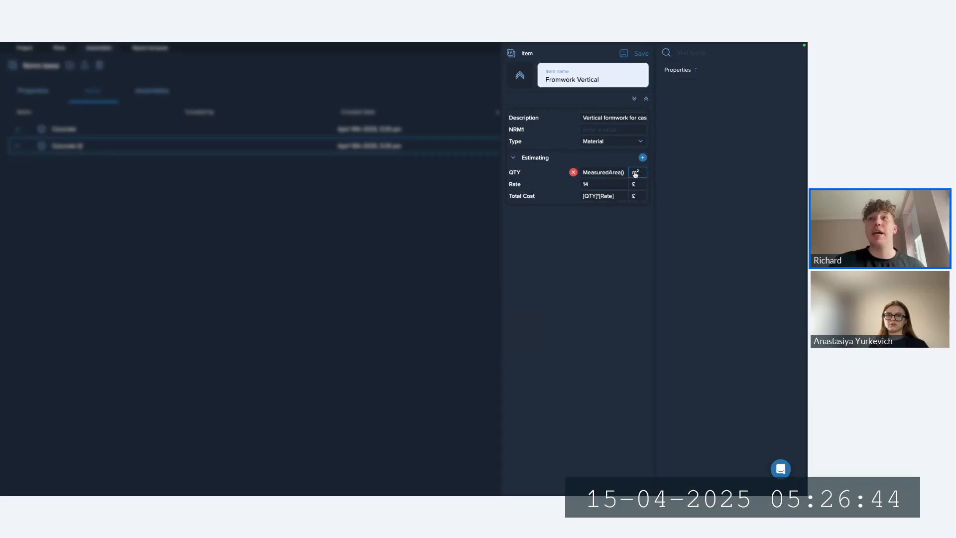
pyautogui.click(642, 54)
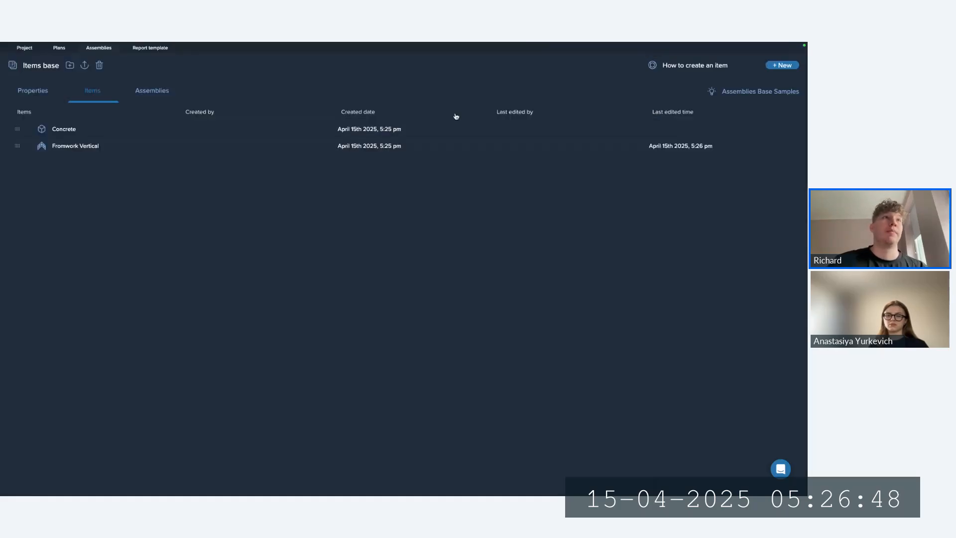
# Duplicate the Fromwork Vertical item and rename the copy as Fromwork Horizontal.
pyautogui.rightClick(97, 147)
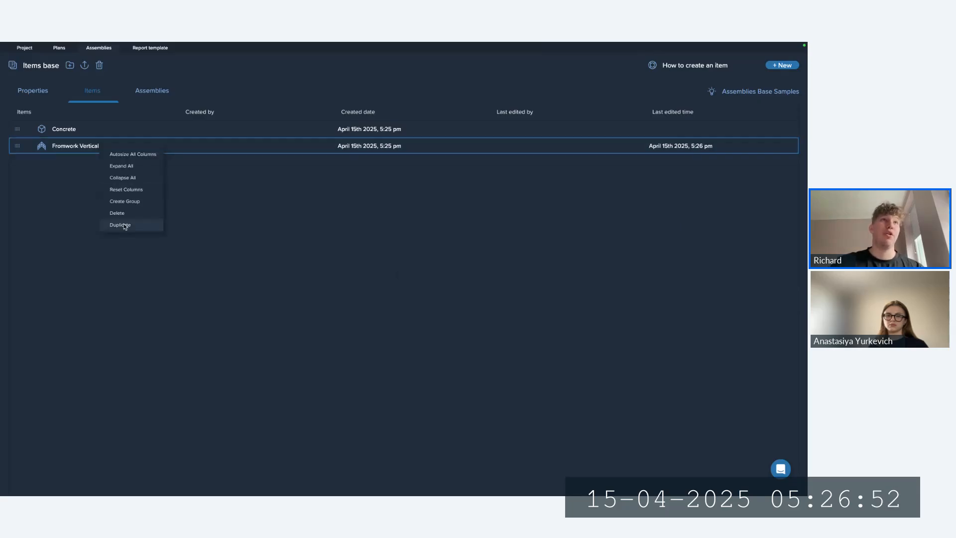
pyautogui.click(125, 225)
pyautogui.click(121, 162)
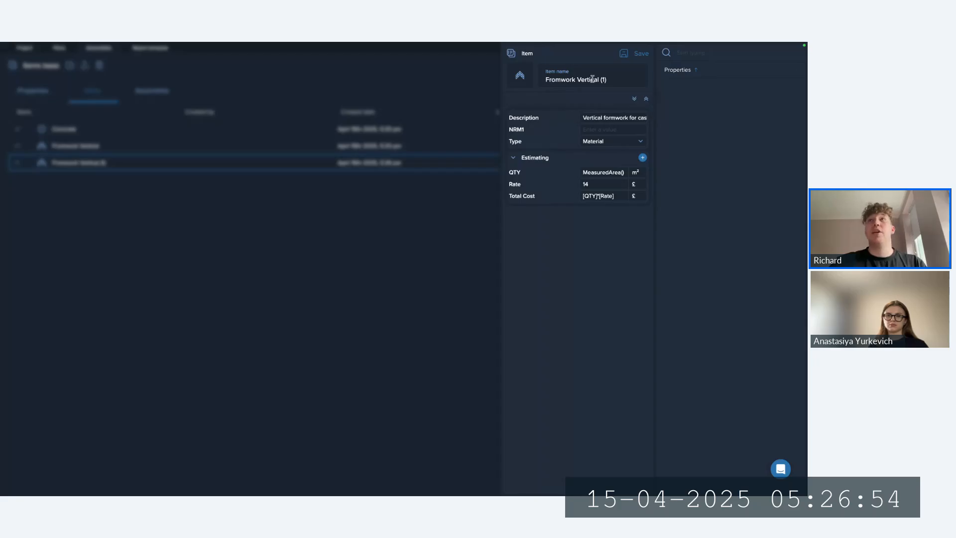
pyautogui.moveTo(577, 79); pyautogui.dragTo(612, 78)
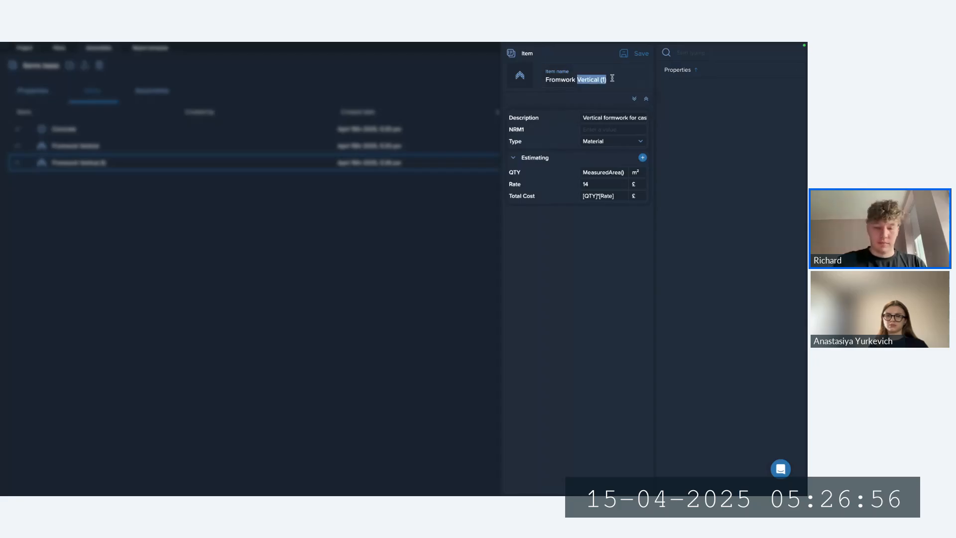
pyautogui.write('Horiz')
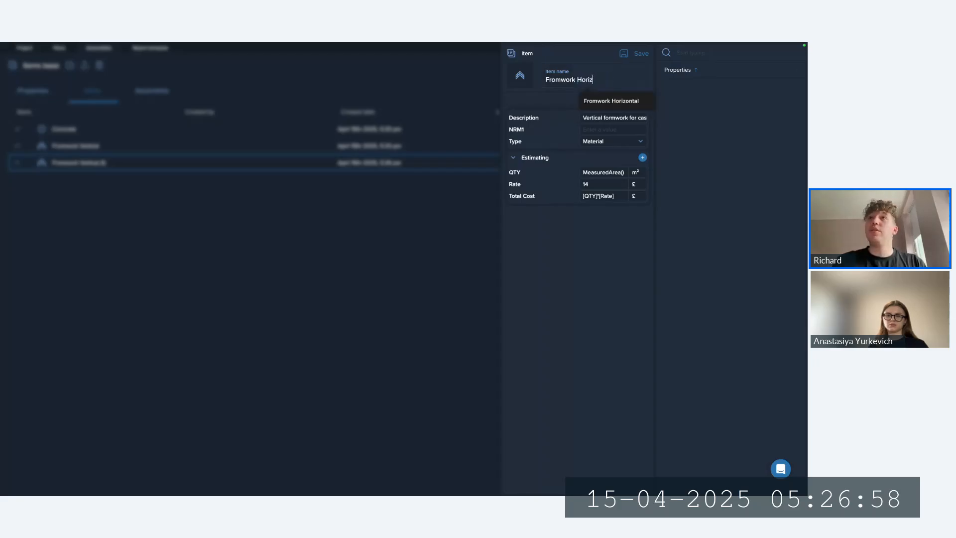
pyautogui.click(610, 100)
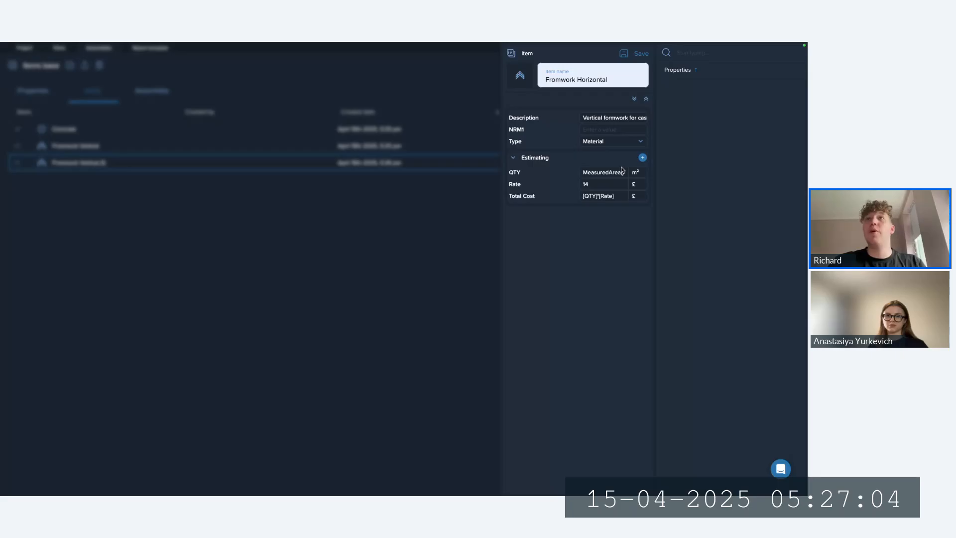
# Replace the Description of Fromwork Horizontal with the prepared text beginning "Horizontal formwork for", check its QTY formula and save the item.
pyautogui.click(595, 118)
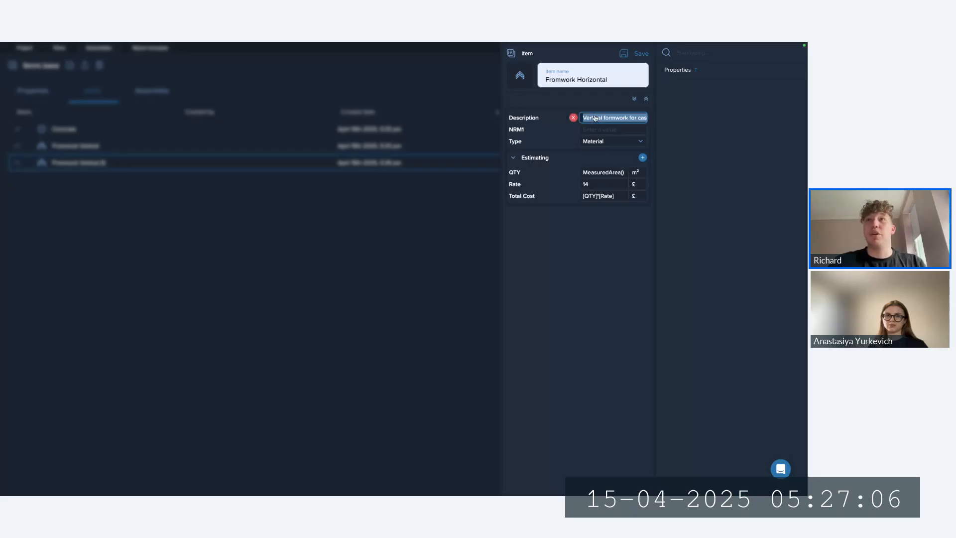
pyautogui.press('super+v')
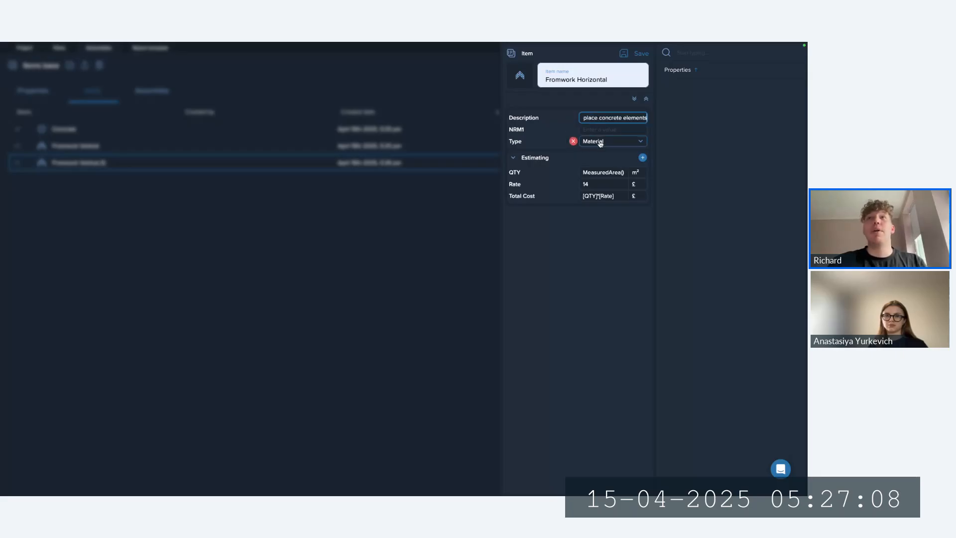
pyautogui.click(605, 172)
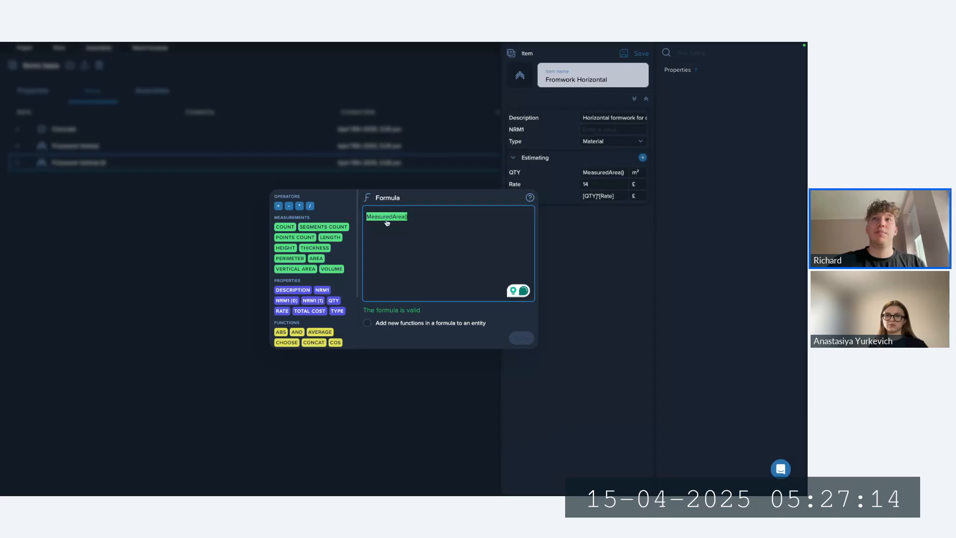
pyautogui.click(567, 216)
pyautogui.click(598, 186)
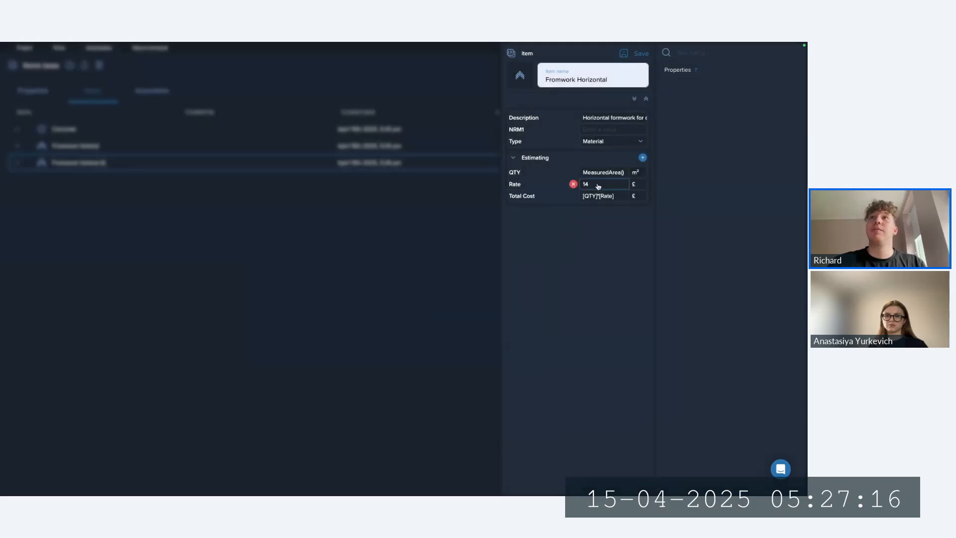
pyautogui.click(637, 54)
# Change the QTY formula of the Fromwork Vertical item to MeasuredVerticalArea(), save it, and review the Fromwork Horizontal item.
pyautogui.click(110, 148)
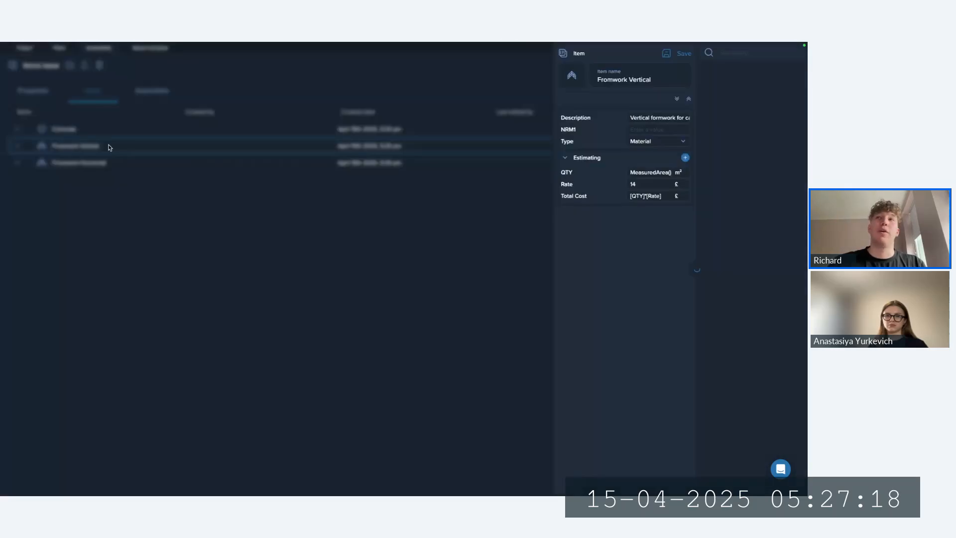
pyautogui.click(603, 173)
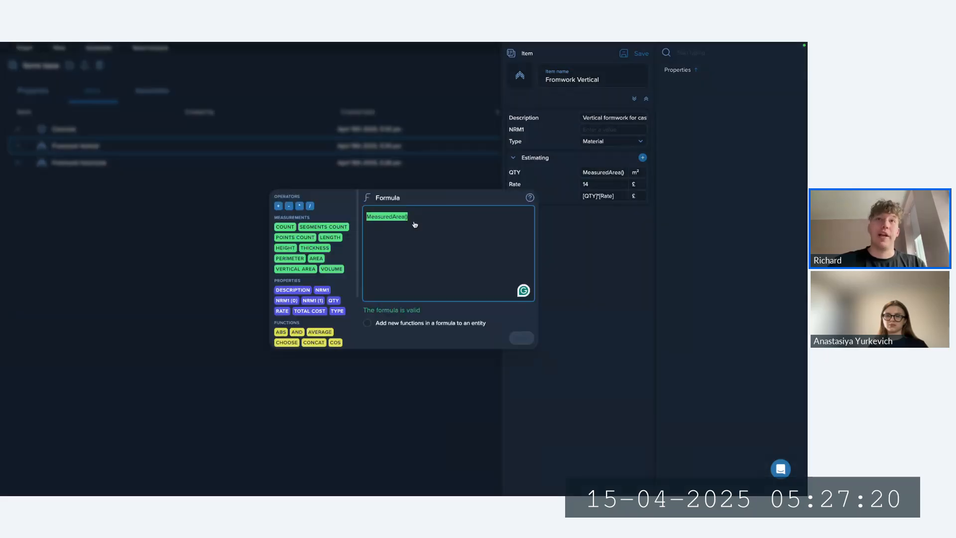
pyautogui.moveTo(414, 225); pyautogui.dragTo(393, 220)
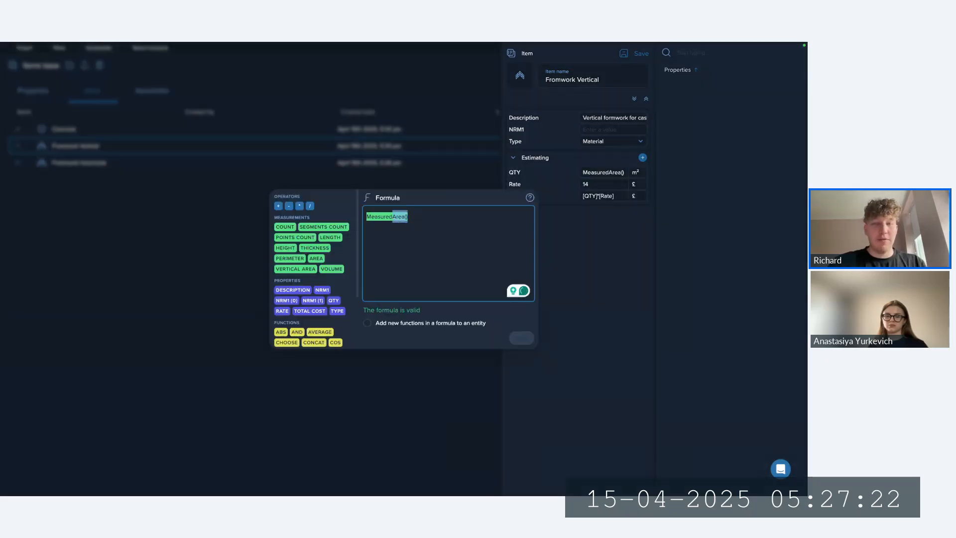
pyautogui.write('ver')
pyautogui.click(418, 233)
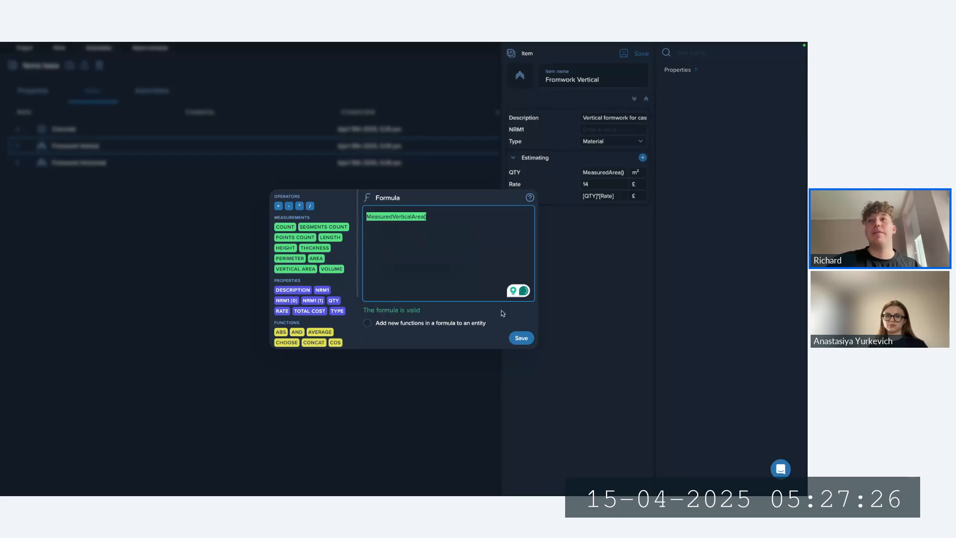
pyautogui.click(521, 338)
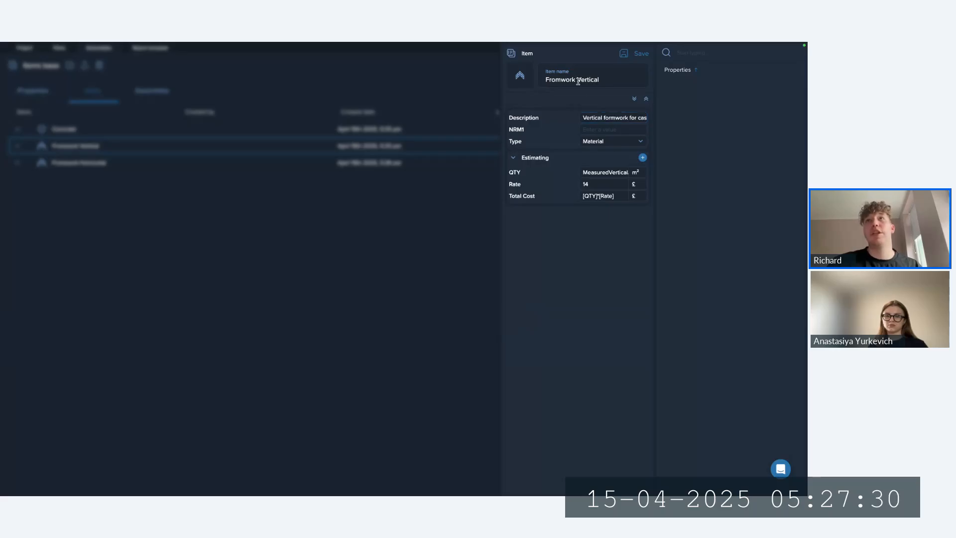
pyautogui.click(638, 53)
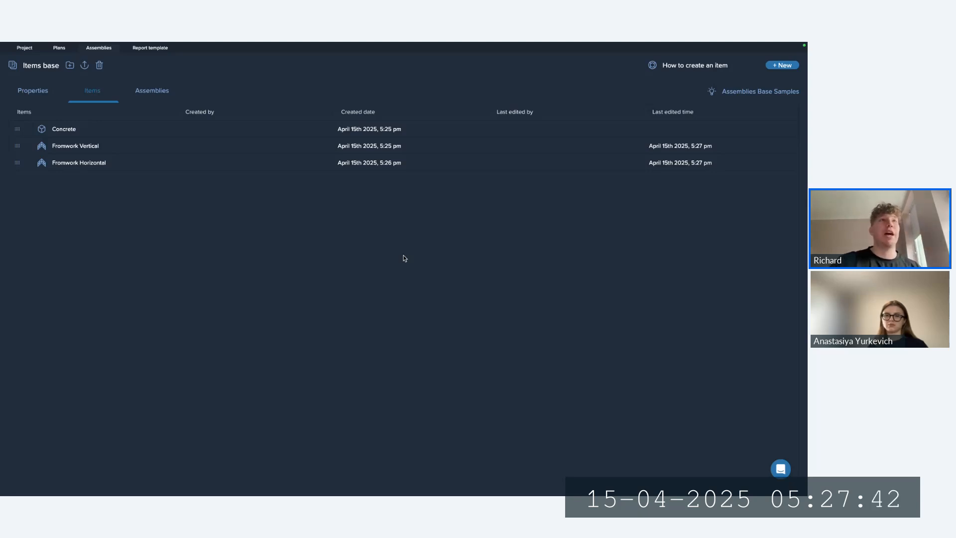
pyautogui.click(106, 163)
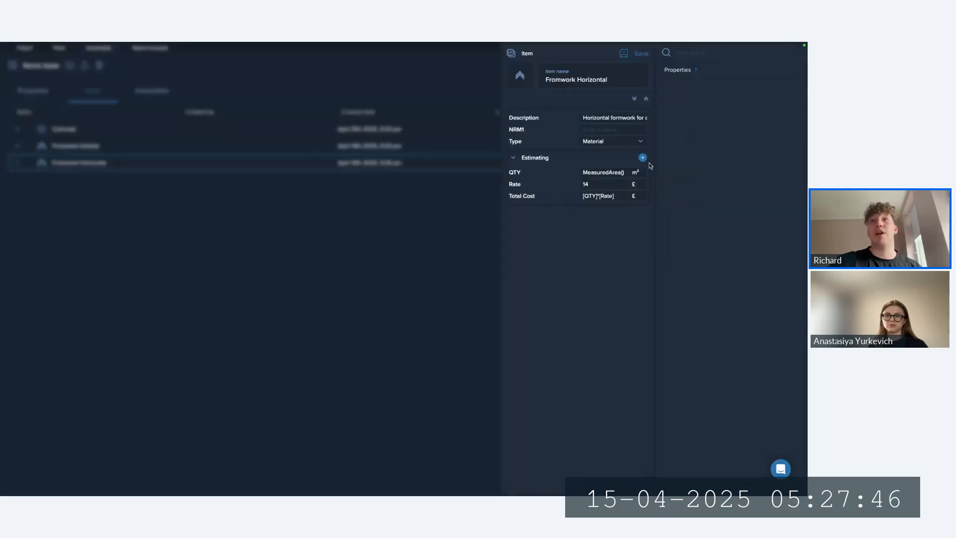
pyautogui.click(439, 223)
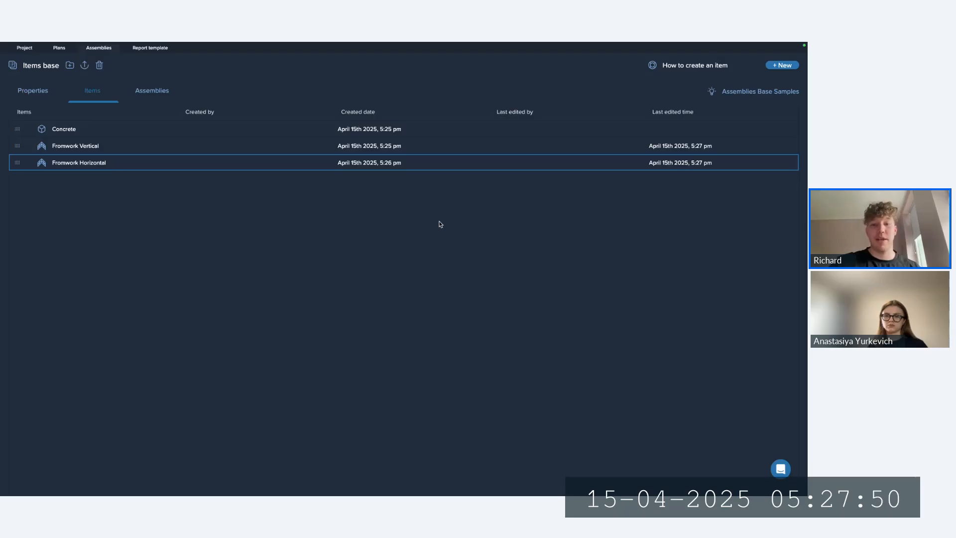
# Duplicate the Concrete item in the Items base and open the copy, Concrete (1), for editing.
pyautogui.rightClick(193, 133)
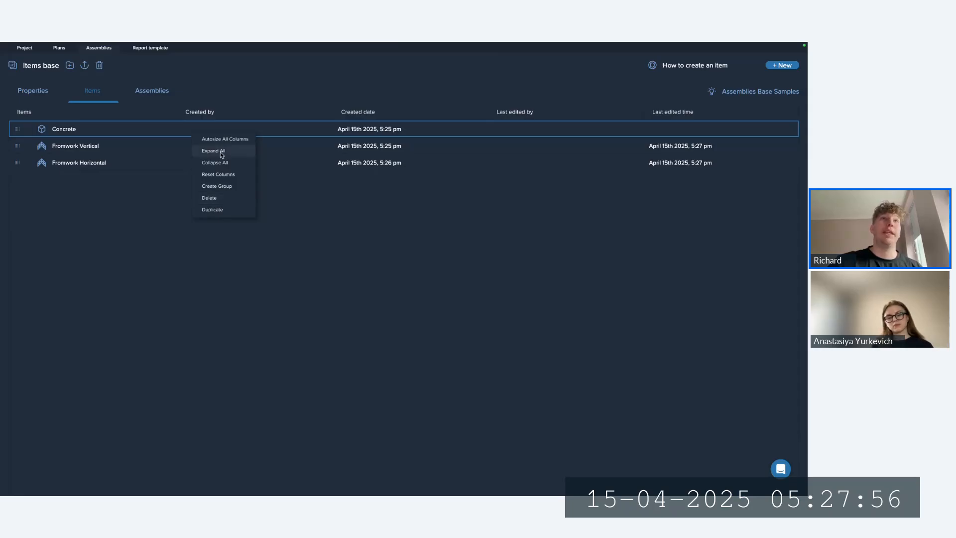
pyautogui.click(227, 209)
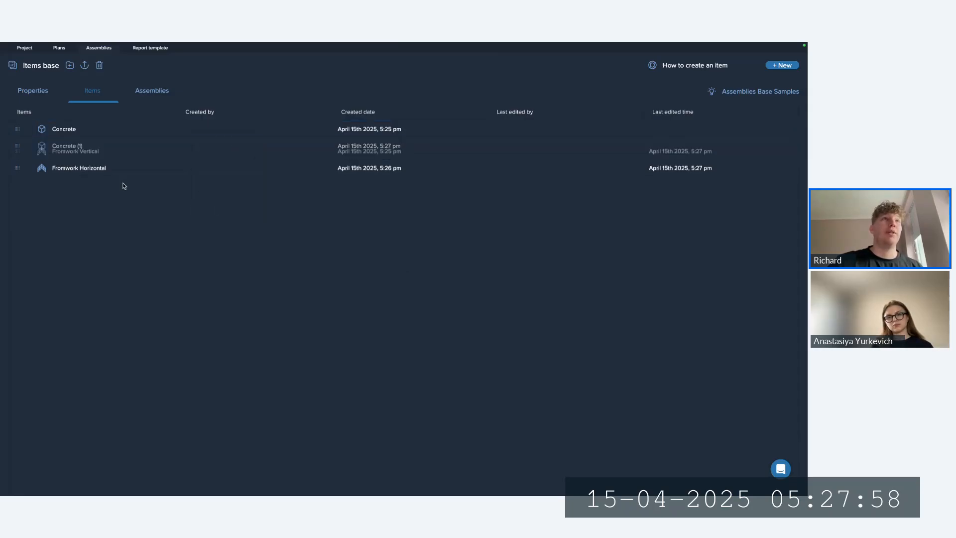
pyautogui.click(75, 146)
pyautogui.doubleClick(75, 147)
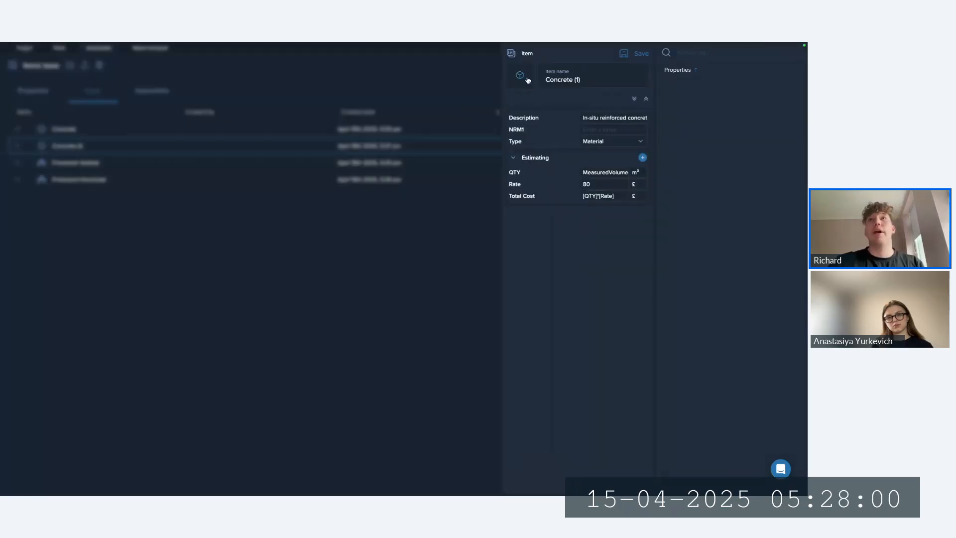
# Rename the copied Concrete item as Reinforcement and give it the grid-shaped mesh icon.
pyautogui.tripleClick(560, 78)
pyautogui.press('BackSpace')
pyautogui.write('Rei')
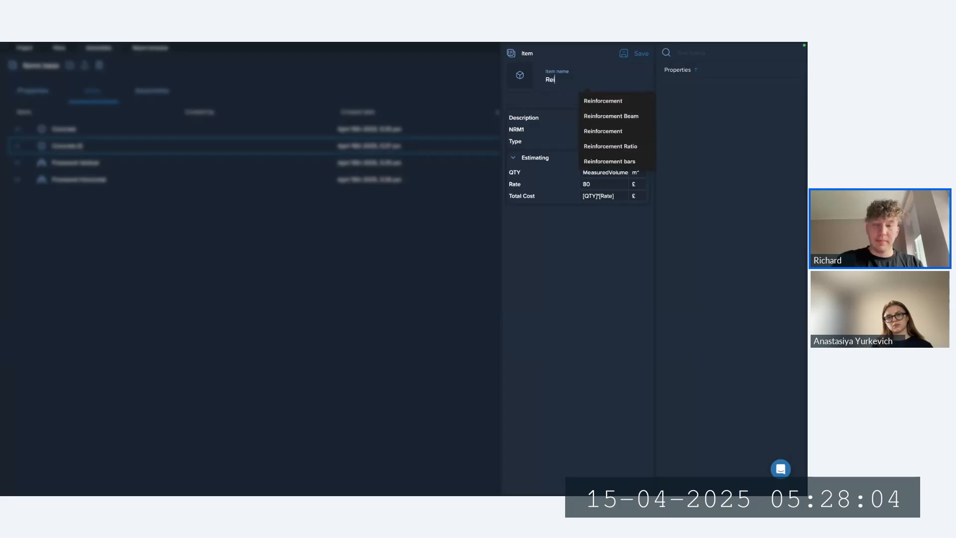
pyautogui.write('n')
pyautogui.click(581, 101)
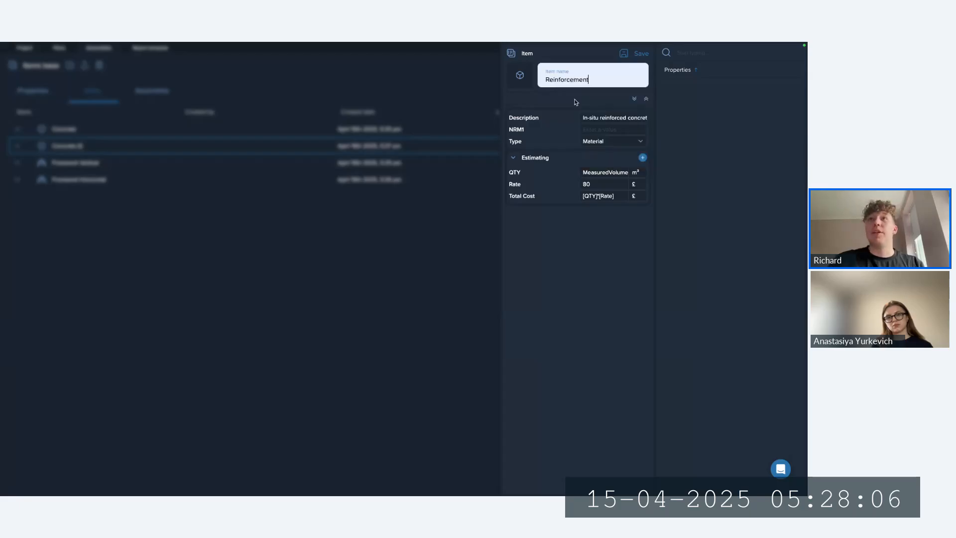
pyautogui.click(521, 77)
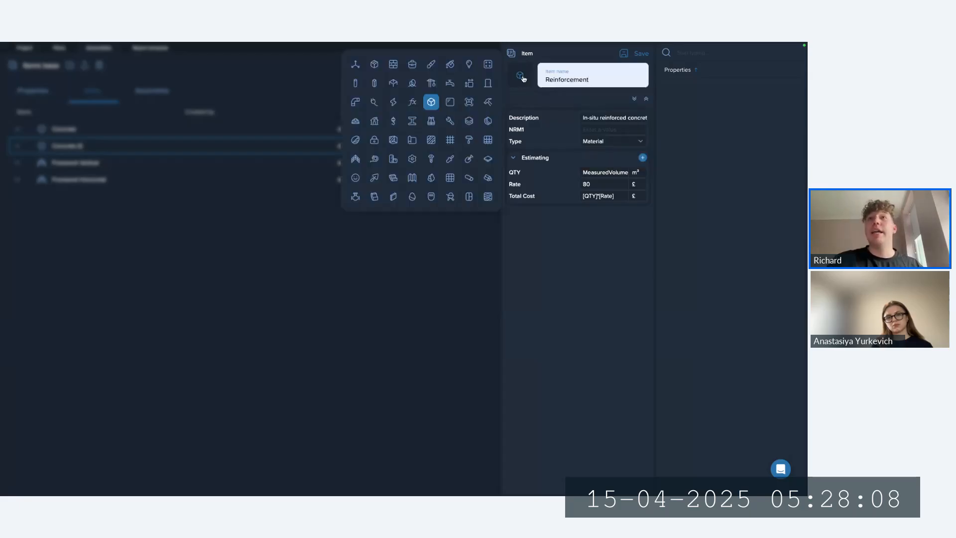
pyautogui.click(449, 141)
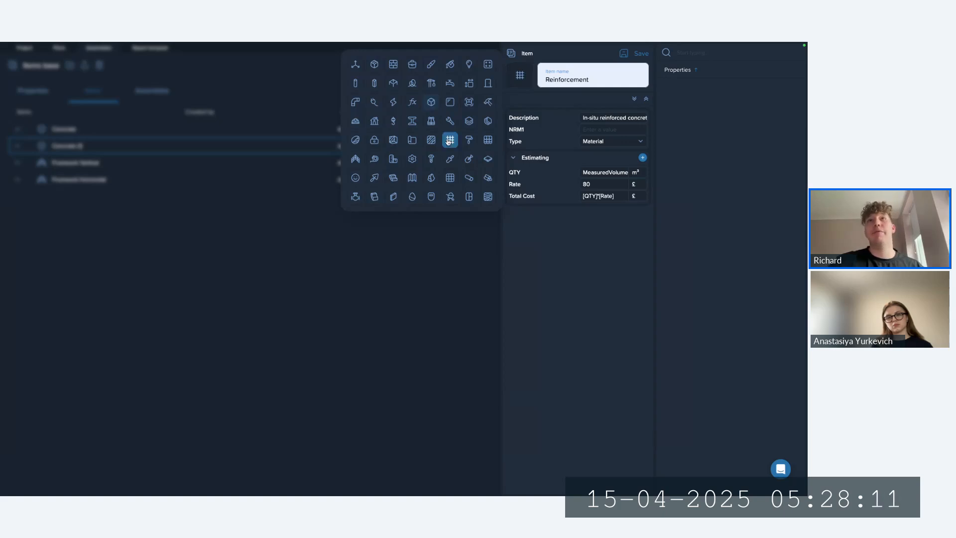
pyautogui.click(579, 234)
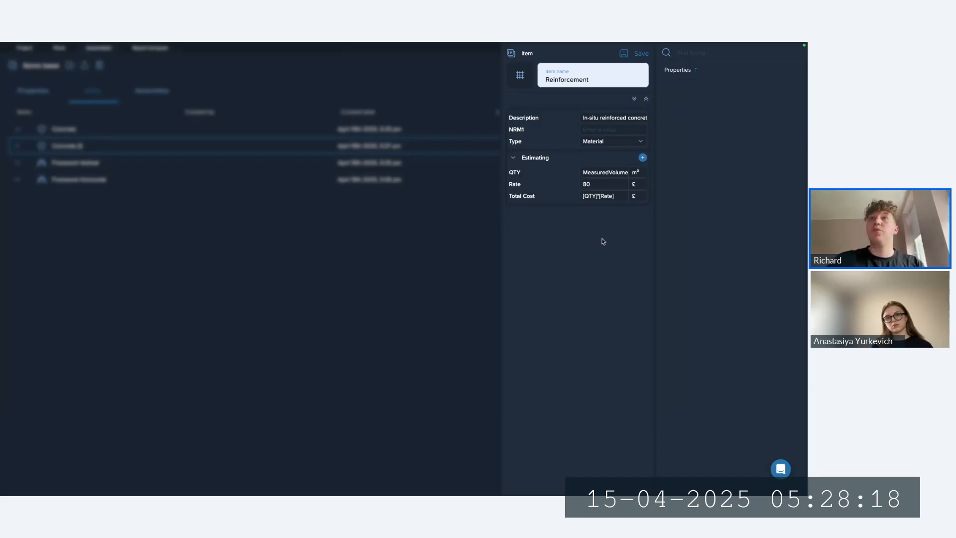
# Replace the Description of Reinforcement with the prepared text beginning "Reinforcement steel bars" and check its QTY formula.
pyautogui.click(608, 117)
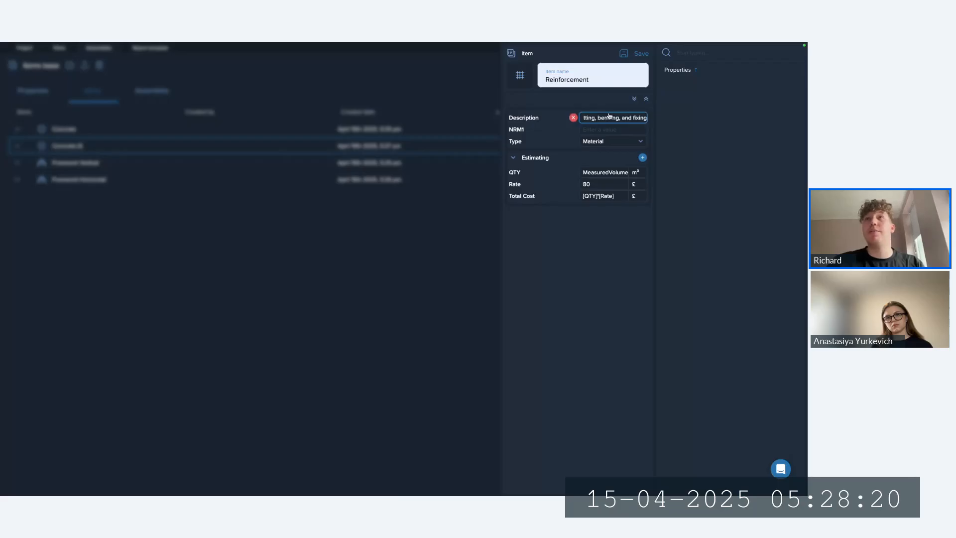
pyautogui.click(624, 231)
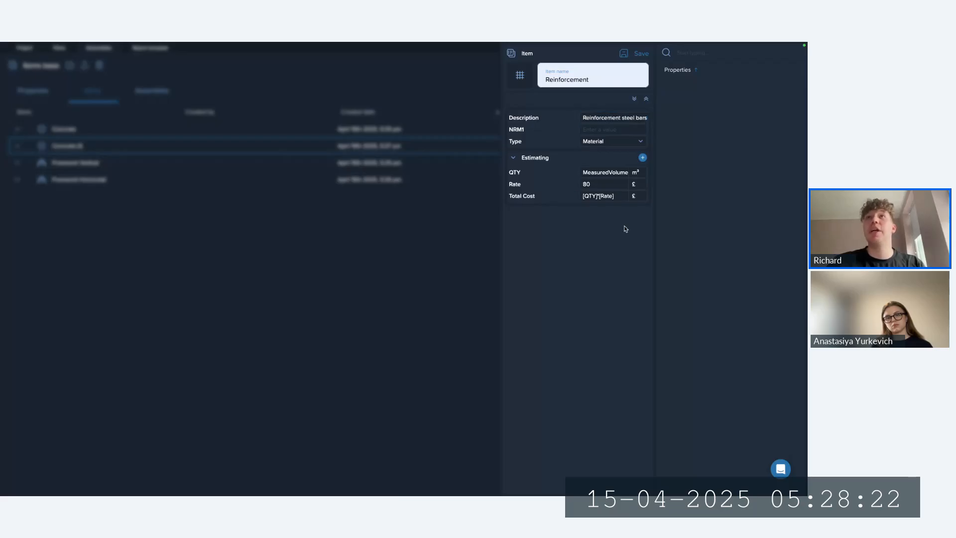
pyautogui.click(608, 174)
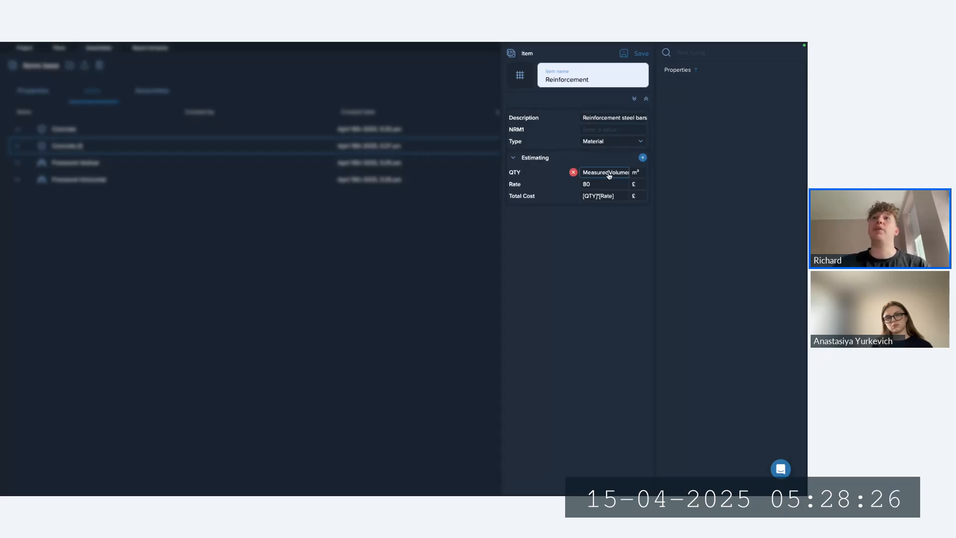
pyautogui.click(608, 174)
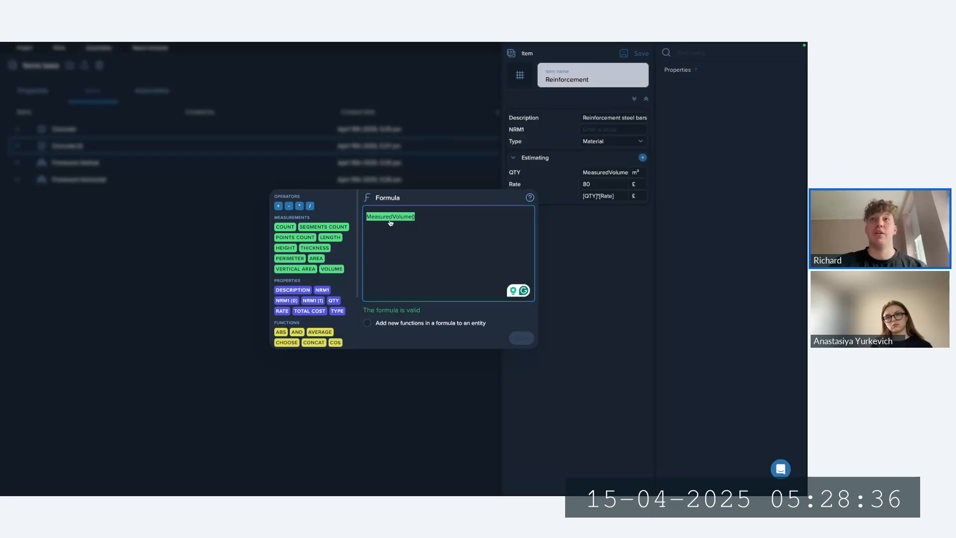
pyautogui.click(608, 232)
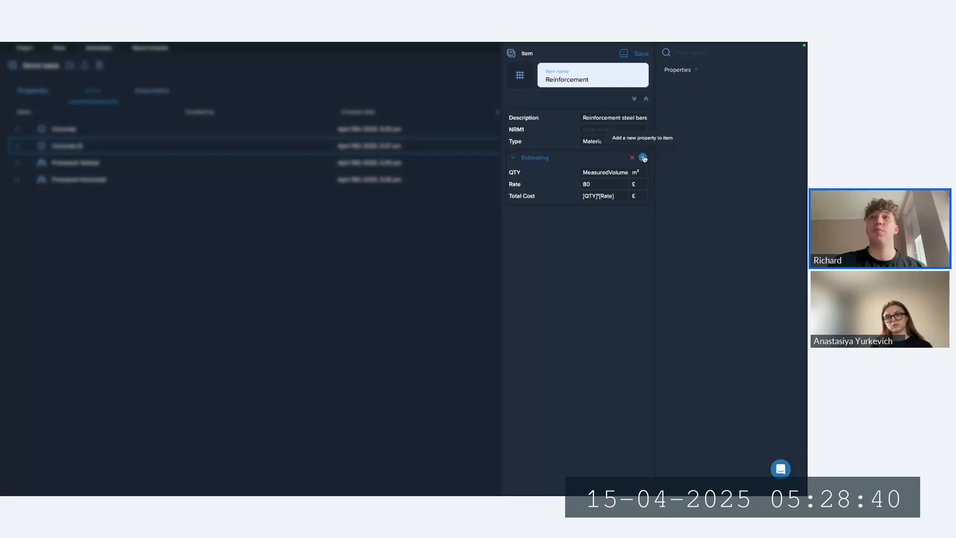
# Create a Number property named Reinforcement Ratio for the item, with the custom unit kg/m3 and no group.
pyautogui.click(643, 157)
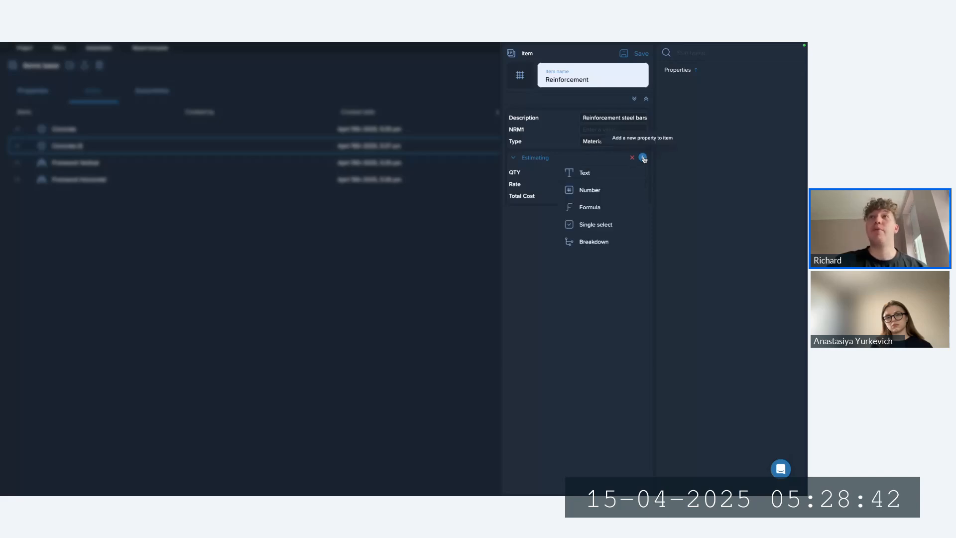
pyautogui.click(596, 190)
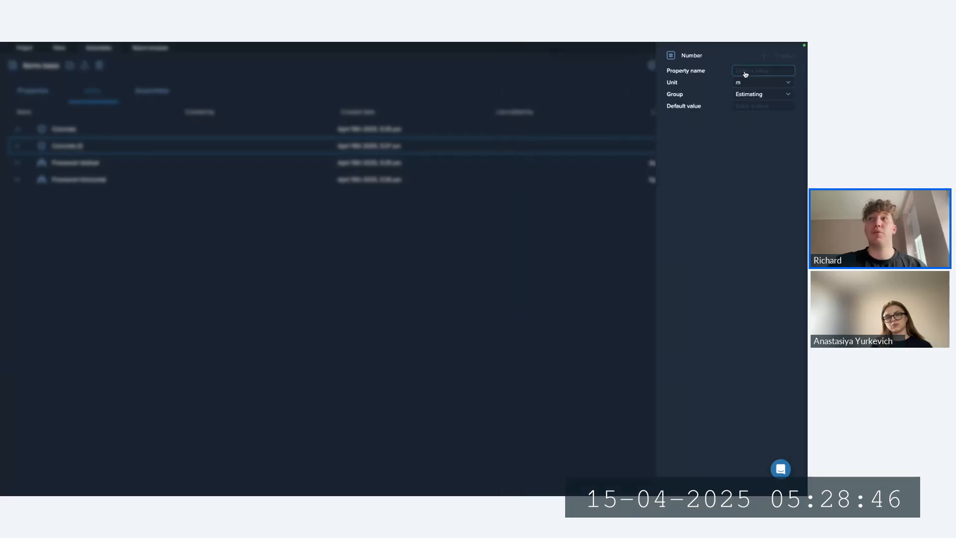
pyautogui.write('Rein')
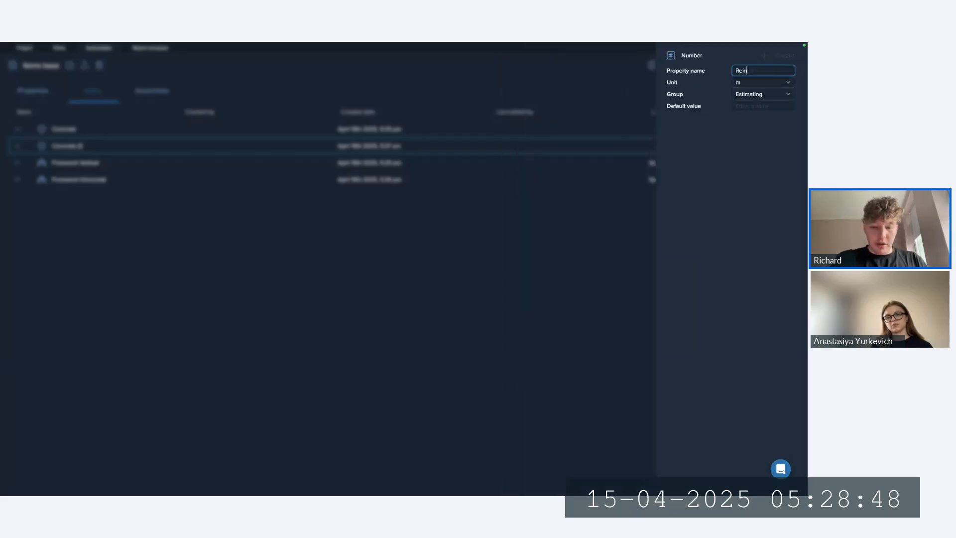
pyautogui.write('forcement')
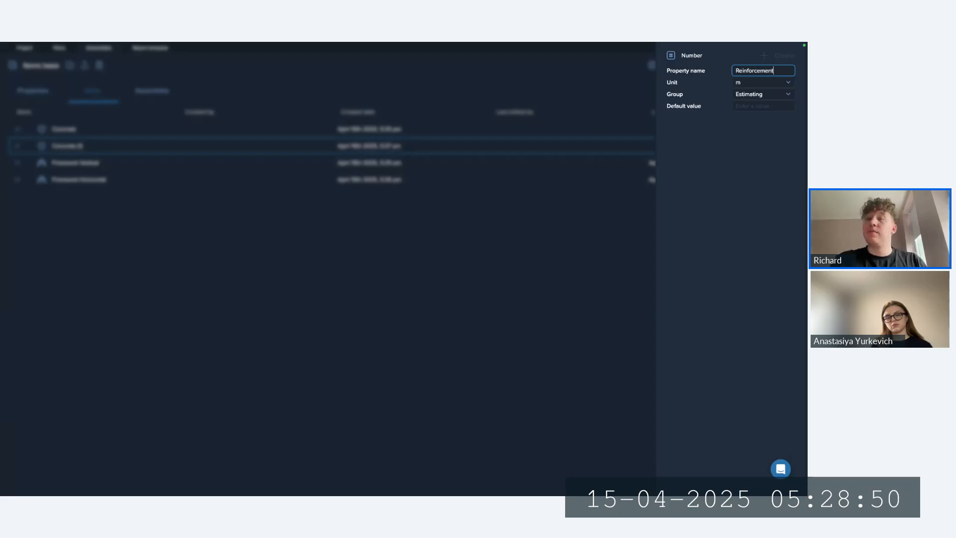
pyautogui.write(' Ratio')
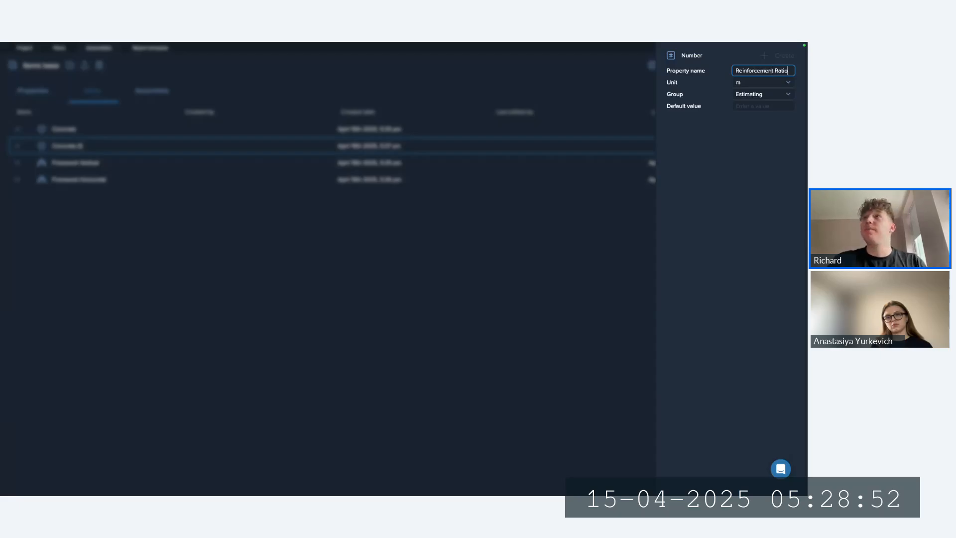
pyautogui.click(737, 83)
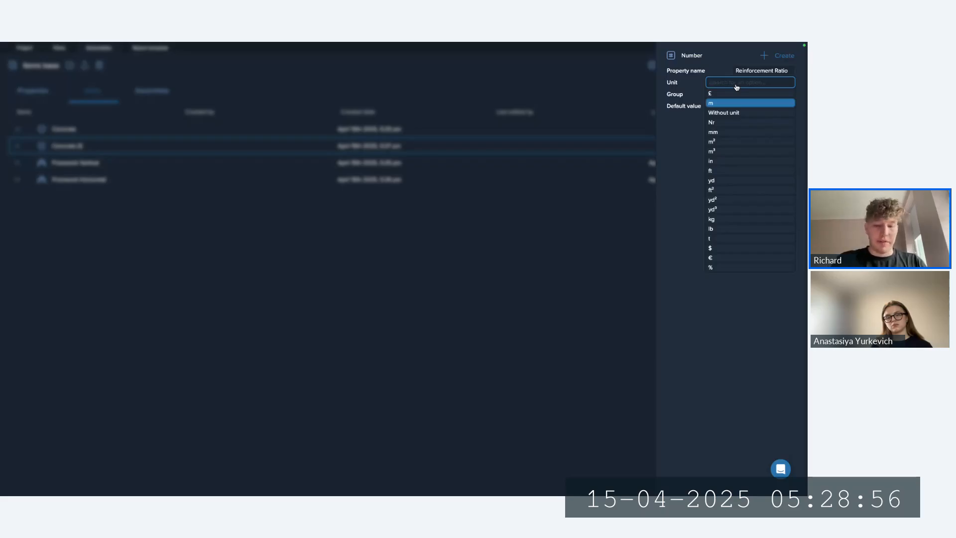
pyautogui.write('kg/m3')
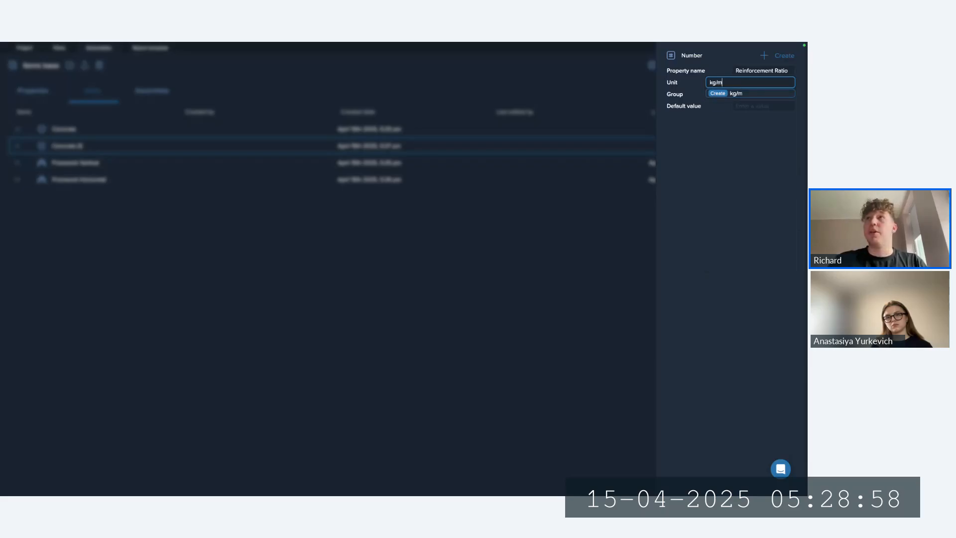
pyautogui.click(745, 96)
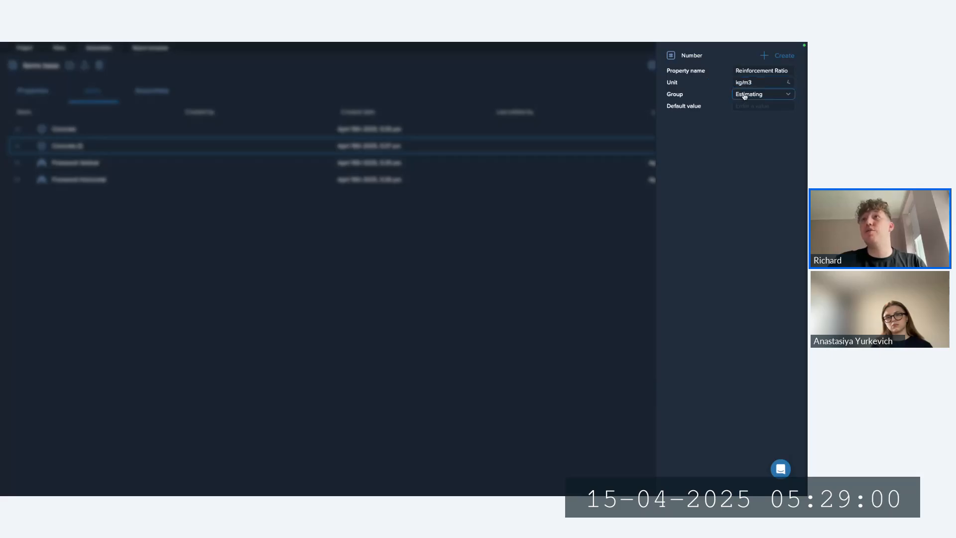
pyautogui.click(757, 96)
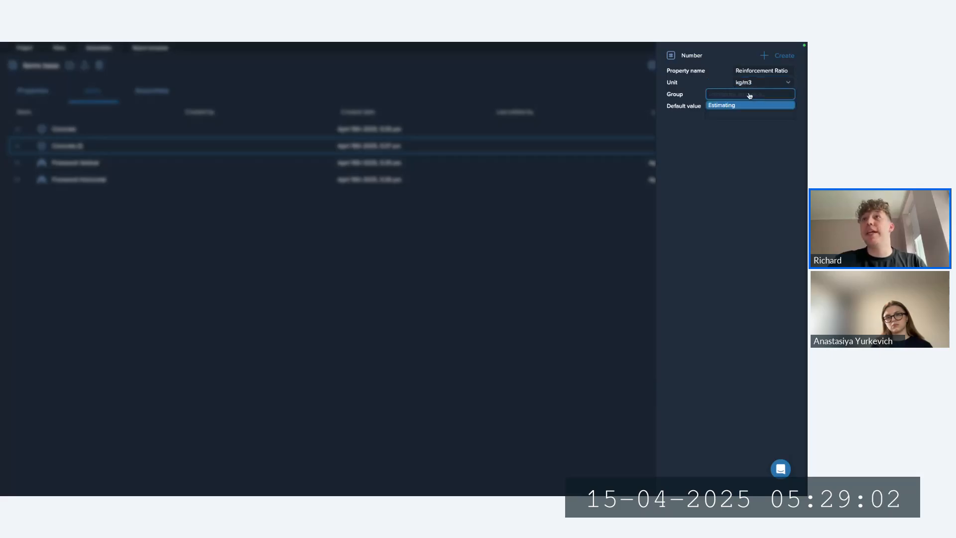
pyautogui.click(759, 128)
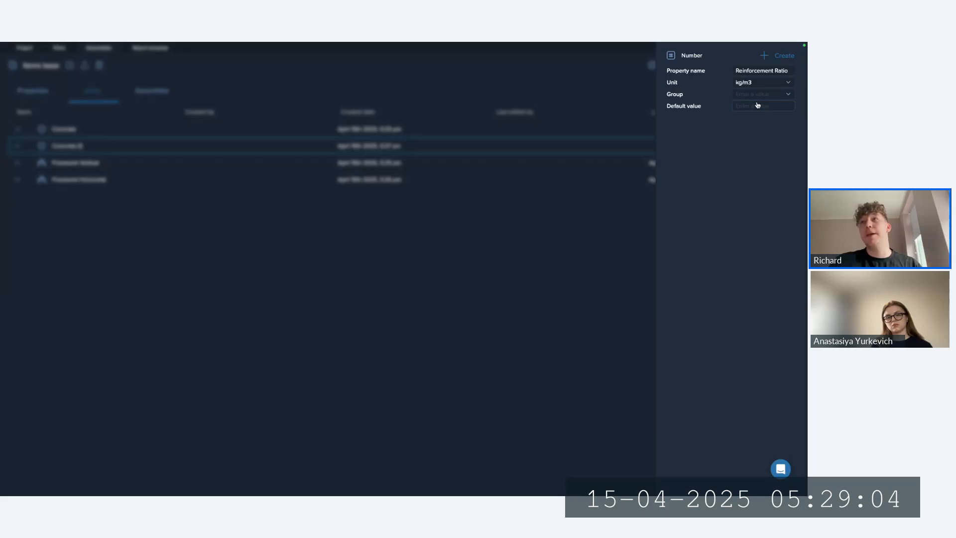
pyautogui.click(776, 56)
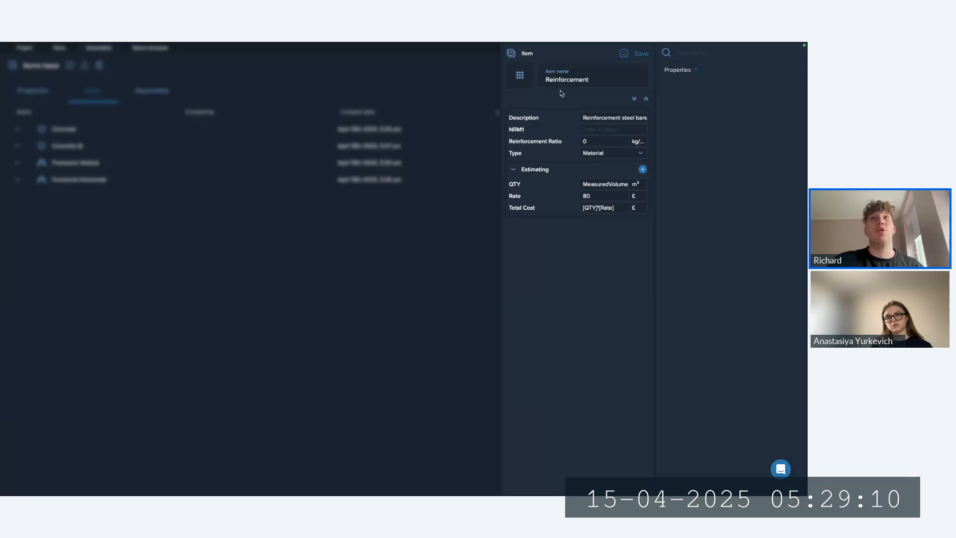
# Set the item's Reinforcement Ratio to 180.
pyautogui.click(599, 145)
pyautogui.write('1')
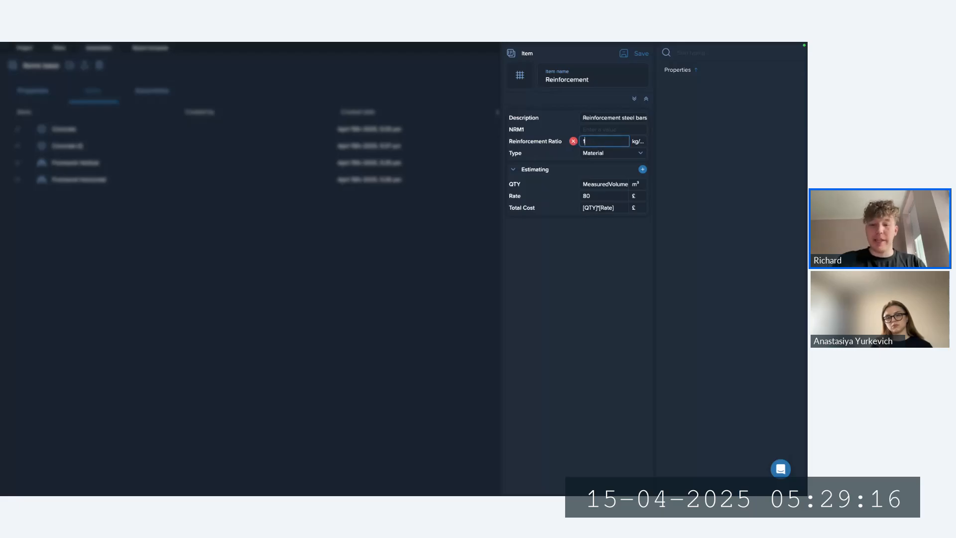
pyautogui.write('80')
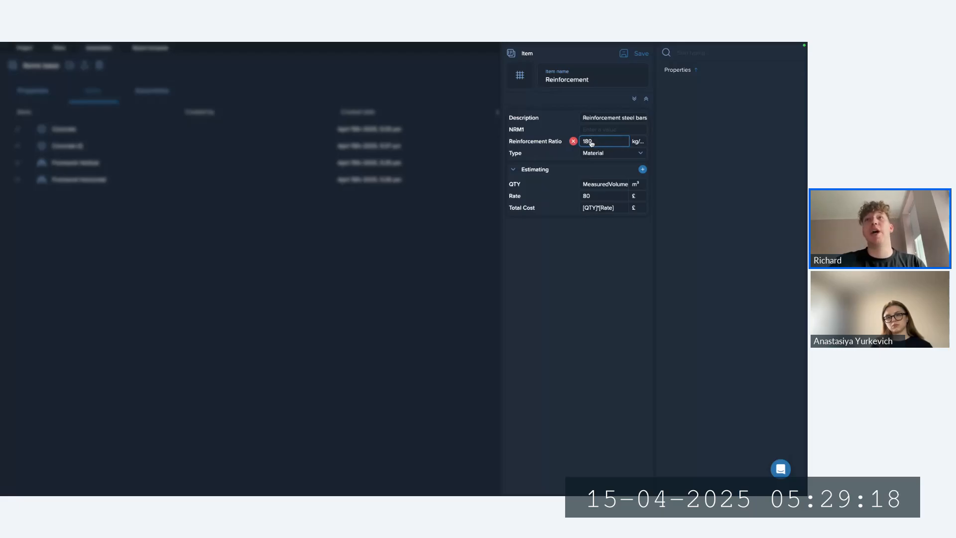
pyautogui.click(633, 251)
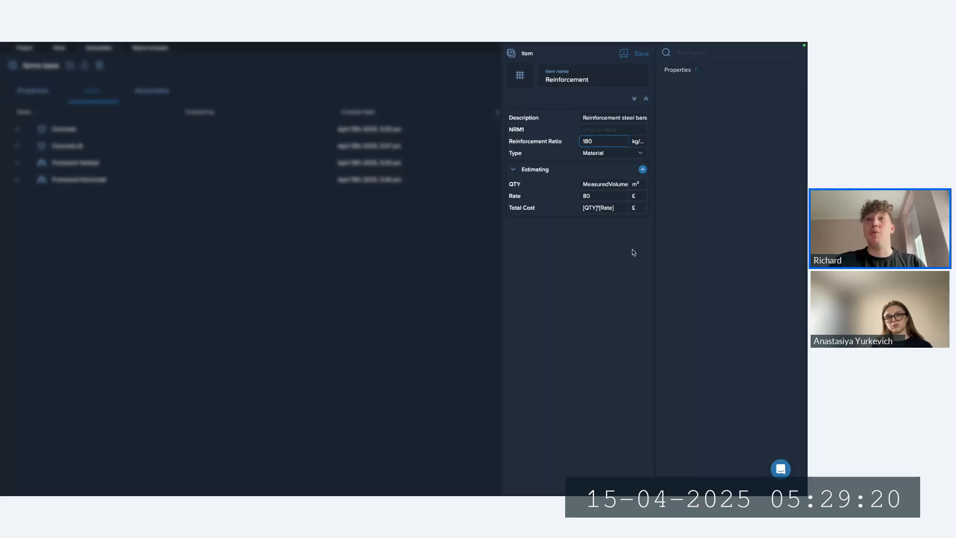
# Extend the QTY formula to MeasuredVolume()*[Reinforcement Ratio]/1000 and save the formula.
pyautogui.click(605, 184)
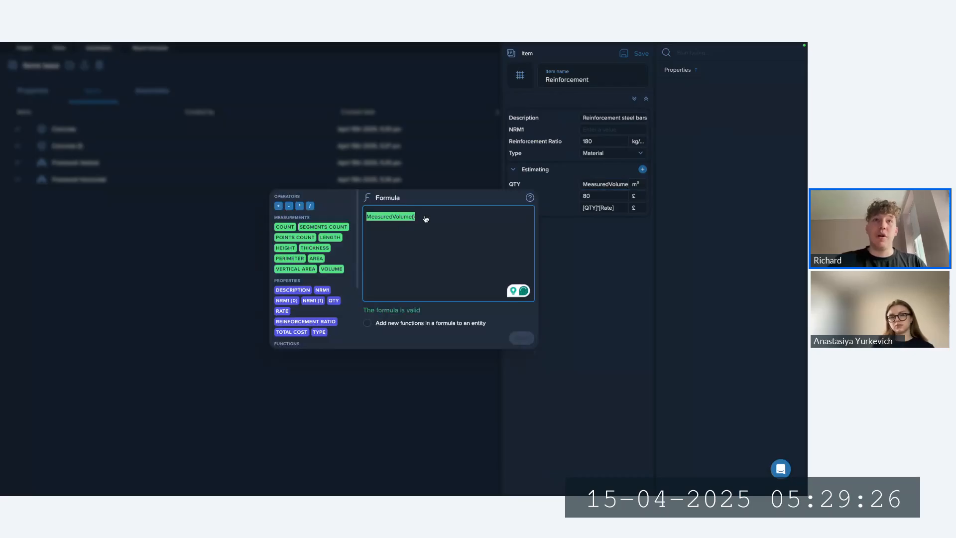
pyautogui.write(')')
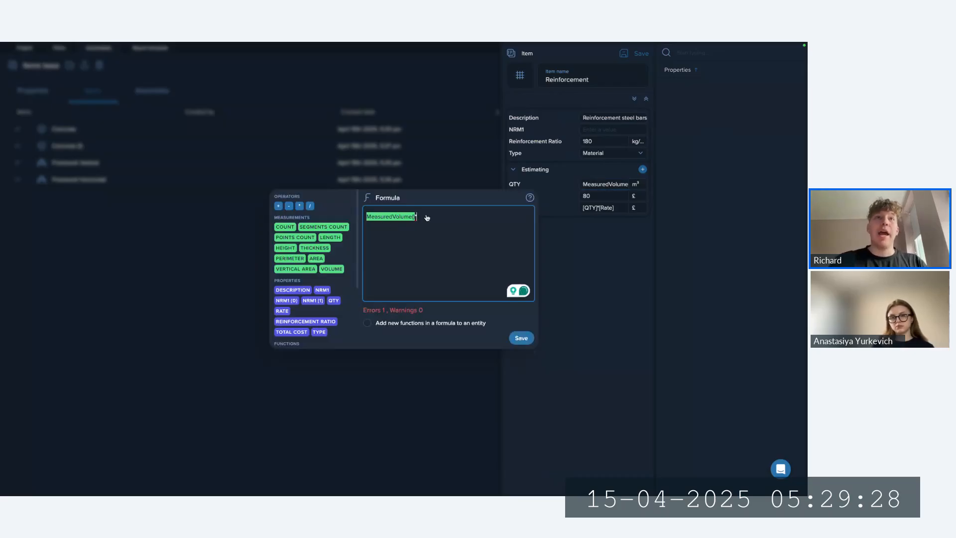
pyautogui.click(299, 322)
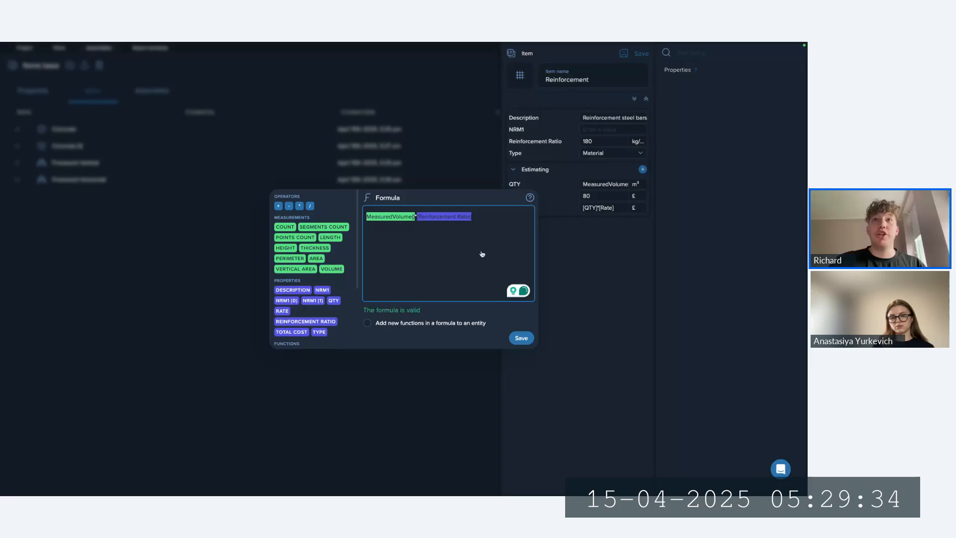
pyautogui.write('/')
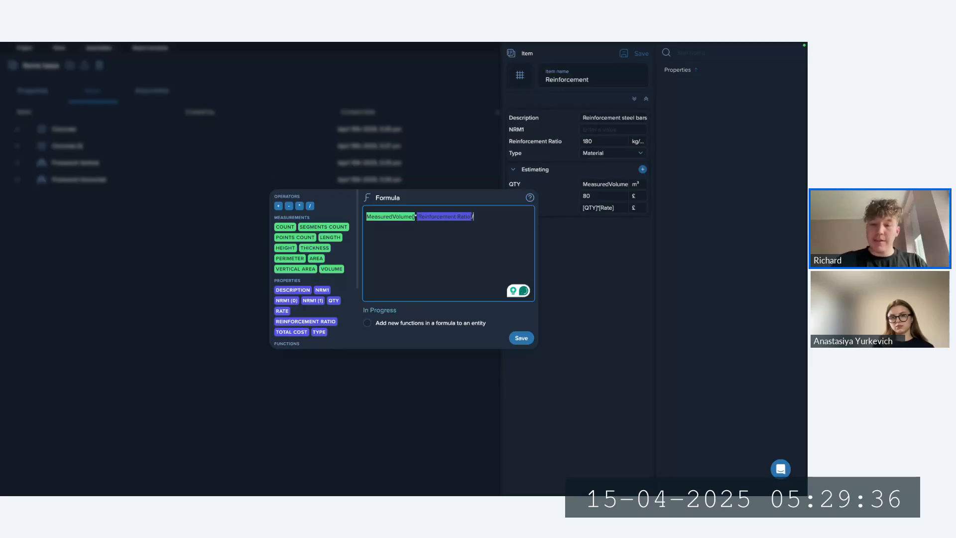
pyautogui.write('1000')
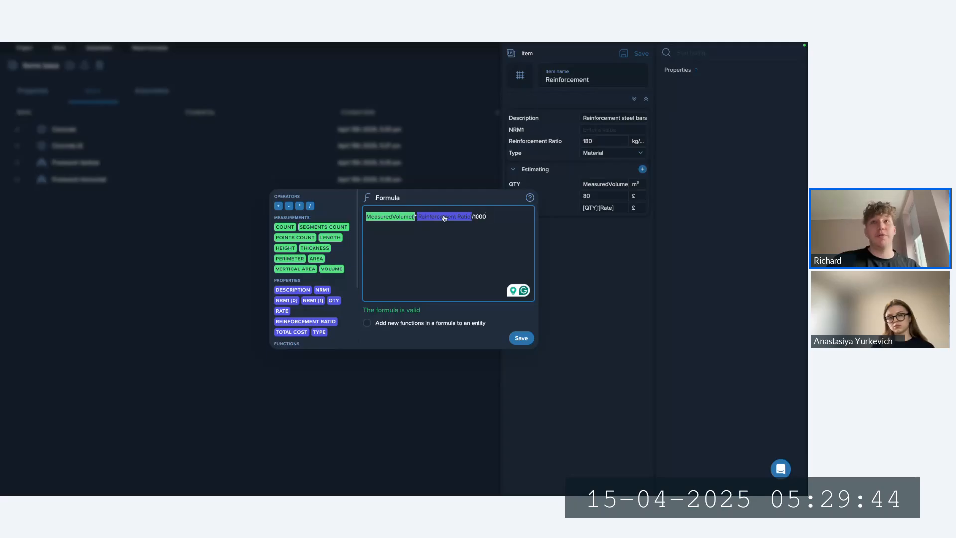
pyautogui.click(521, 338)
# Change the QTY unit to t and check the QTY formula again.
pyautogui.click(637, 186)
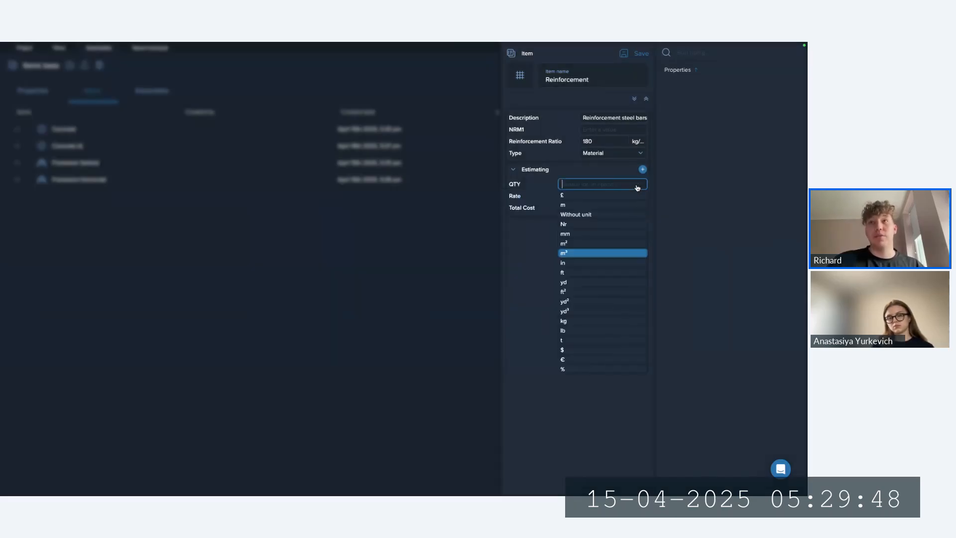
pyautogui.write('t')
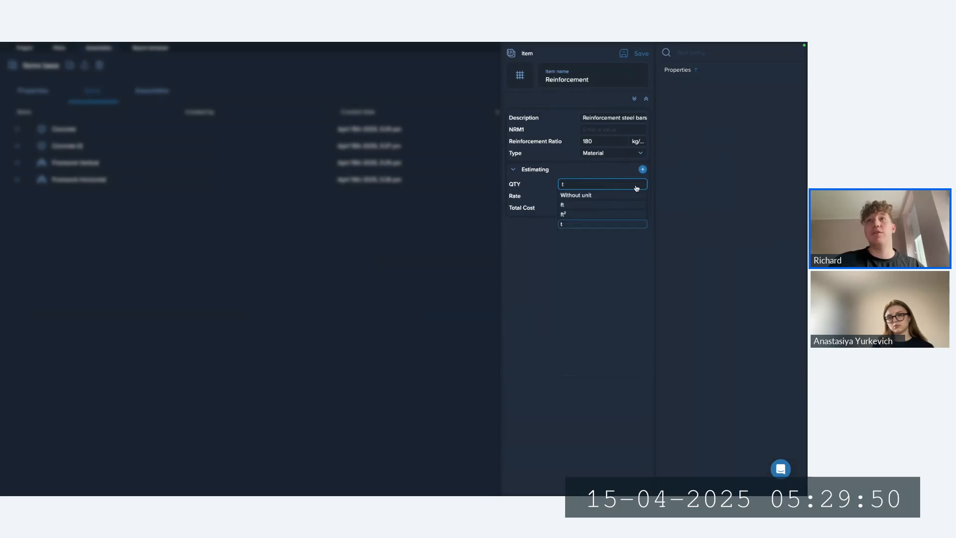
pyautogui.click(591, 226)
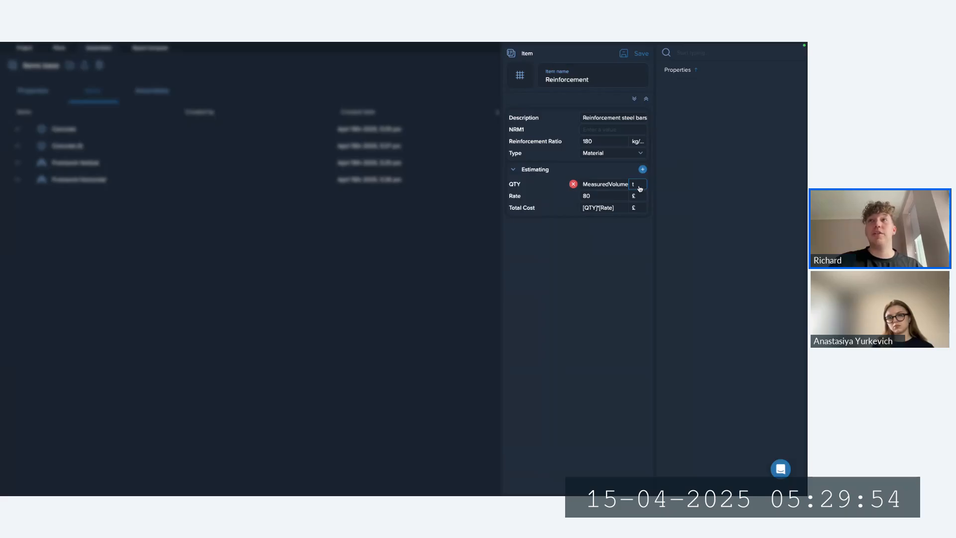
pyautogui.click(623, 186)
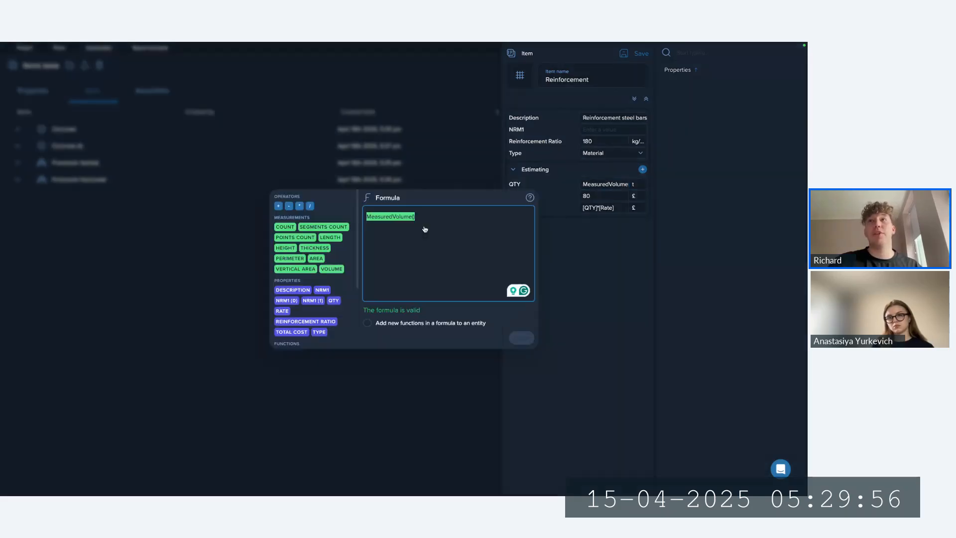
pyautogui.click(575, 237)
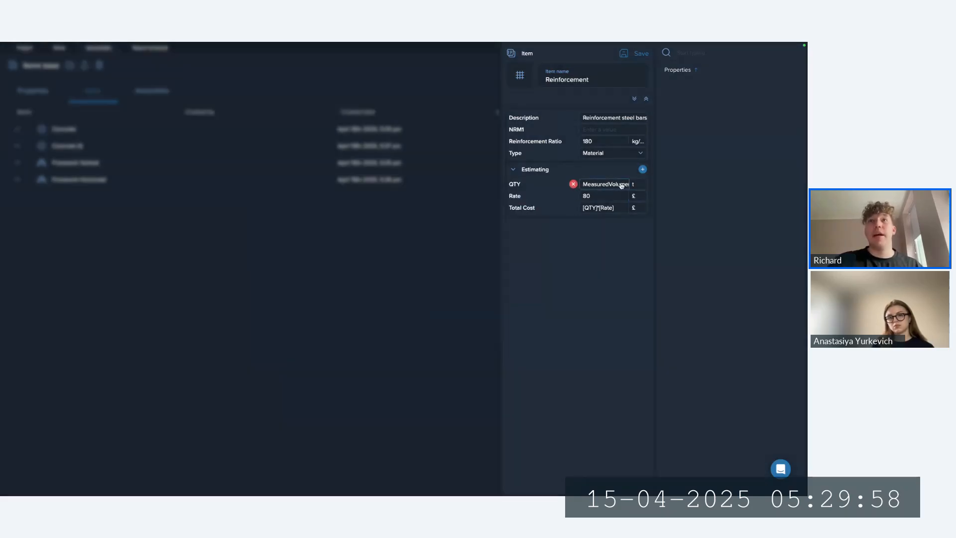
# Re-enter the QTY formula as MeasuredVolume()*[Reinforcement Ratio]/1000, save the Reinforcement item and reopen it.
pyautogui.click(621, 185)
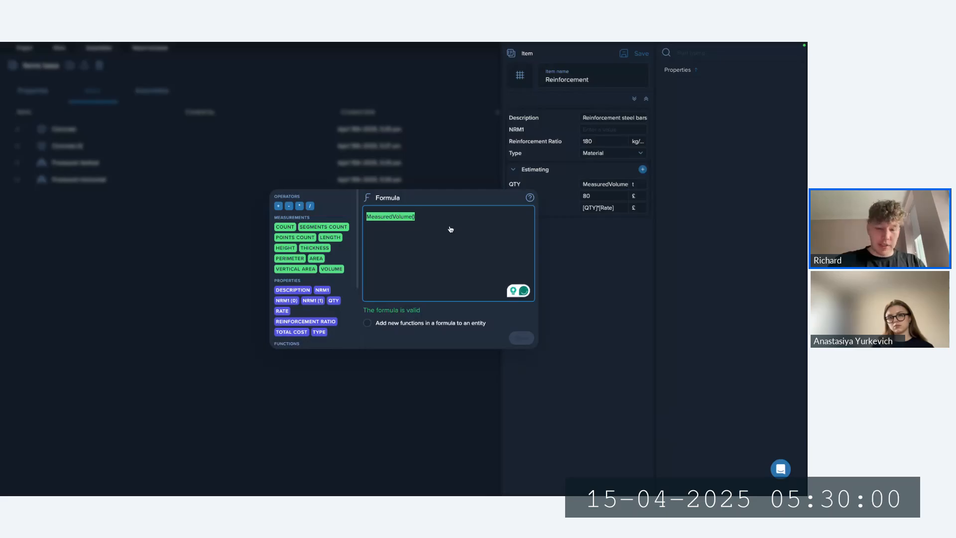
pyautogui.write('*')
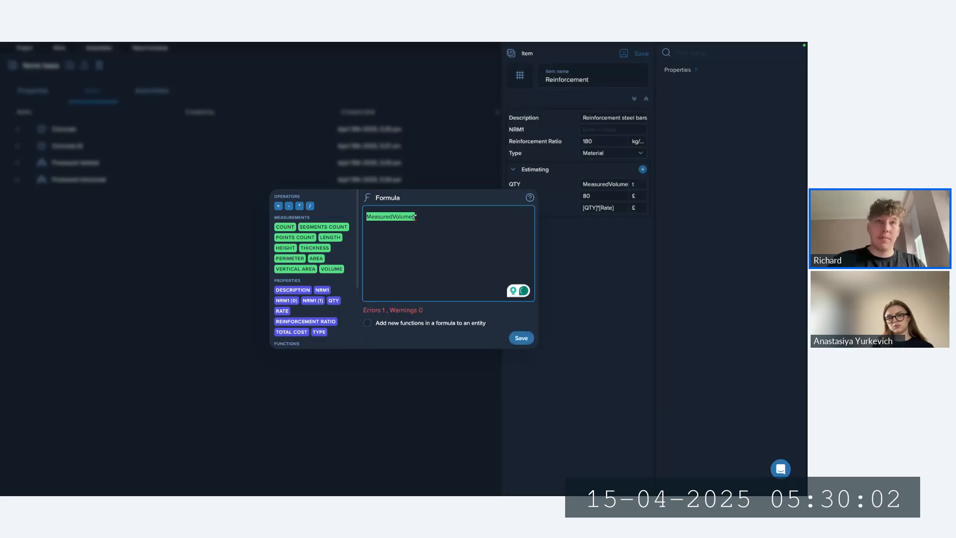
pyautogui.click(313, 321)
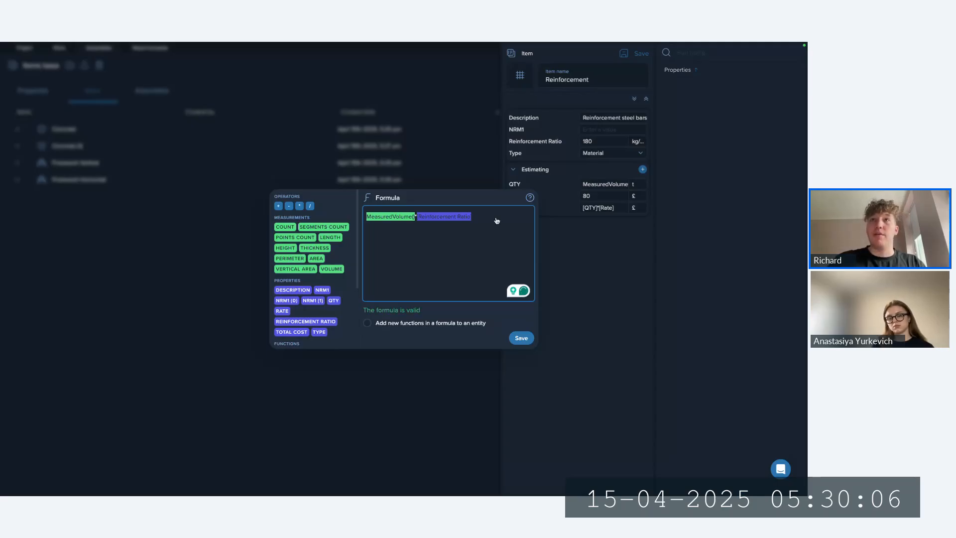
pyautogui.write('/1000')
pyautogui.click(521, 338)
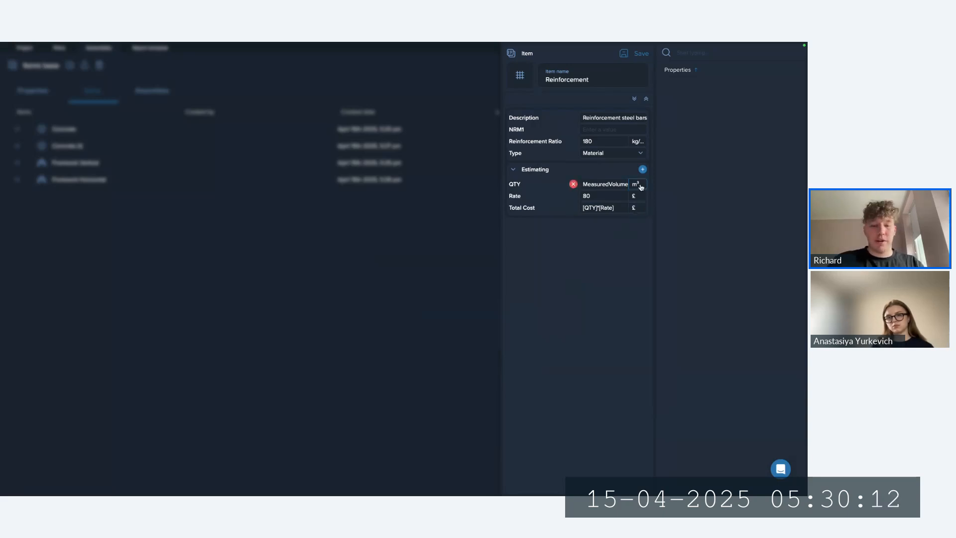
pyautogui.click(259, 141)
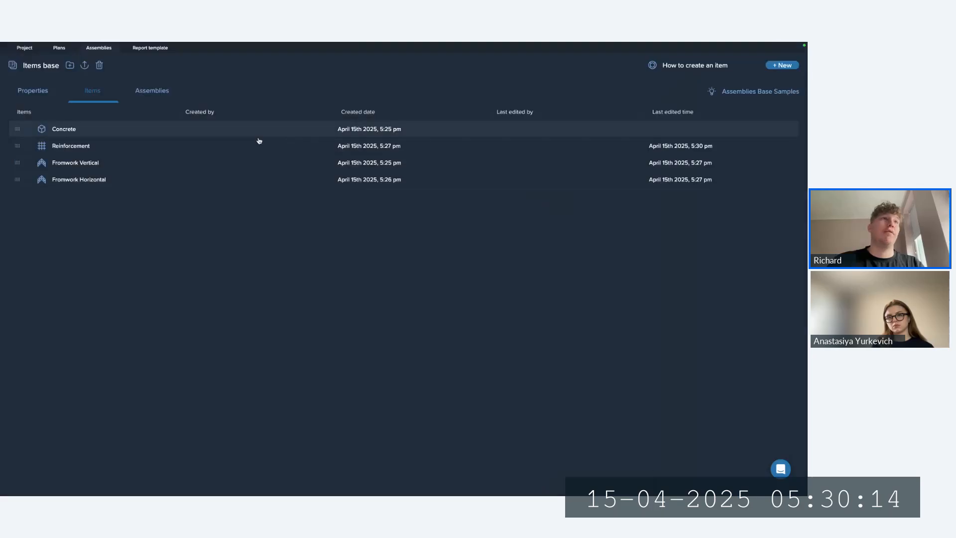
pyautogui.click(111, 145)
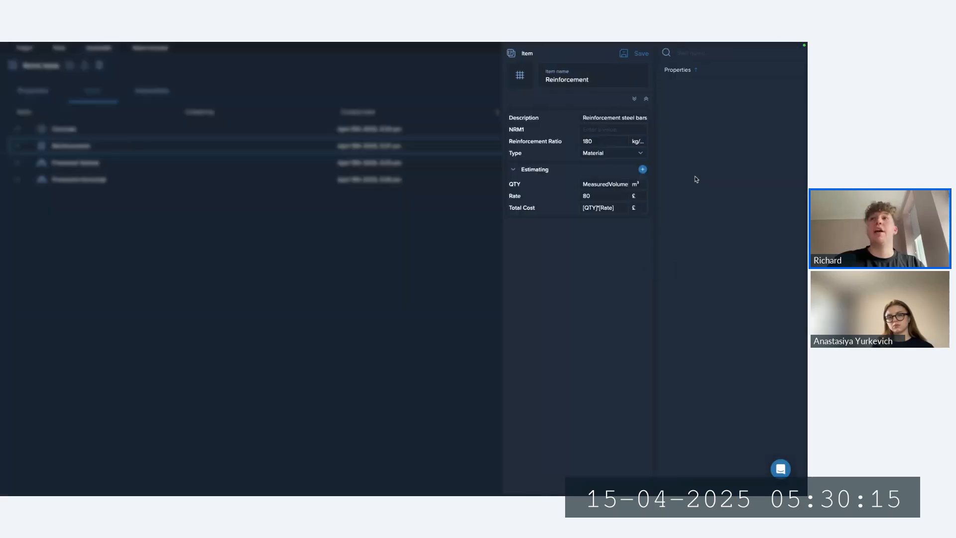
# Set the Reinforcement item's QTY unit to t and save the item.
pyautogui.click(635, 185)
pyautogui.write('t')
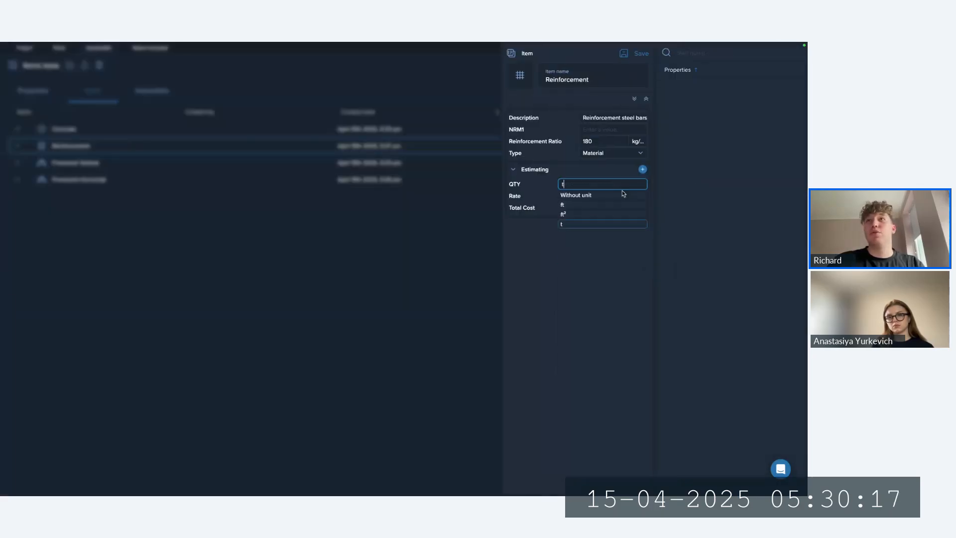
pyautogui.click(583, 224)
pyautogui.click(638, 56)
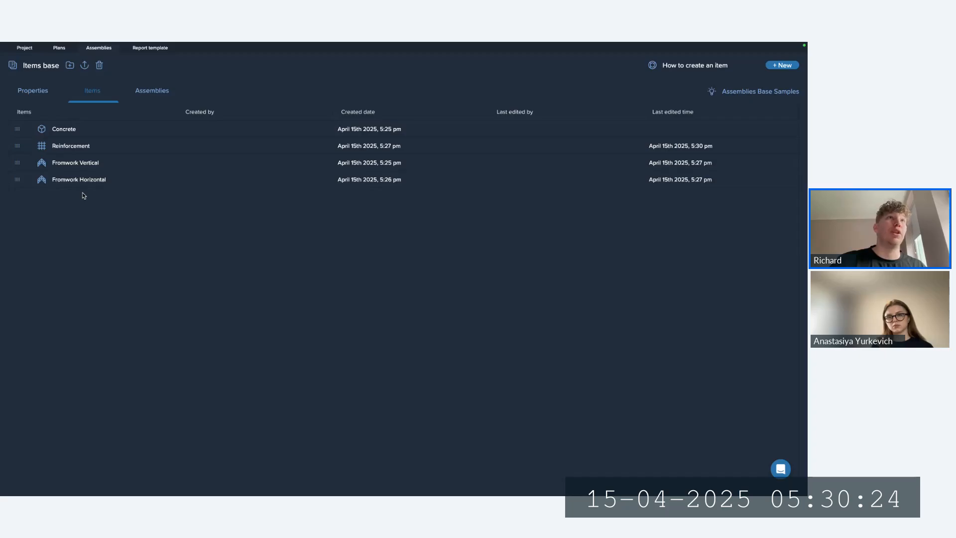
# Create a new group in the items base and name it Concrete Items.
pyautogui.click(70, 66)
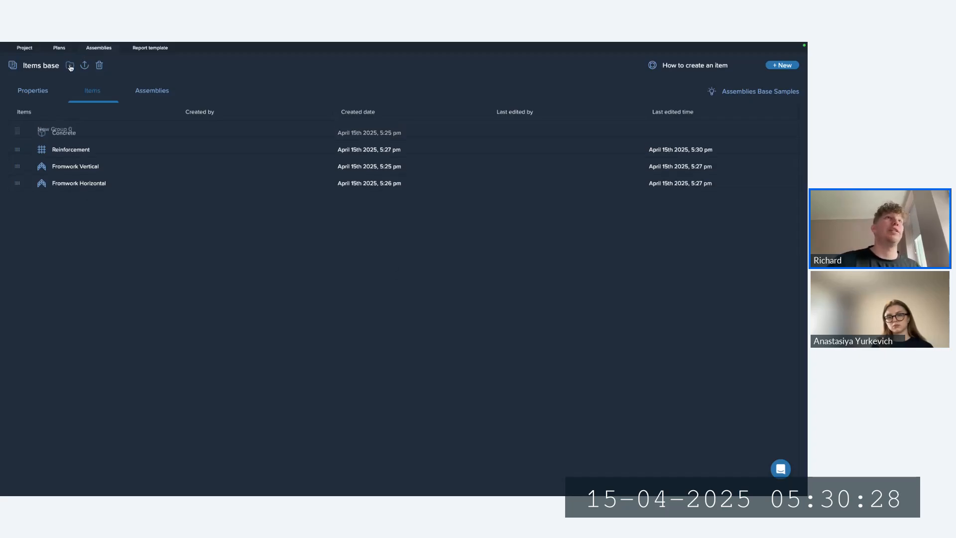
pyautogui.click(63, 133)
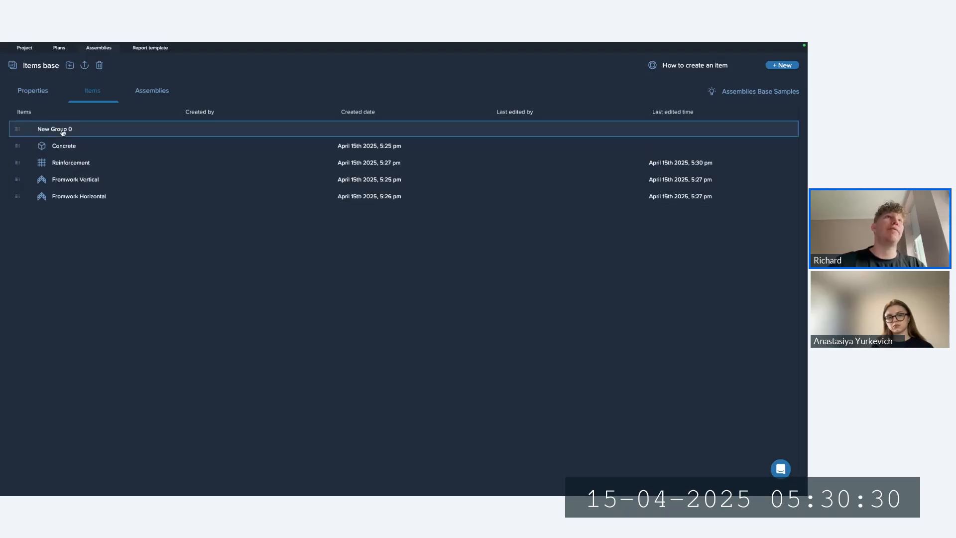
pyautogui.doubleClick(62, 131)
pyautogui.write('Concr')
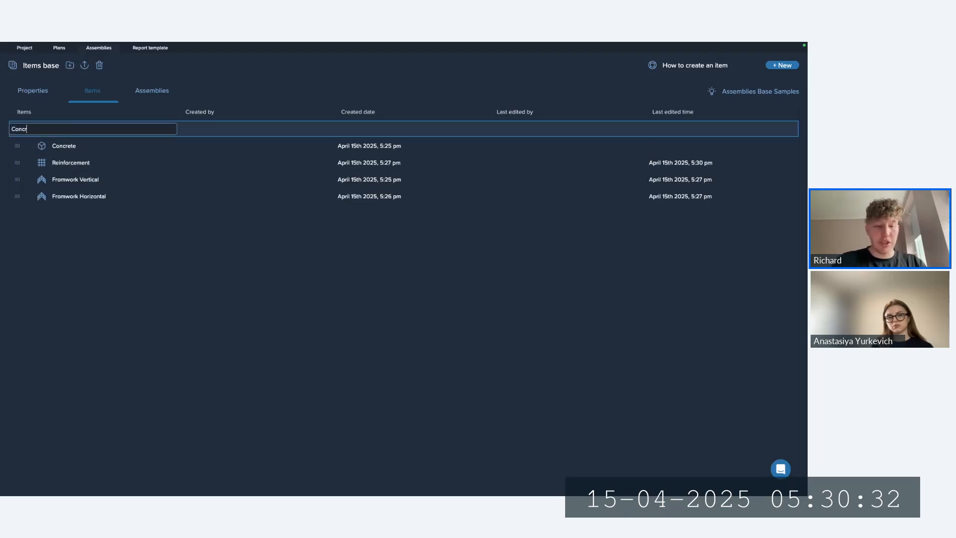
pyautogui.write('ete Items')
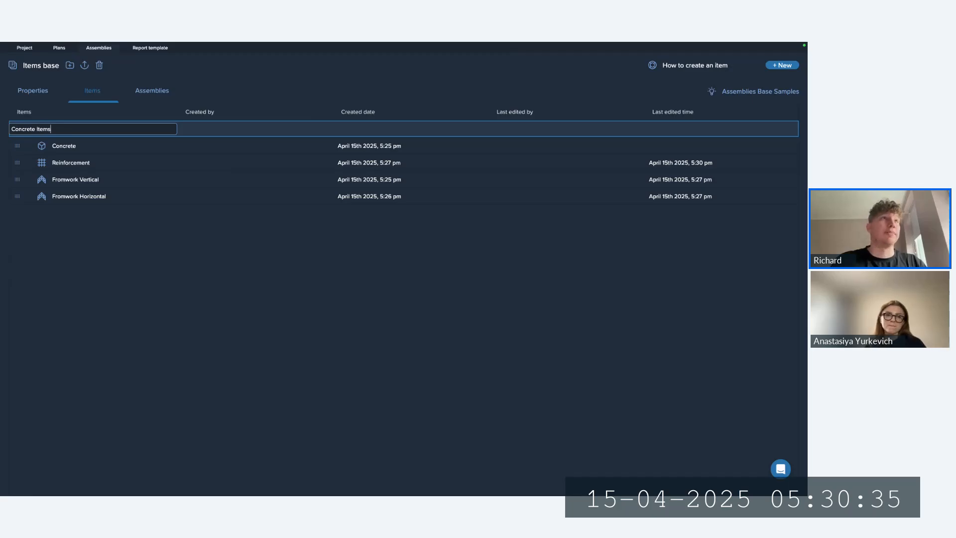
pyautogui.press('Return')
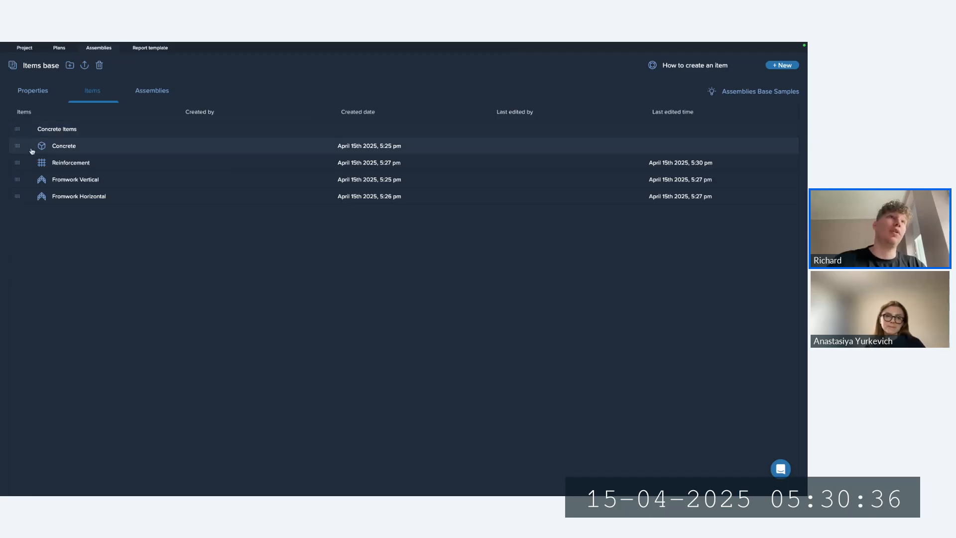
# Move the Concrete, Reinforcement, Fromwork Vertical and Fromwork Horizontal items into the Concrete Items group and expand the group.
pyautogui.moveTo(17, 147); pyautogui.dragTo(44, 131)
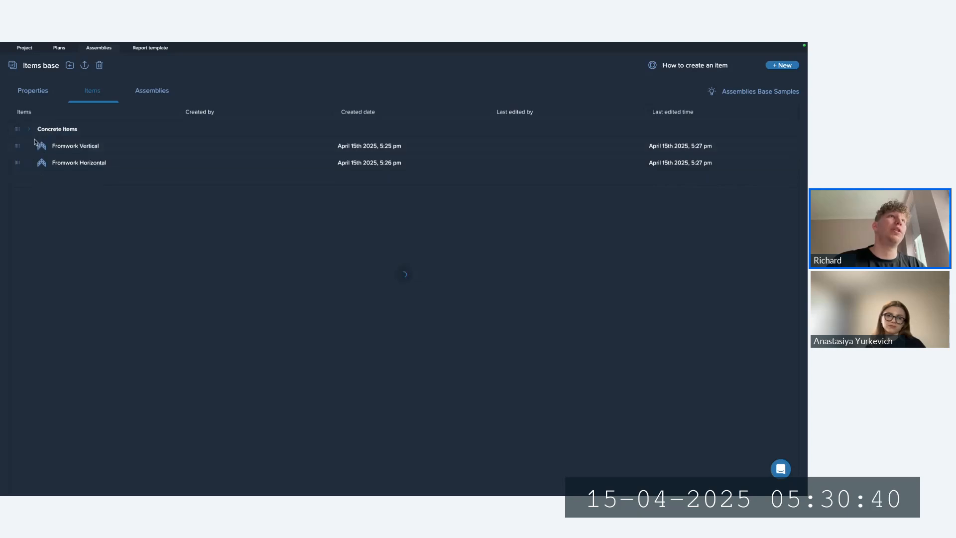
pyautogui.moveTo(17, 160); pyautogui.dragTo(56, 129)
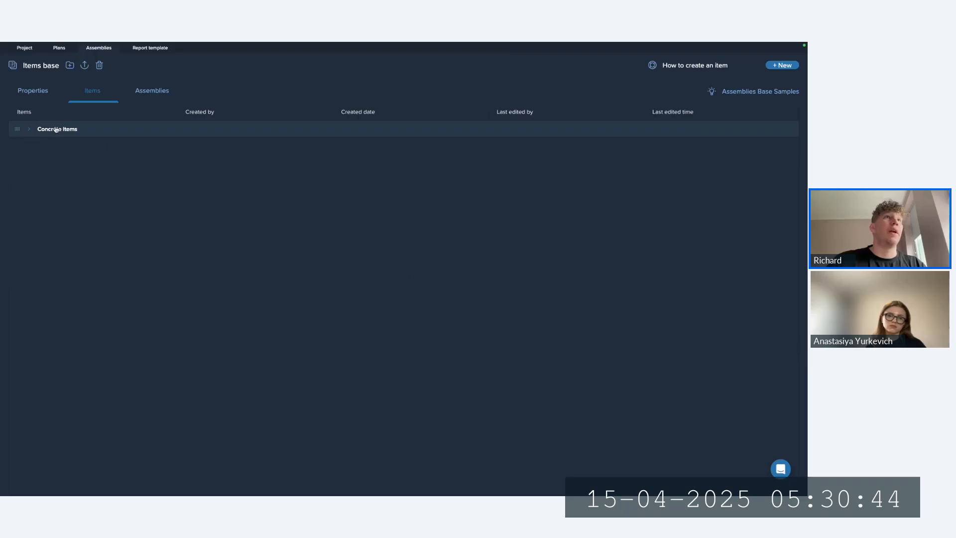
pyautogui.click(44, 131)
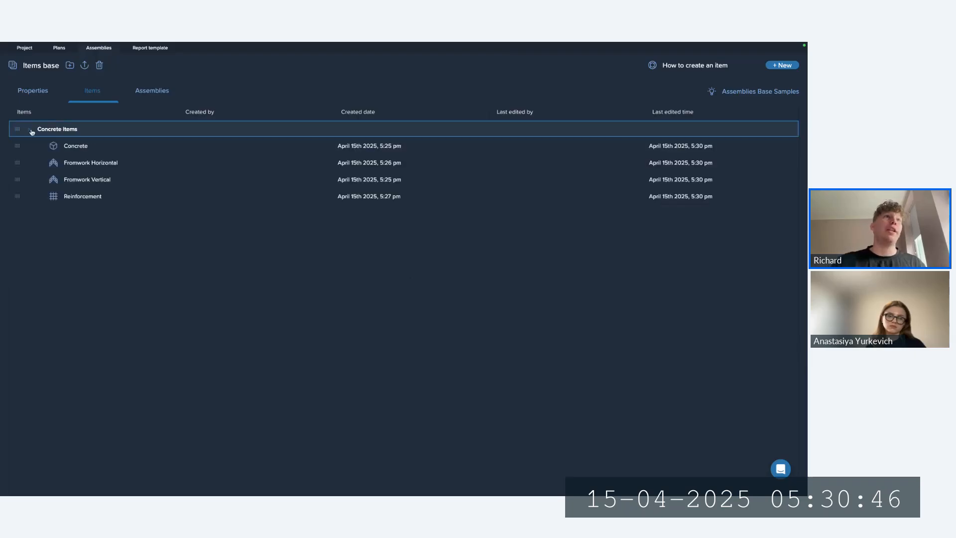
# Look over the Concrete item's properties and duplicate the item.
pyautogui.click(77, 145)
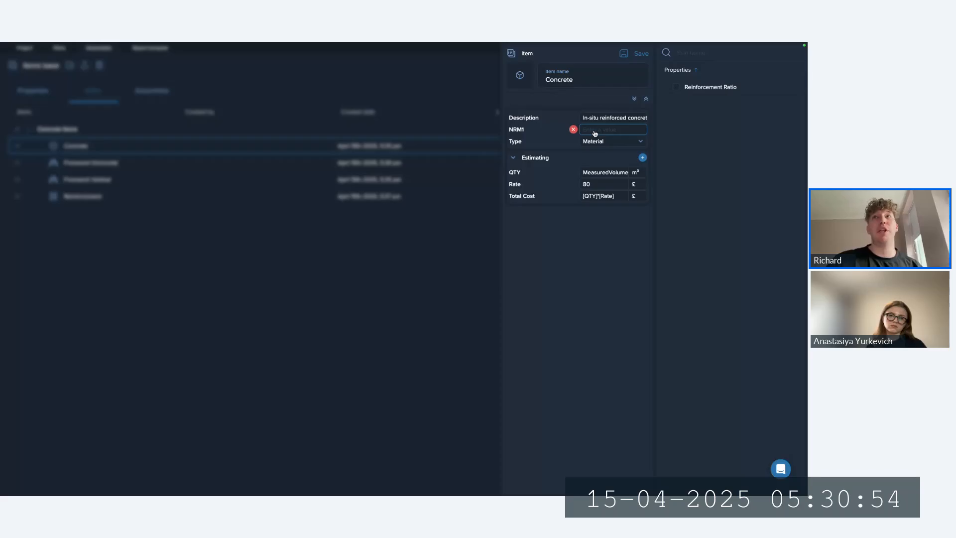
pyautogui.click(106, 147)
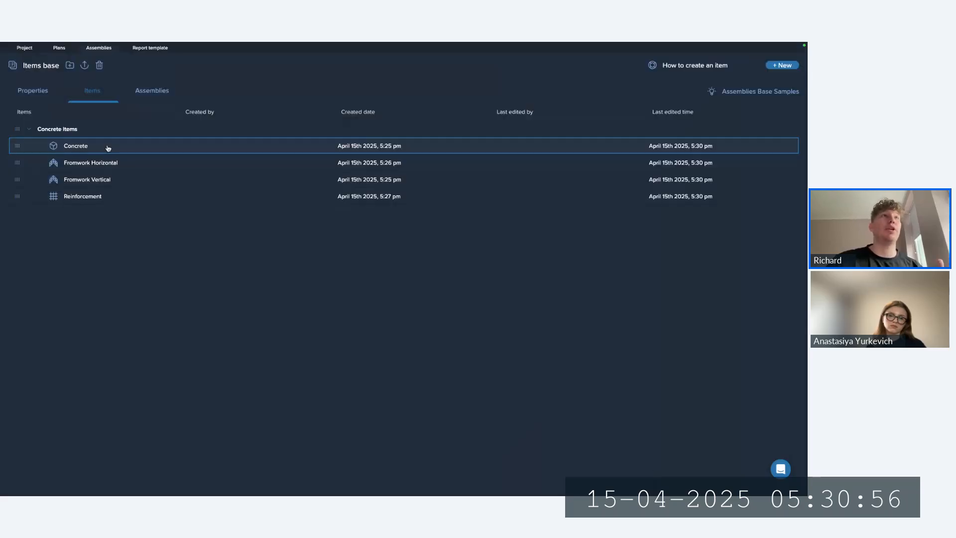
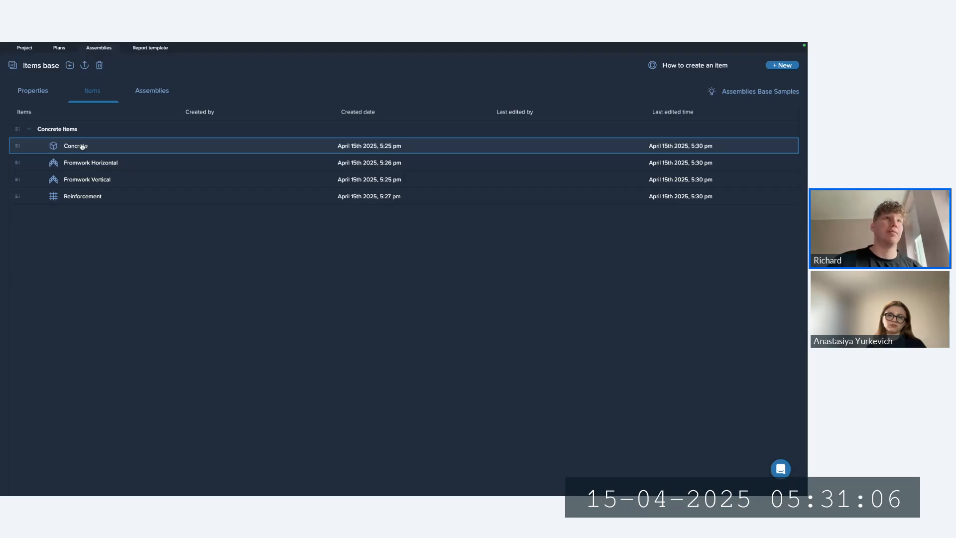
pyautogui.rightClick(90, 149)
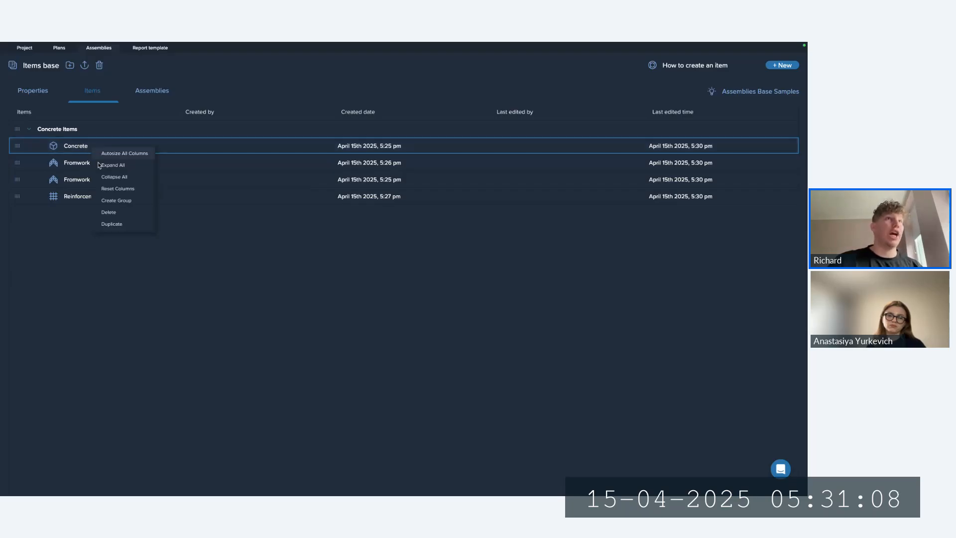
pyautogui.click(111, 224)
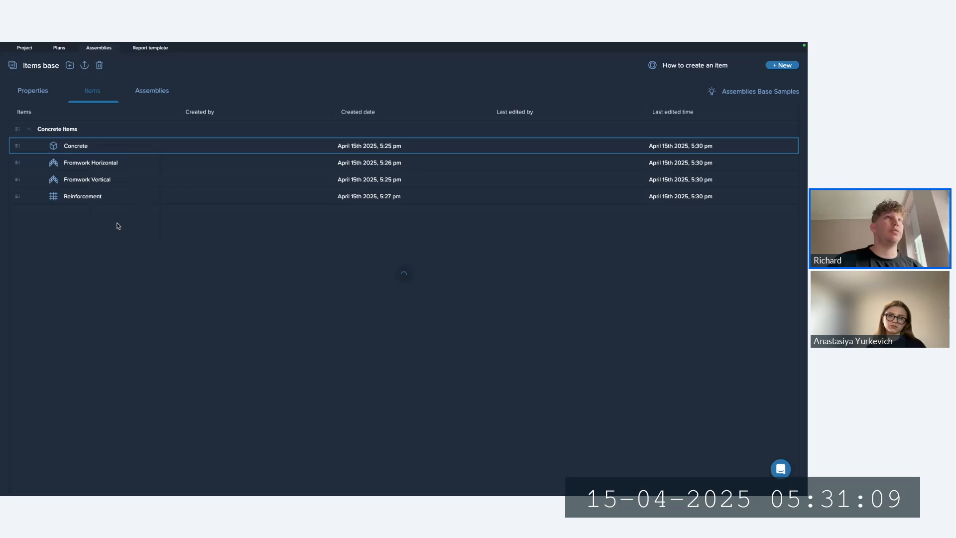
# Open the duplicated Concrete item, rename it Floor tile and give it a tile grid icon.
pyautogui.click(27, 130)
pyautogui.click(70, 146)
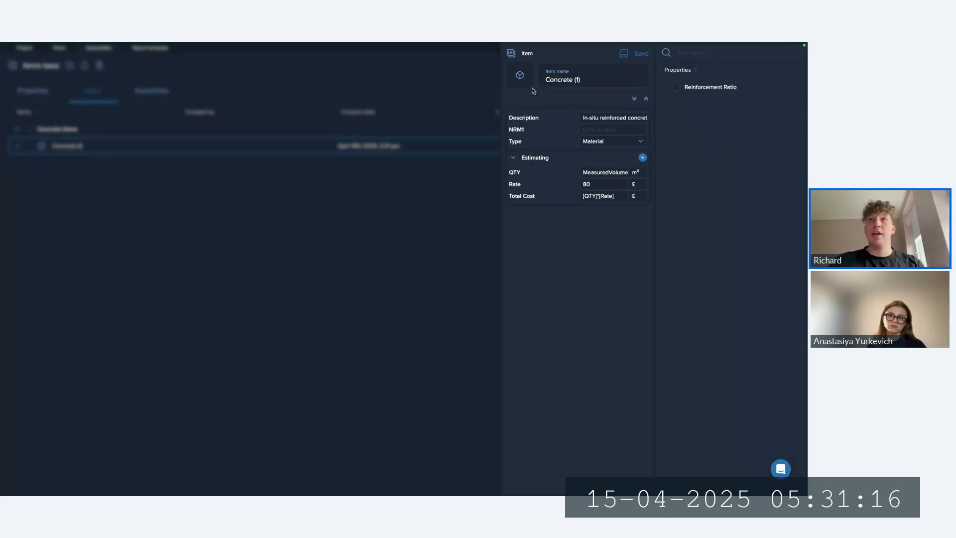
pyautogui.doubleClick(567, 79)
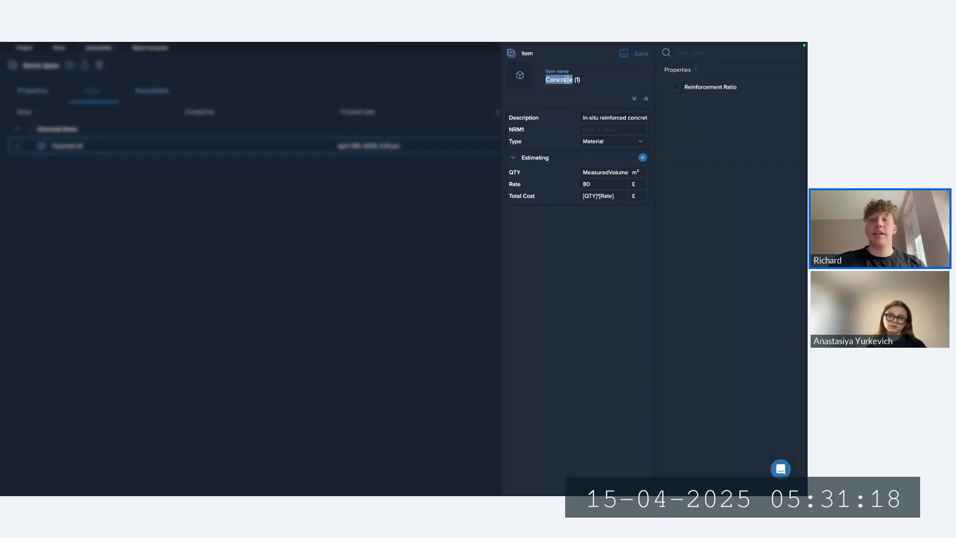
pyautogui.write('Floo')
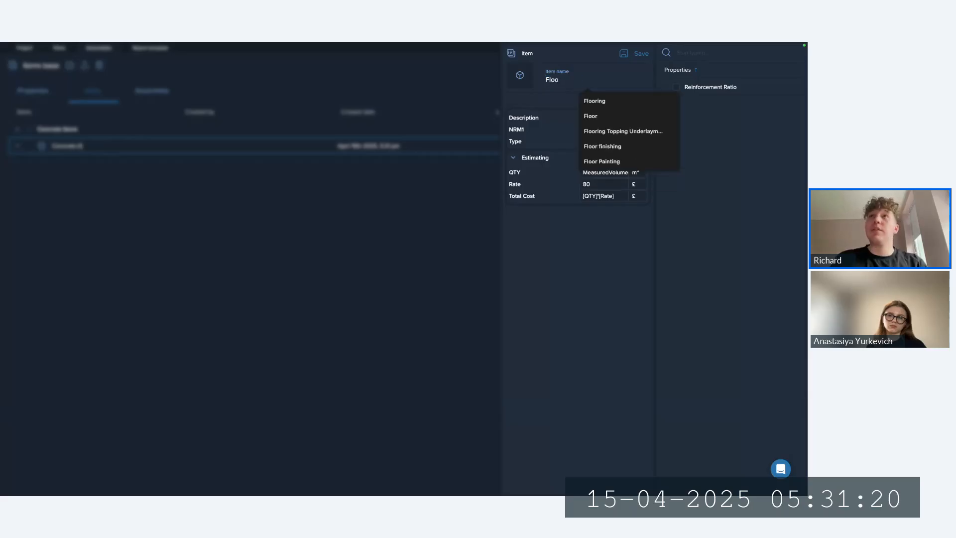
pyautogui.write('r t')
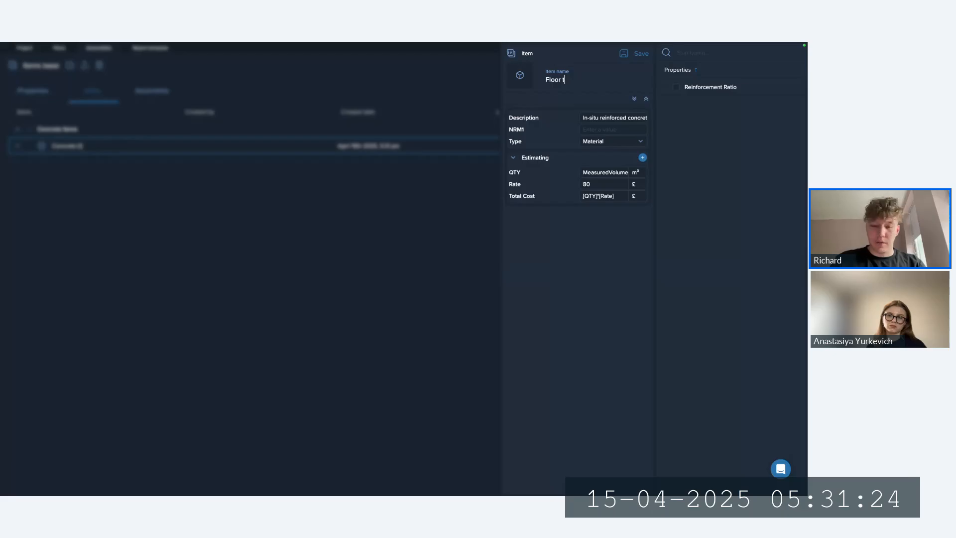
pyautogui.write('ile')
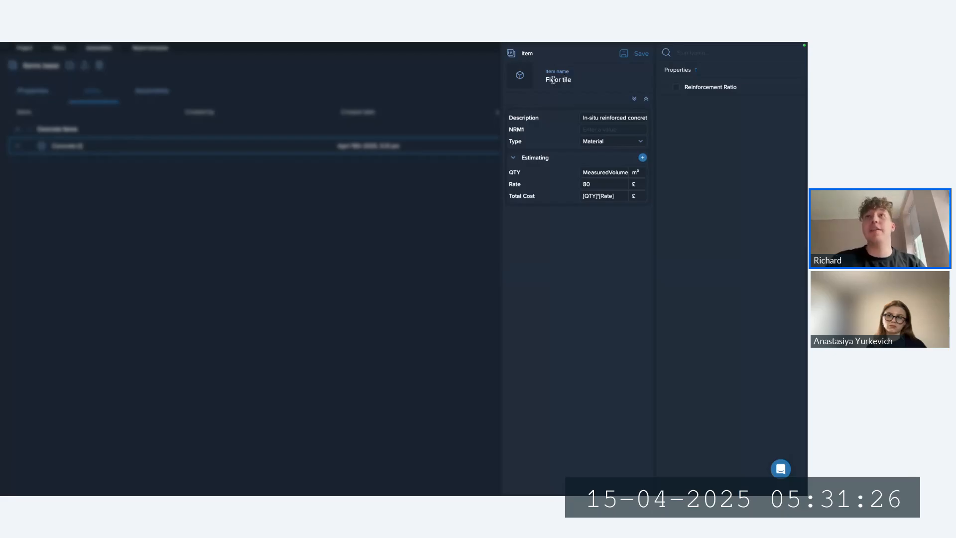
pyautogui.click(519, 75)
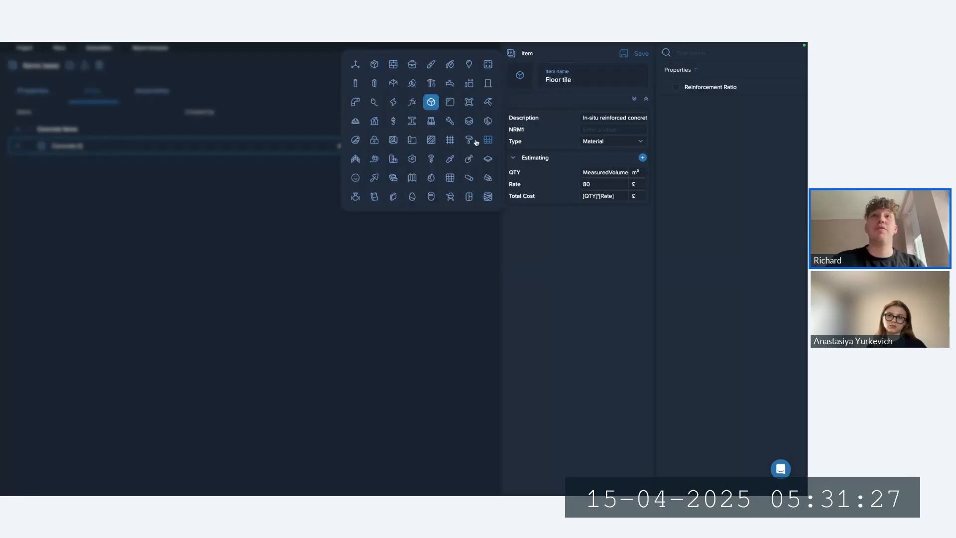
pyautogui.click(453, 178)
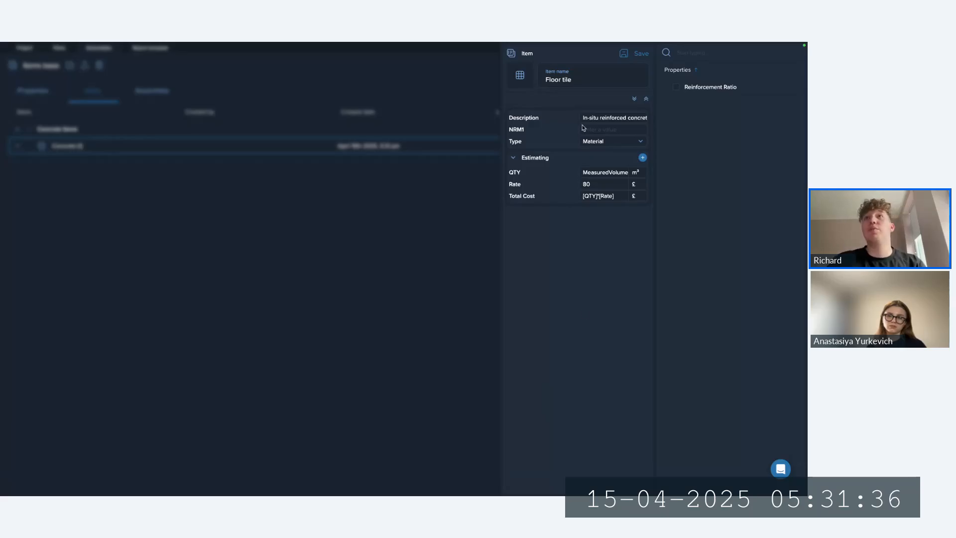
# Replace the Floor tile item's description with Porcelain floor tiles, 300x300 mm.
pyautogui.tripleClick(604, 121)
pyautogui.hotkey('ctrl', 'v')
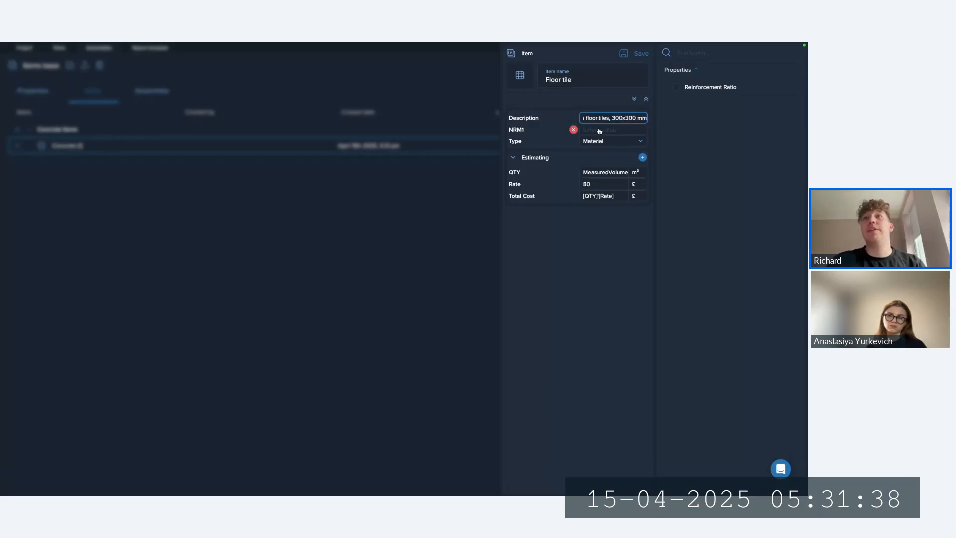
pyautogui.click(605, 224)
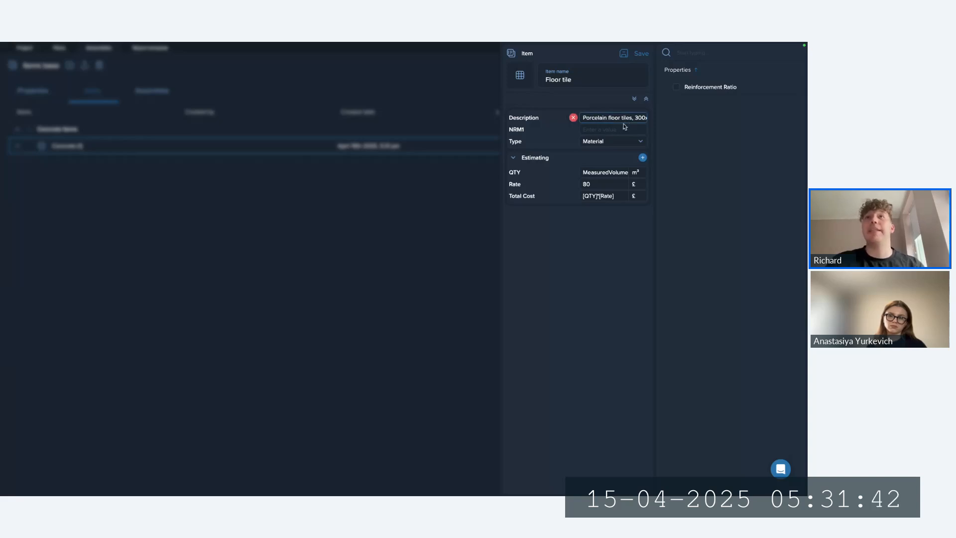
# Assign the NRM1 classification 3.2 Floor finishes, under Internal Finishes, to the Floor tile item.
pyautogui.click(605, 130)
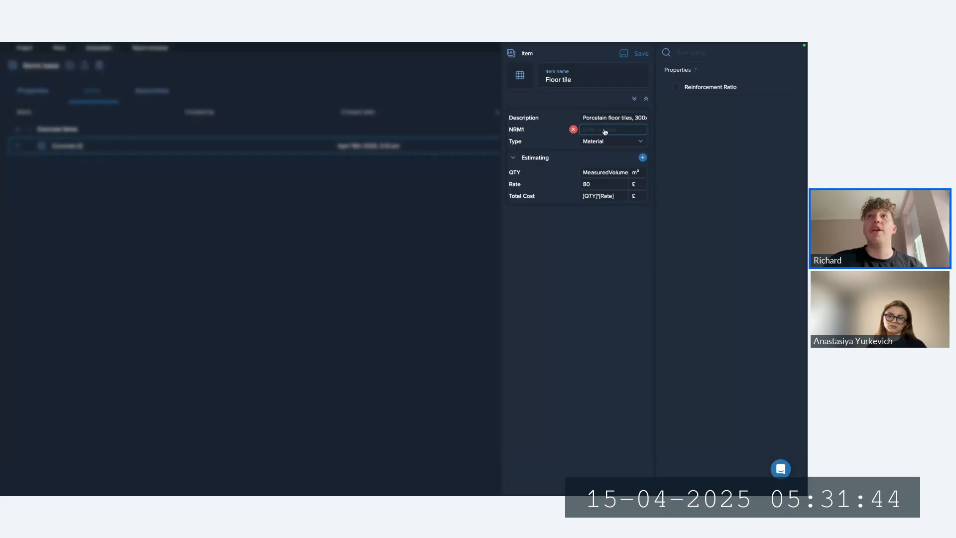
pyautogui.click(600, 130)
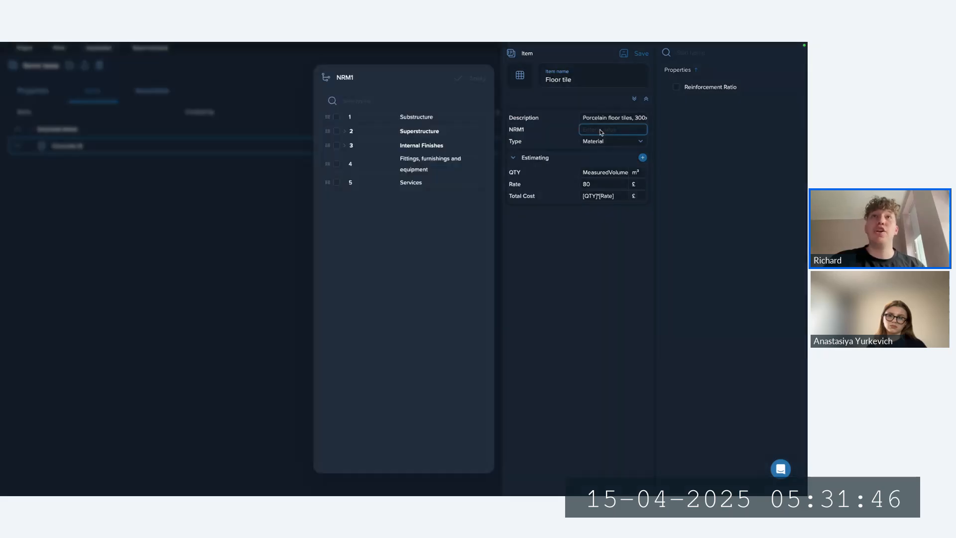
pyautogui.click(348, 146)
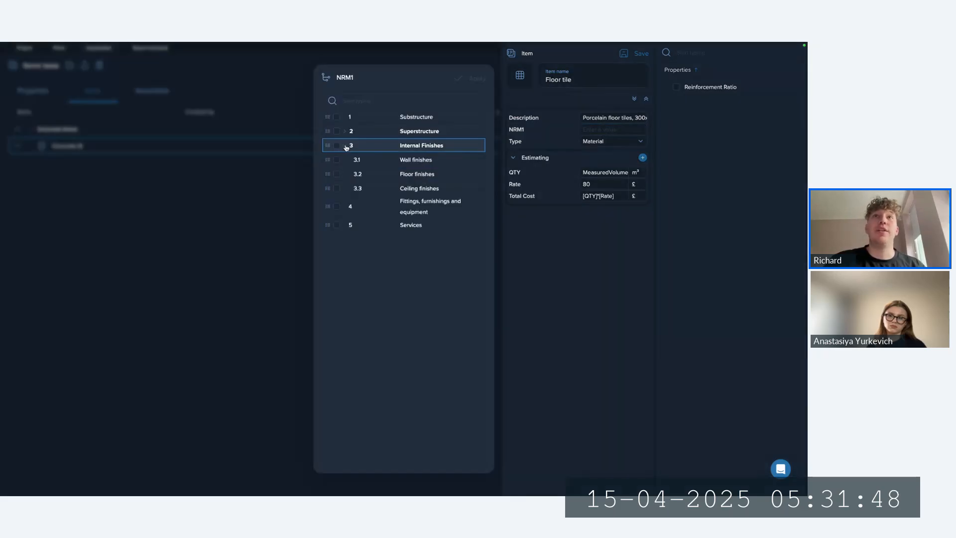
pyautogui.click(337, 174)
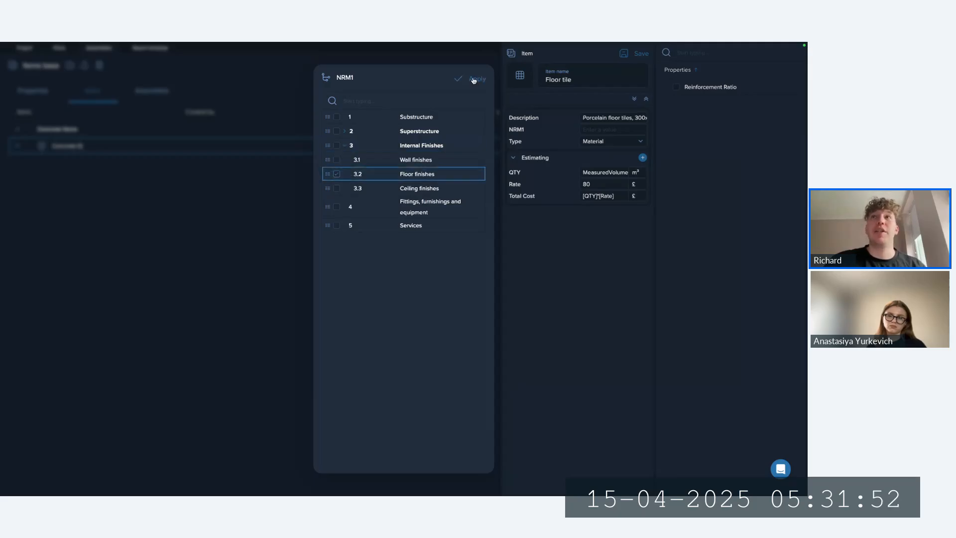
pyautogui.click(473, 81)
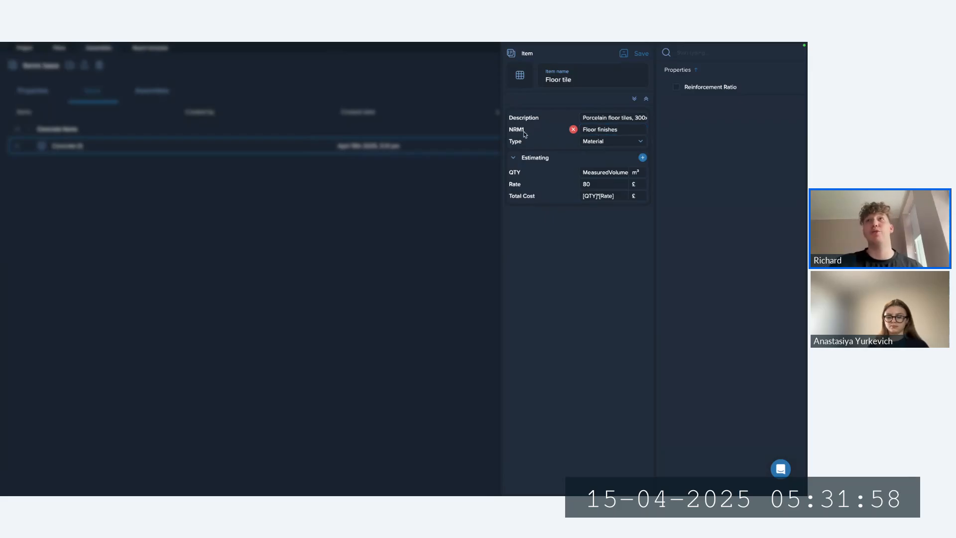
# Change the Floor tile item's QTY formula to MeasuredArea() and set the QTY unit to m².
pyautogui.click(603, 178)
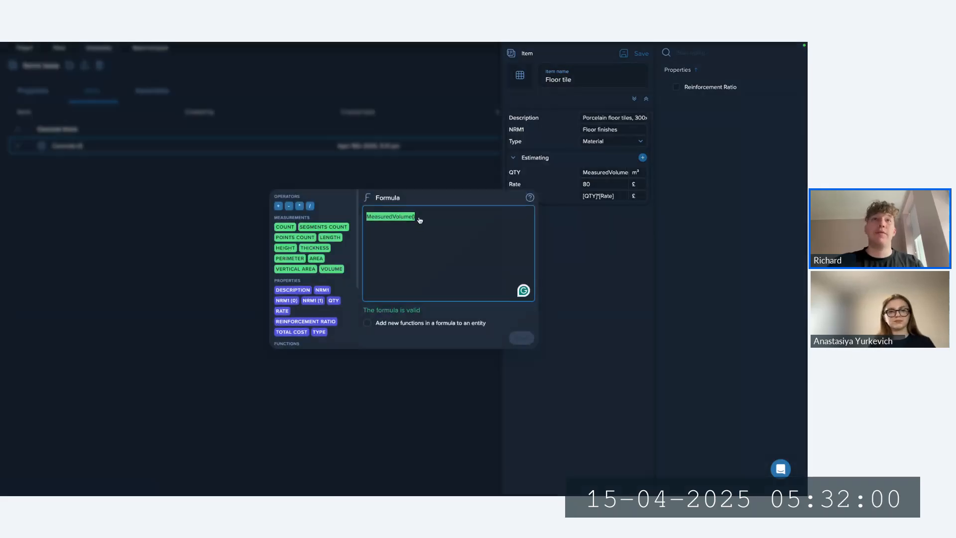
pyautogui.moveTo(420, 219); pyautogui.dragTo(396, 219)
pyautogui.press('BackSpace')
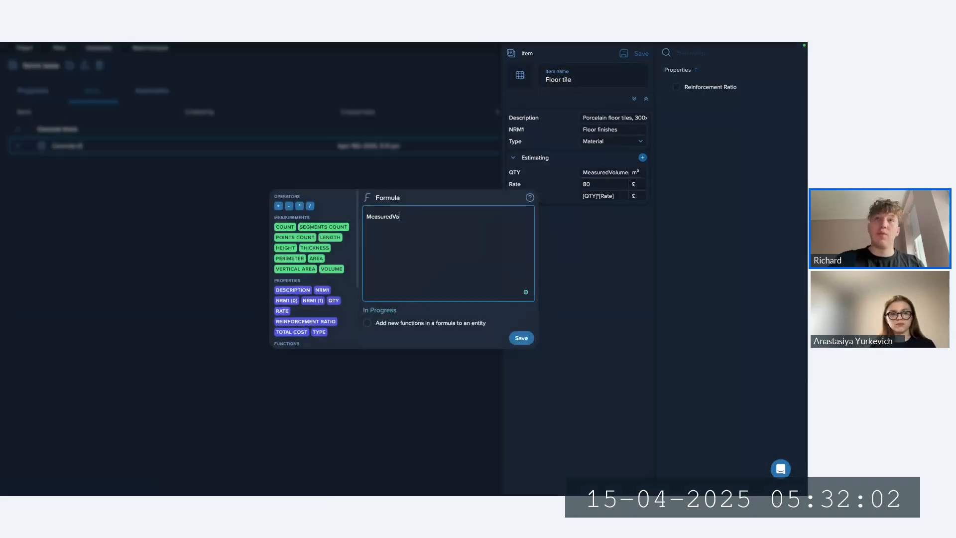
pyautogui.write('ar')
pyautogui.press('BackSpace')
pyautogui.press('BackSpace')
pyautogui.press('BackSpace')
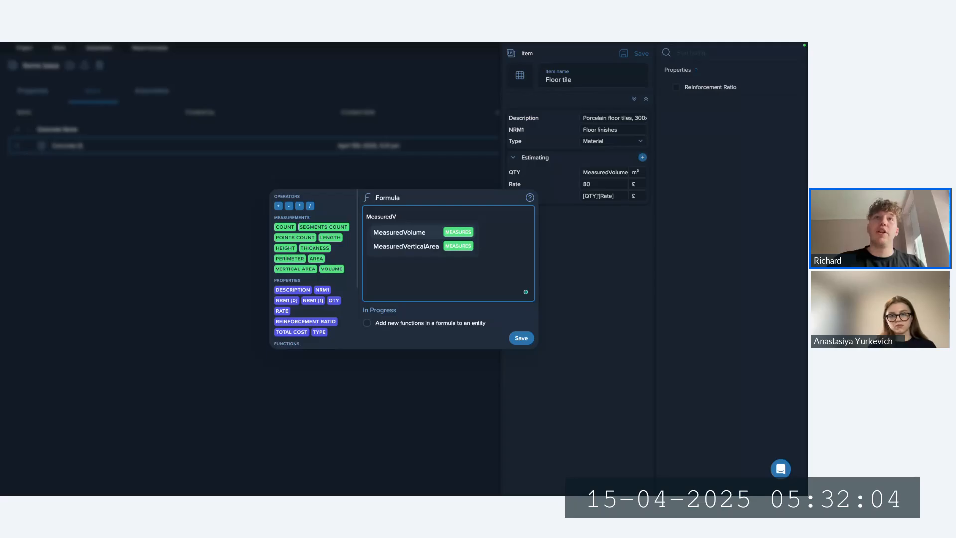
pyautogui.write('a')
pyautogui.click(419, 235)
pyautogui.click(521, 338)
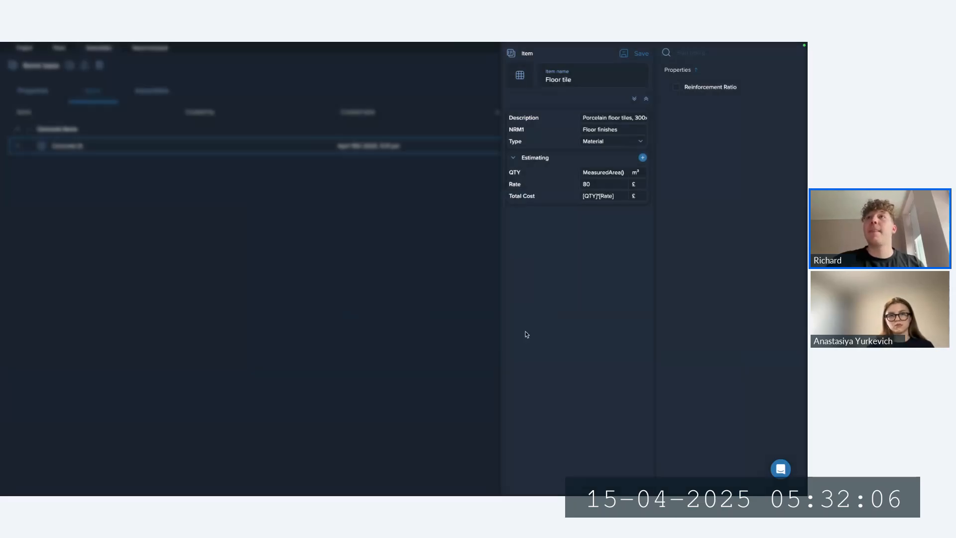
pyautogui.click(639, 173)
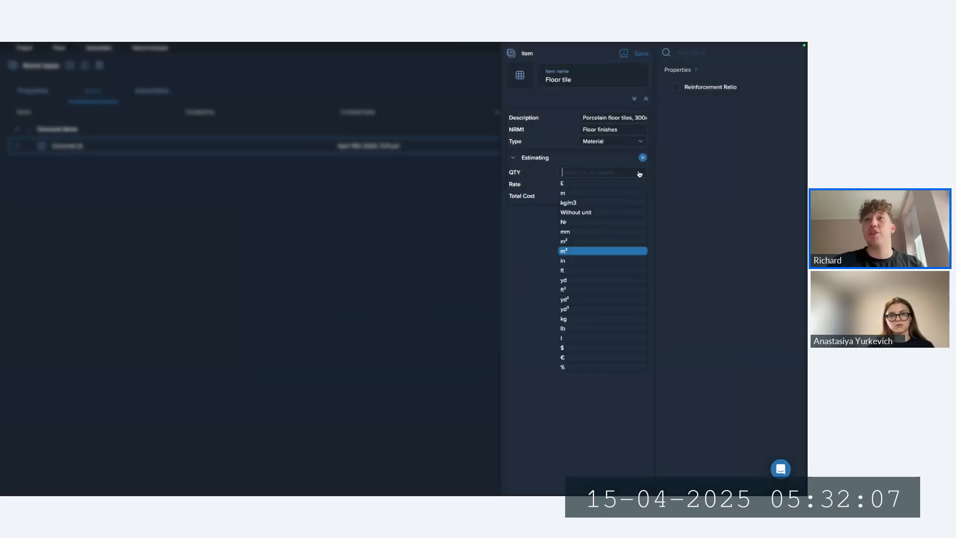
pyautogui.click(576, 243)
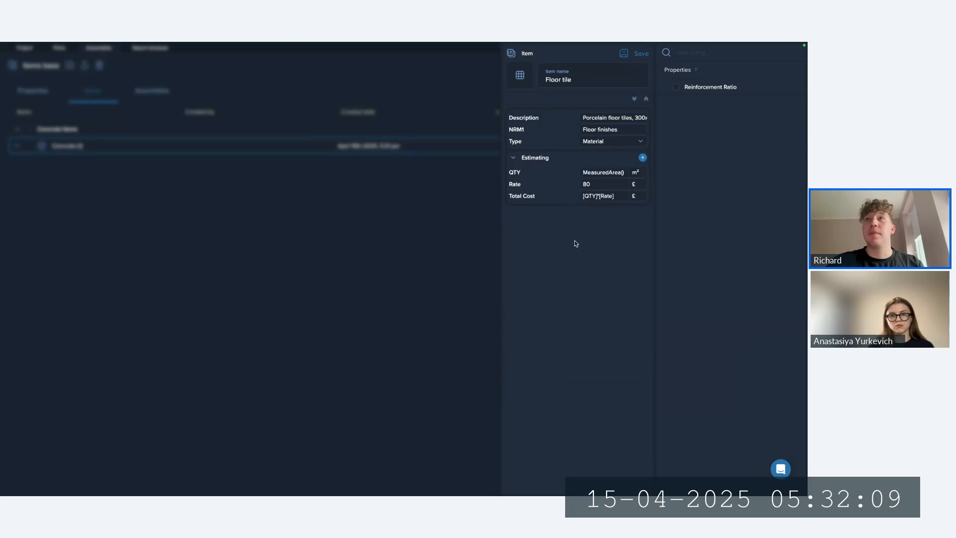
# Set the Floor tile item's rate to £32 and save the item.
pyautogui.doubleClick(595, 186)
pyautogui.write('32')
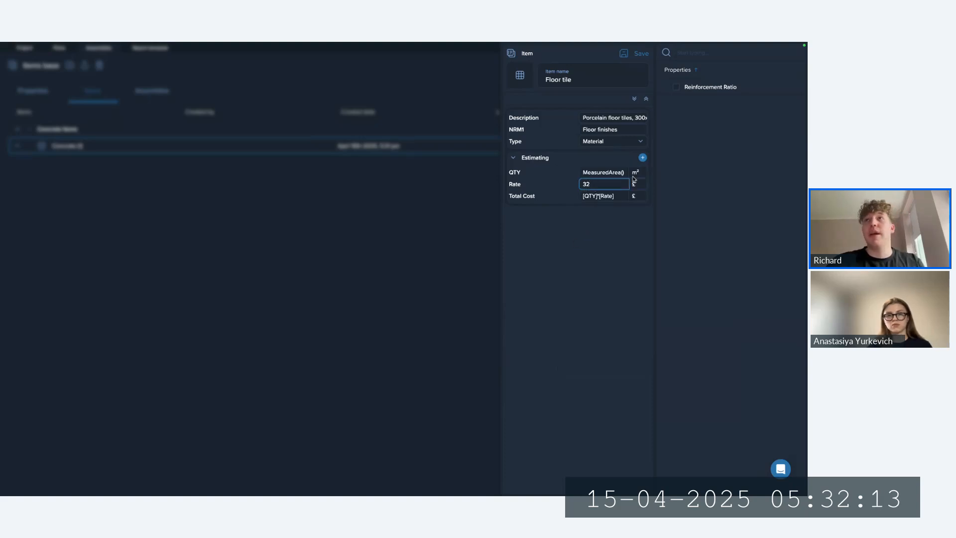
pyautogui.click(621, 227)
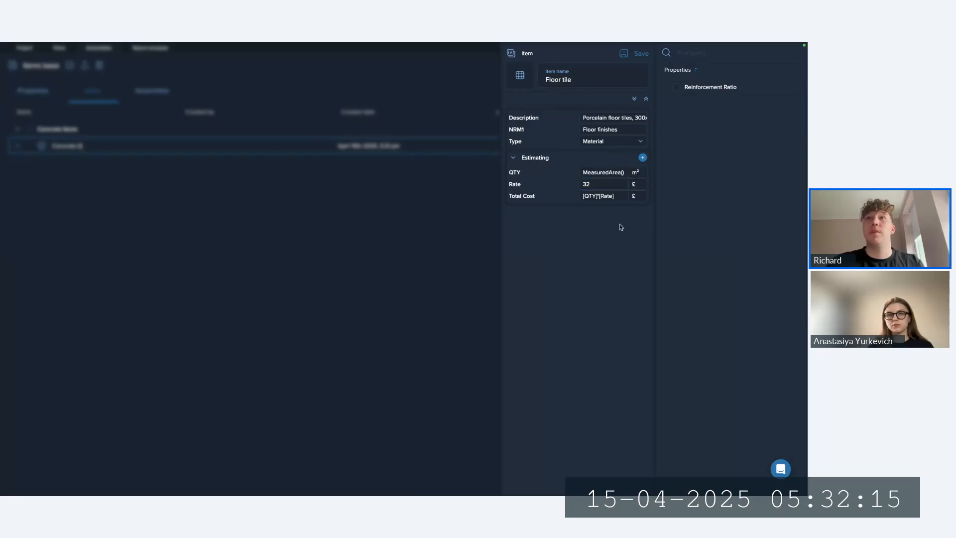
pyautogui.click(638, 54)
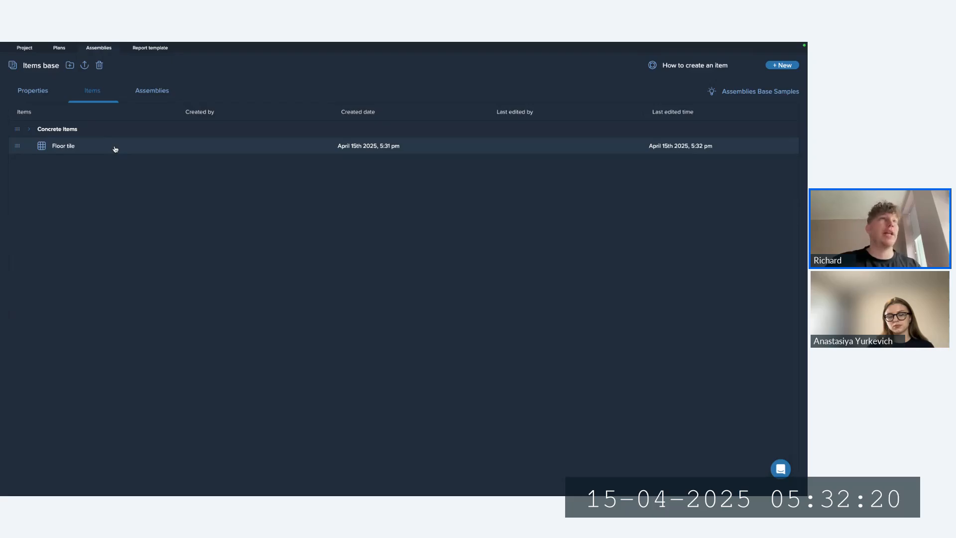
# Duplicate the Floor tile item and rename the copy Floor hardwood.
pyautogui.rightClick(115, 149)
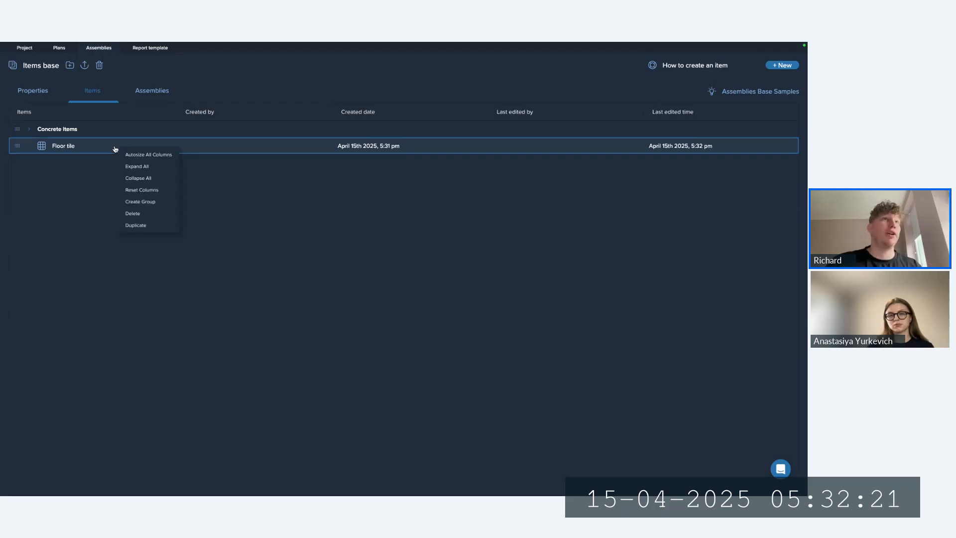
pyautogui.click(146, 226)
pyautogui.click(77, 164)
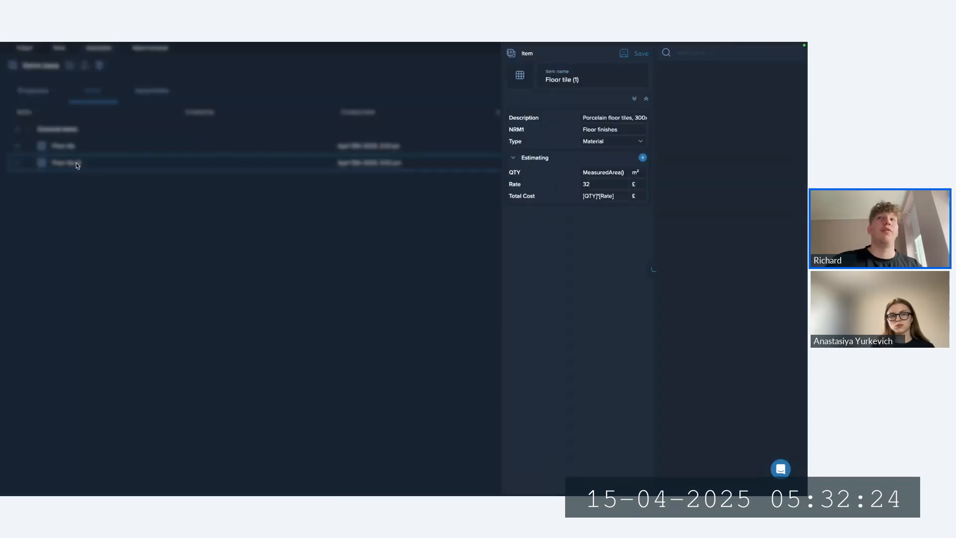
pyautogui.click(594, 80)
pyautogui.moveTo(594, 80); pyautogui.dragTo(562, 78)
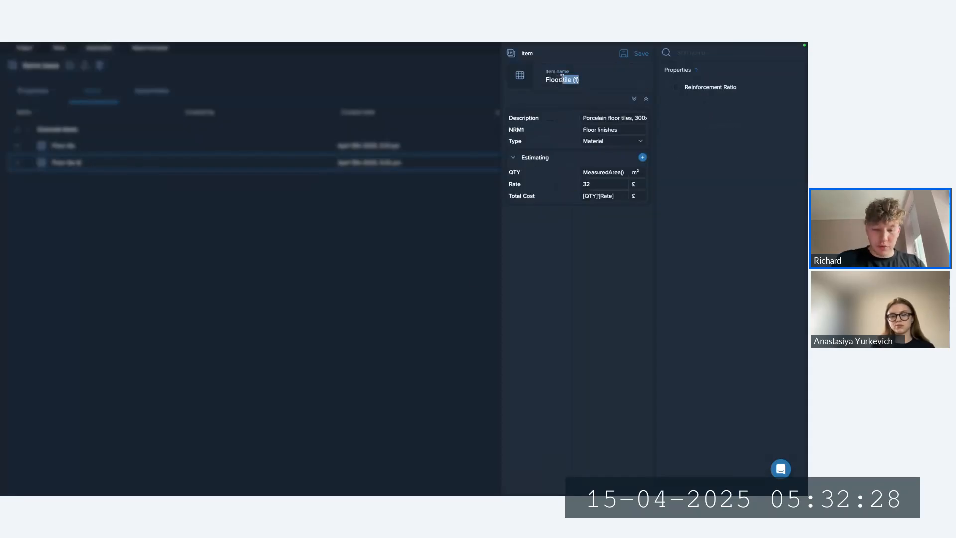
pyautogui.write('hardwood')
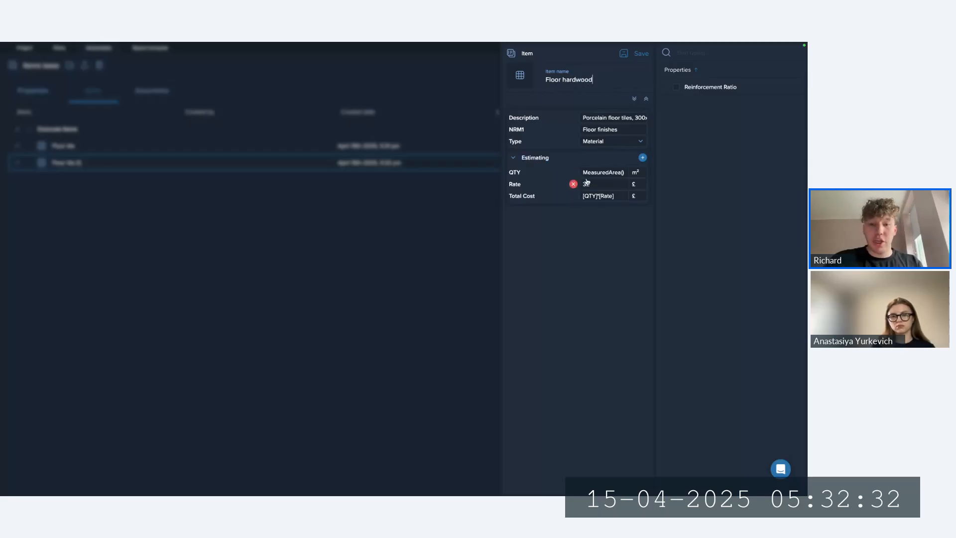
# Replace the Floor hardwood item's description with the solid hardwood flooring text, set its rate to £65 and save it.
pyautogui.click(598, 119)
pyautogui.hotkey('ctrl', 'v')
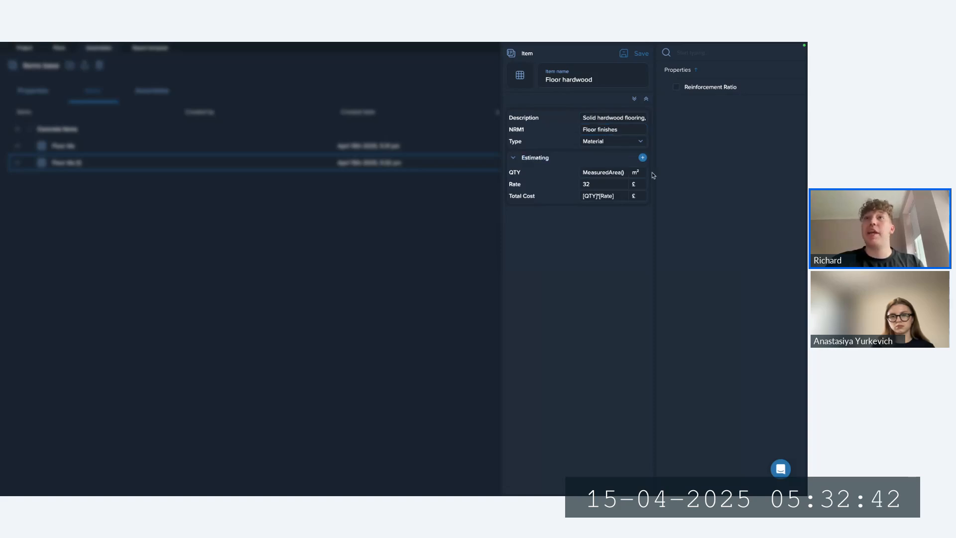
pyautogui.click(606, 184)
pyautogui.moveTo(604, 184); pyautogui.dragTo(581, 184)
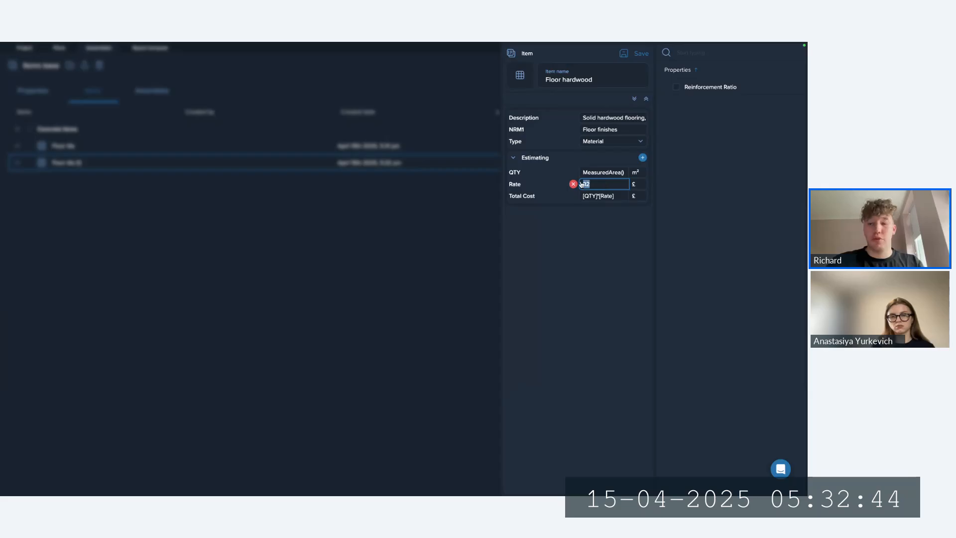
pyautogui.write('6')
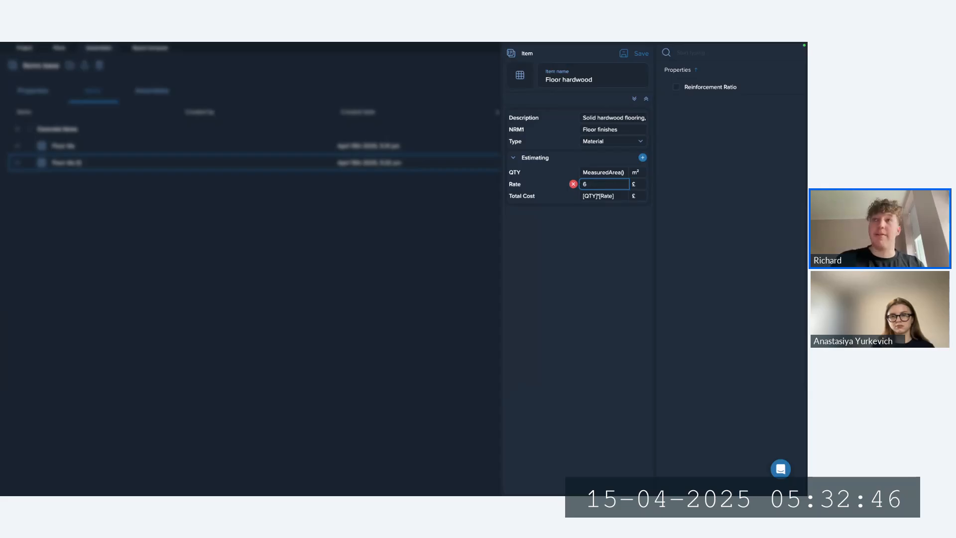
pyautogui.write('5')
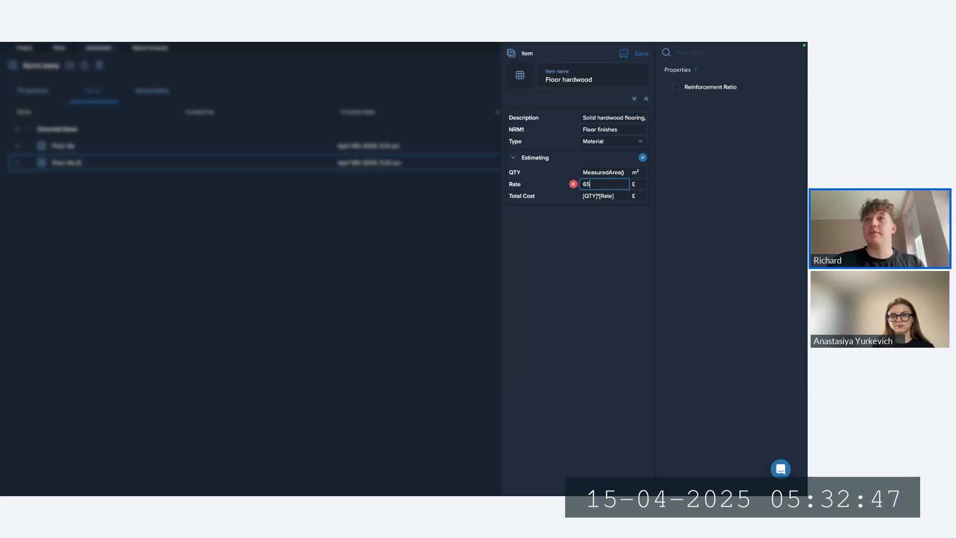
pyautogui.click(637, 55)
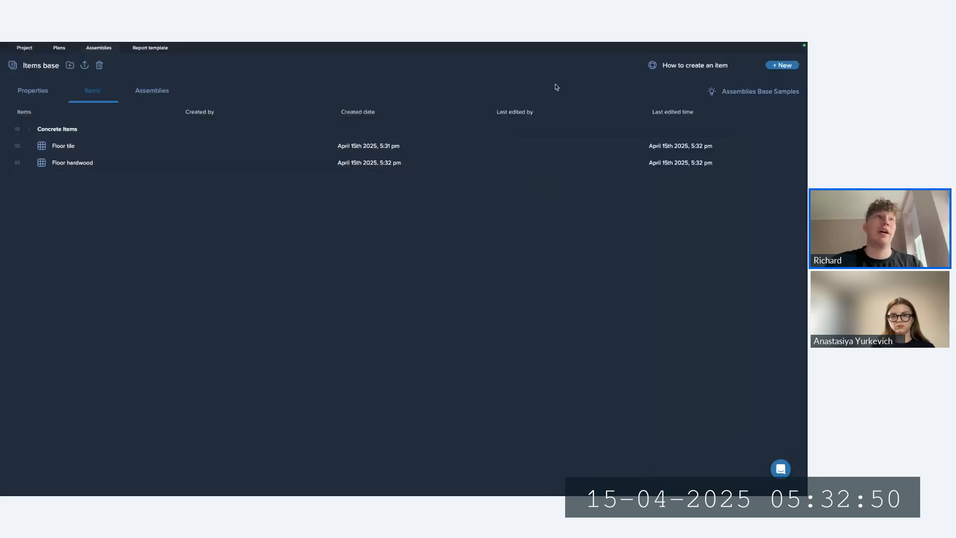
# Duplicate the Floor hardwood item and rename the copy Wall painting.
pyautogui.rightClick(73, 164)
pyautogui.click(94, 241)
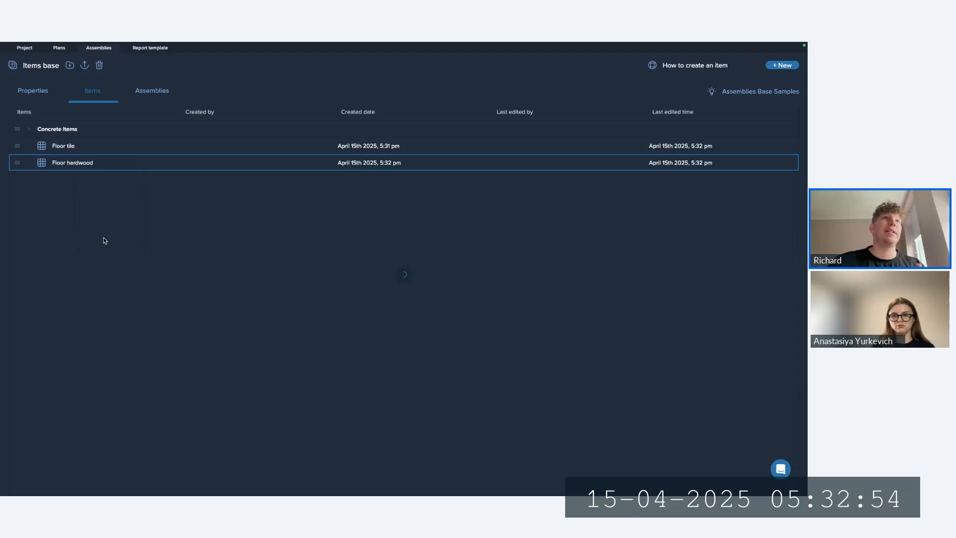
pyautogui.click(75, 163)
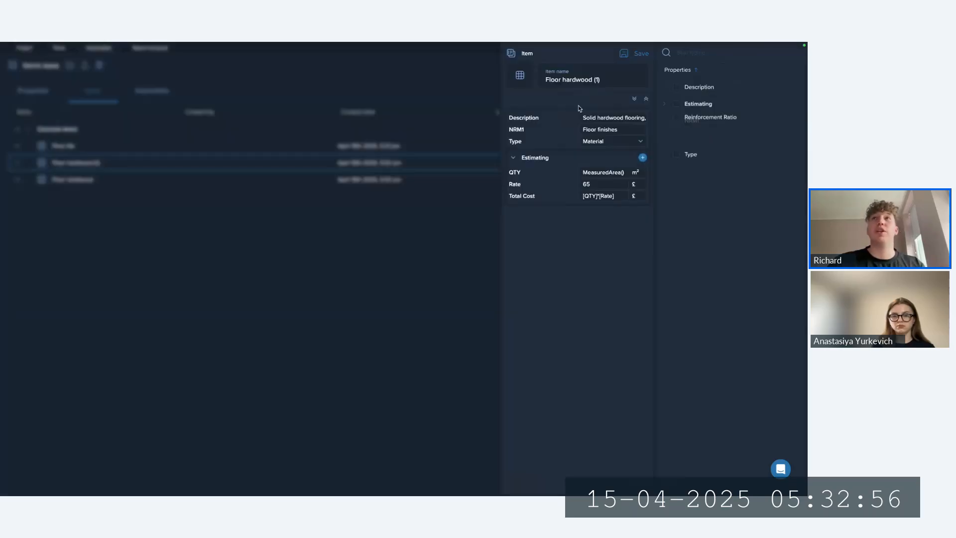
pyautogui.moveTo(600, 79); pyautogui.dragTo(545, 79)
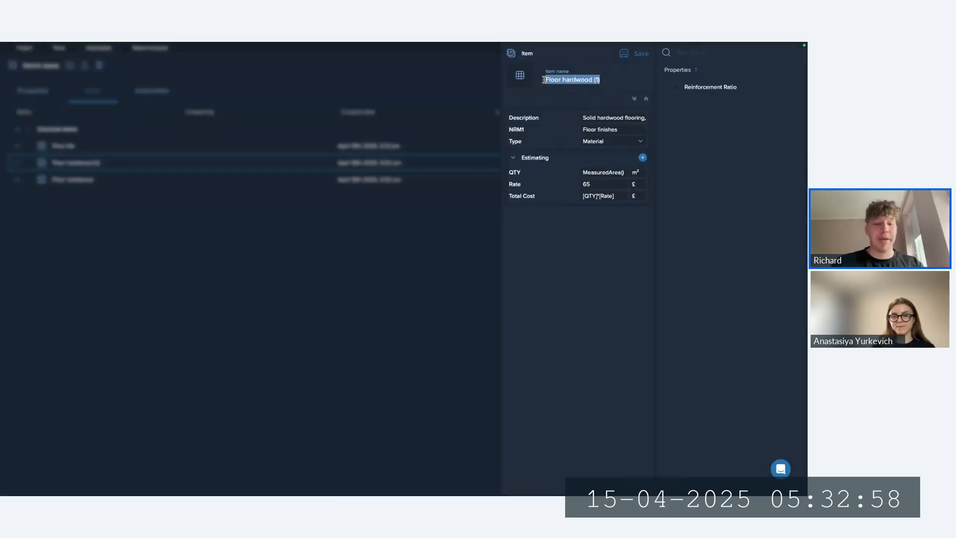
pyautogui.write('Wall painting')
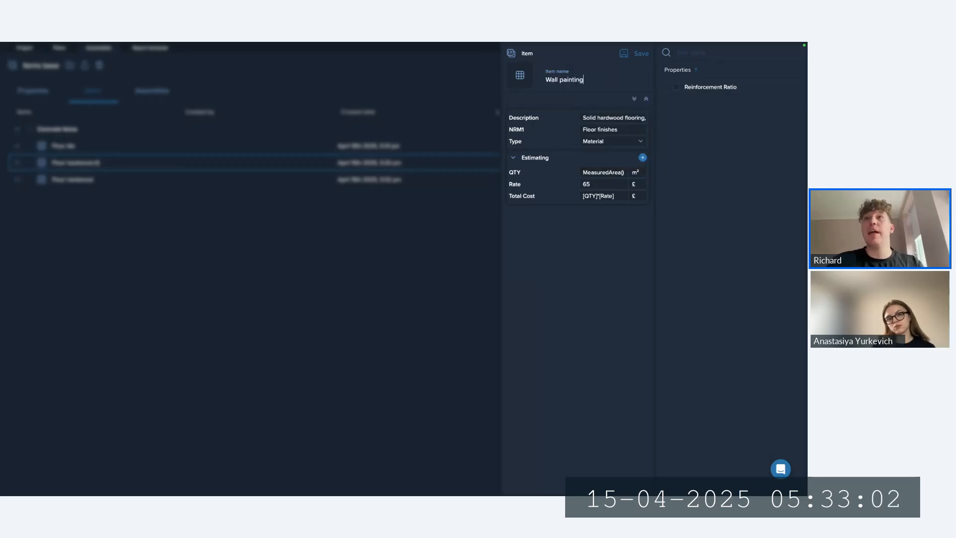
# Replace the Wall painting item's description with the copied text beginning "Wall painting, 2 coats of".
pyautogui.click(572, 117)
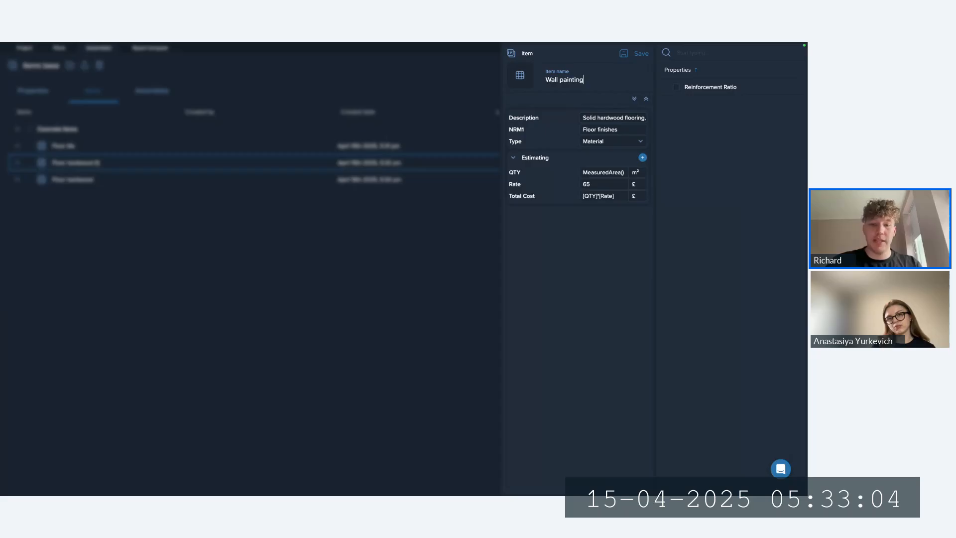
pyautogui.doubleClick(603, 118)
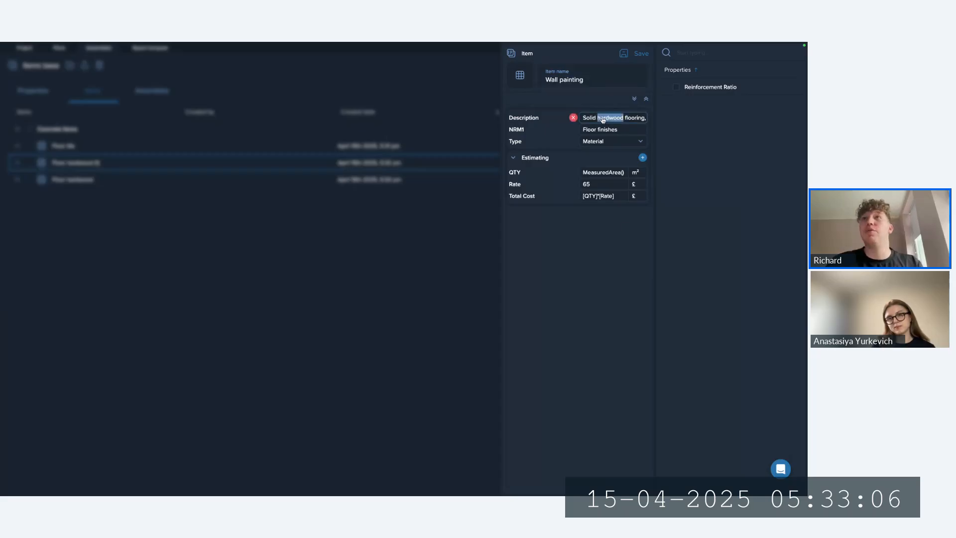
pyautogui.press('super+a')
pyautogui.press('super+v')
pyautogui.click(632, 227)
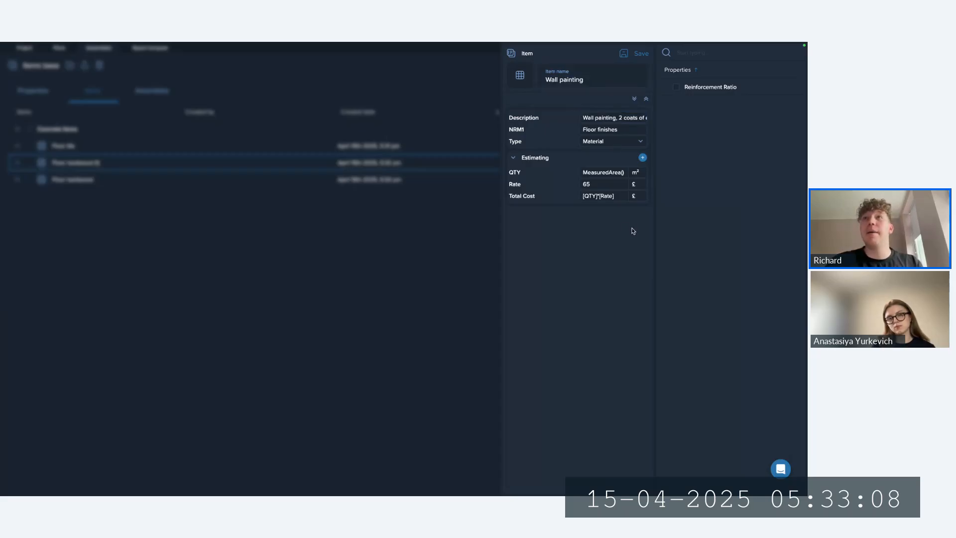
# Change the Wall painting item's NRM1 classification to 3.1 Wall finishes, under Internal Finishes.
pyautogui.click(608, 132)
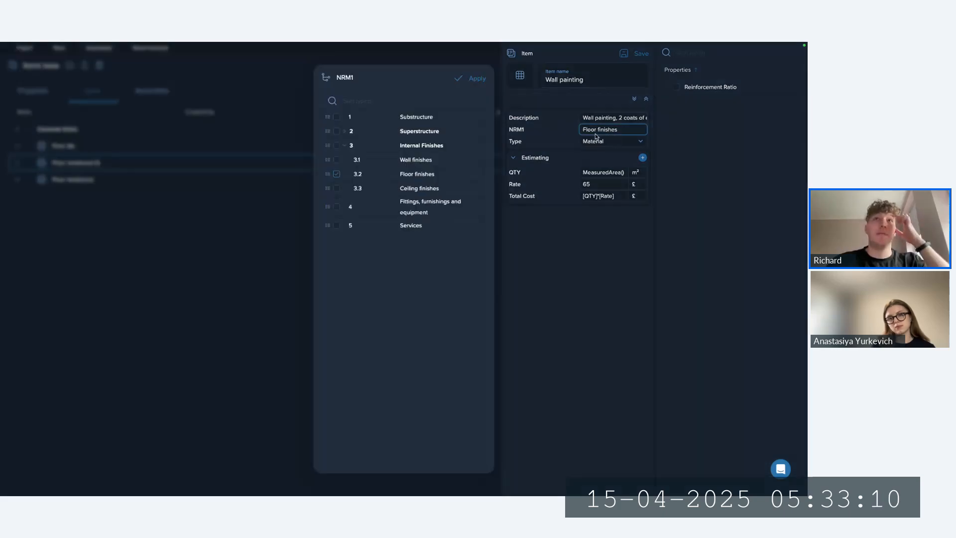
pyautogui.click(337, 160)
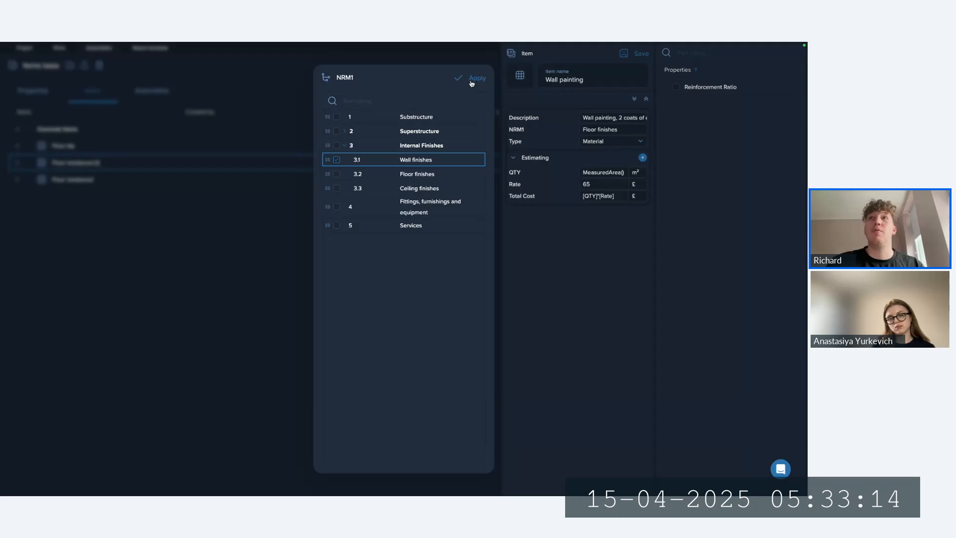
pyautogui.click(472, 78)
# Change the Wall painting item's QTY formula to the MeasuredVerticalArea measurement.
pyautogui.click(603, 173)
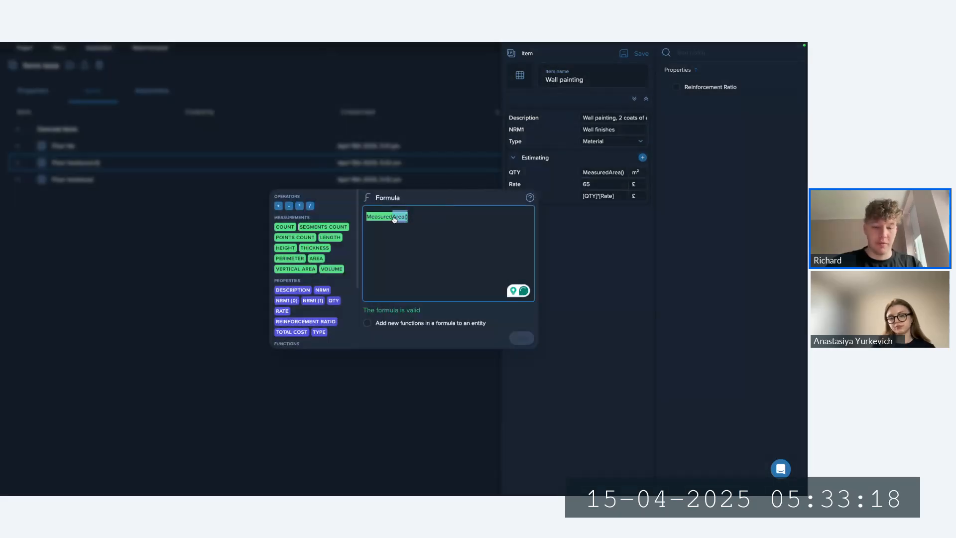
pyautogui.write('v')
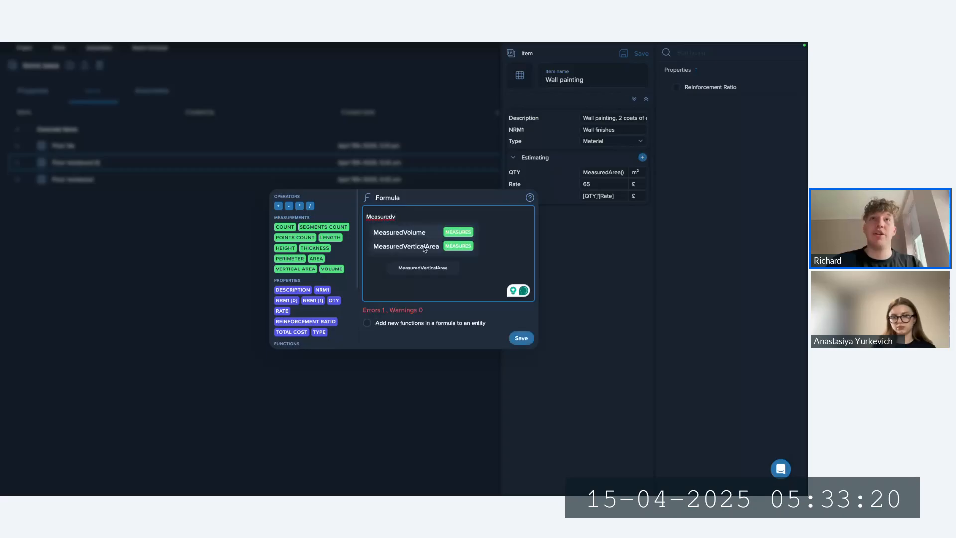
pyautogui.click(406, 246)
pyautogui.click(517, 338)
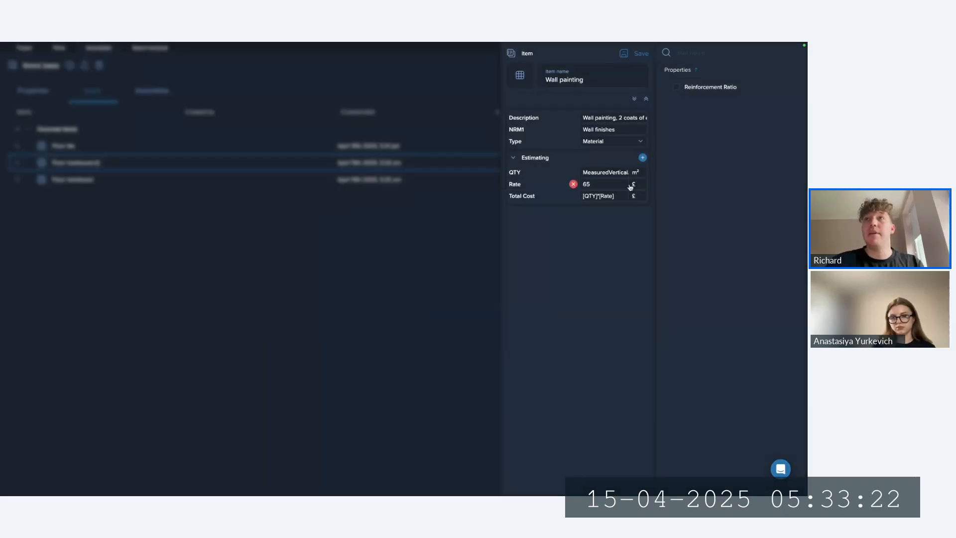
# Set the Wall painting item's rate to £6.
pyautogui.click(573, 184)
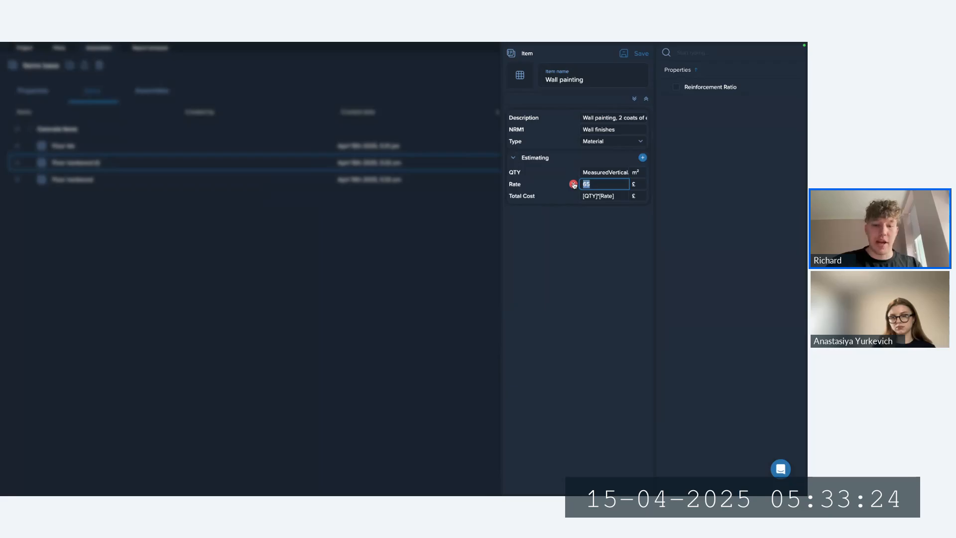
pyautogui.write('6')
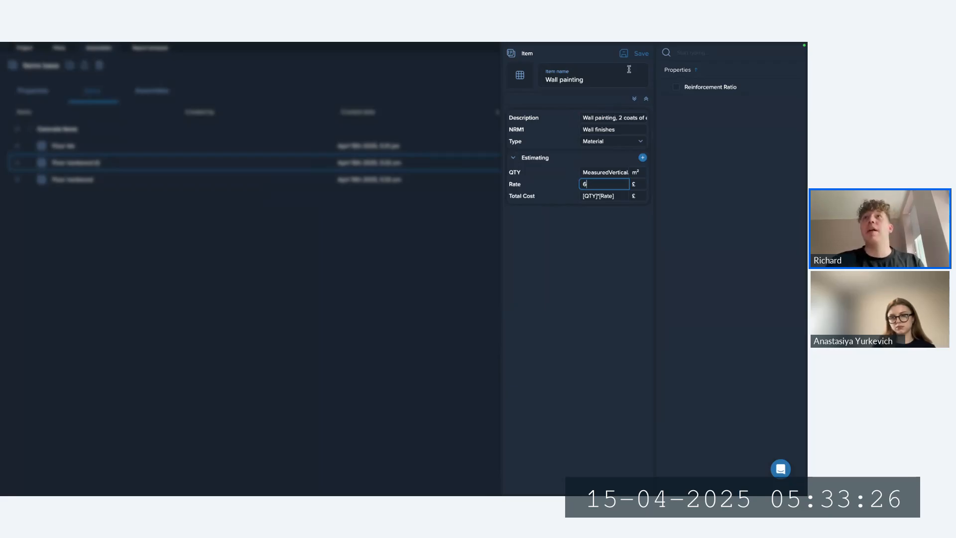
pyautogui.click(633, 54)
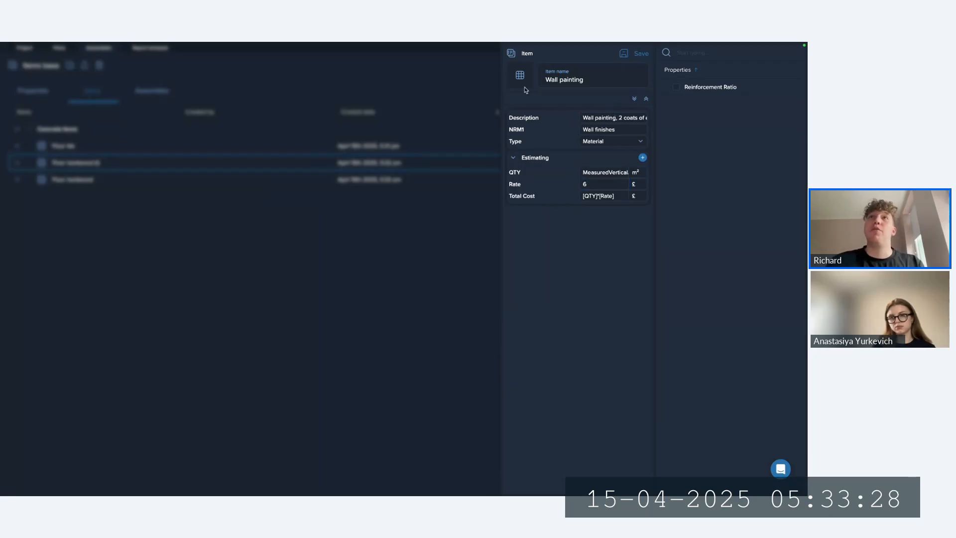
# Change the Wall painting item's icon to the paint symbol and save the item.
pyautogui.click(519, 75)
pyautogui.click(450, 65)
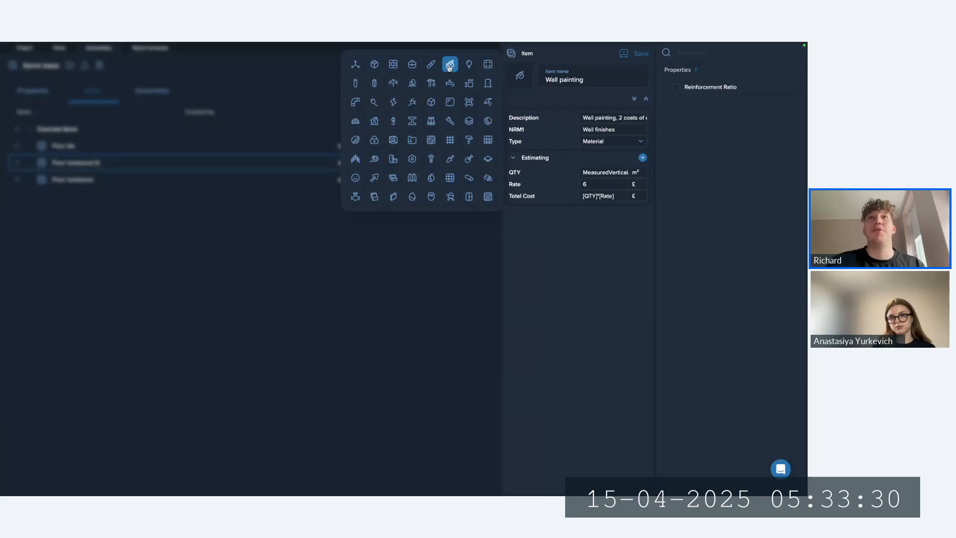
pyautogui.click(639, 54)
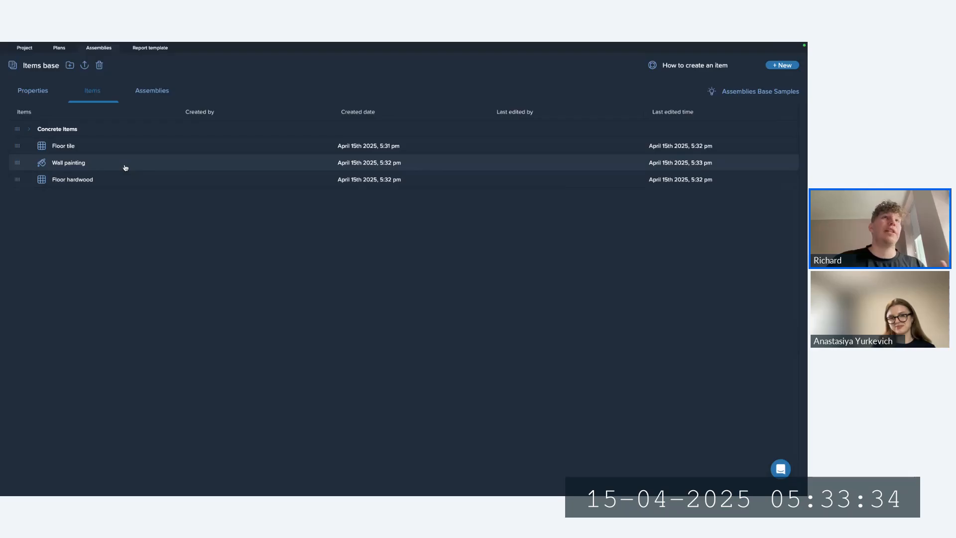
# Duplicate the Wall painting item in the items base.
pyautogui.rightClick(125, 167)
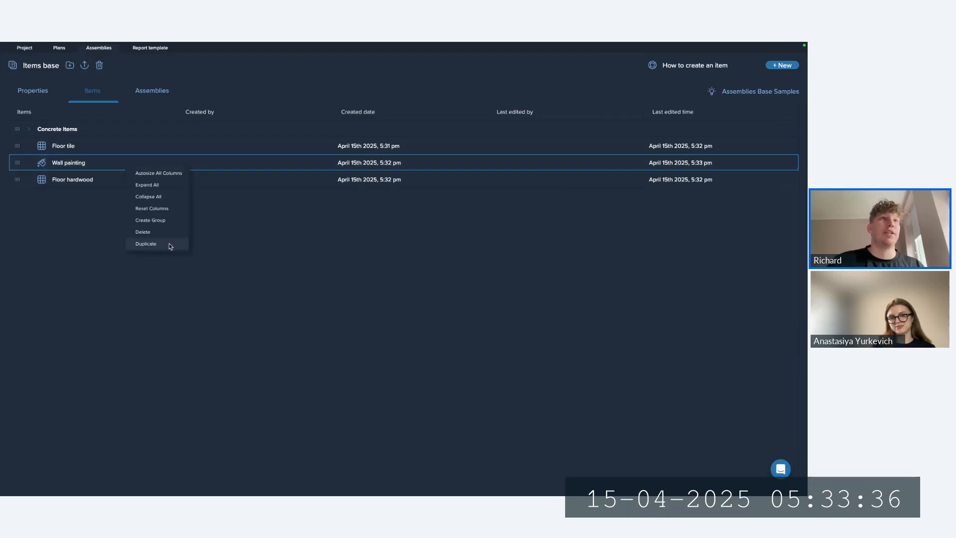
pyautogui.click(76, 146)
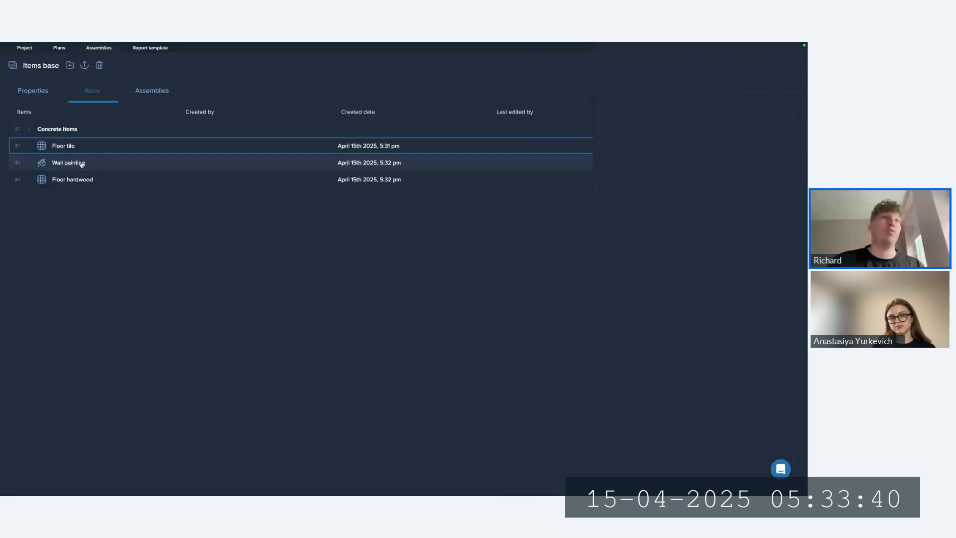
pyautogui.rightClick(86, 165)
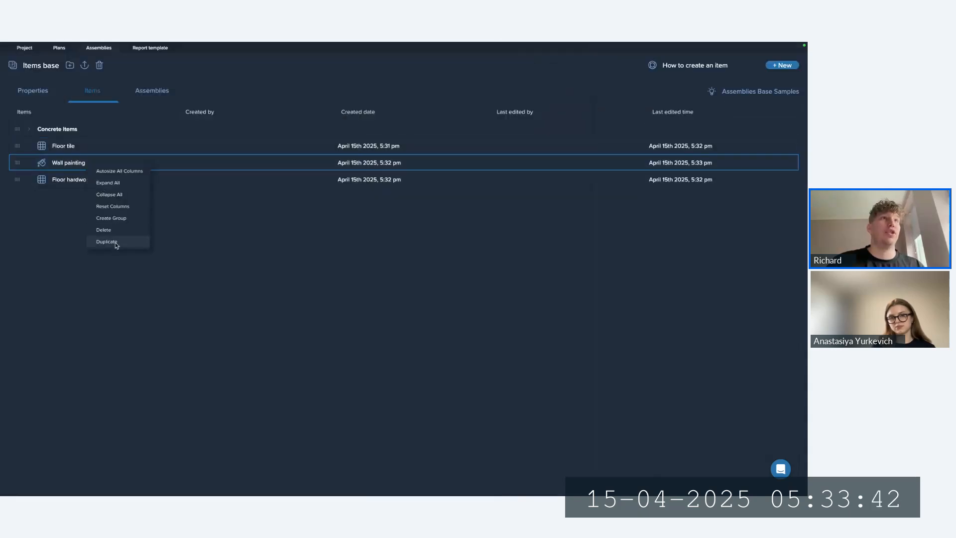
pyautogui.click(115, 243)
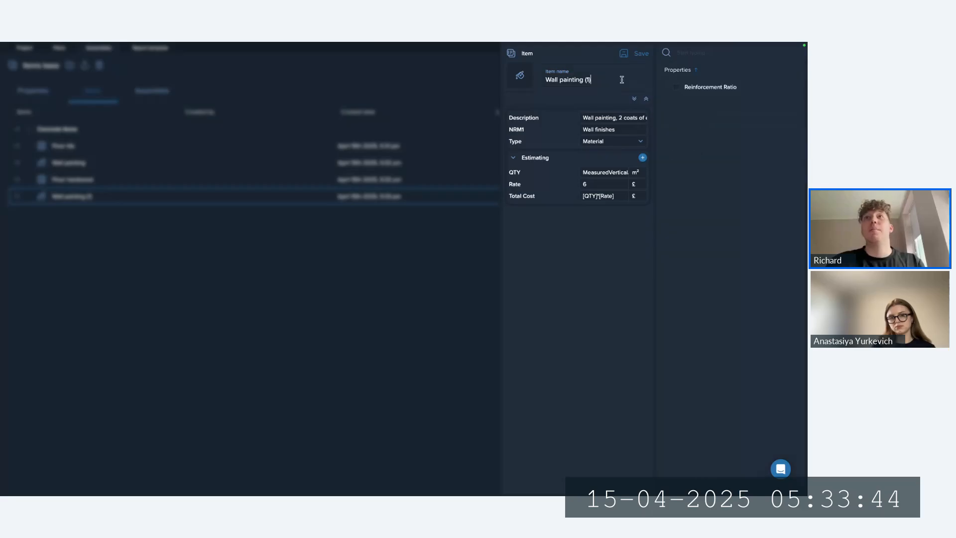
# Rename the duplicated item as "Ceiling painting".
pyautogui.tripleClick(569, 80)
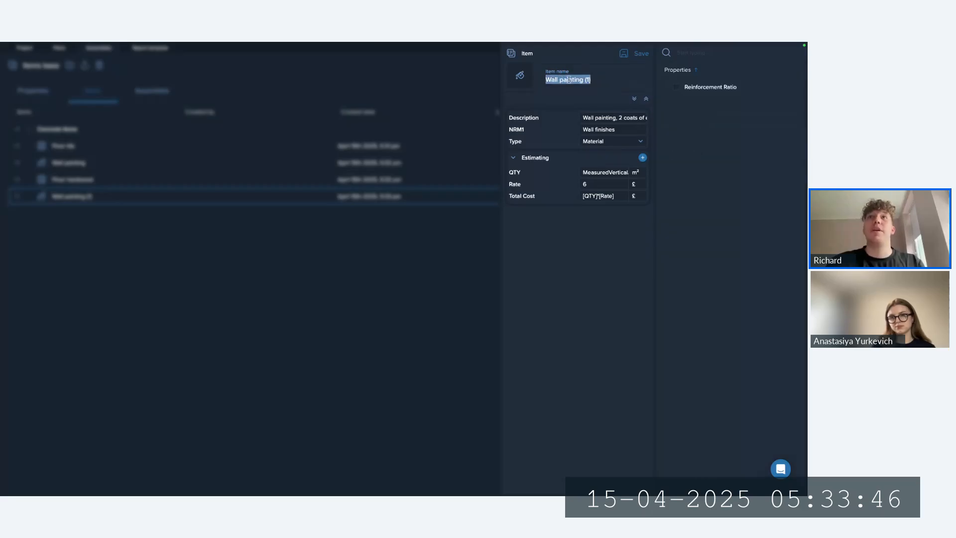
pyautogui.click(587, 80)
pyautogui.press('BackSpace')
pyautogui.press('BackSpace')
pyautogui.press('BackSpace')
pyautogui.press('BackSpace')
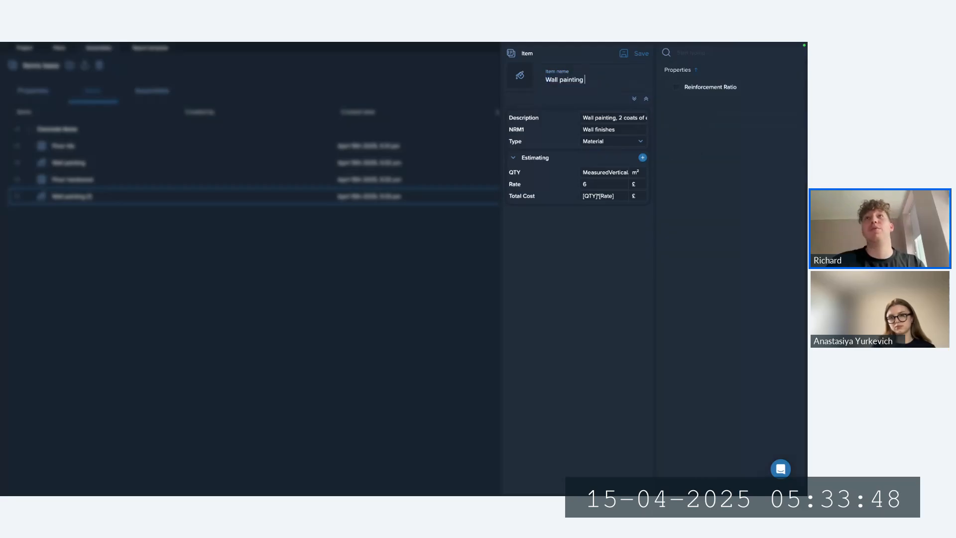
pyautogui.moveTo(558, 80); pyautogui.dragTo(532, 79)
pyautogui.write('Ceiling')
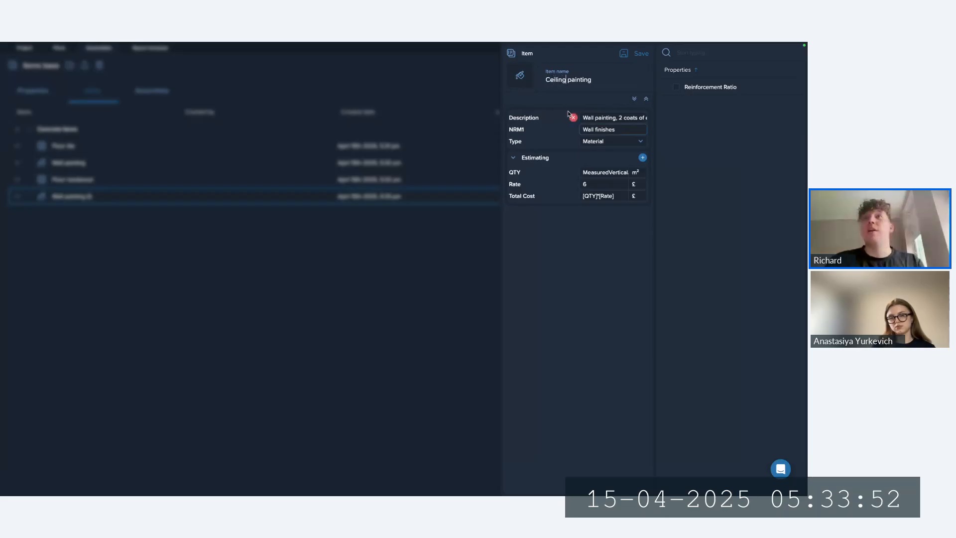
# Set the Ceiling painting item's NRM1 classification to 3.3 Ceiling finishes.
pyautogui.click(612, 129)
pyautogui.click(369, 188)
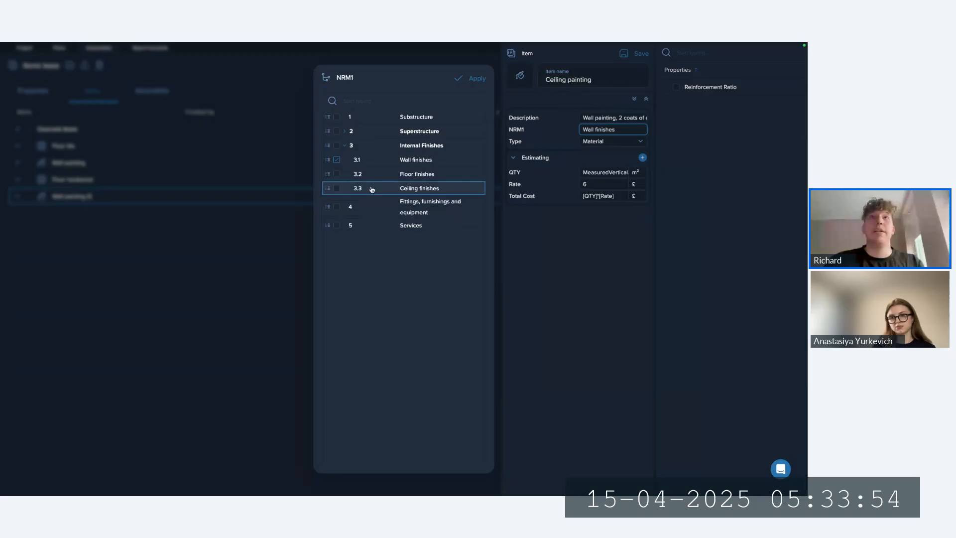
pyautogui.click(473, 79)
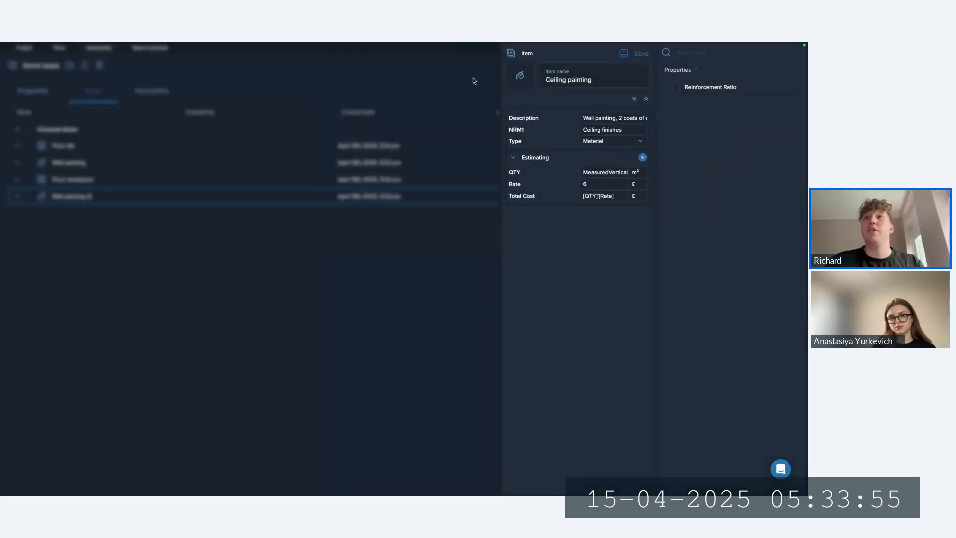
# Change the Ceiling painting item's QTY formula to MeasuredArea() and save the formula.
pyautogui.click(604, 172)
pyautogui.moveTo(437, 219); pyautogui.dragTo(397, 217)
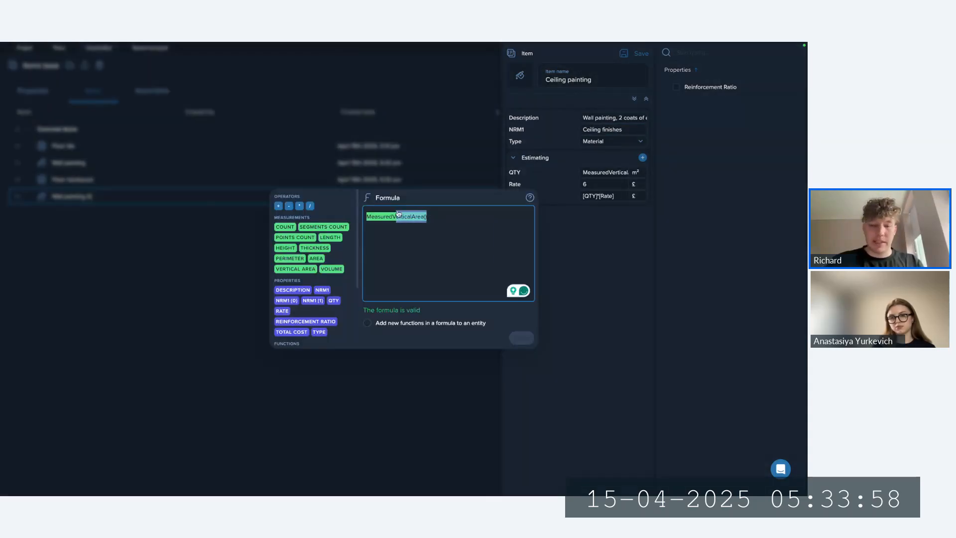
pyautogui.press('BackSpace')
pyautogui.write('ar')
pyautogui.click(414, 234)
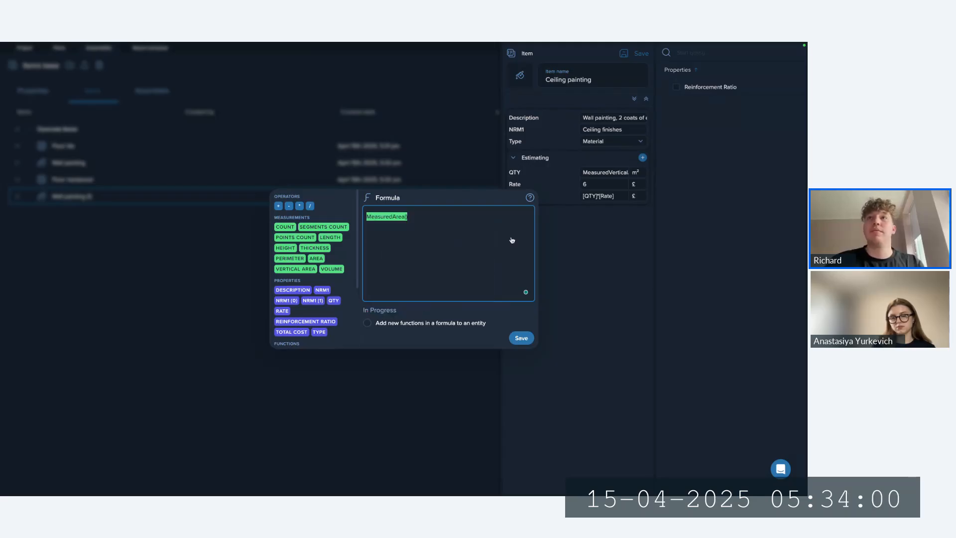
pyautogui.click(521, 337)
# Set the Ceiling painting item's rate to £7.
pyautogui.click(594, 184)
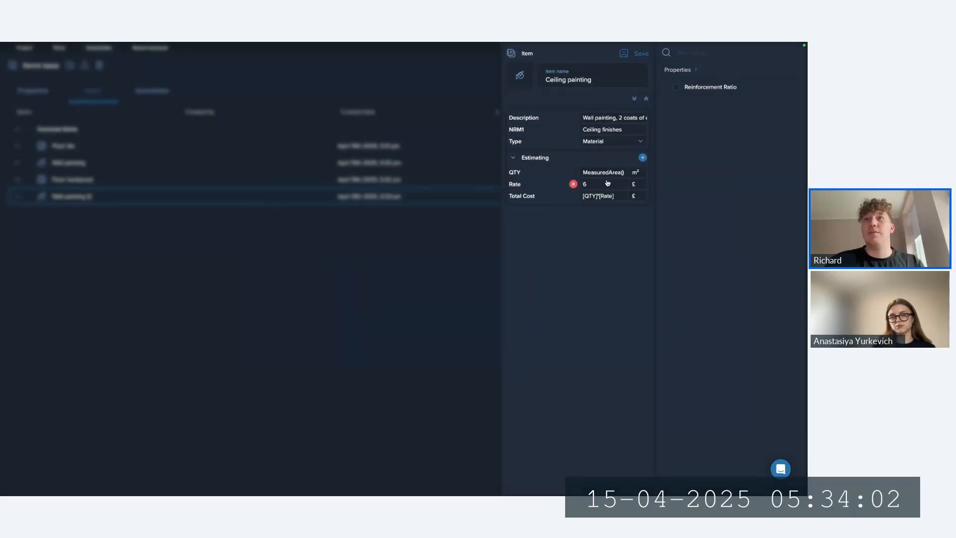
pyautogui.press('BackSpace')
pyautogui.write('7')
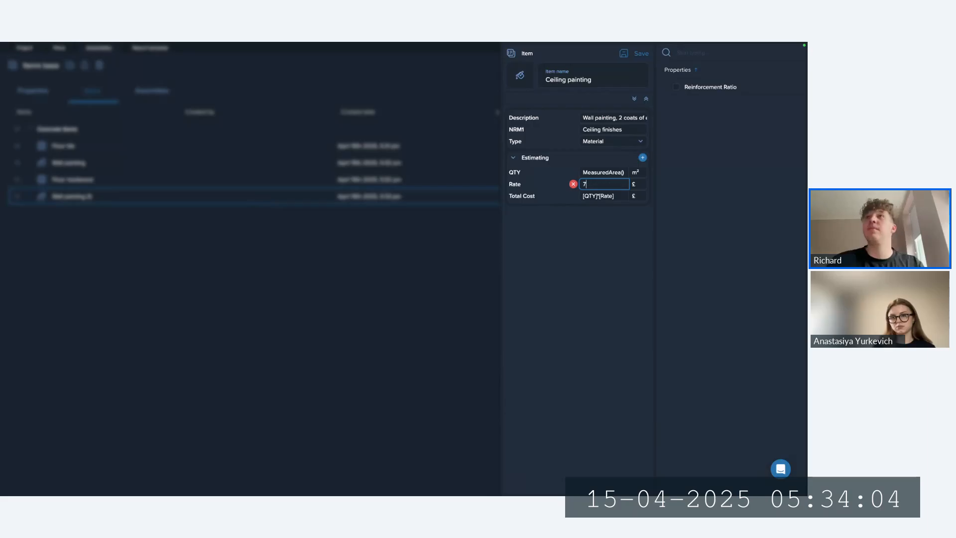
pyautogui.click(613, 264)
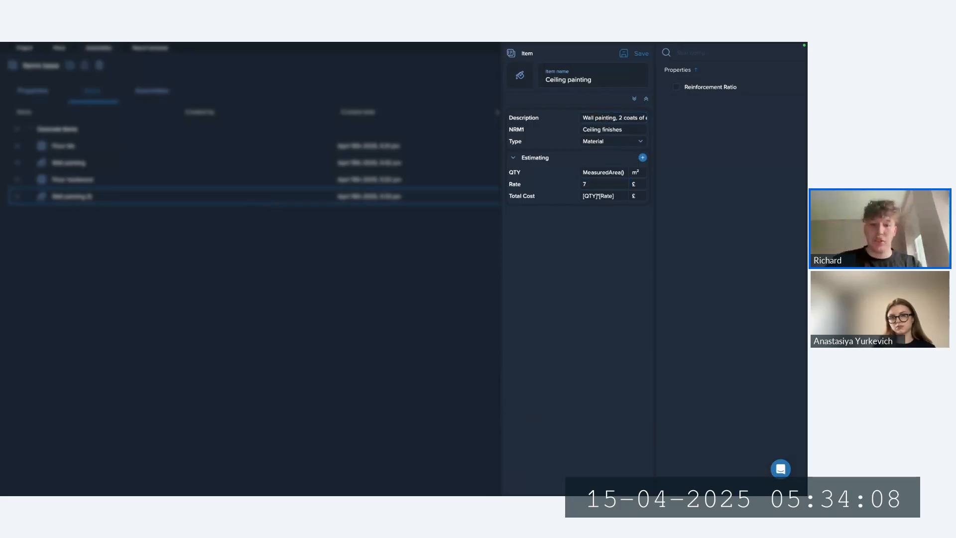
# Replace the item's description with the copied ceiling painting text for 2 coats and save the item.
pyautogui.tripleClick(599, 117)
pyautogui.press('super+v')
pyautogui.click(625, 222)
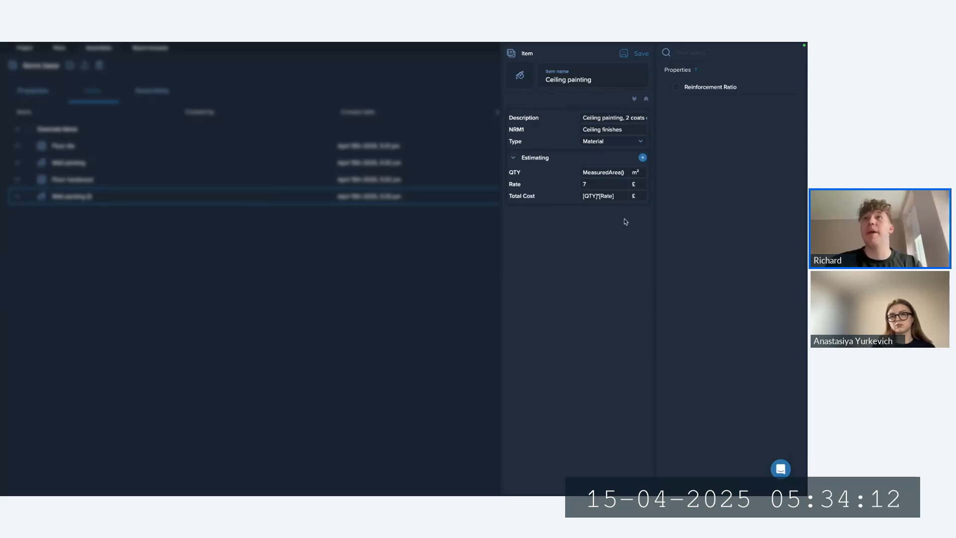
pyautogui.click(642, 54)
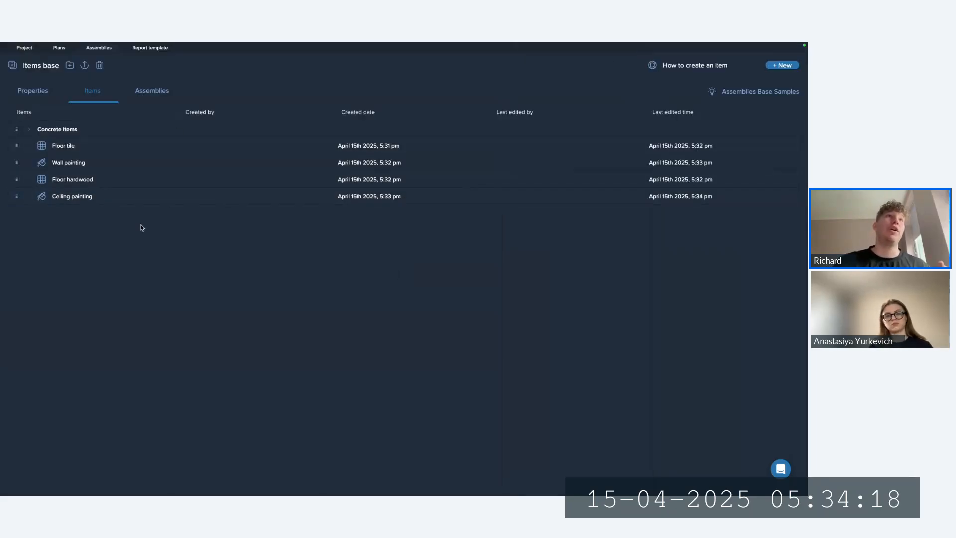
# Review the Floor tile item's settings and check the Concrete Items group in the items base.
pyautogui.click(72, 147)
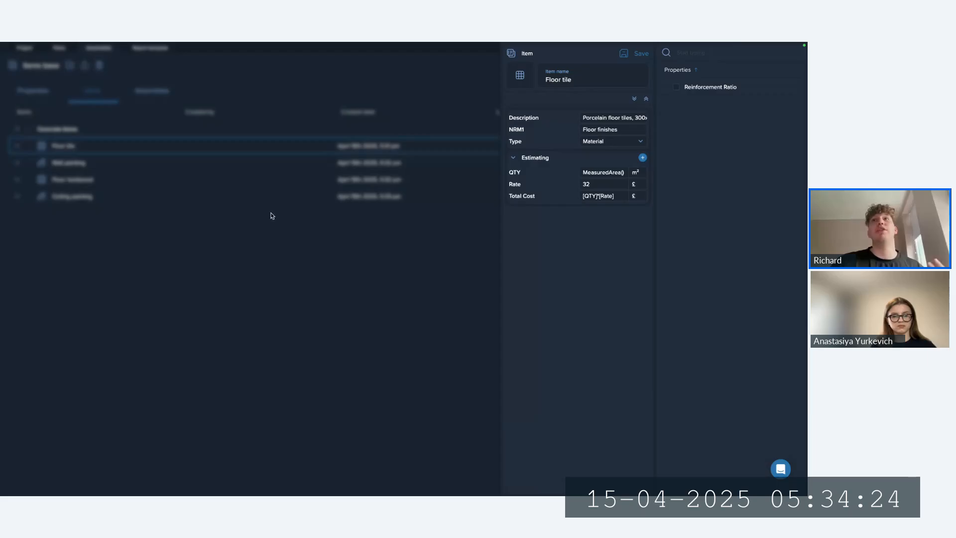
pyautogui.click(389, 228)
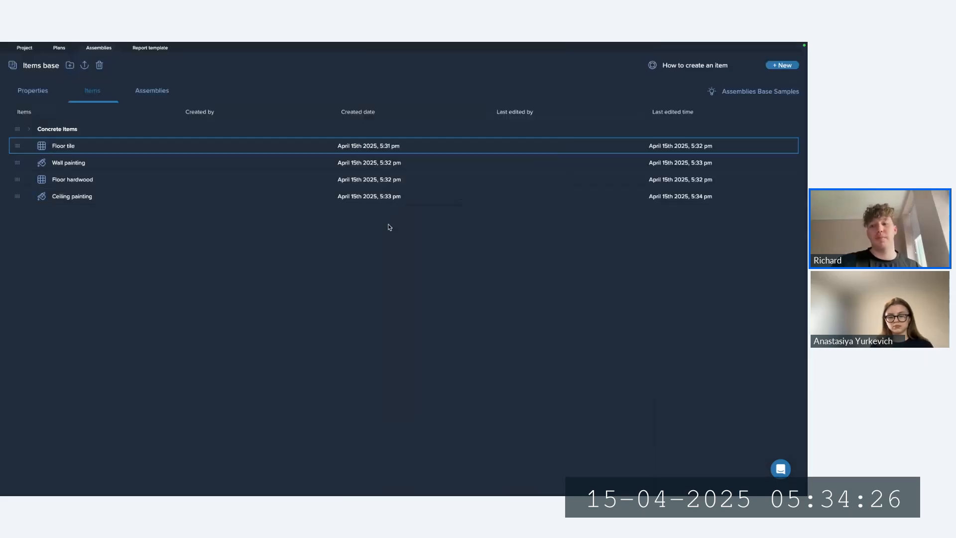
pyautogui.click(30, 130)
pyautogui.click(31, 130)
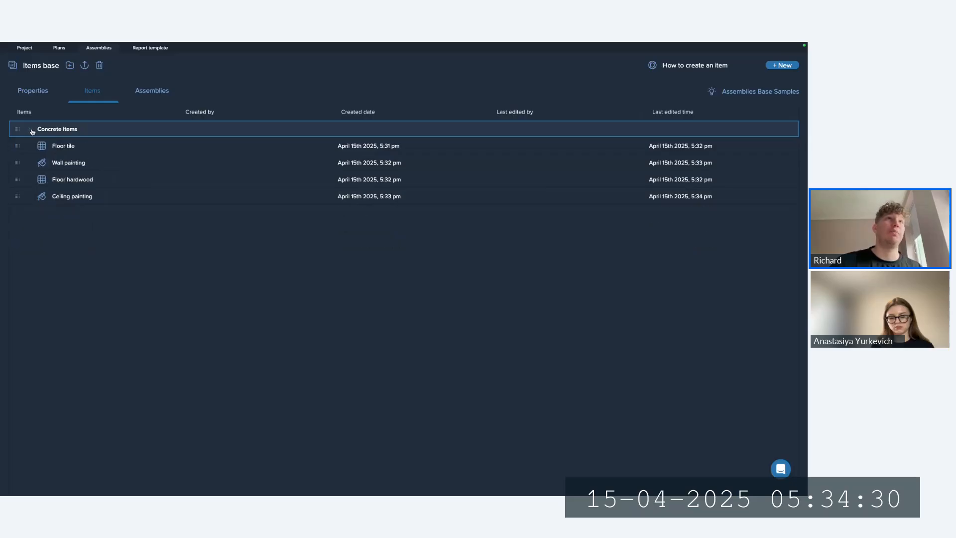
# Start a new assembly in the assemblies base and name it "External concrete wall".
pyautogui.click(150, 93)
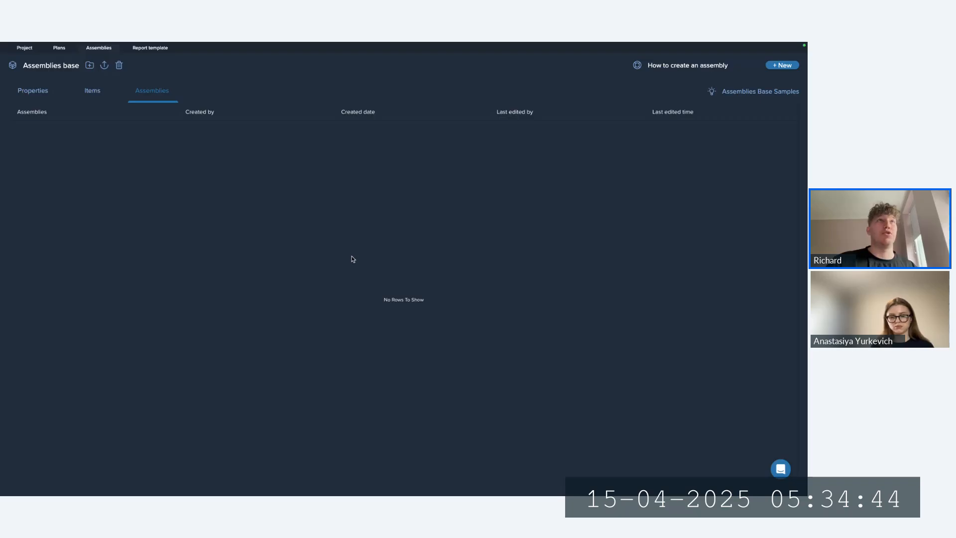
pyautogui.click(775, 67)
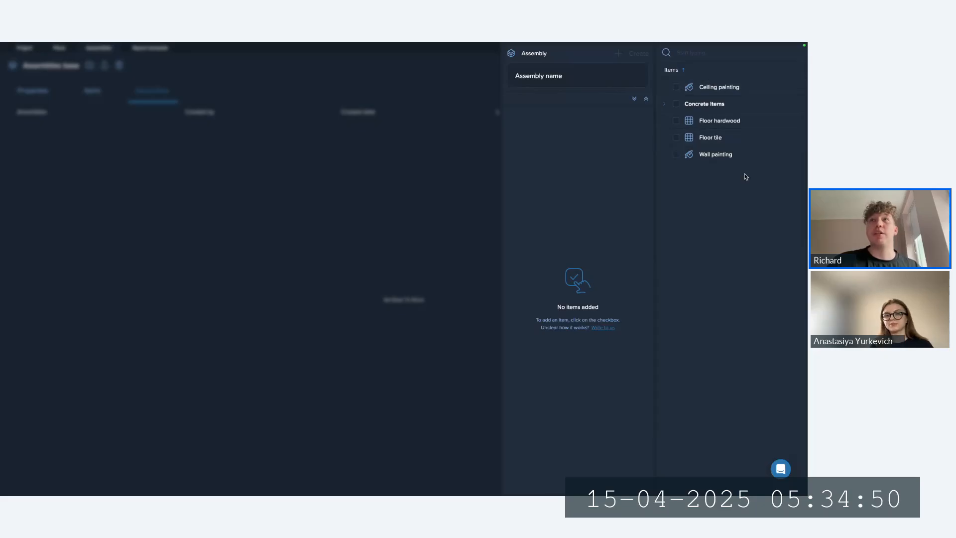
pyautogui.click(569, 75)
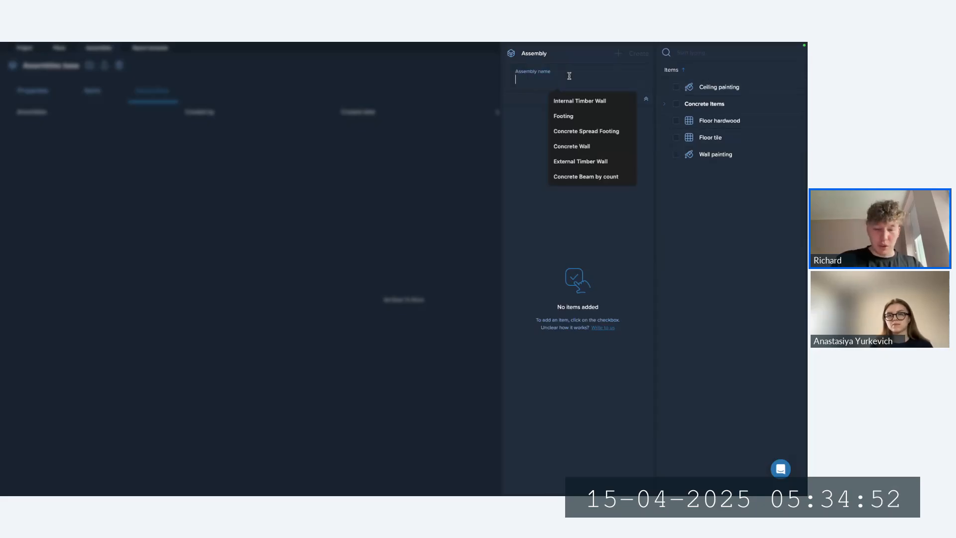
pyautogui.write('Exte')
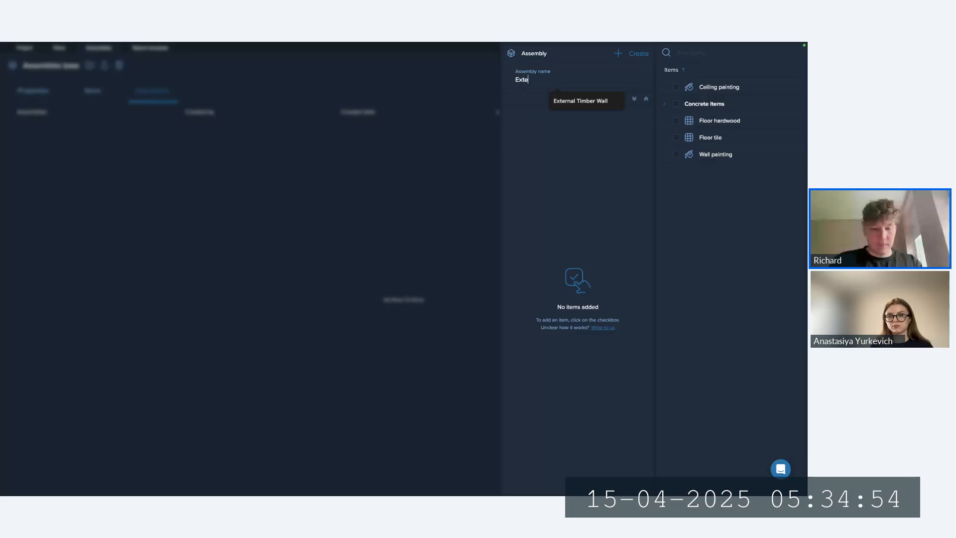
pyautogui.write('rnal concr')
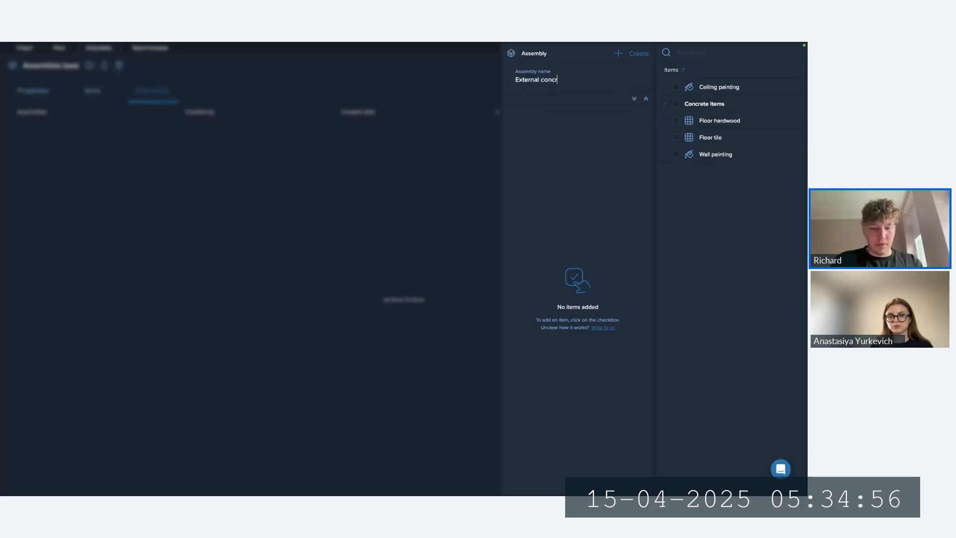
pyautogui.write('ete wall')
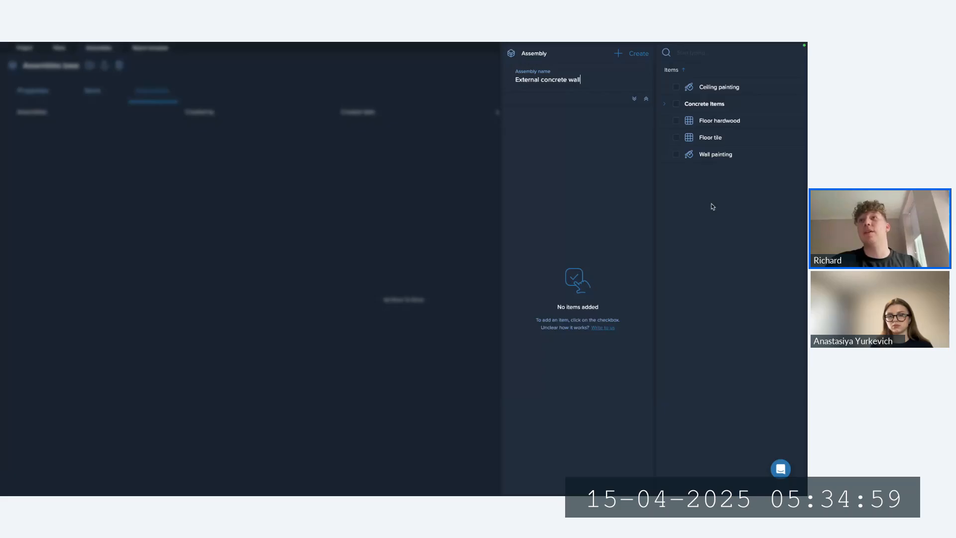
# Add the whole Concrete Items group to the assembly, and try adding and removing the Wall painting item.
pyautogui.click(675, 103)
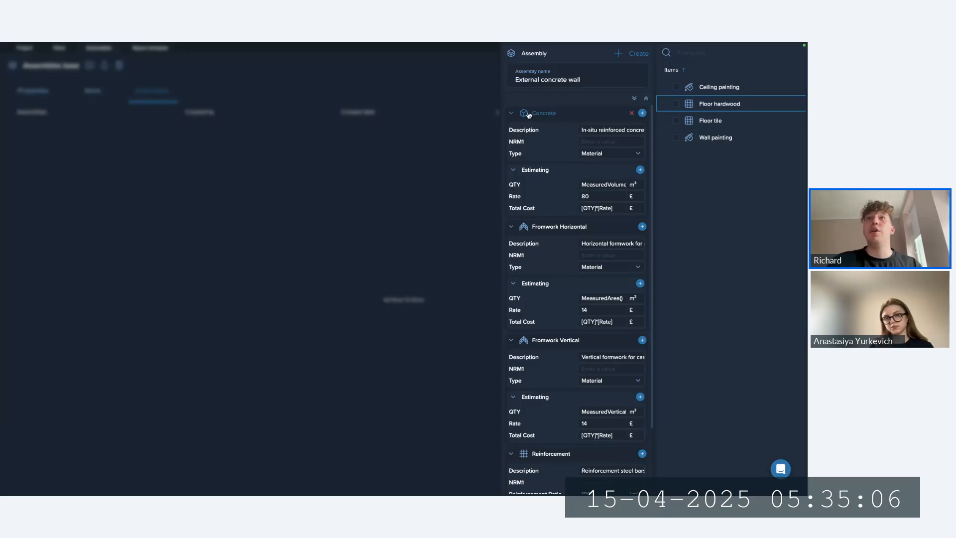
pyautogui.click(646, 98)
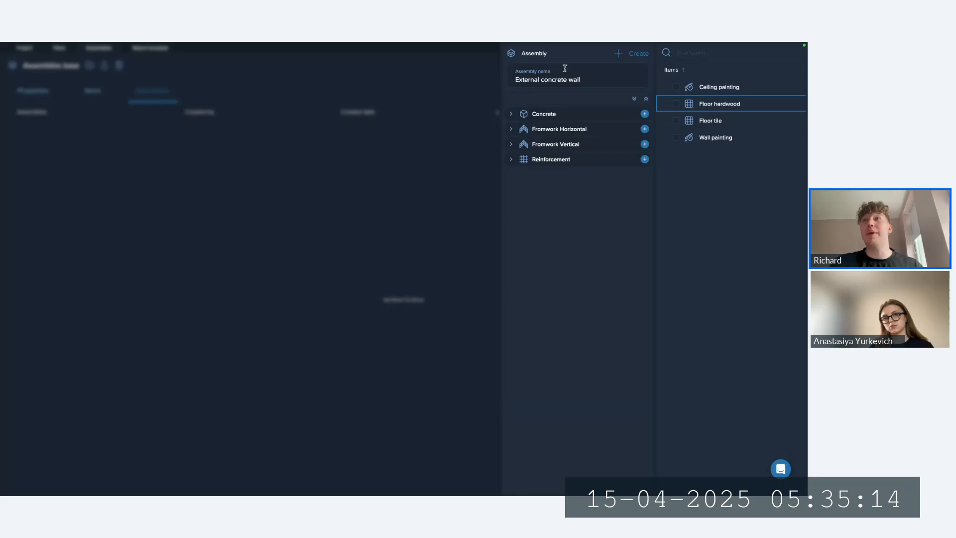
pyautogui.click(676, 138)
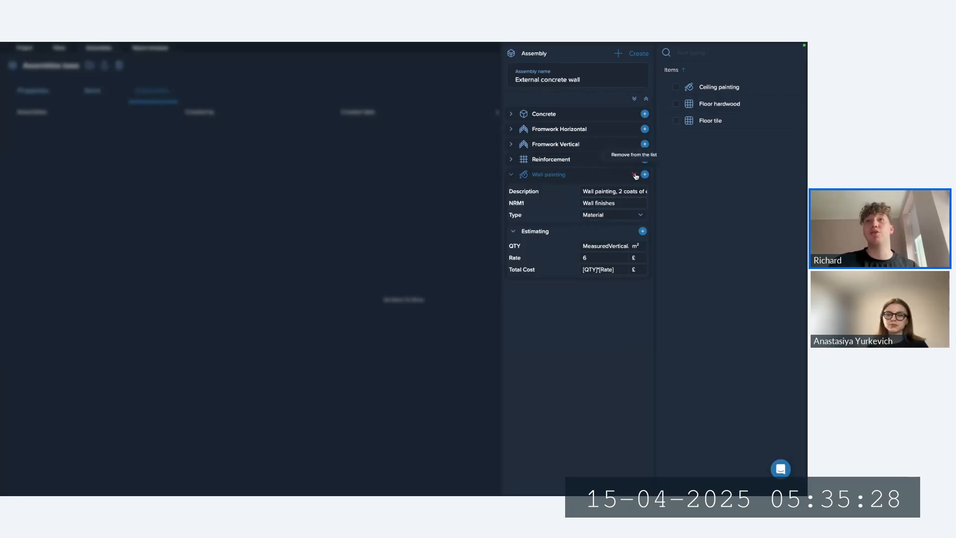
pyautogui.click(635, 175)
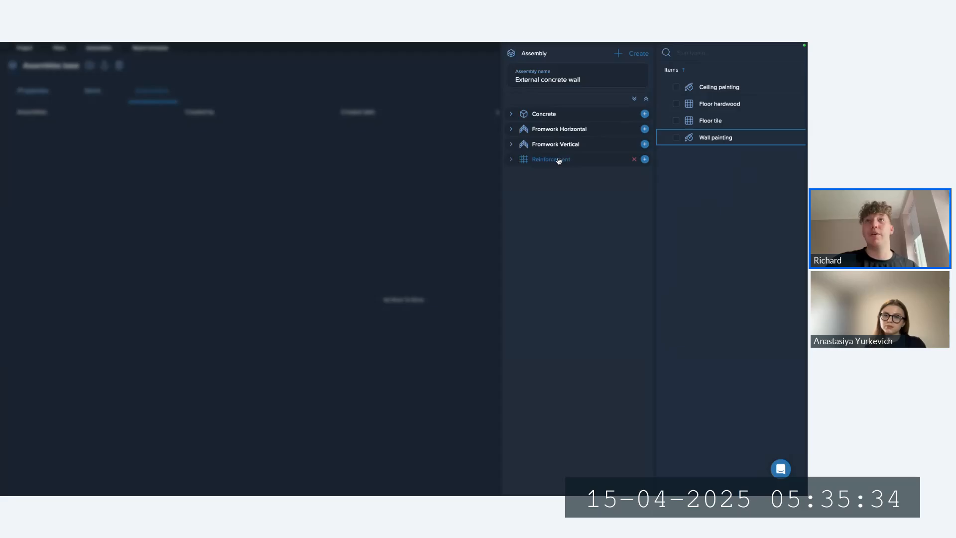
# Assign the NRM1 classification External walls, under Superstructure, to the assembly's Concrete item.
pyautogui.click(520, 114)
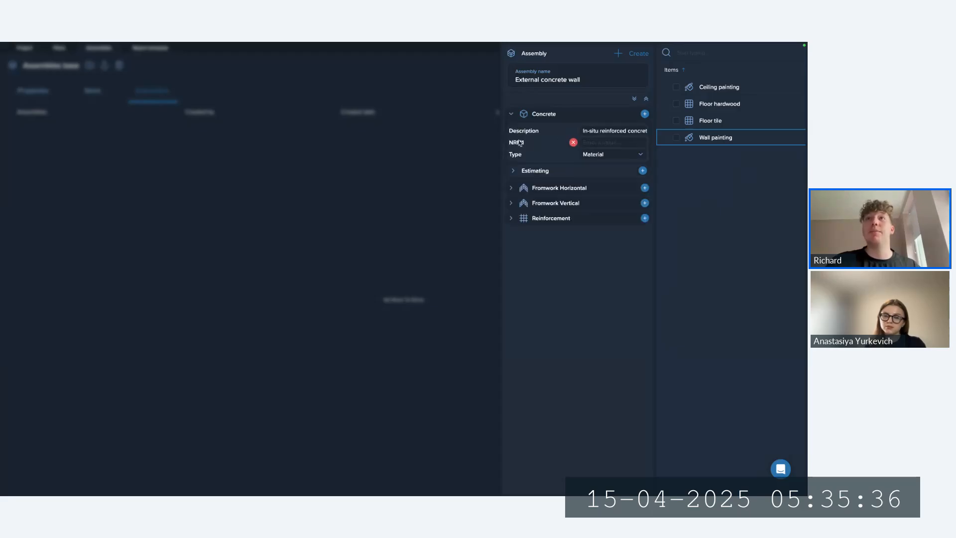
pyautogui.click(635, 99)
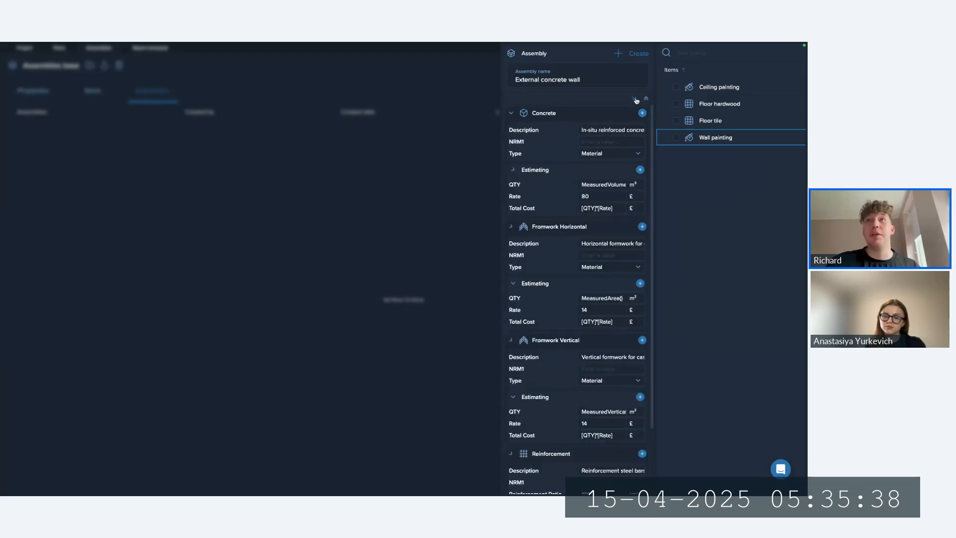
pyautogui.click(601, 143)
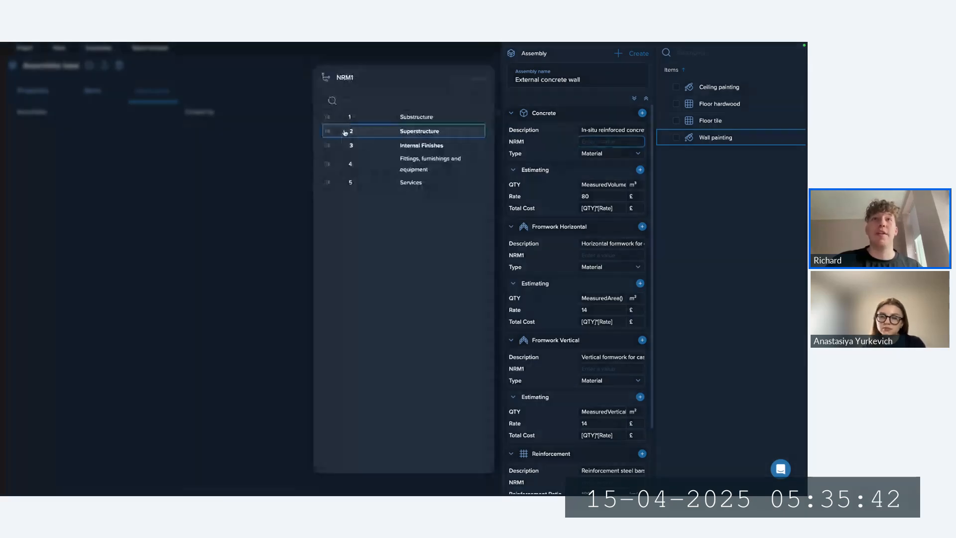
pyautogui.click(345, 132)
pyautogui.click(353, 203)
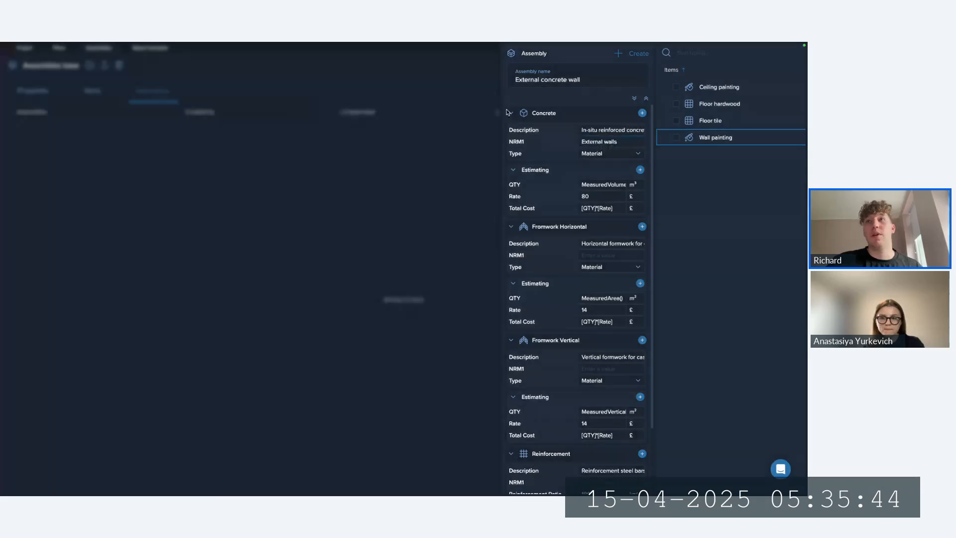
# Assign the NRM1 classification External walls, under Superstructure, to the assembly's Fromwork Horizontal and Fromwork Vertical items.
pyautogui.click(611, 256)
pyautogui.click(344, 131)
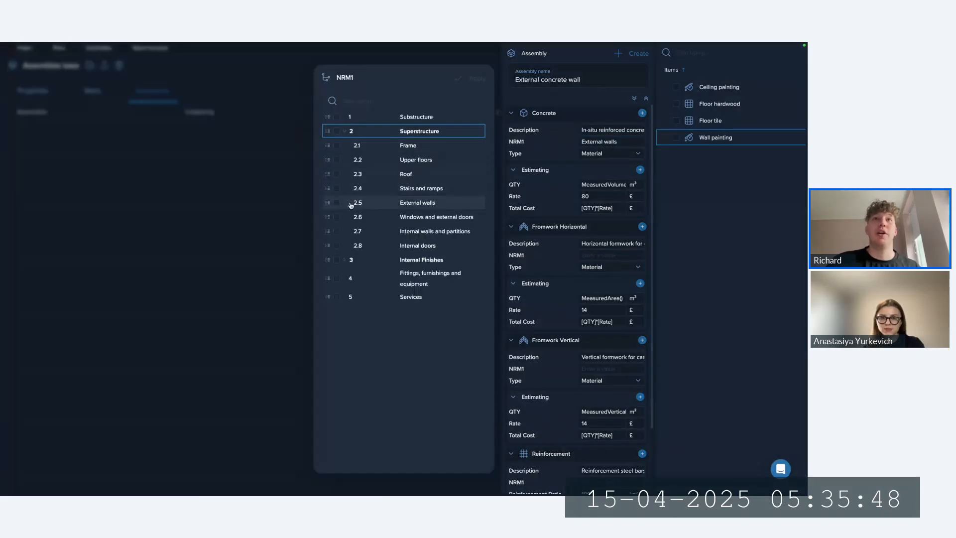
pyautogui.click(354, 202)
pyautogui.click(476, 79)
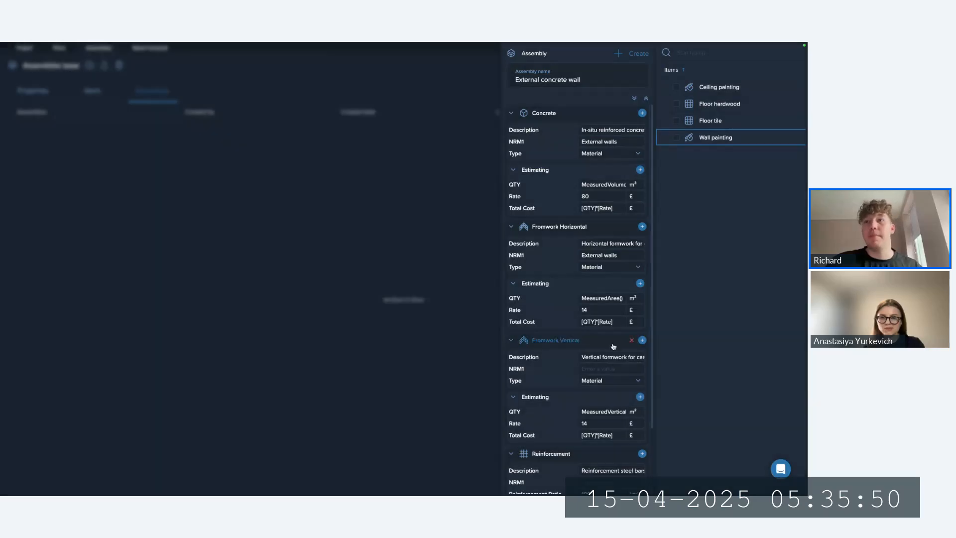
pyautogui.click(605, 368)
pyautogui.click(345, 130)
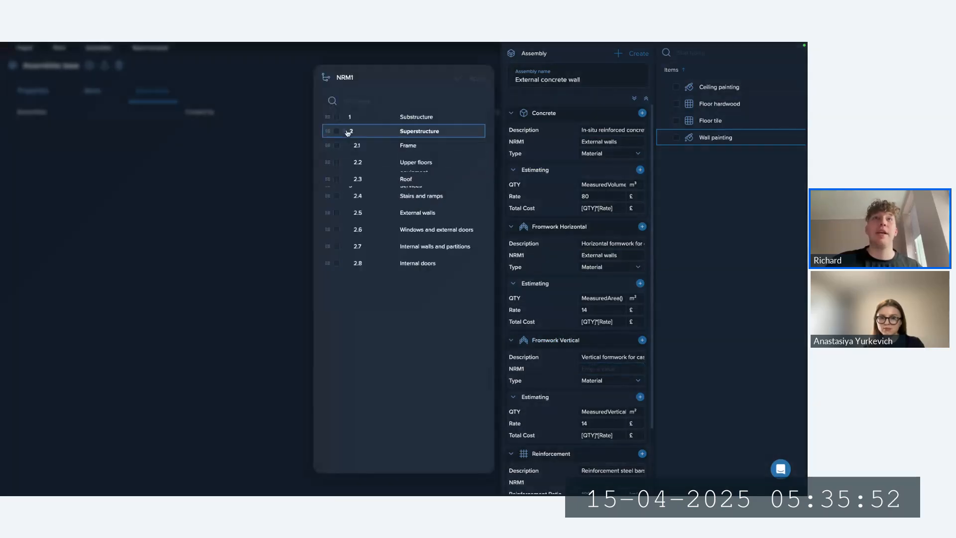
pyautogui.click(361, 208)
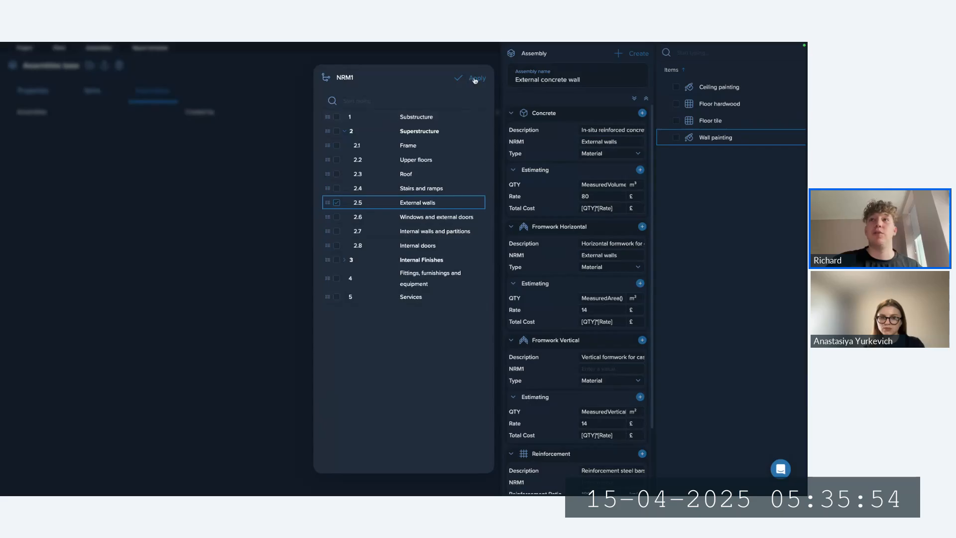
pyautogui.click(475, 80)
# Assign the NRM1 classification External walls to the Reinforcement item and create the External concrete wall assembly.
pyautogui.scroll(-2, 577, 299)
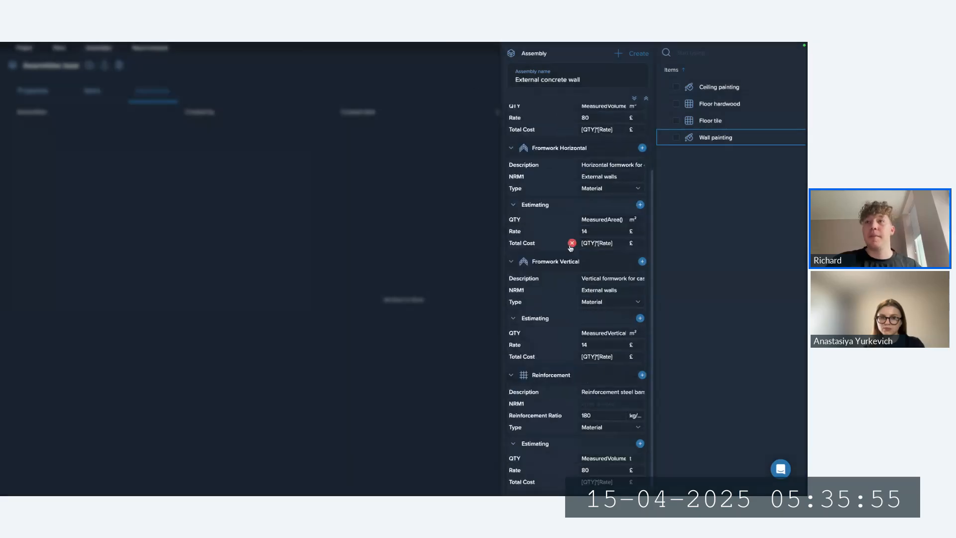
pyautogui.click(605, 409)
pyautogui.click(344, 131)
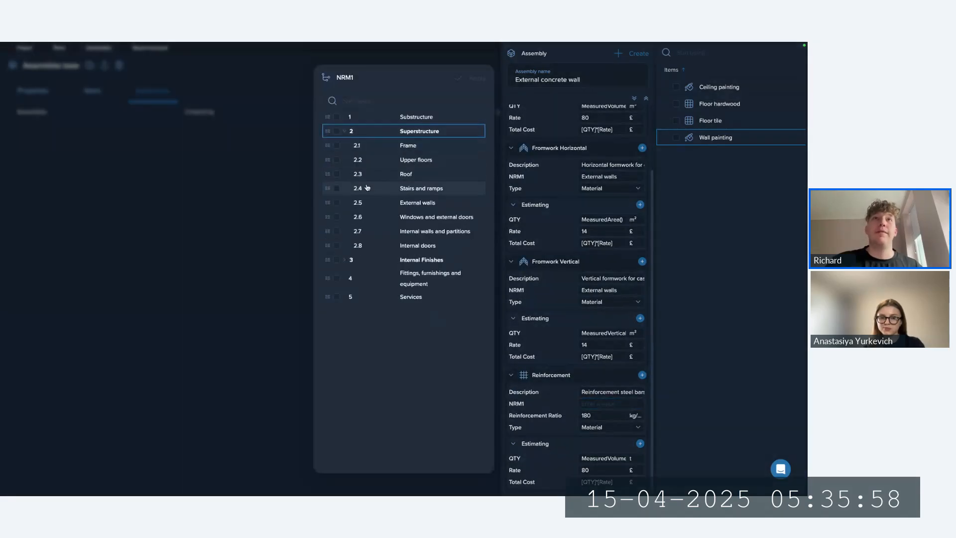
pyautogui.click(361, 203)
pyautogui.click(473, 80)
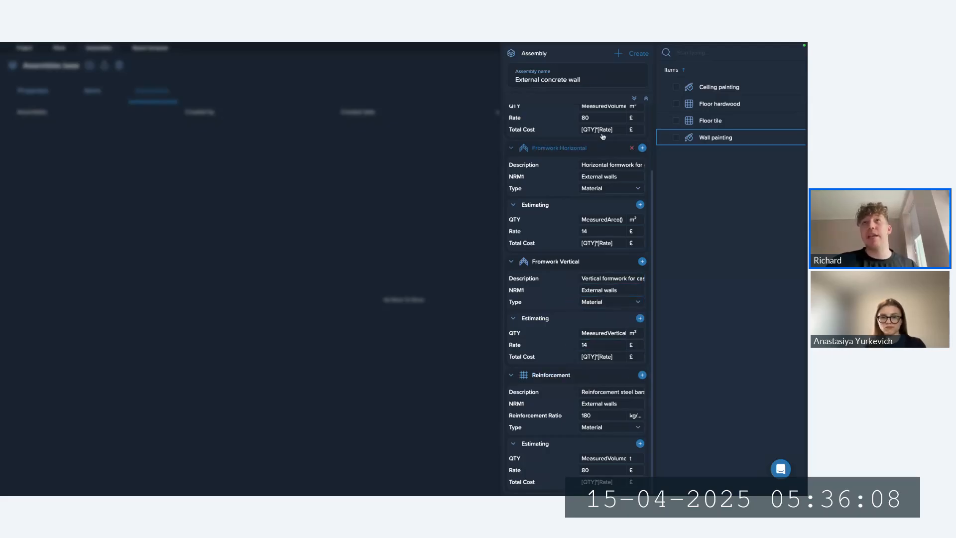
pyautogui.click(639, 54)
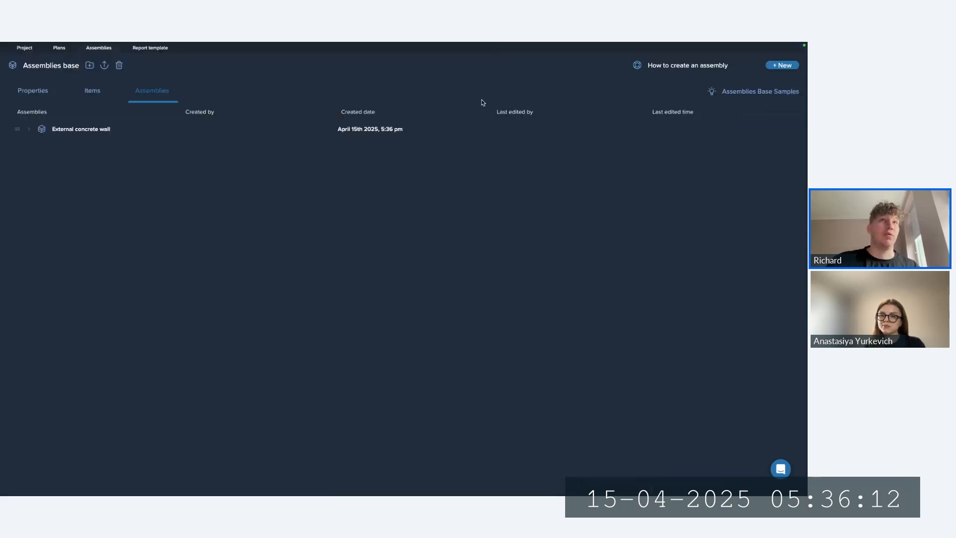
# Duplicate the External concrete wall assembly and rename the copy "Internal concrete wall".
pyautogui.rightClick(295, 131)
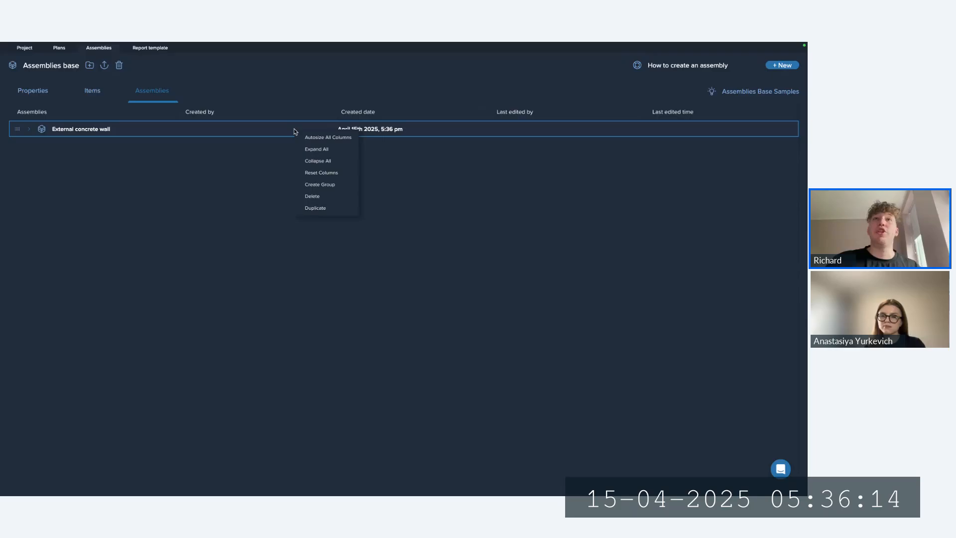
pyautogui.click(316, 207)
pyautogui.click(105, 146)
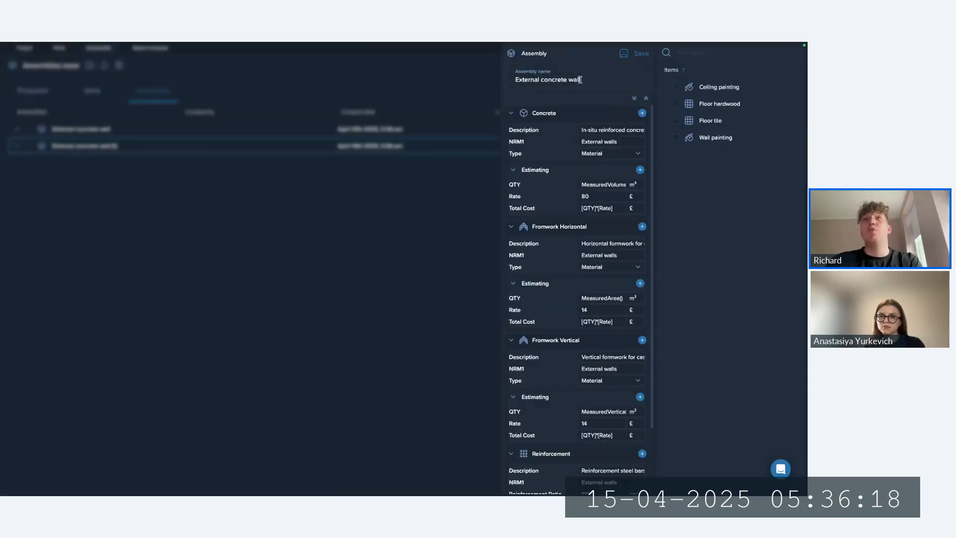
pyautogui.doubleClick(522, 78)
pyautogui.write('Internal')
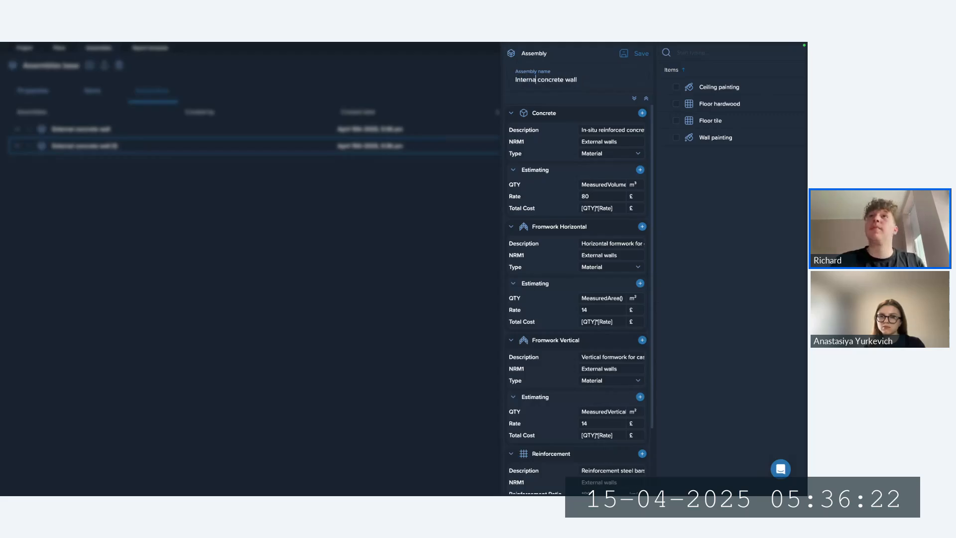
pyautogui.write('l')
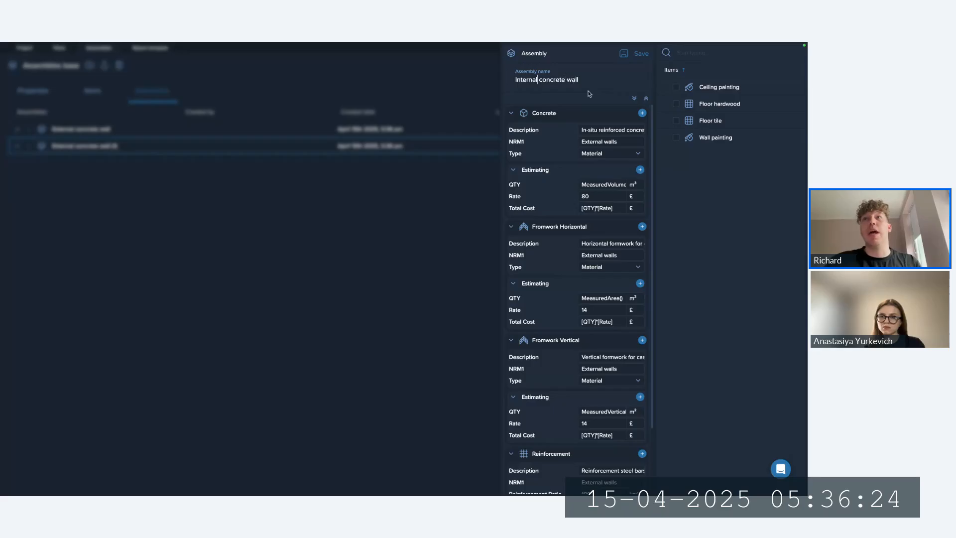
# Change the NRM1 classification of the Concrete and Fromwork Horizontal items to Internal walls and partitions.
pyautogui.click(613, 143)
pyautogui.click(609, 143)
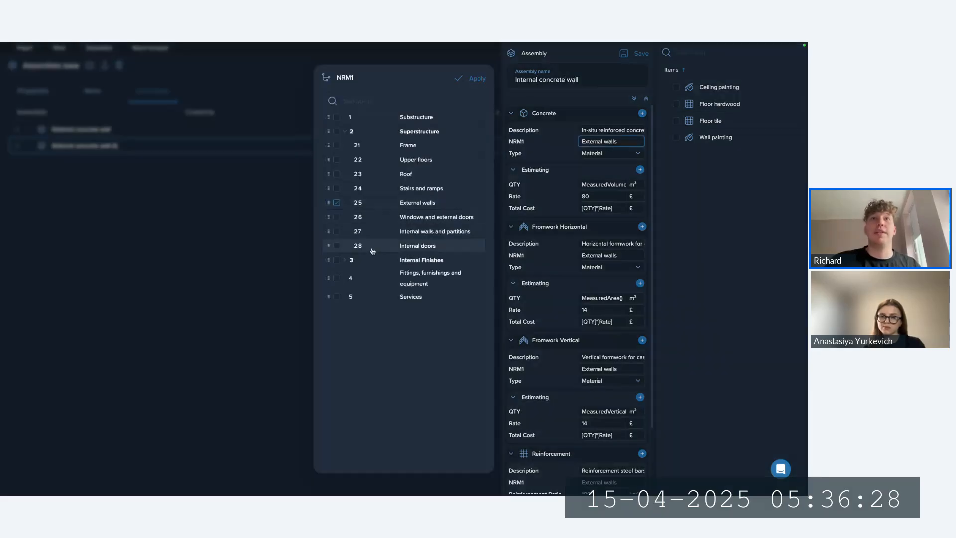
pyautogui.click(423, 230)
pyautogui.click(478, 79)
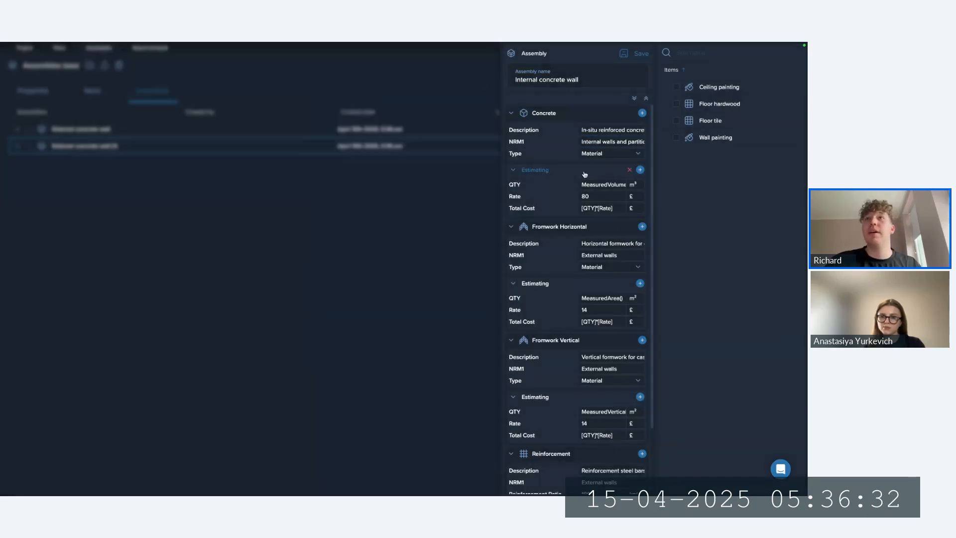
pyautogui.click(587, 255)
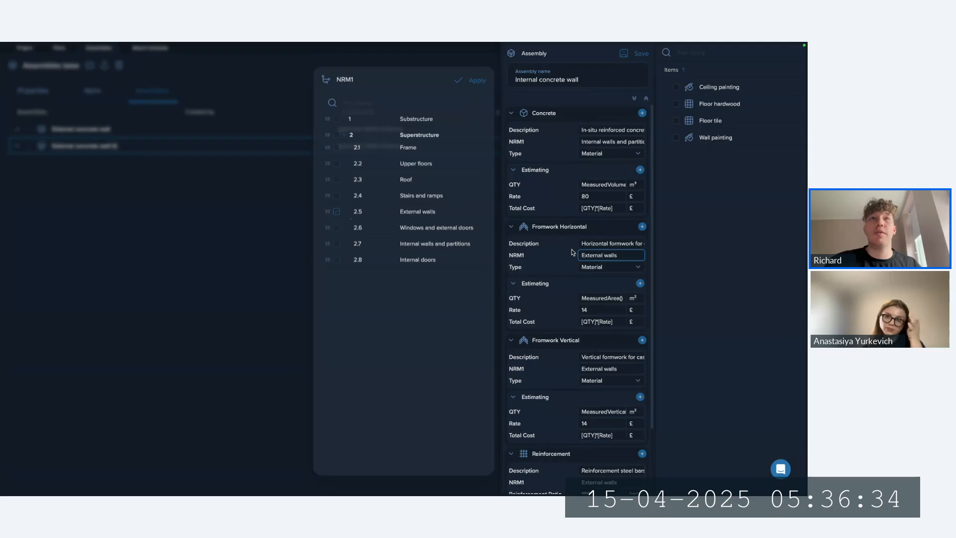
pyautogui.click(348, 229)
pyautogui.click(475, 81)
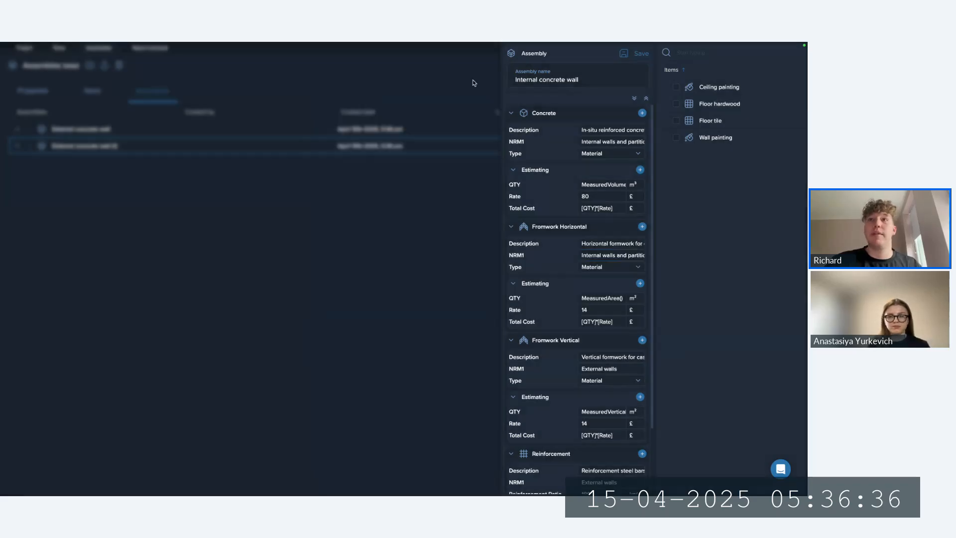
# Set the NRM1 classification of Fromwork Vertical and Reinforcement to Internal walls and partitions, and save the Internal concrete wall assembly.
pyautogui.click(573, 368)
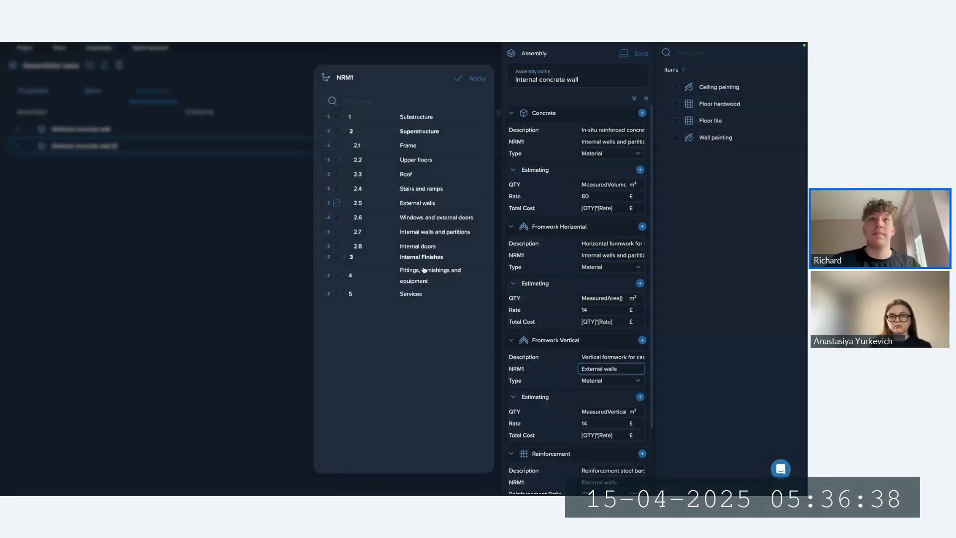
pyautogui.click(348, 231)
pyautogui.click(474, 78)
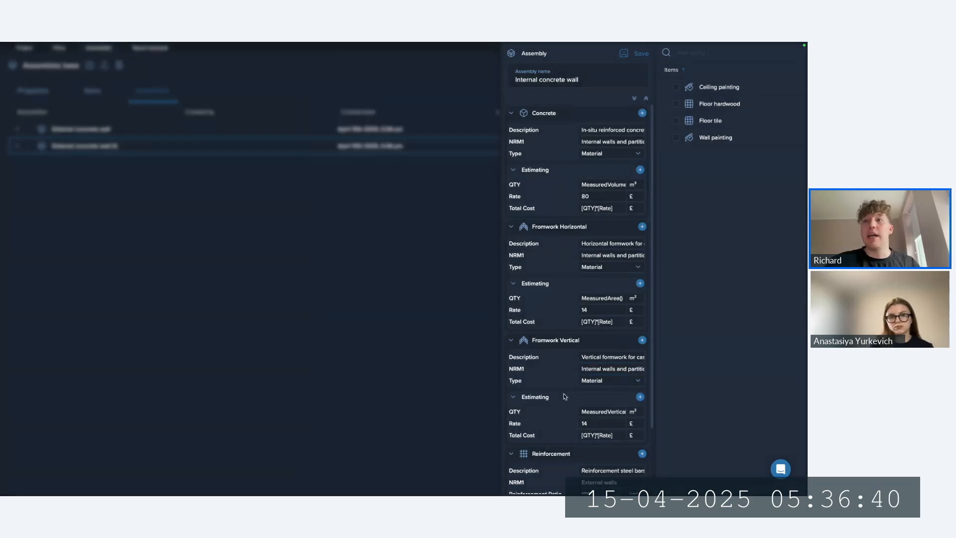
pyautogui.scroll(-2, 565, 397)
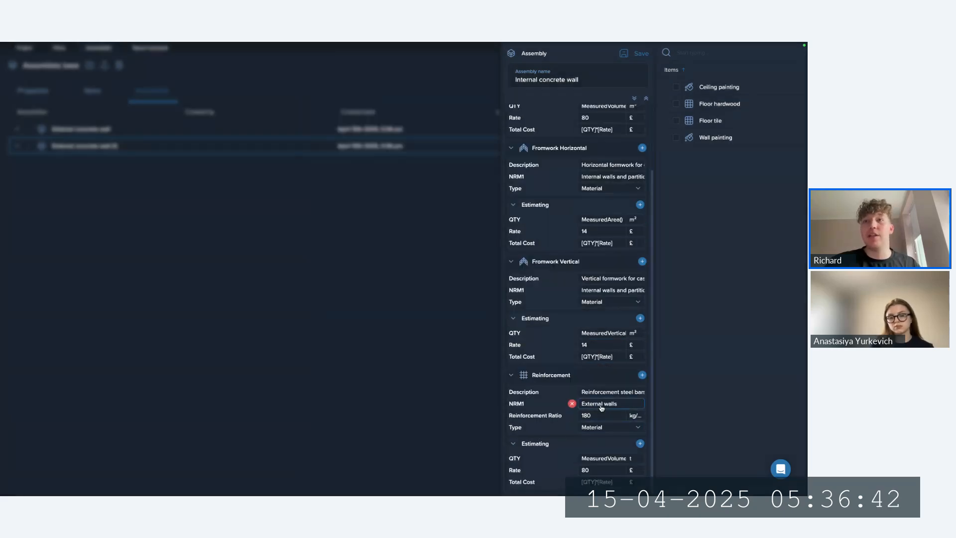
pyautogui.click(601, 406)
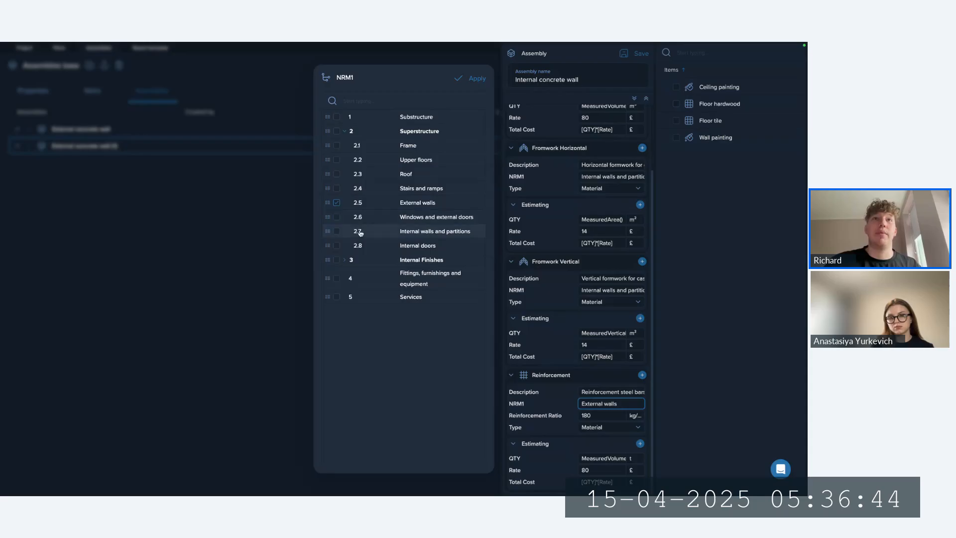
pyautogui.click(357, 231)
pyautogui.click(473, 78)
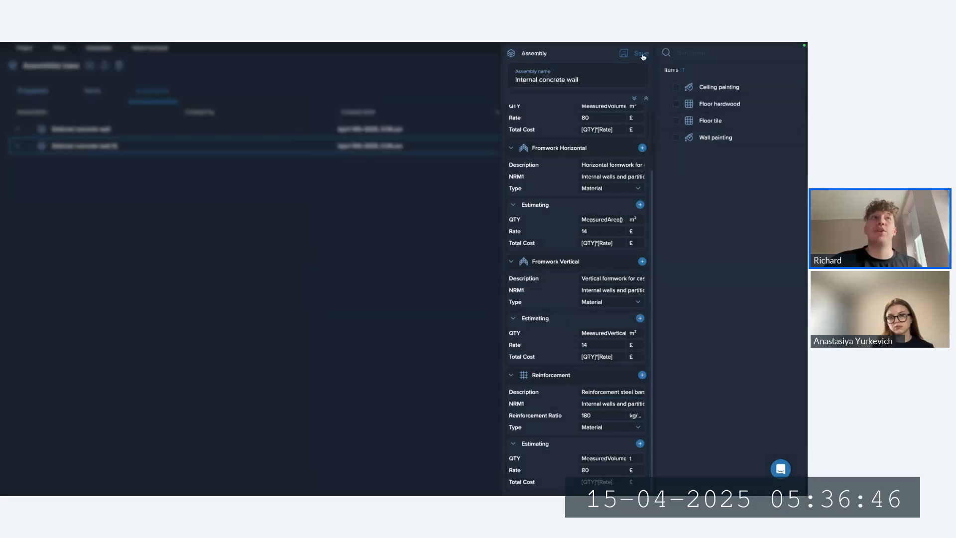
pyautogui.click(641, 54)
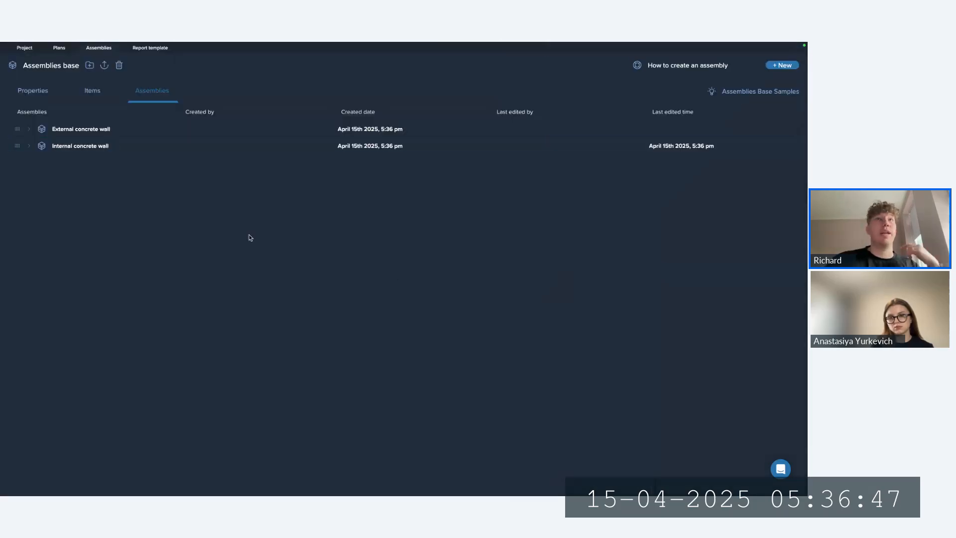
# Duplicate the Internal concrete wall assembly and rename the copy "Concrete Slab".
pyautogui.rightClick(99, 147)
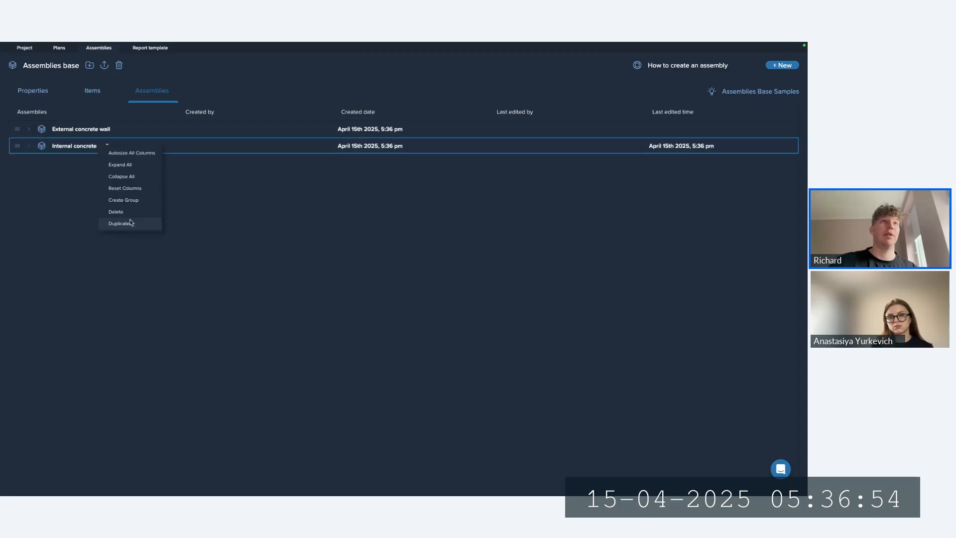
pyautogui.click(132, 224)
pyautogui.click(90, 163)
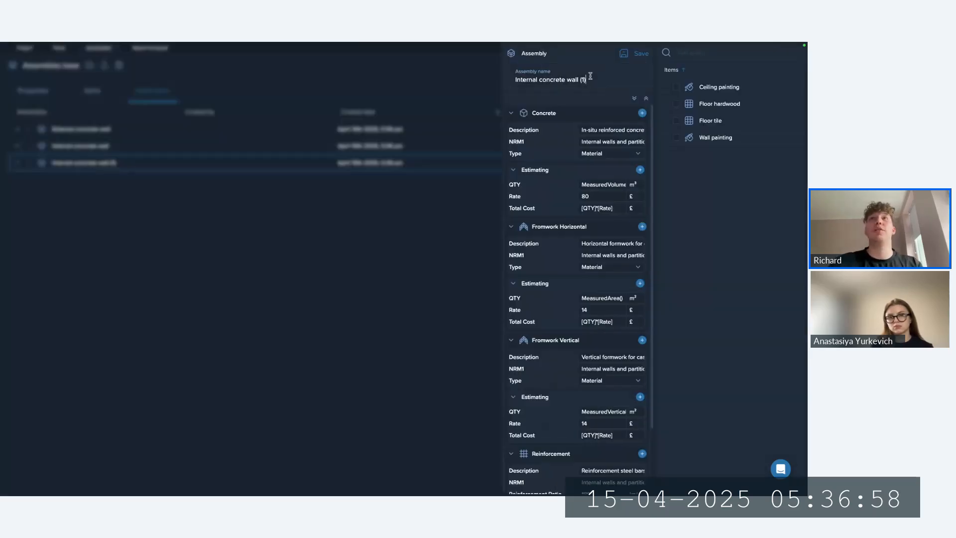
pyautogui.moveTo(590, 75); pyautogui.dragTo(498, 78)
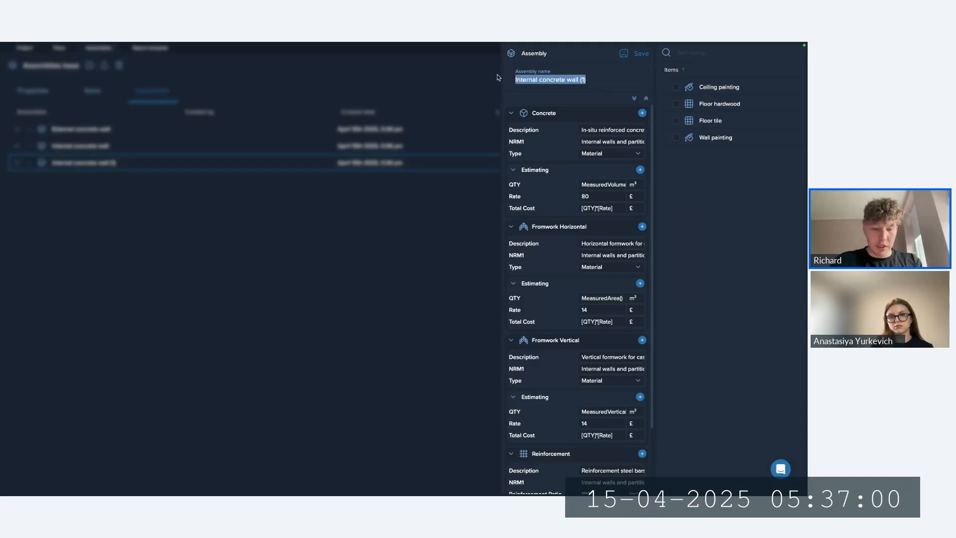
pyautogui.write('Concrete Slab')
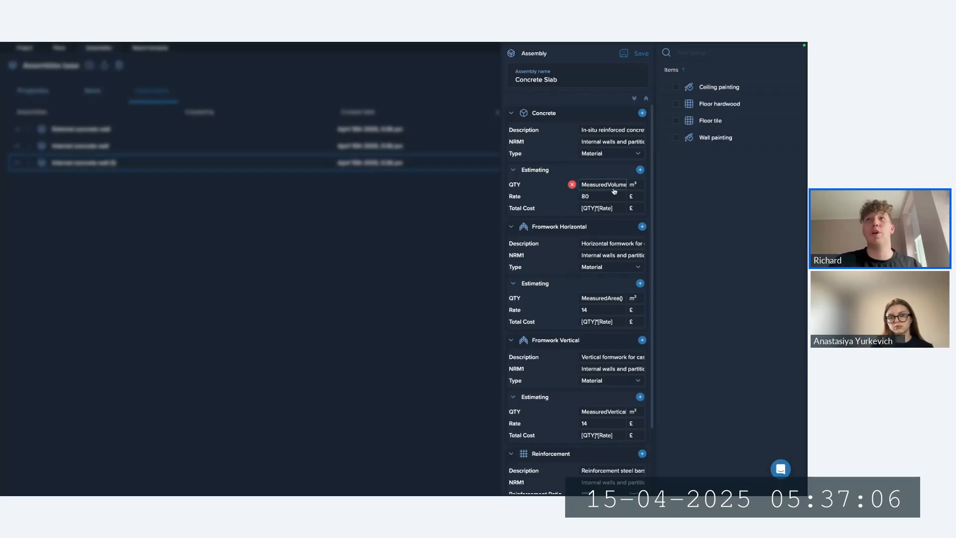
# Change the NRM1 classification of the slab's Concrete and Fromwork Horizontal items to Upper floors.
pyautogui.click(595, 143)
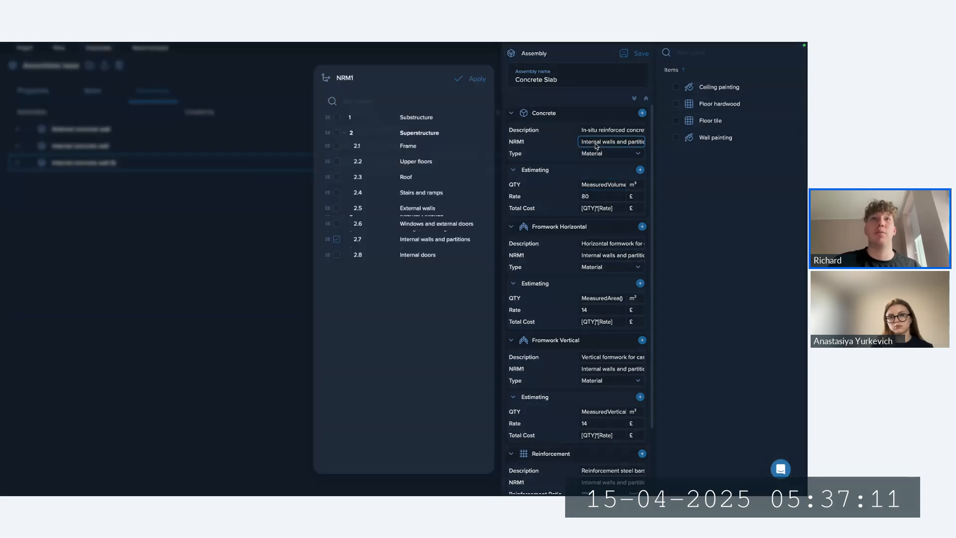
pyautogui.click(427, 160)
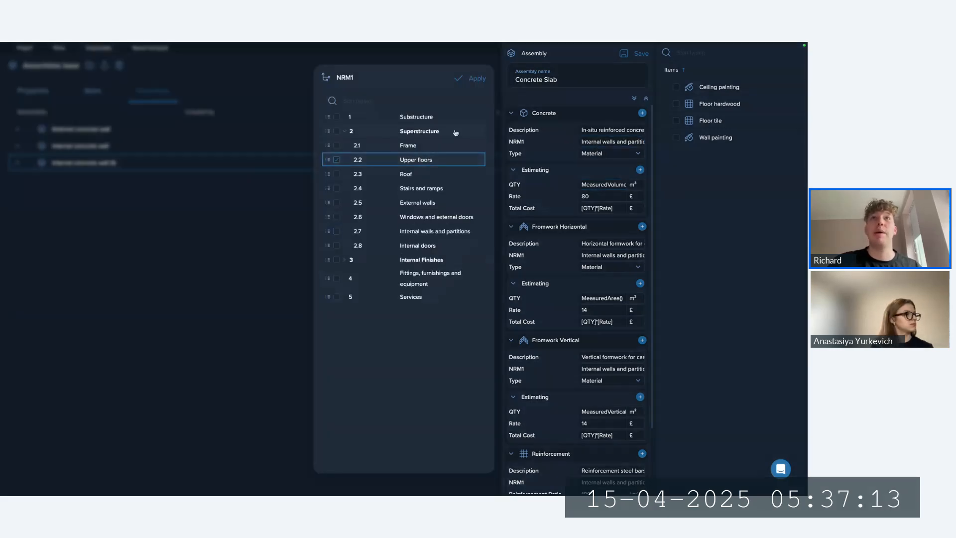
pyautogui.click(475, 79)
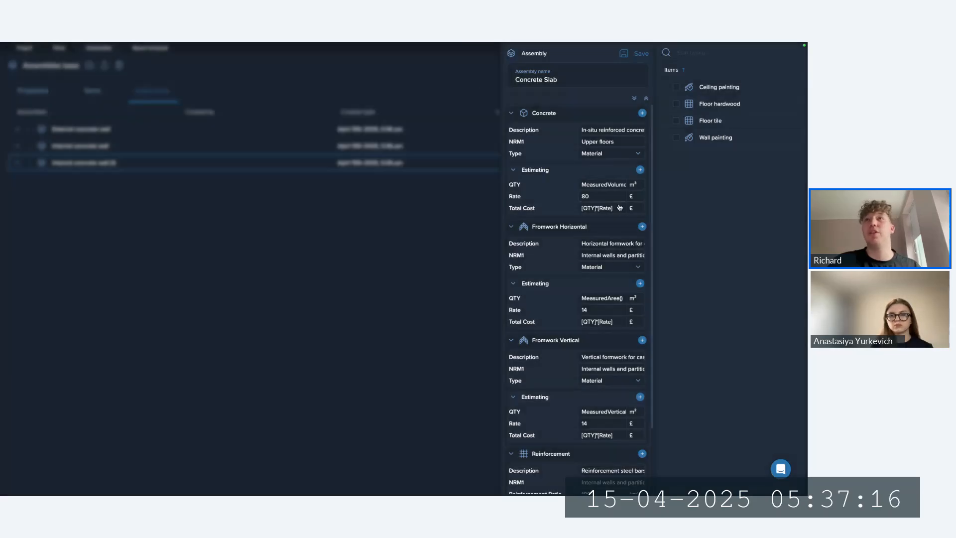
pyautogui.click(599, 256)
pyautogui.click(413, 160)
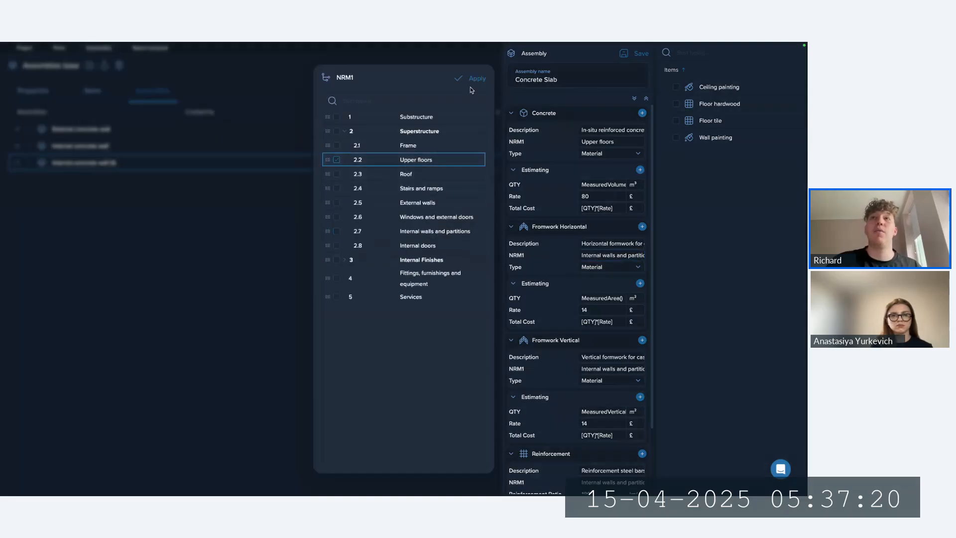
pyautogui.click(473, 80)
# Set the NRM1 classification of the slab's Fromwork Vertical and Reinforcement items to Upper floors, and save the Concrete Slab assembly.
pyautogui.click(602, 368)
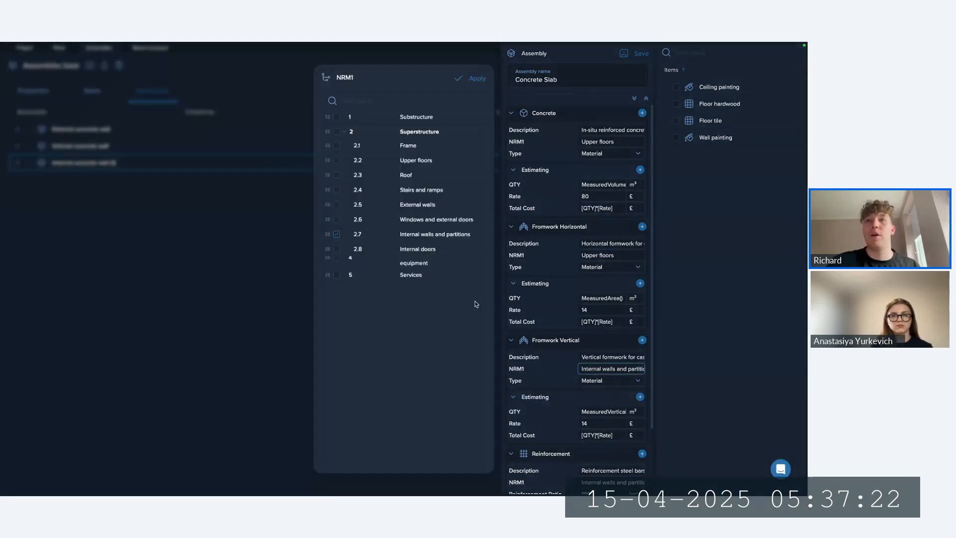
pyautogui.click(413, 160)
pyautogui.click(475, 79)
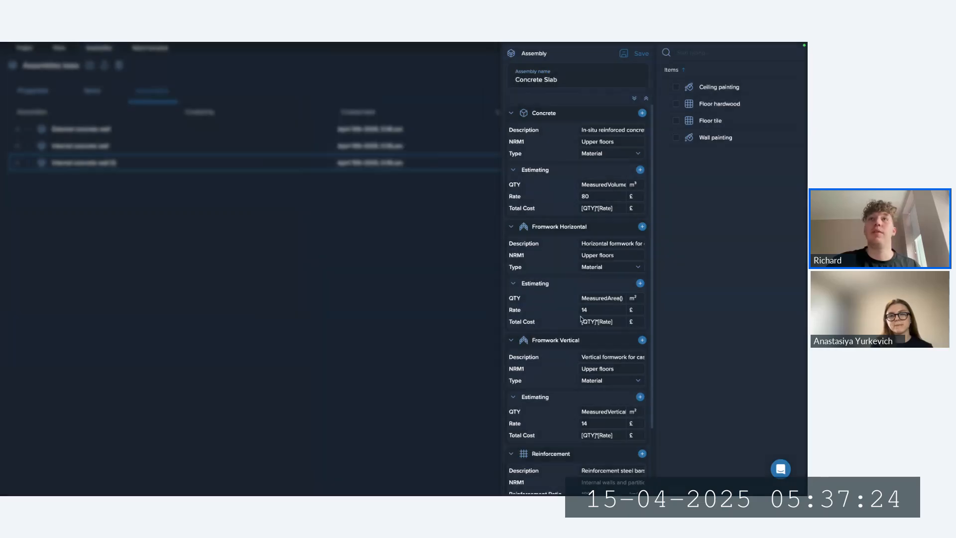
pyautogui.scroll(-3, 571, 434)
pyautogui.click(598, 407)
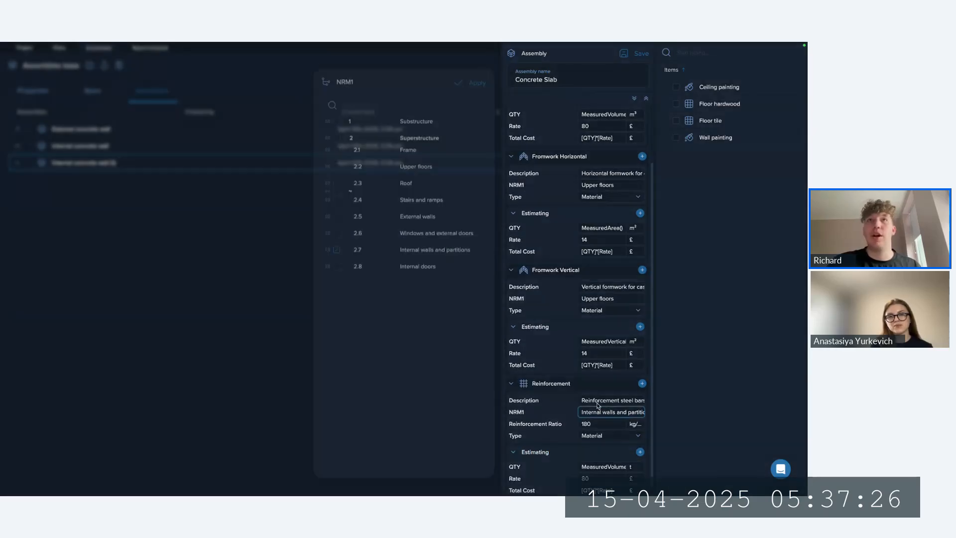
pyautogui.click(425, 160)
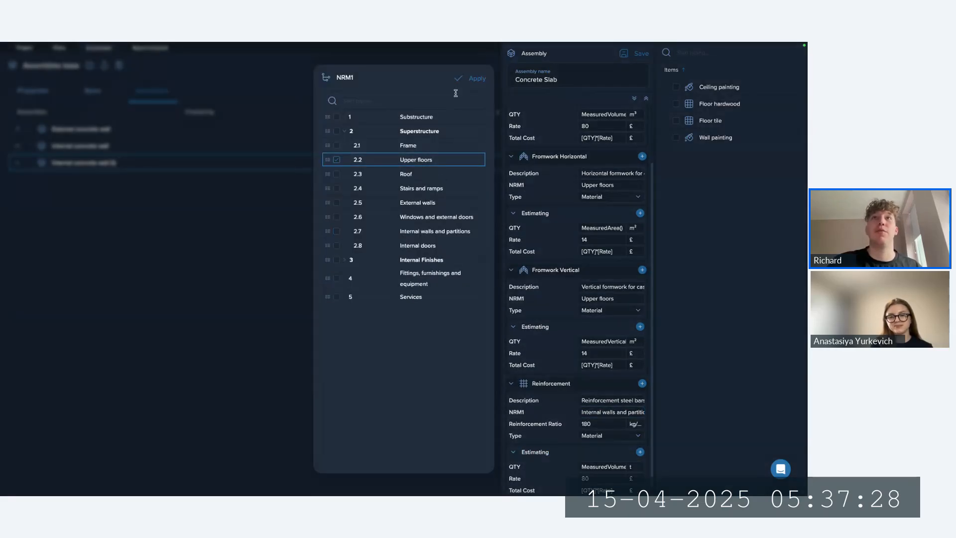
pyautogui.click(474, 79)
pyautogui.click(491, 77)
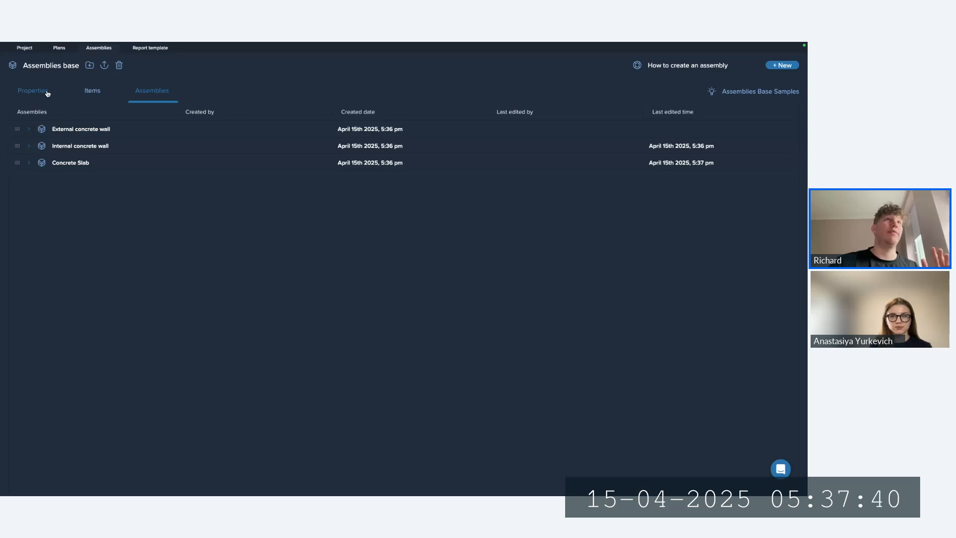
# Review the properties, items and assemblies held in the database, including the form for a new assembly.
pyautogui.click(144, 92)
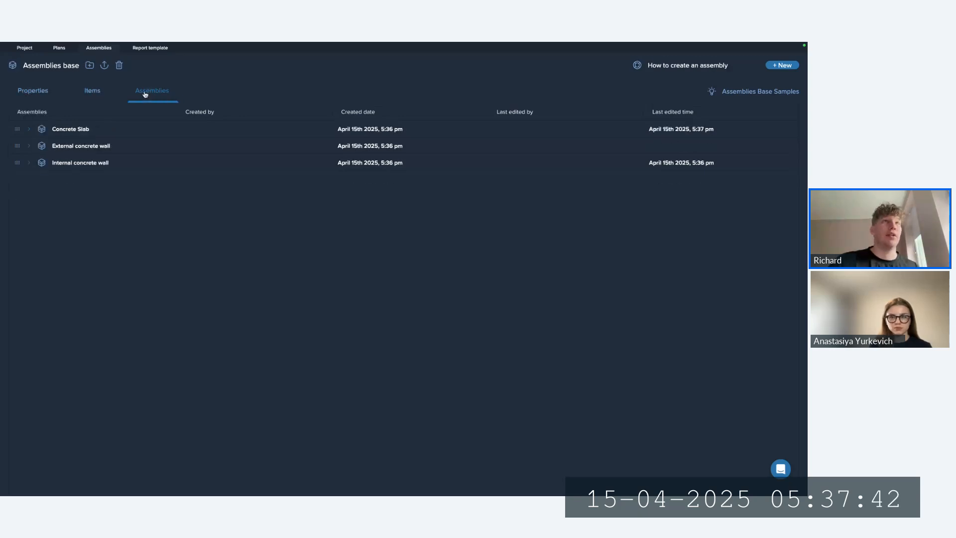
pyautogui.click(30, 94)
pyautogui.click(92, 92)
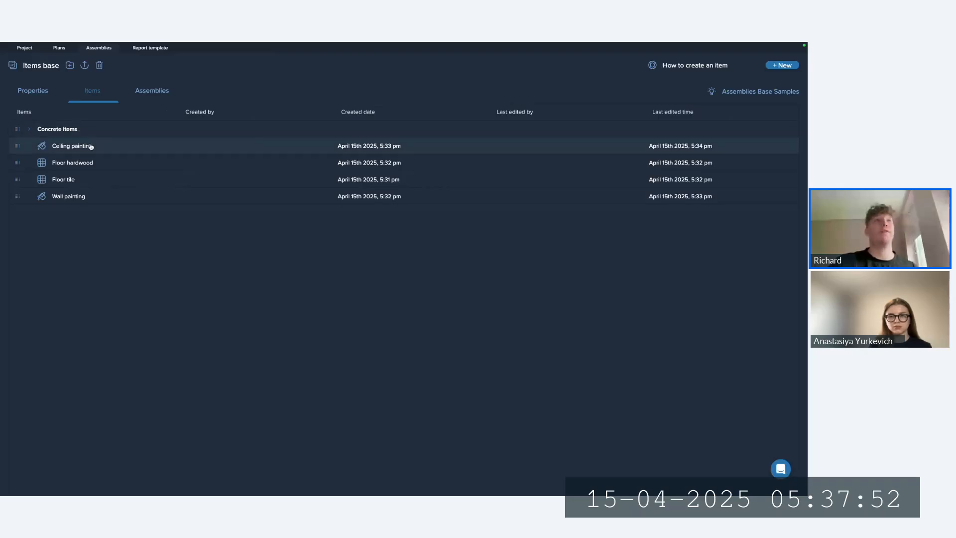
pyautogui.click(139, 91)
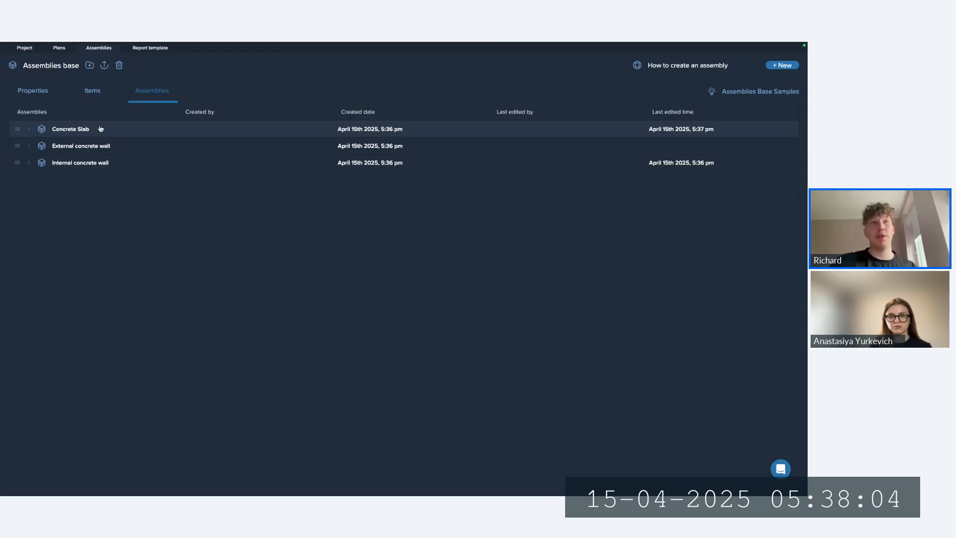
pyautogui.click(783, 65)
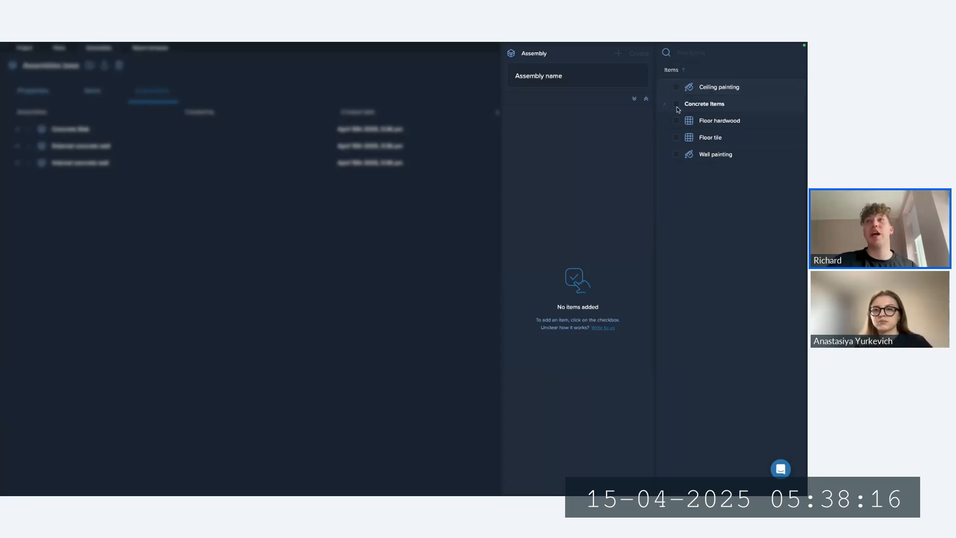
pyautogui.click(434, 214)
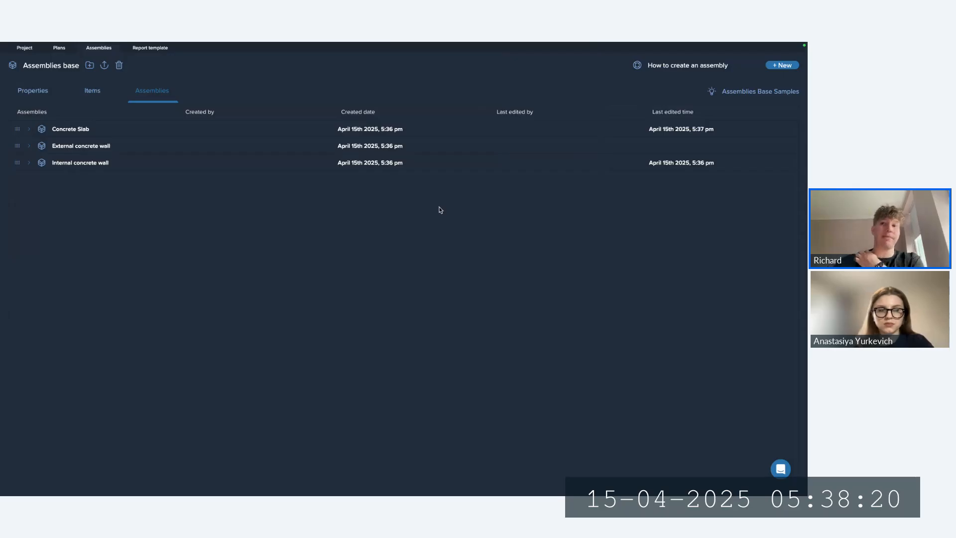
pyautogui.hotkey('ctrl', 'Tab')
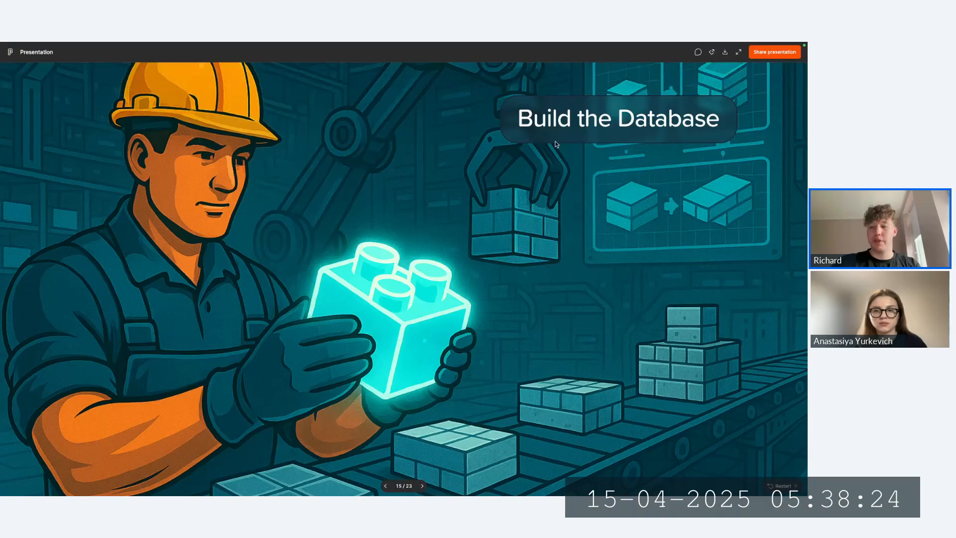
pyautogui.press('Right')
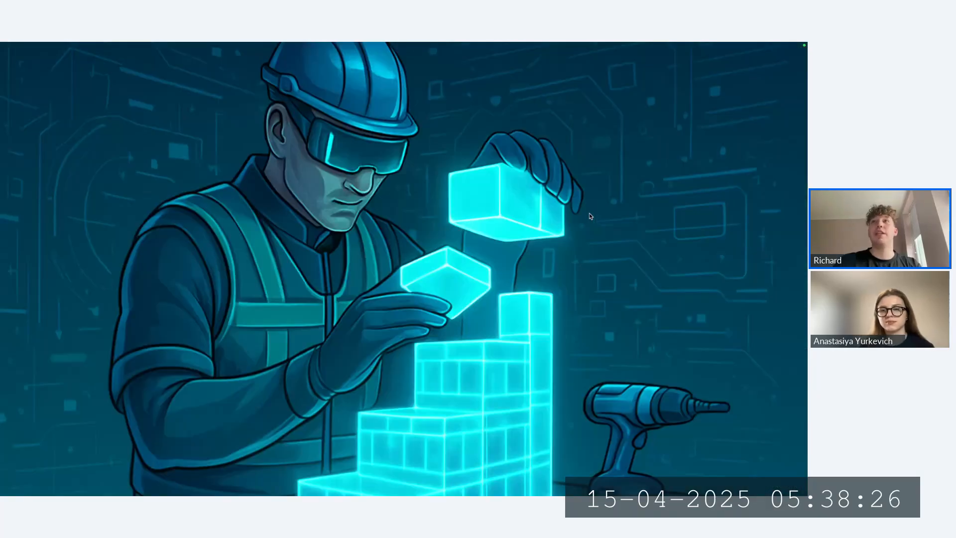
pyautogui.press('Right')
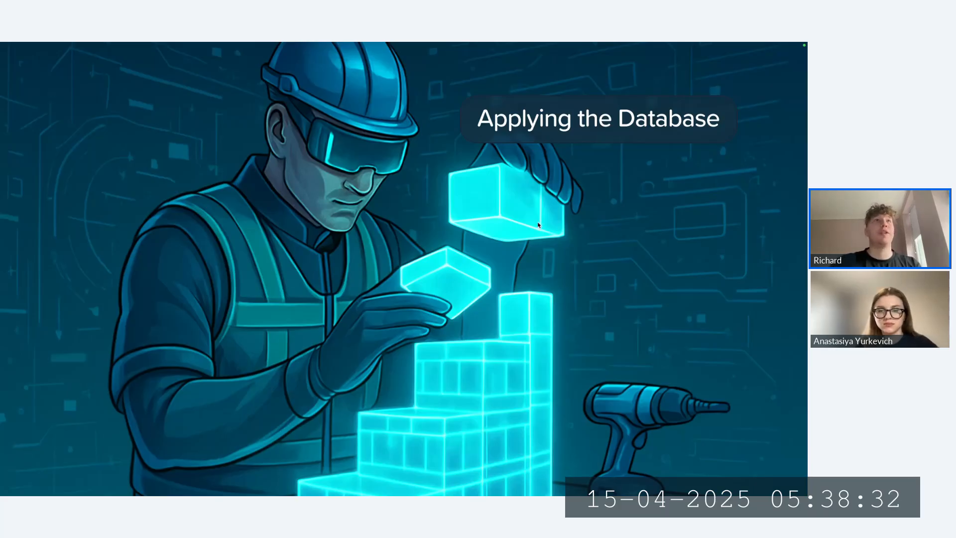
pyautogui.hotkey('ctrl', 'Tab')
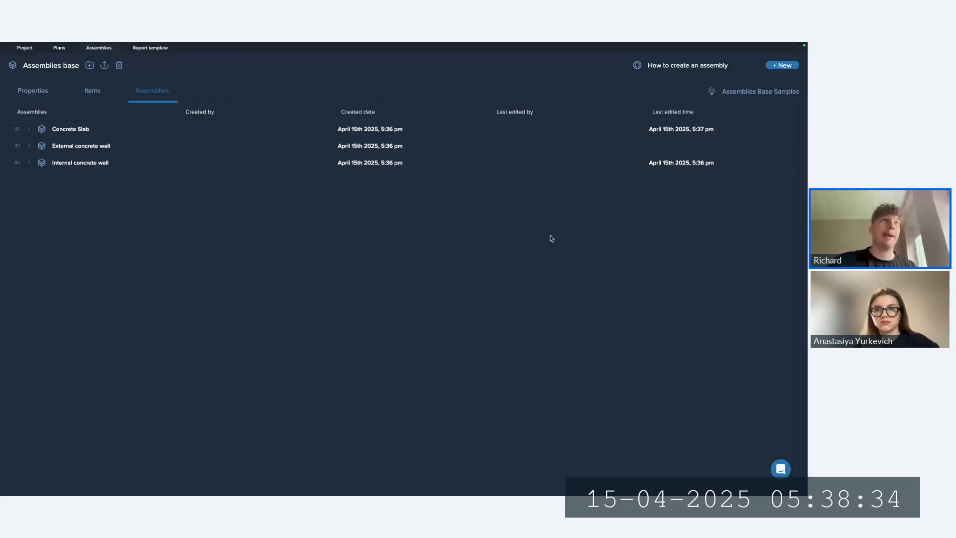
# Return to the project list and open the North London AA Stage 3 project's plans.
pyautogui.click(30, 50)
pyautogui.click(16, 69)
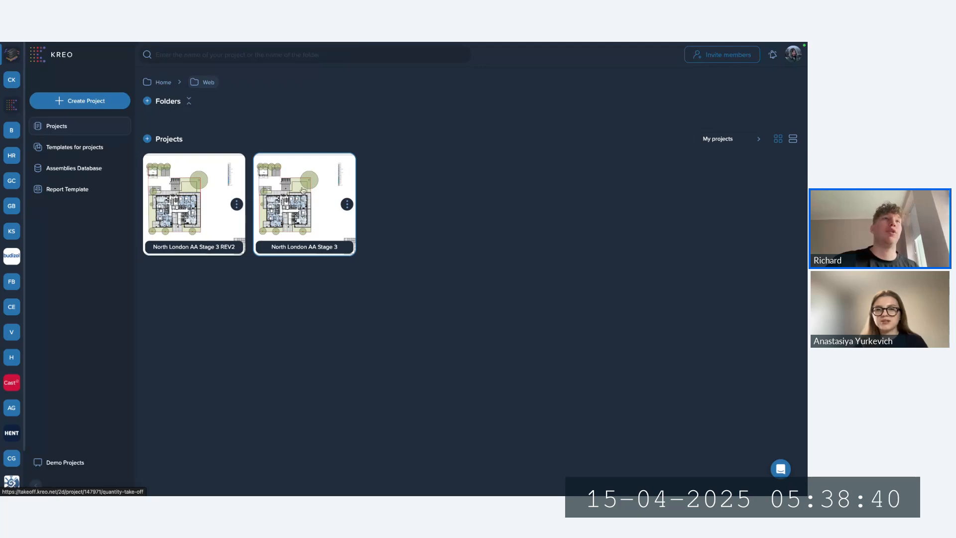
pyautogui.click(303, 190)
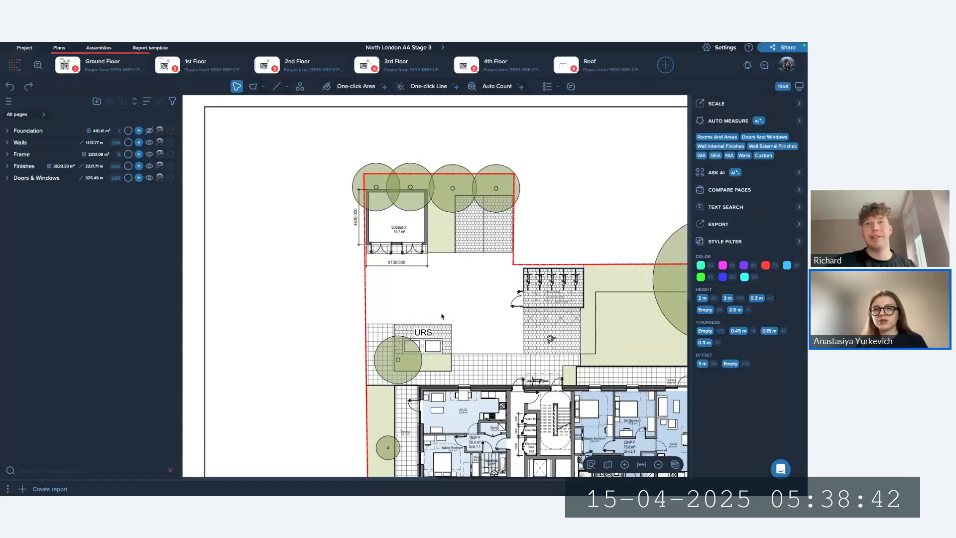
pyautogui.scroll(-4, 589, 390)
pyautogui.scroll(1, 407, 339)
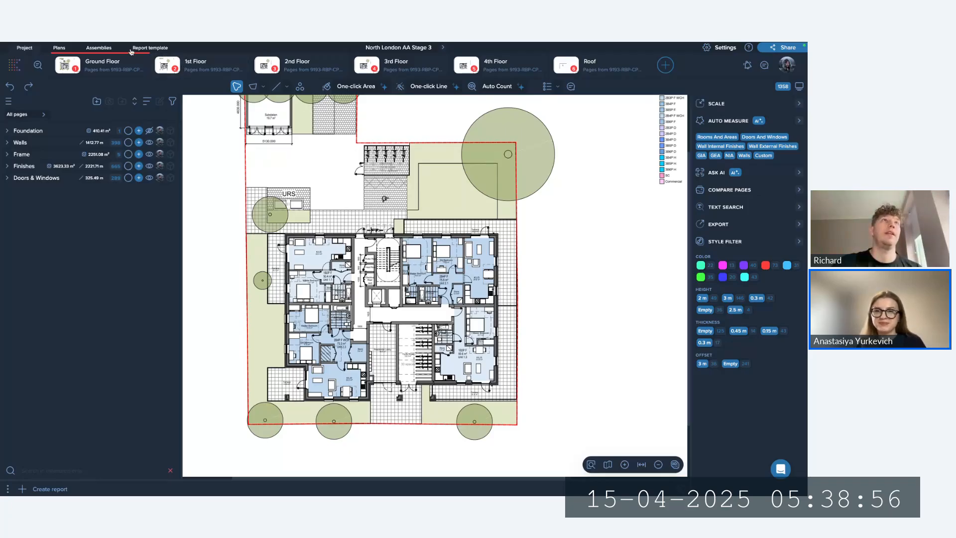
pyautogui.click(96, 48)
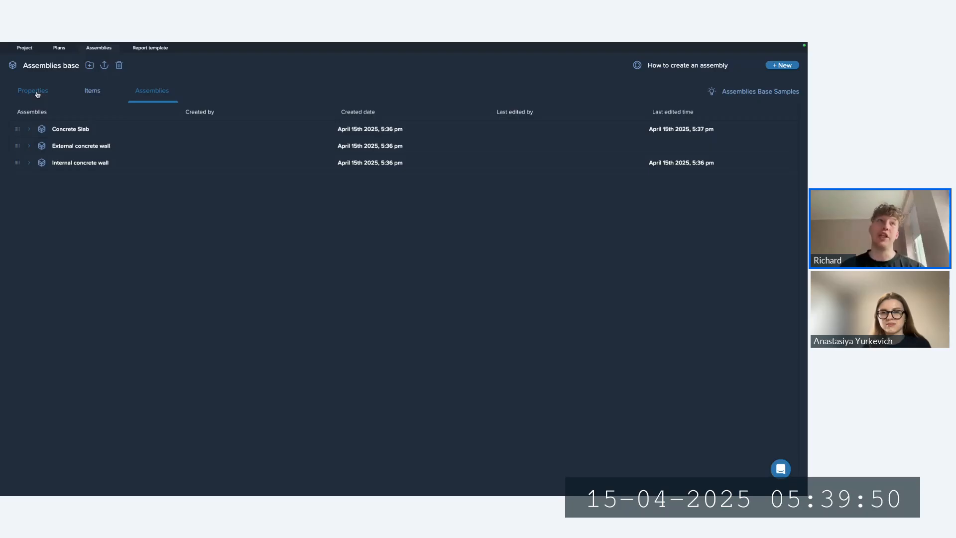
pyautogui.rightClick(136, 165)
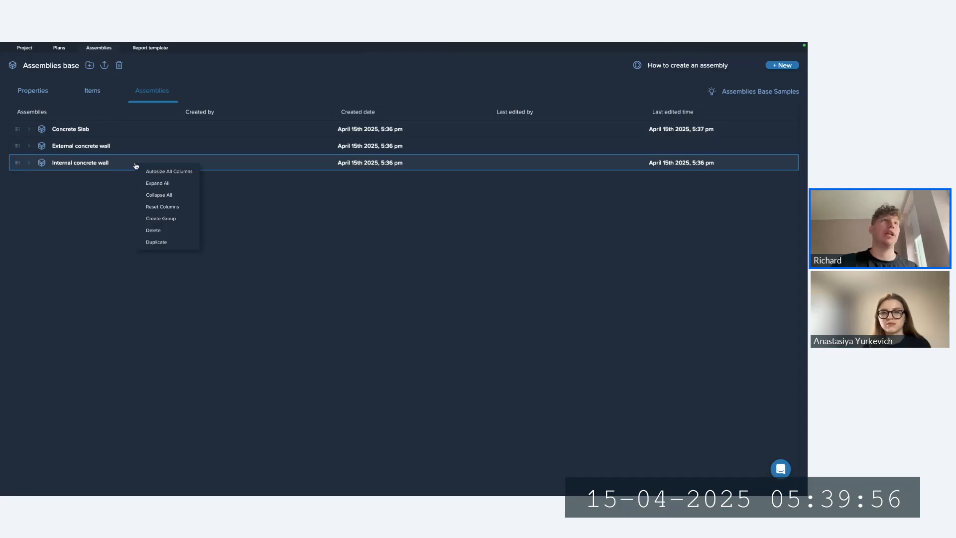
pyautogui.click(115, 191)
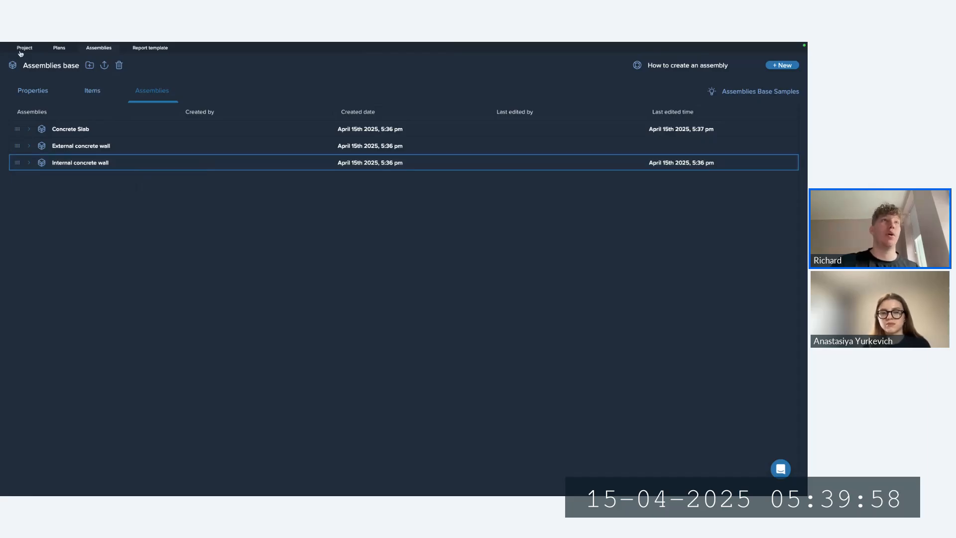
pyautogui.click(29, 49)
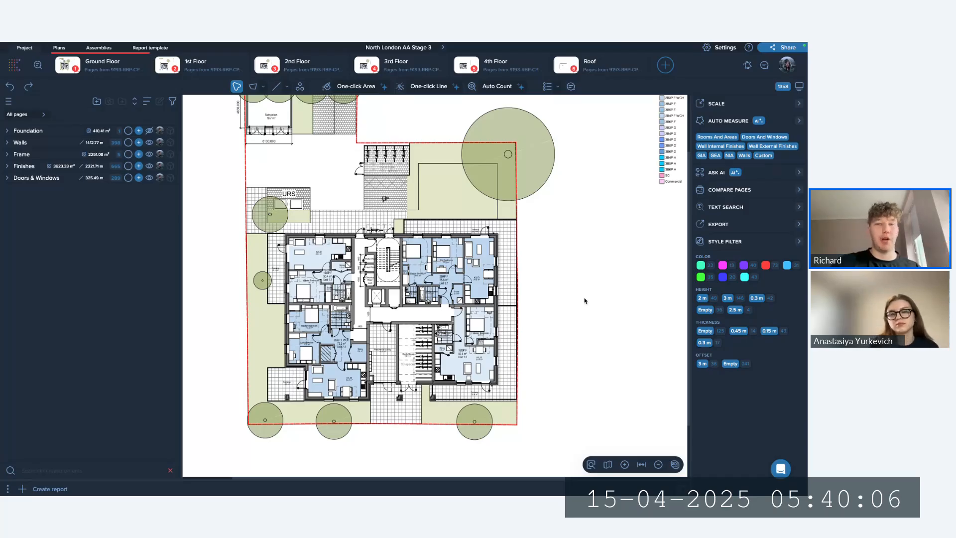
# Open the 1st Floor plan, show only the Walls group's measurements and expand that group.
pyautogui.scroll(-5, 482, 289)
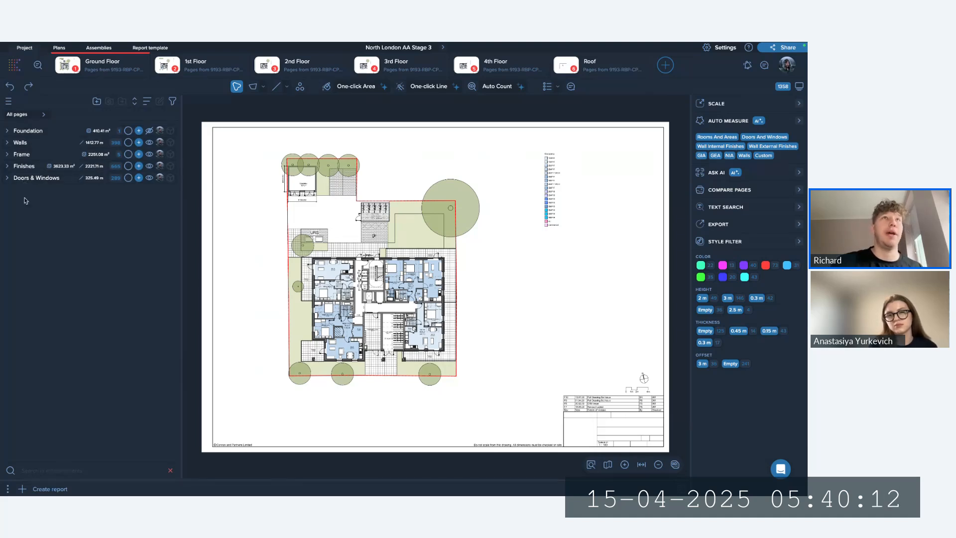
pyautogui.click(198, 66)
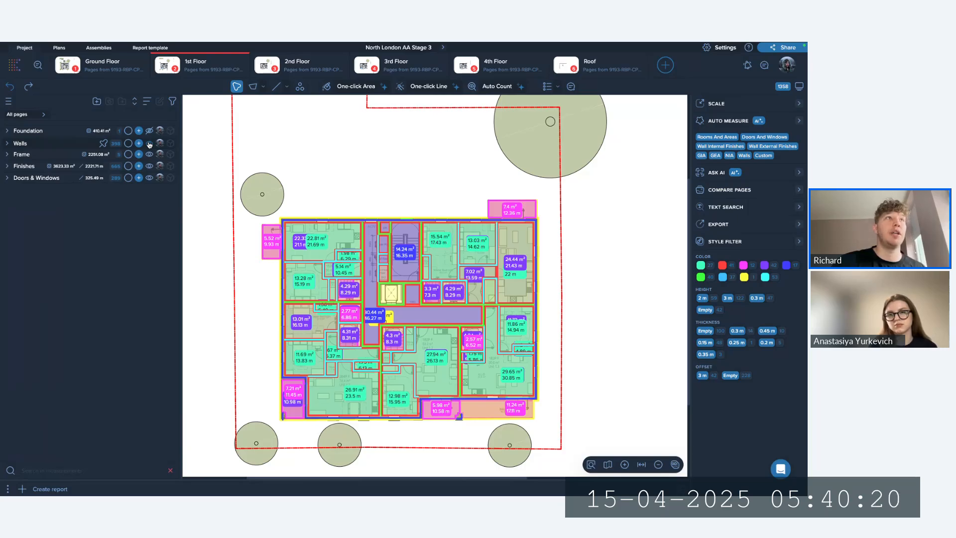
pyautogui.click(149, 144)
pyautogui.click(7, 143)
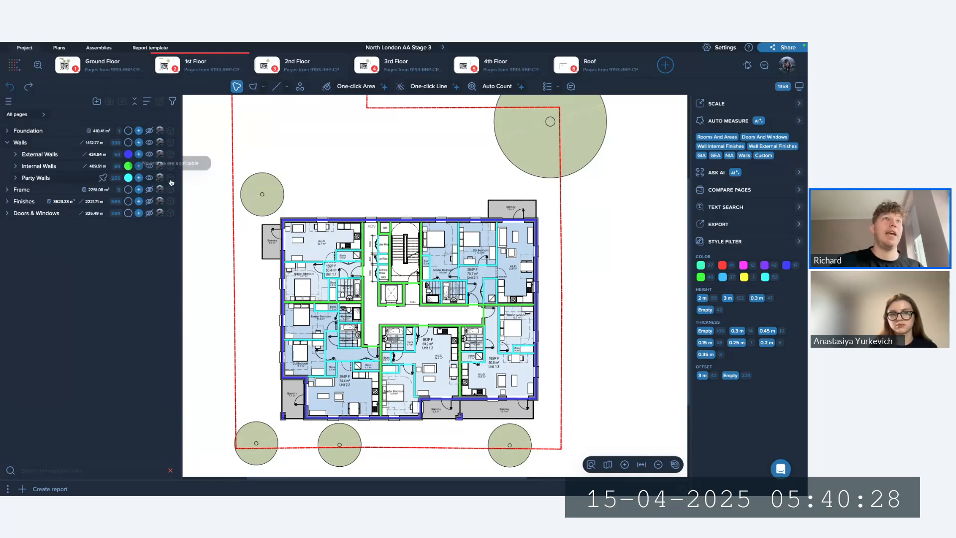
# Apply the External concrete wall assembly to the whole External Walls group.
pyautogui.click(40, 155)
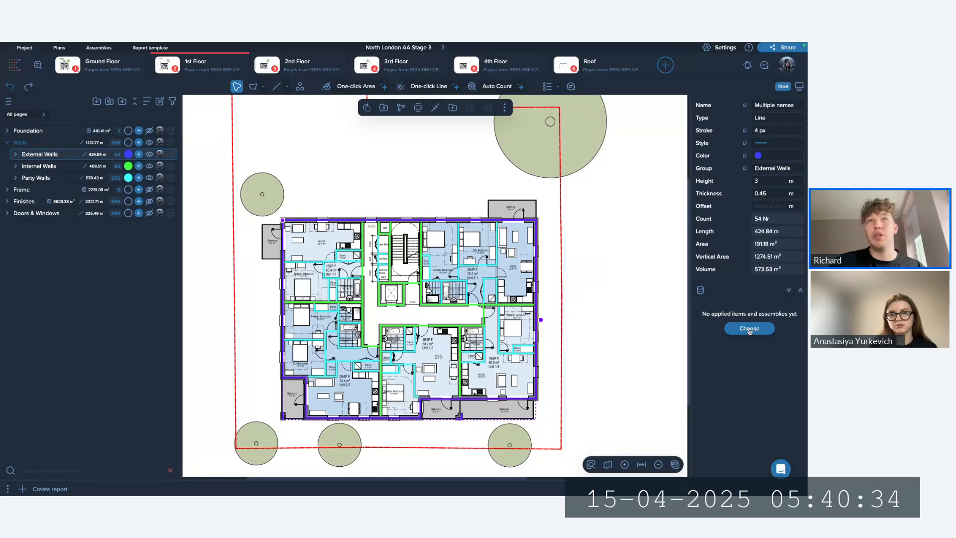
pyautogui.click(749, 329)
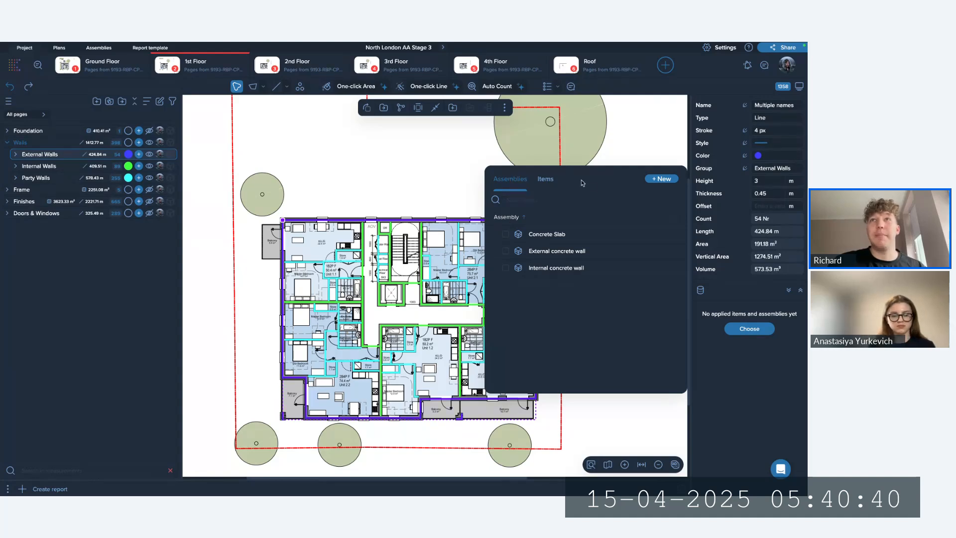
pyautogui.click(545, 179)
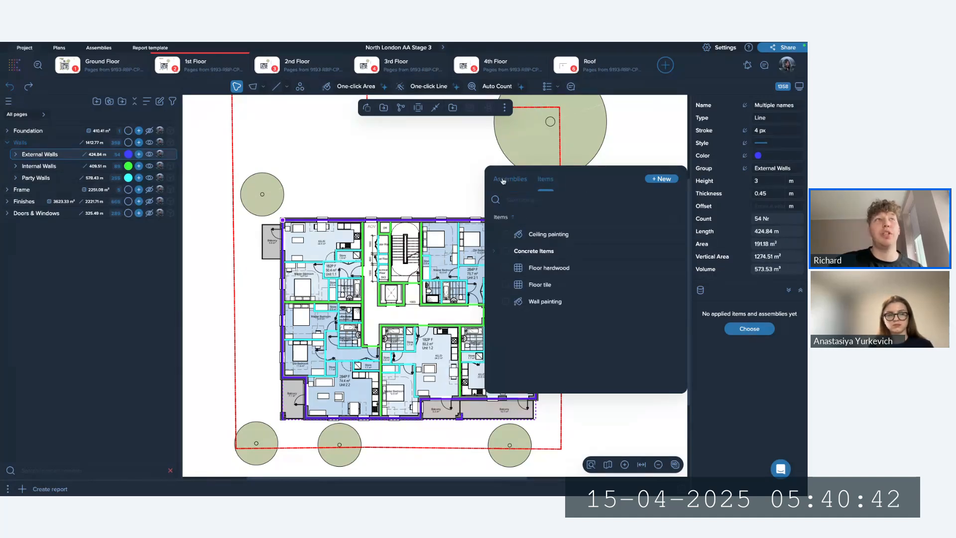
pyautogui.click(503, 181)
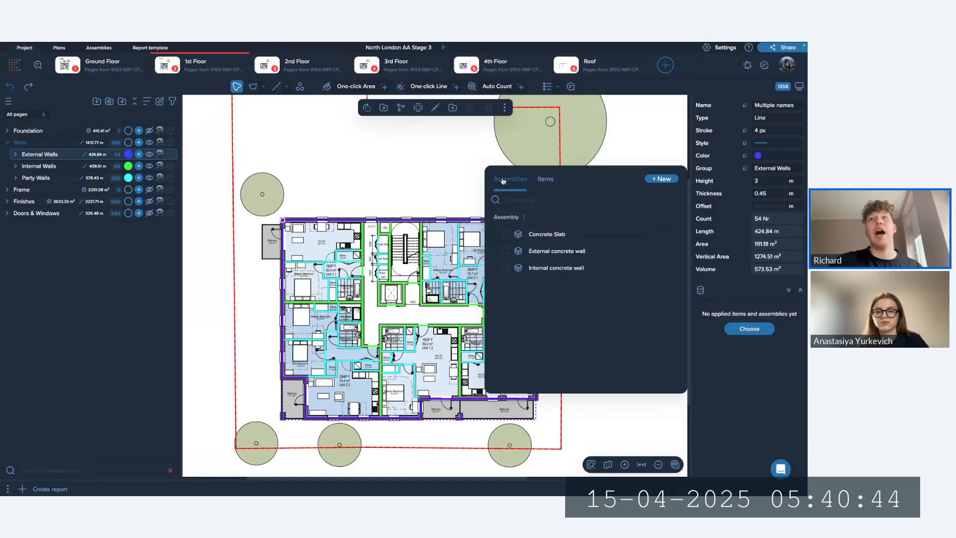
pyautogui.click(506, 252)
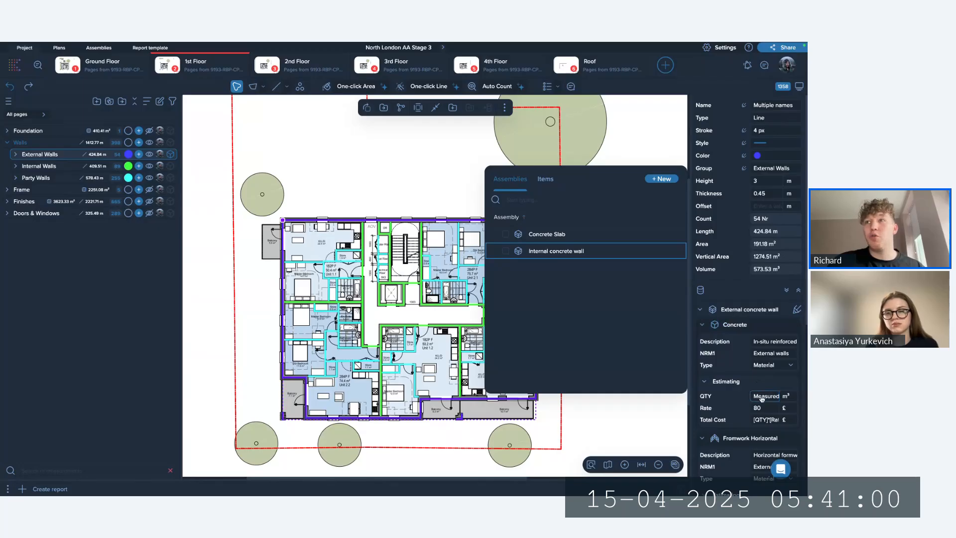
# Inspect the Concrete item's quantity formula and the remaining item properties of the assembly applied to External Walls.
pyautogui.click(761, 395)
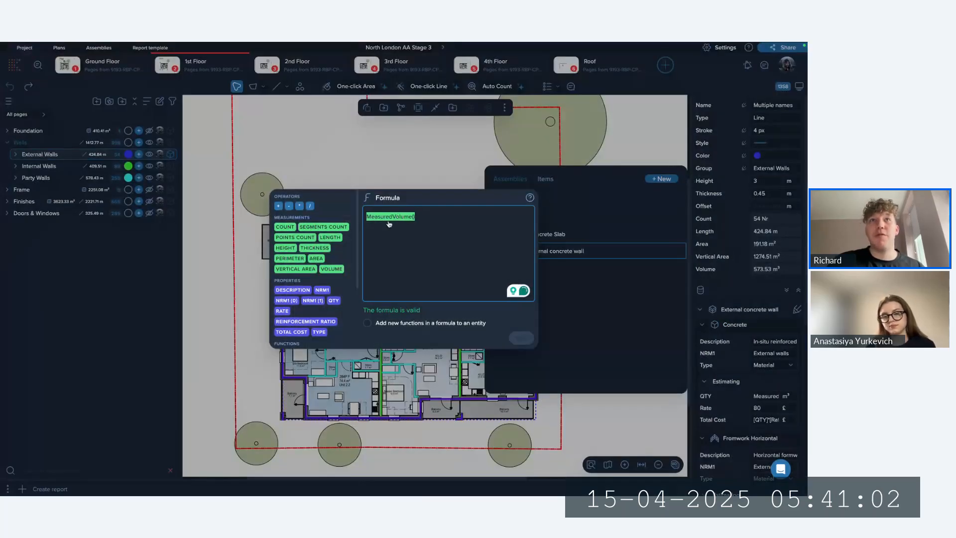
pyautogui.click(690, 273)
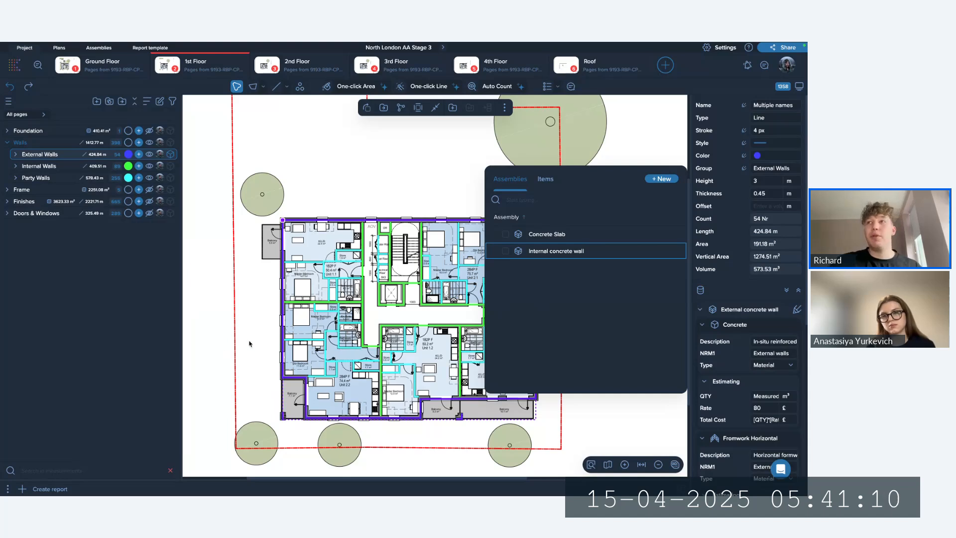
pyautogui.click(701, 289)
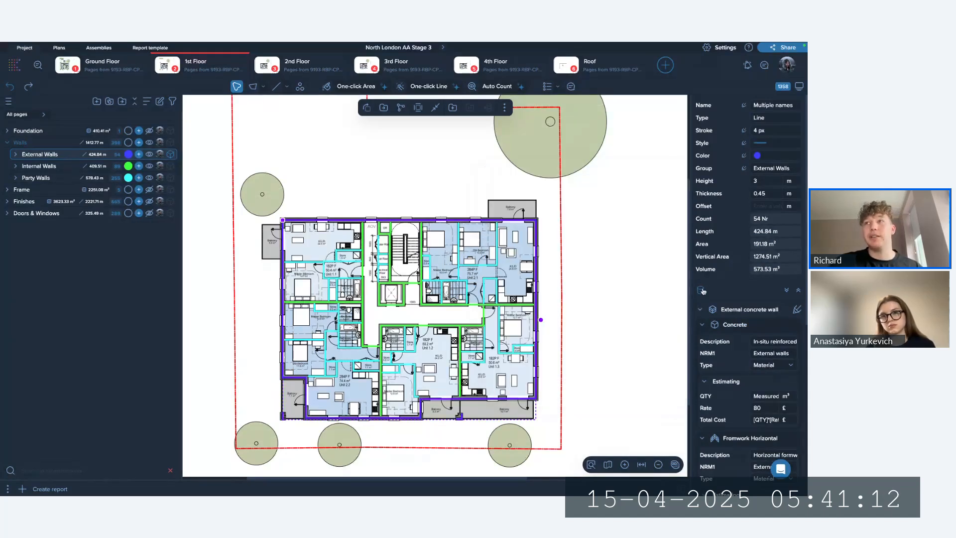
pyautogui.scroll(-2, 733, 338)
pyautogui.scroll(-3, 733, 338)
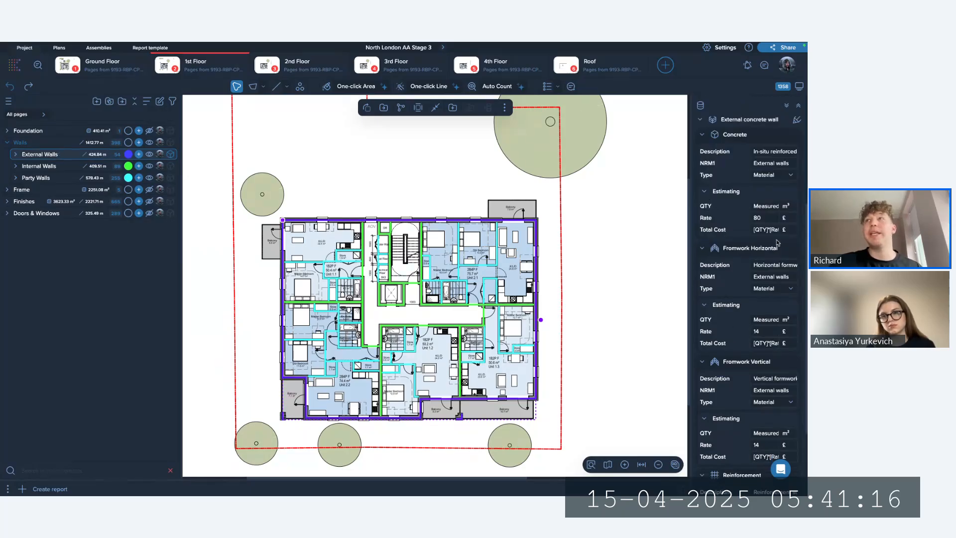
pyautogui.scroll(-1, 650, 214)
pyautogui.scroll(2, 650, 214)
pyautogui.scroll(-3, 382, 212)
pyautogui.click(384, 186)
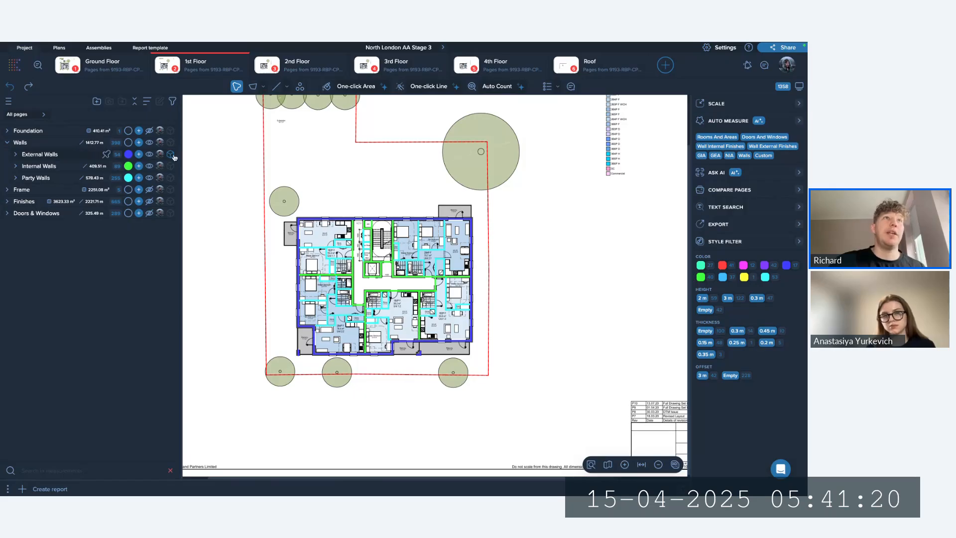
# Expand the External Walls group and check the assembly inheritance of both Wall 450 mm entries.
pyautogui.click(16, 154)
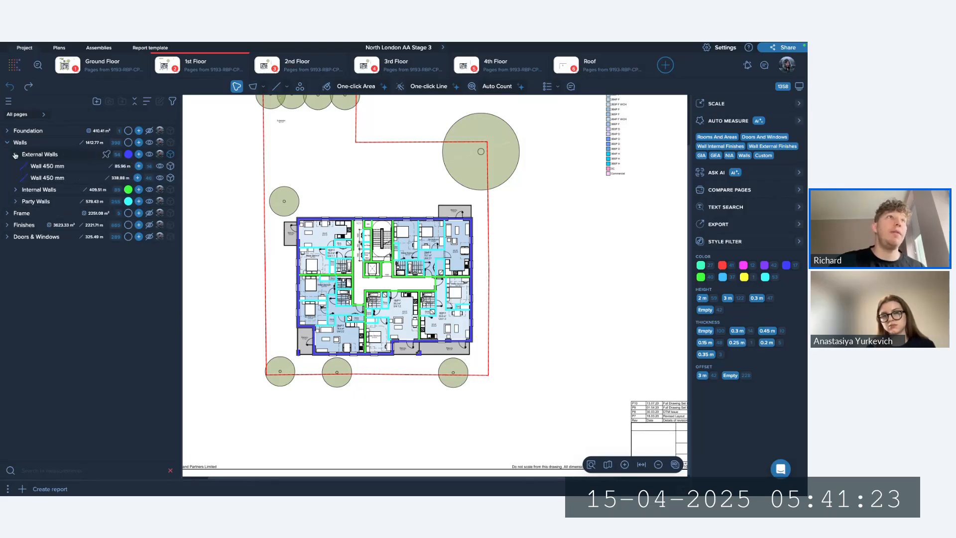
pyautogui.click(77, 169)
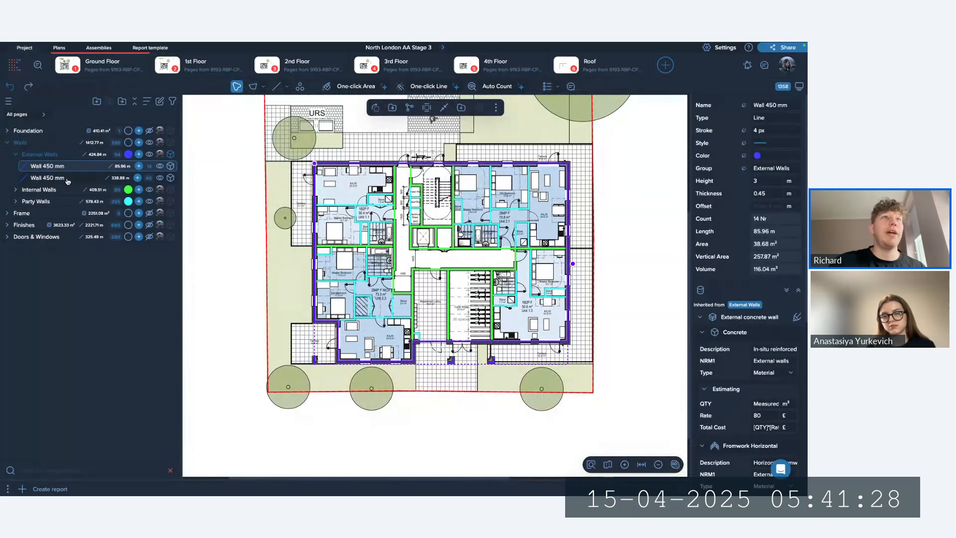
pyautogui.click(68, 180)
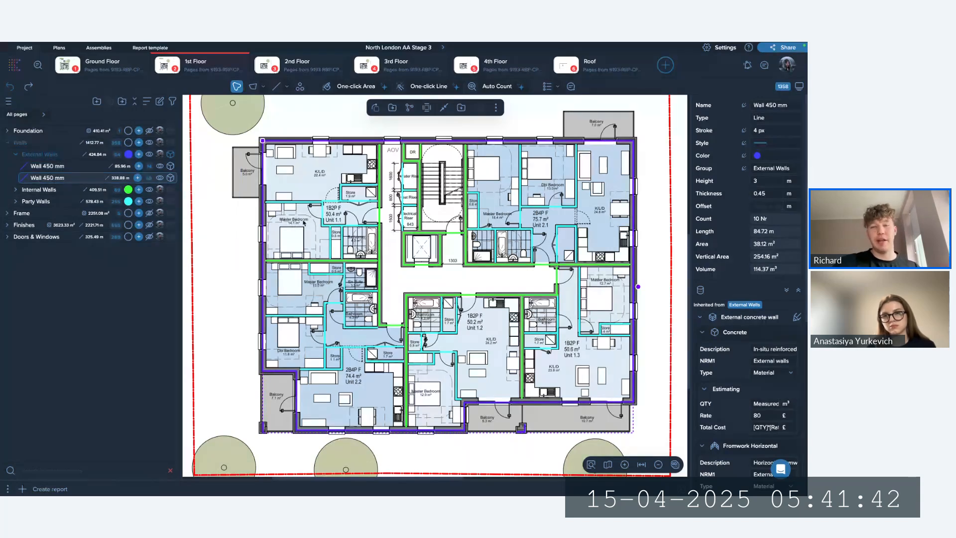
pyautogui.click(234, 209)
pyautogui.click(65, 155)
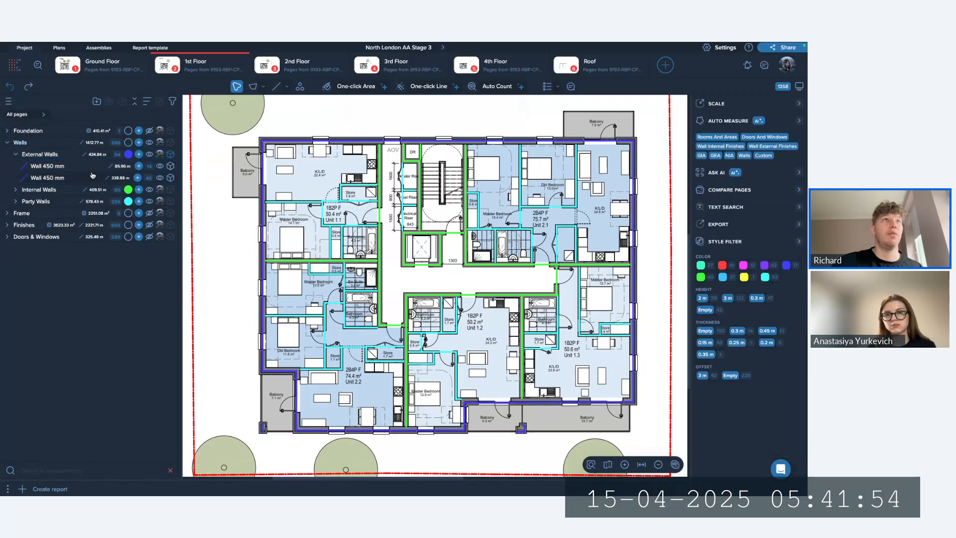
pyautogui.press('Escape')
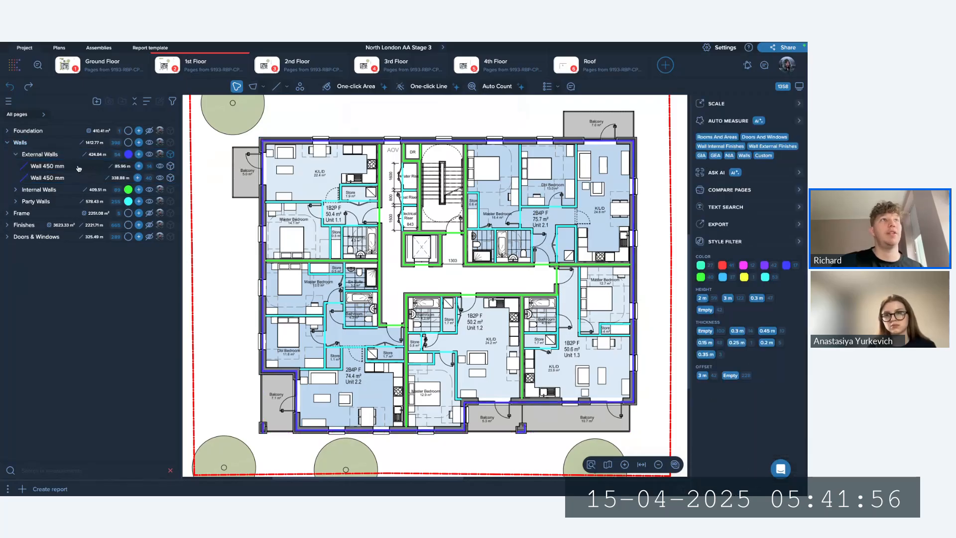
pyautogui.click(78, 169)
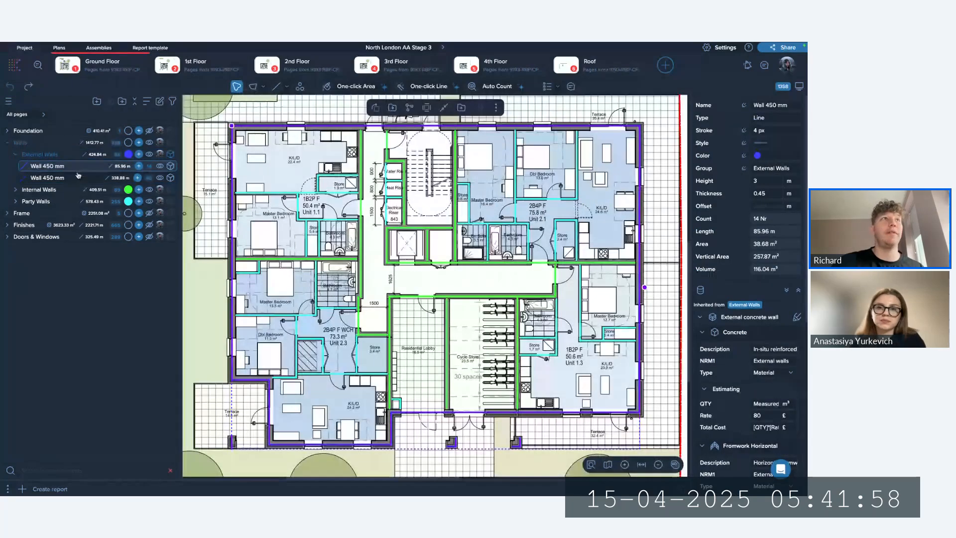
# Check the inherited assembly on the second Wall 450 mm entry and on external walls selected in the Ground Floor plan.
pyautogui.click(78, 177)
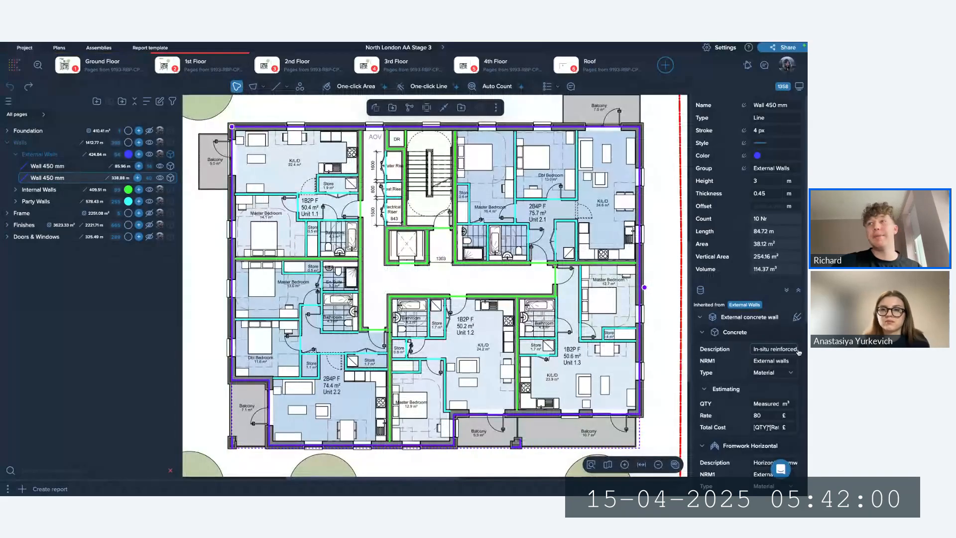
pyautogui.scroll(-1, 749, 418)
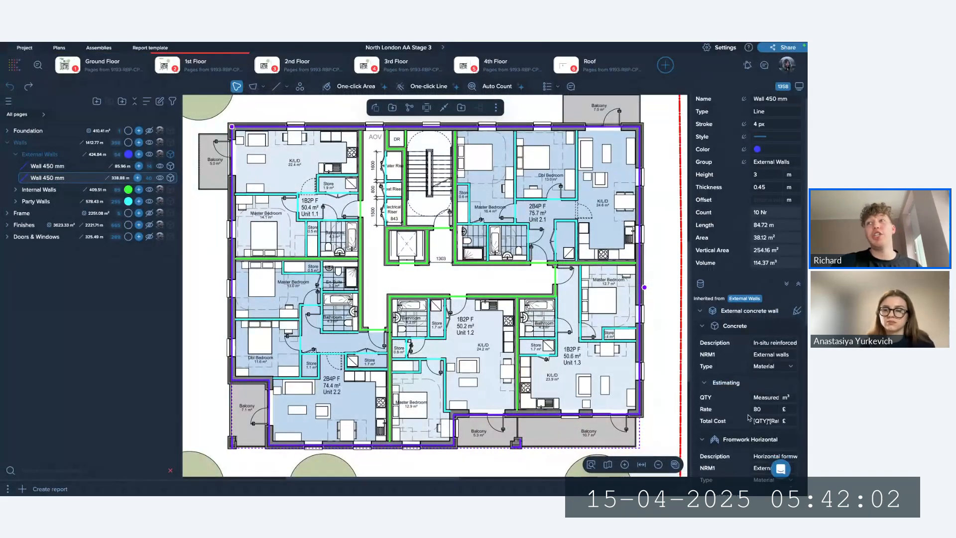
pyautogui.click(122, 67)
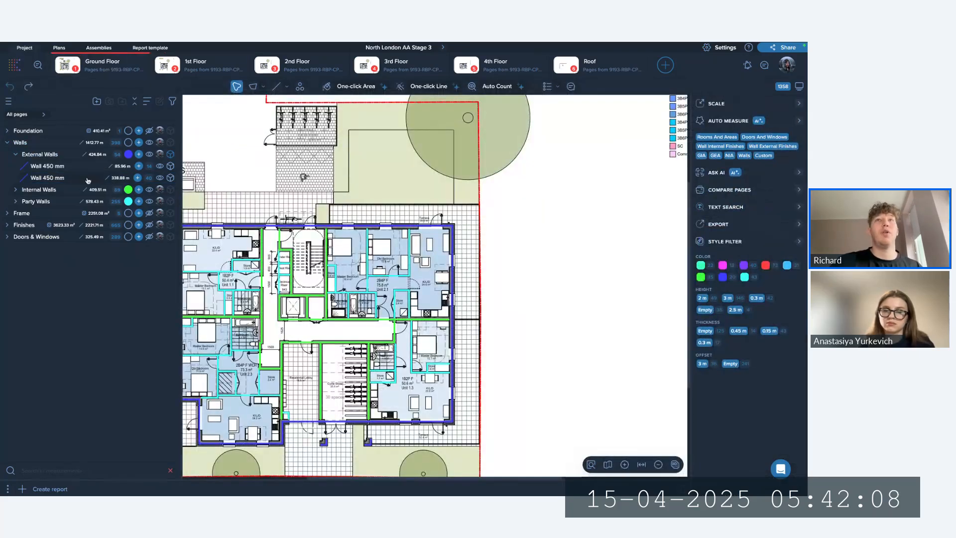
pyautogui.moveTo(443, 206); pyautogui.dragTo(471, 251)
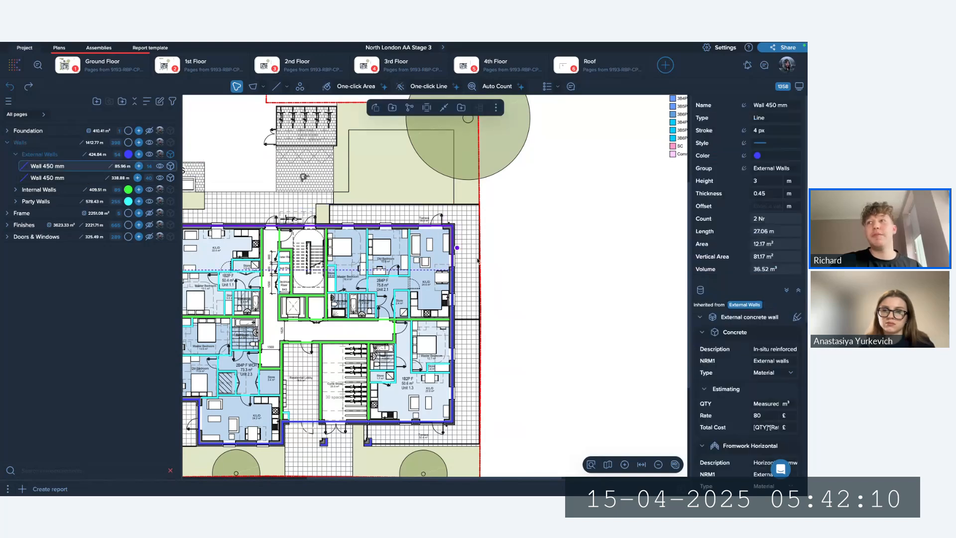
# Read through the Concrete item's full description for the selected Ground Floor external walls, leaving it unedited, and deselect the walls.
pyautogui.click(775, 351)
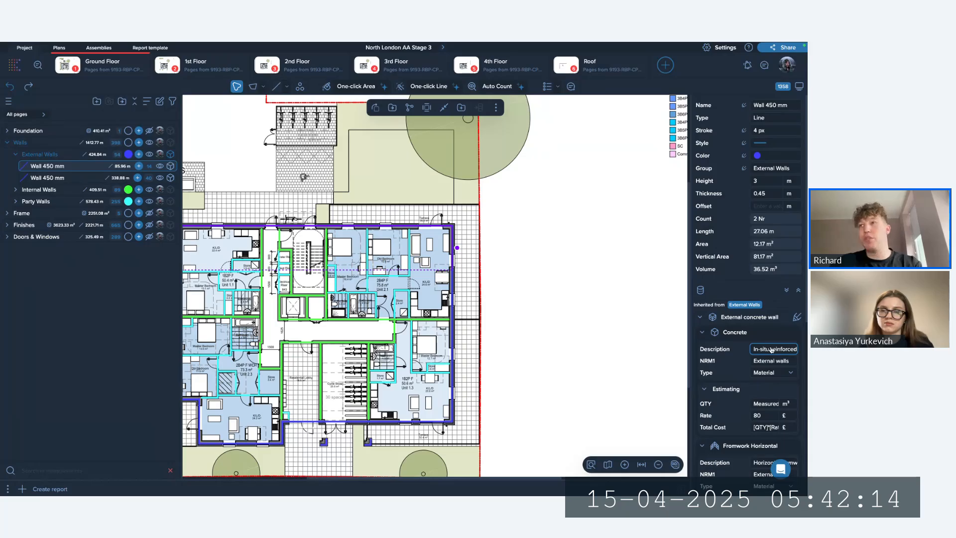
pyautogui.press('Right')
pyautogui.press('Right')
pyautogui.press('Right')
pyautogui.press('Right')
pyautogui.press('Right')
pyautogui.press('Right')
pyautogui.press('Right')
pyautogui.press('Right')
pyautogui.press('Right')
pyautogui.press('Right')
pyautogui.press('Right')
pyautogui.press('Right')
pyautogui.press('Right')
pyautogui.press('Right')
pyautogui.press('Right')
pyautogui.press('Right')
pyautogui.press('Right')
pyautogui.press('Right')
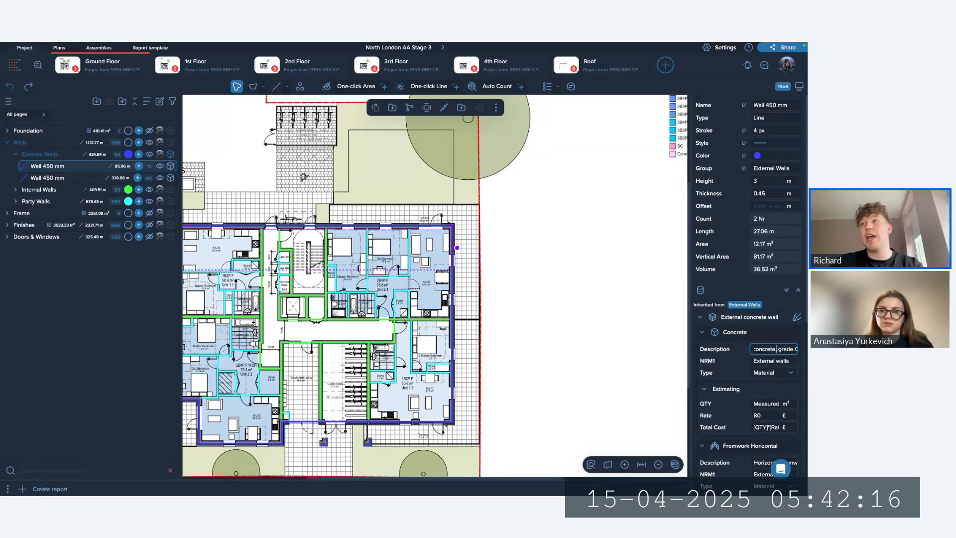
pyautogui.press('Right')
pyautogui.press('Right')
pyautogui.press('Right')
pyautogui.press('Right')
pyautogui.press('Right')
pyautogui.press('Right')
pyautogui.press('Right')
pyautogui.press('Right')
pyautogui.press('Right')
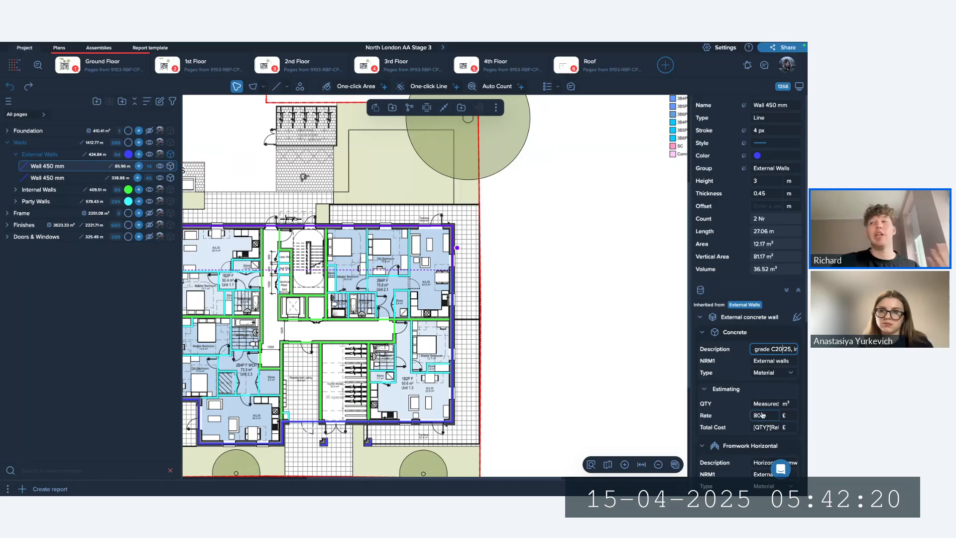
pyautogui.click(388, 196)
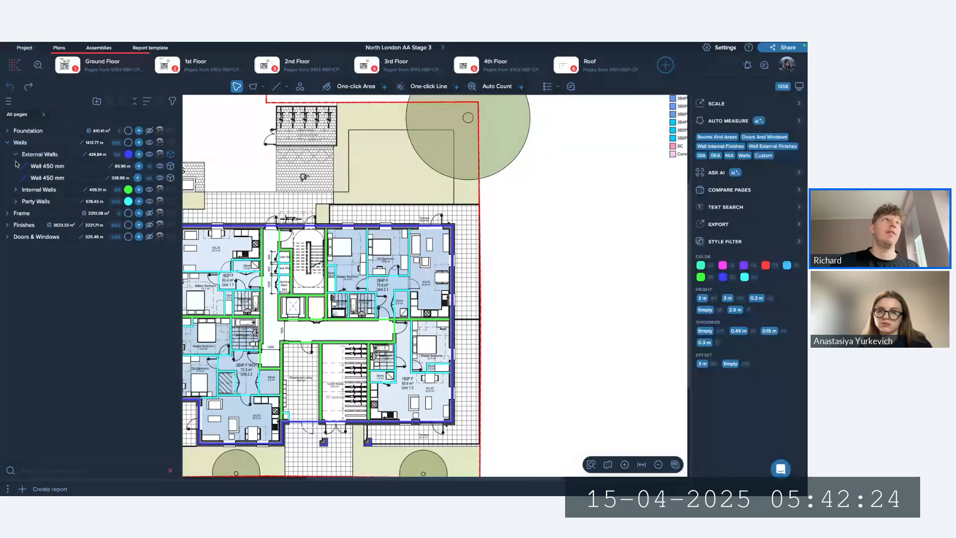
# Collapse the External Walls group and apply the Internal concrete wall assembly to the whole Internal Walls group.
pyautogui.click(16, 155)
pyautogui.click(69, 168)
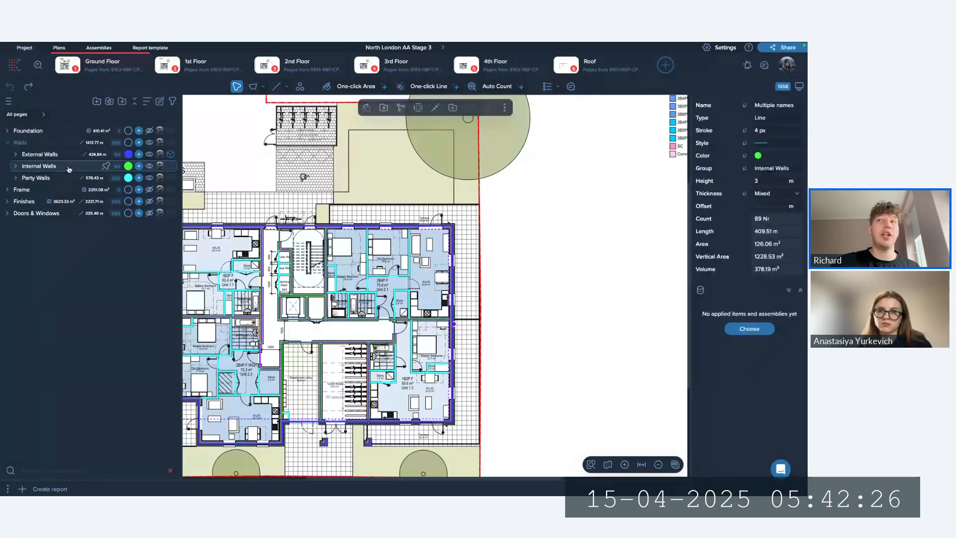
pyautogui.click(741, 331)
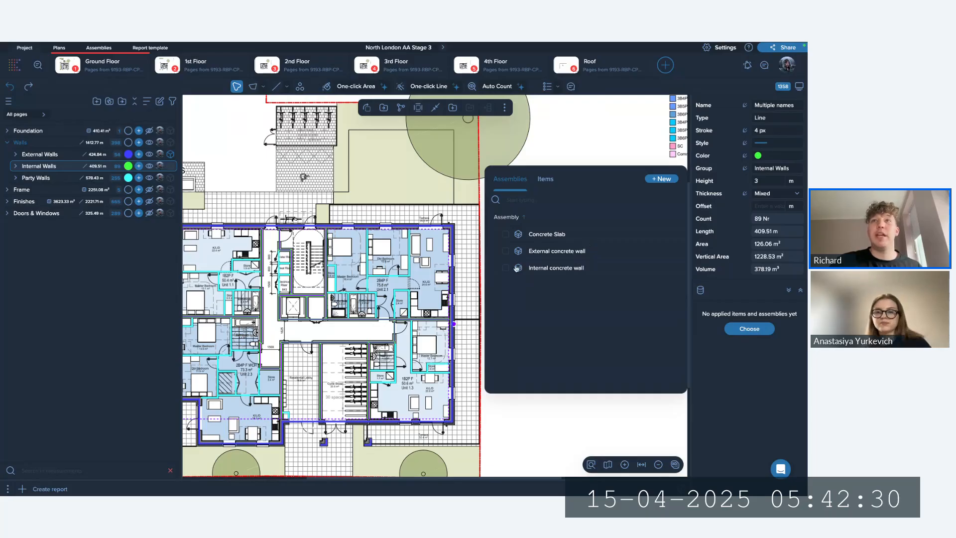
pyautogui.click(505, 269)
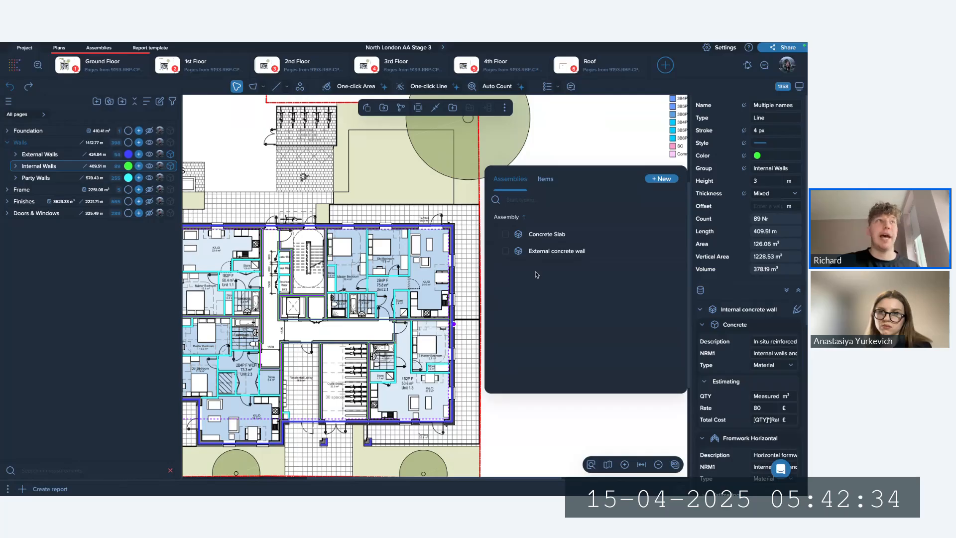
# Expand the Finishes group, show only the Floor Finishes measurements on the plan and expand the Floor Finishes subgroup.
pyautogui.click(7, 201)
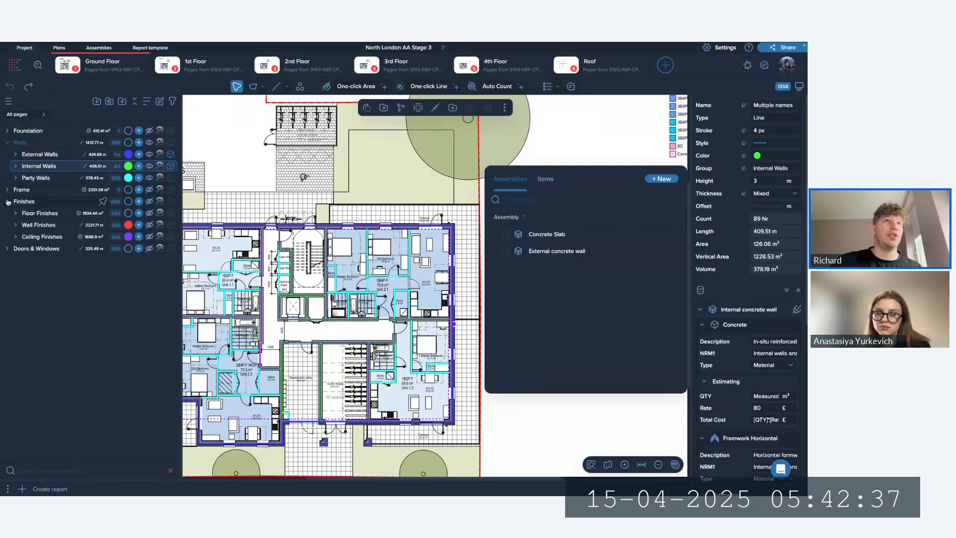
pyautogui.click(149, 213)
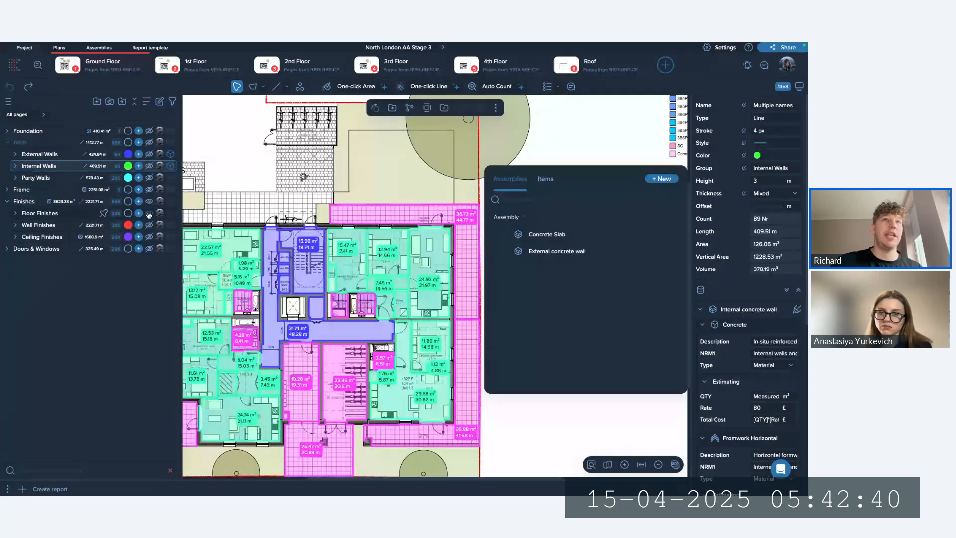
pyautogui.scroll(-5, 428, 275)
pyautogui.scroll(1, 409, 259)
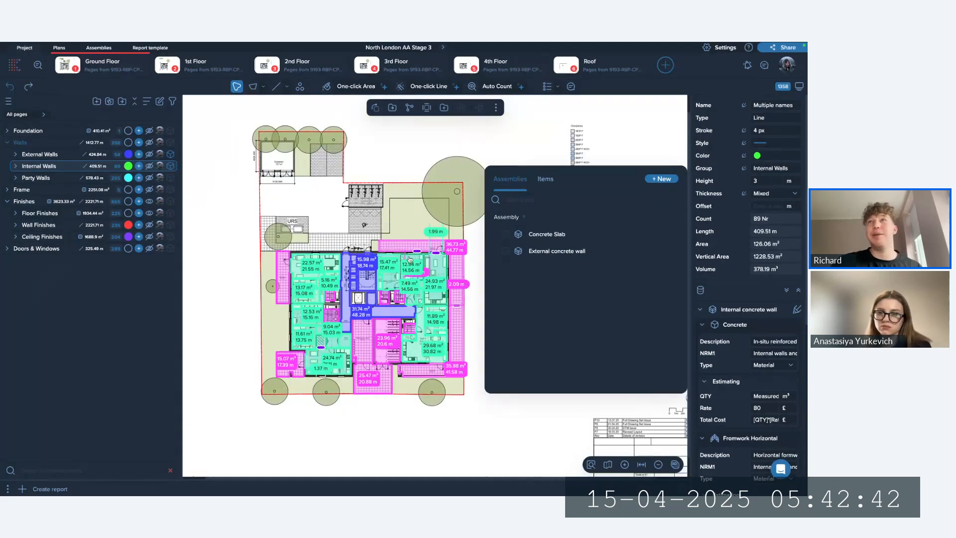
pyautogui.click(466, 180)
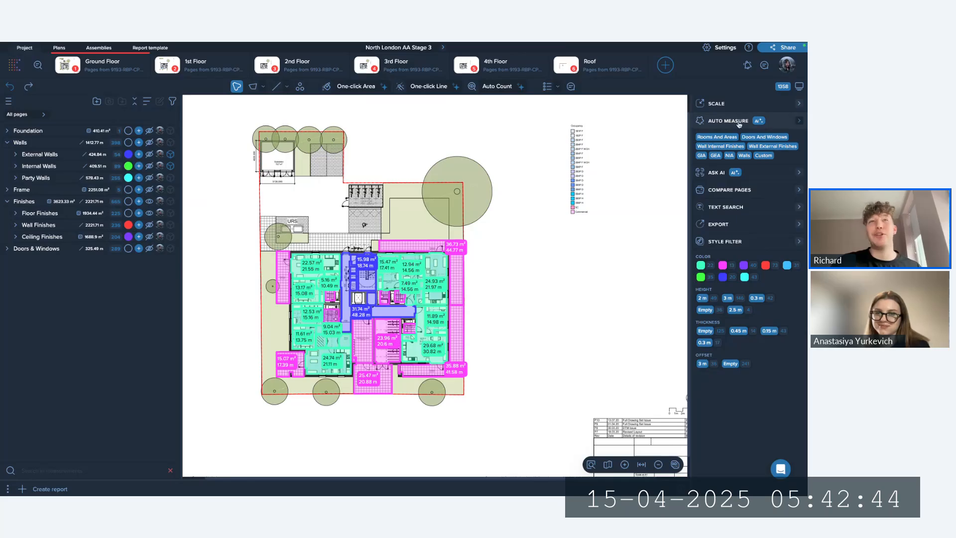
pyautogui.scroll(1, 329, 329)
pyautogui.scroll(-1, 272, 317)
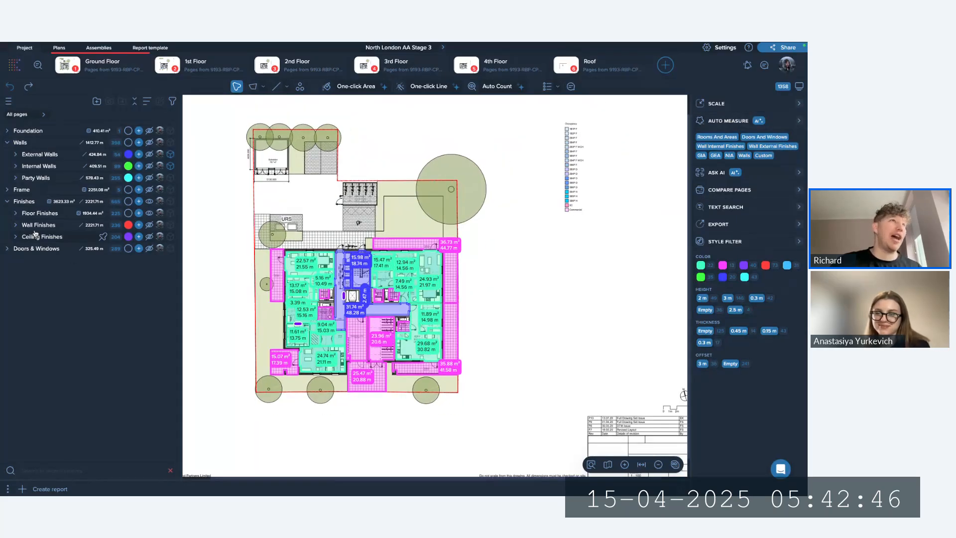
pyautogui.click(14, 214)
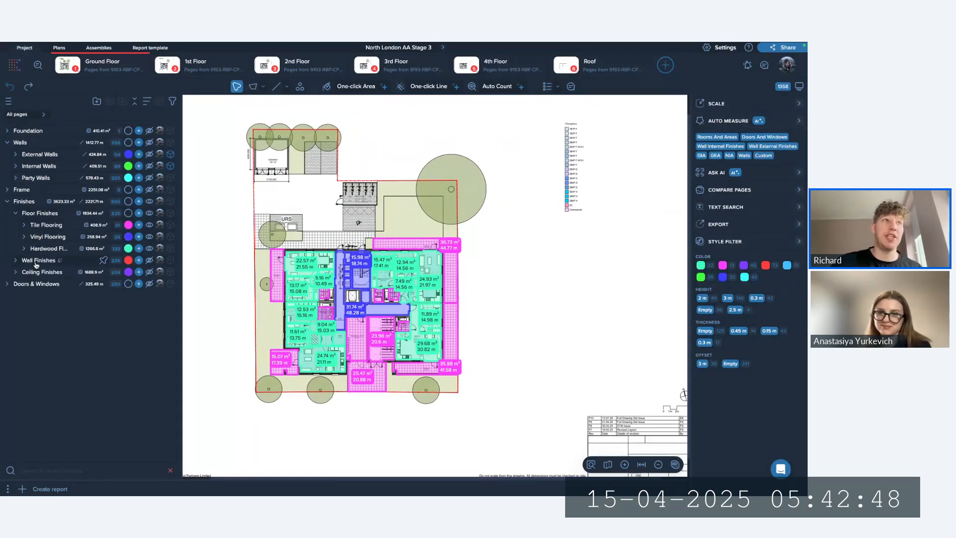
# Apply the Floor tile item to the Tile Flooring group and the Floor hardwood item to the Hardwood Flooring group.
pyautogui.click(46, 225)
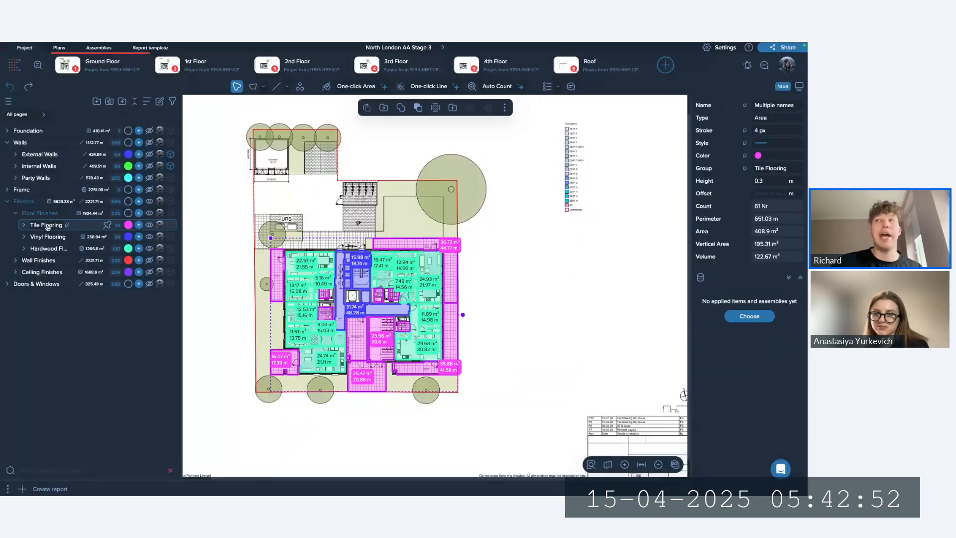
pyautogui.click(741, 316)
pyautogui.click(547, 170)
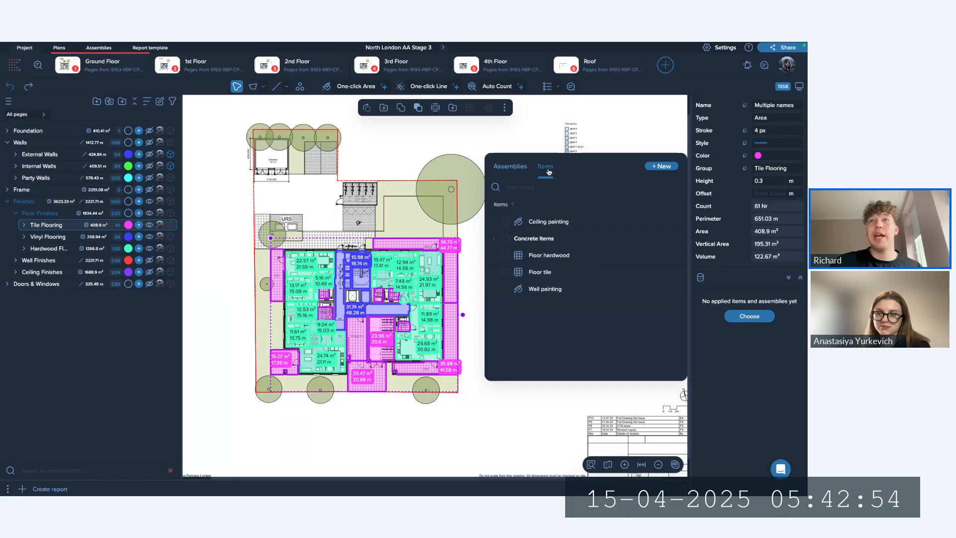
pyautogui.click(508, 272)
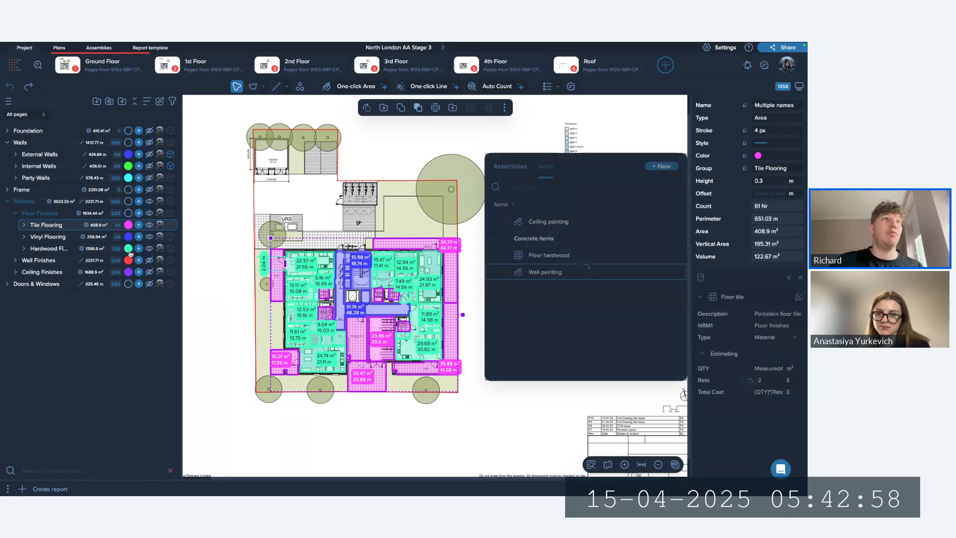
pyautogui.click(49, 248)
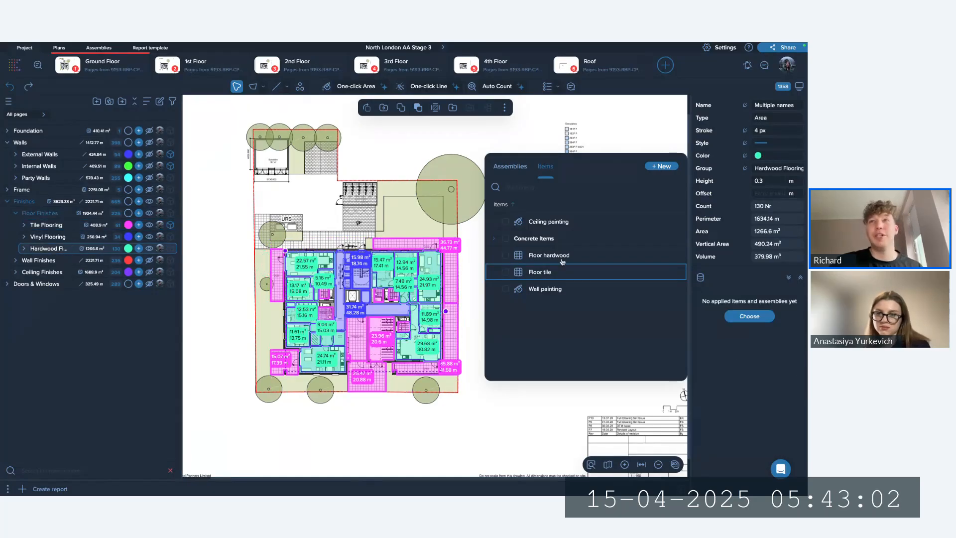
pyautogui.click(506, 255)
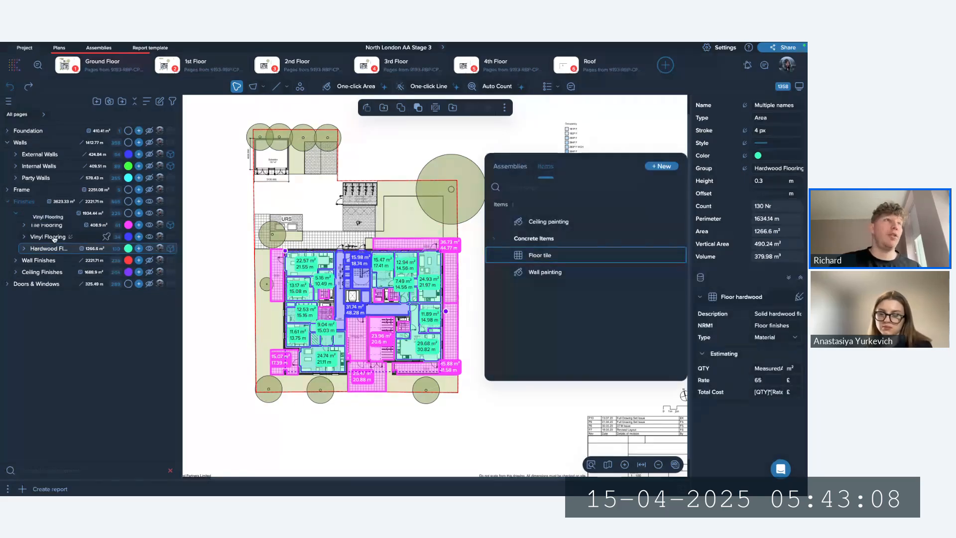
# Show only the Wall Finishes measurements and apply the Wall painting item to the whole Wall Finishes group.
pyautogui.click(16, 260)
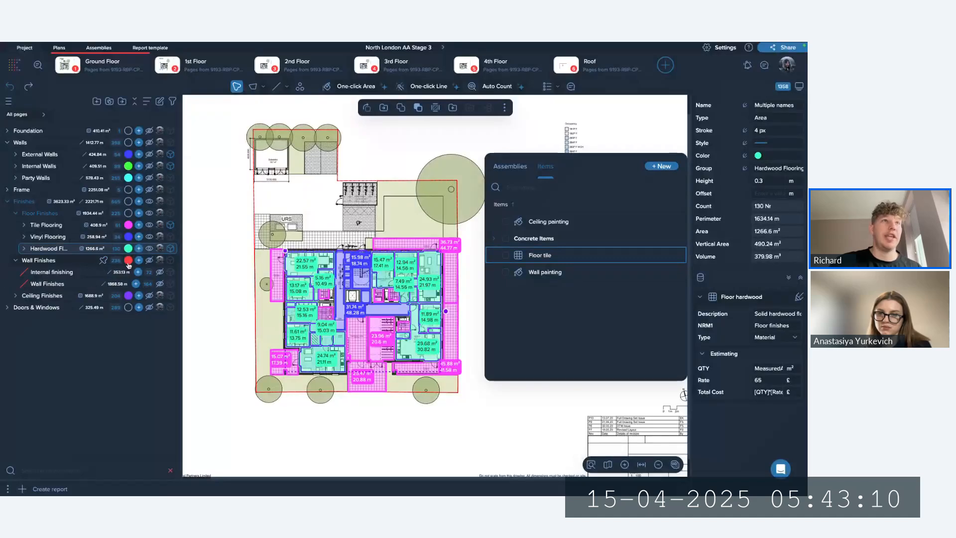
pyautogui.click(150, 260)
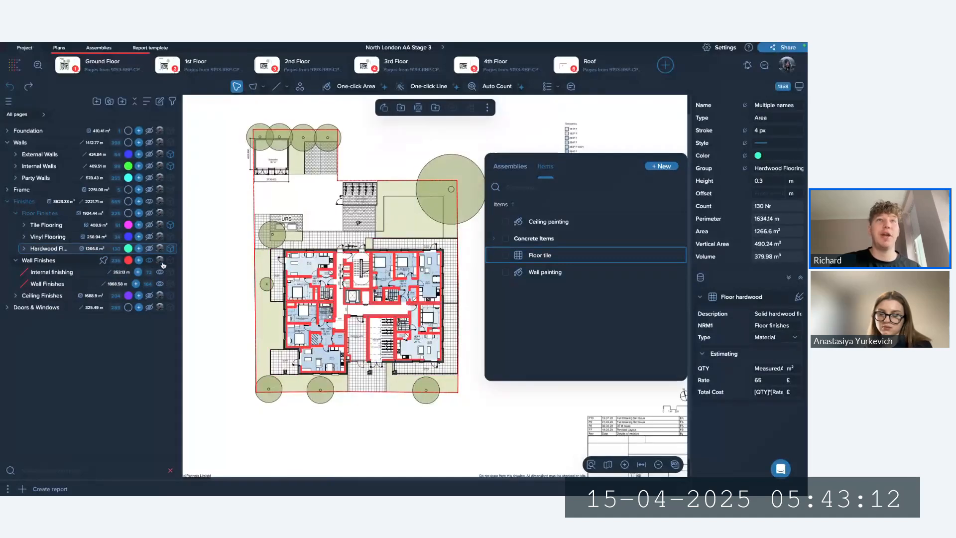
pyautogui.scroll(5, 375, 285)
pyautogui.scroll(-5, 375, 285)
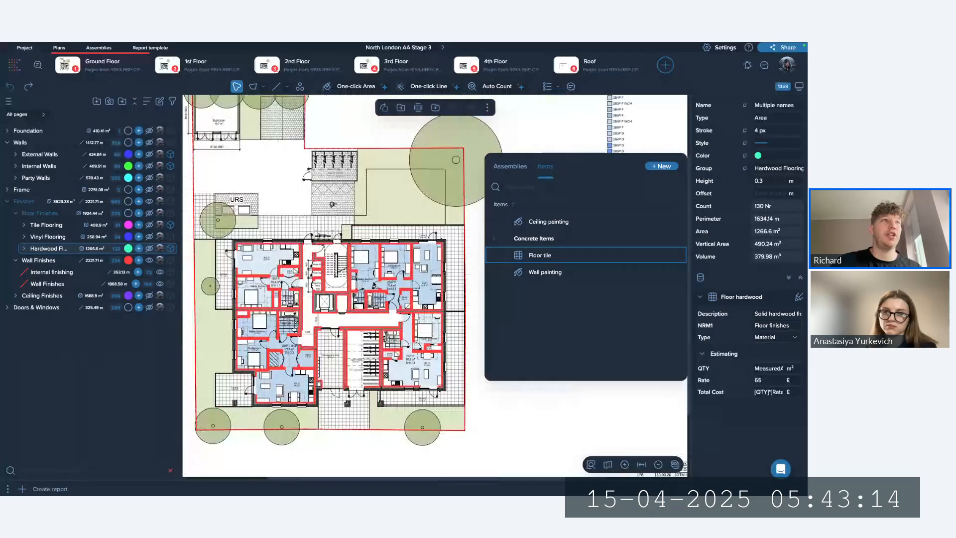
pyautogui.click(67, 261)
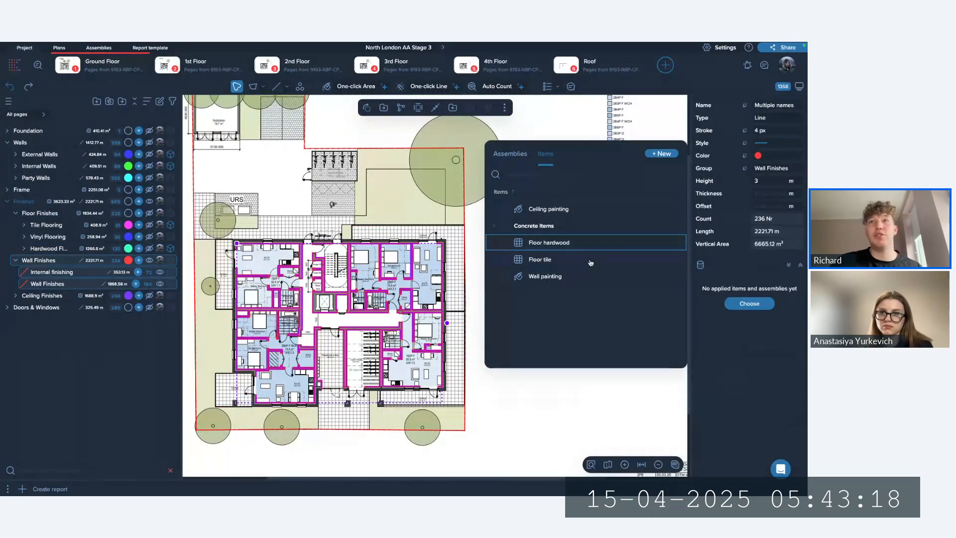
pyautogui.click(507, 278)
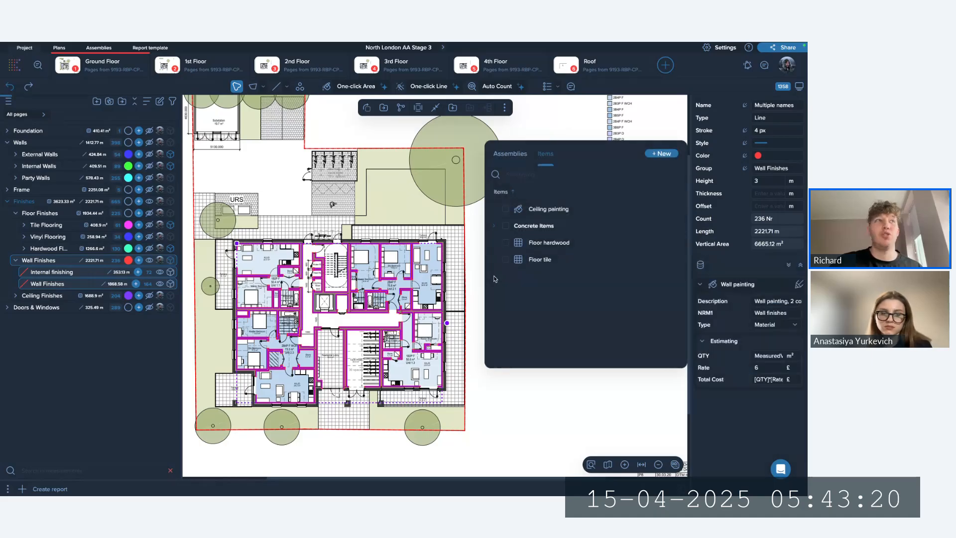
pyautogui.click(15, 260)
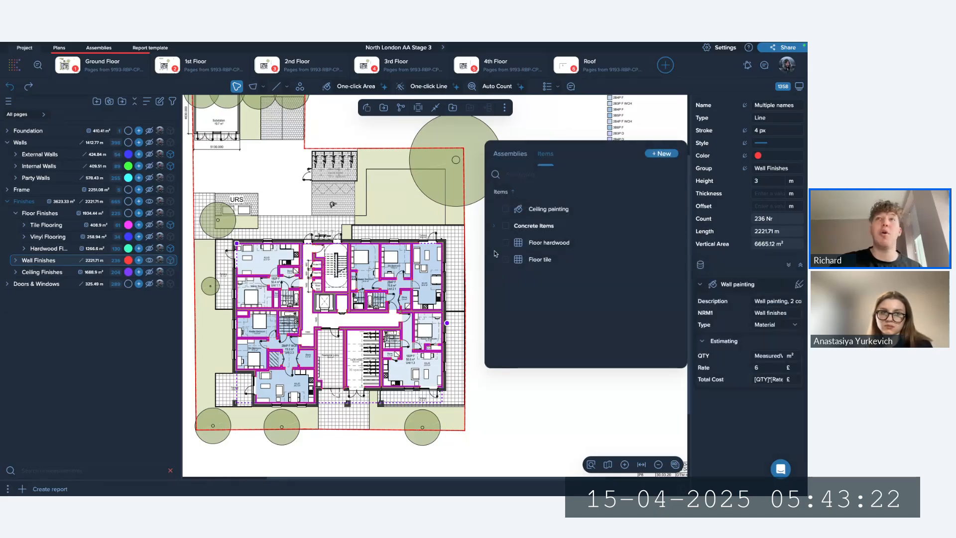
# Apply the Ceiling painting item to the Ceiling Finishes group, then close the item chooser and clear the selection.
pyautogui.click(69, 274)
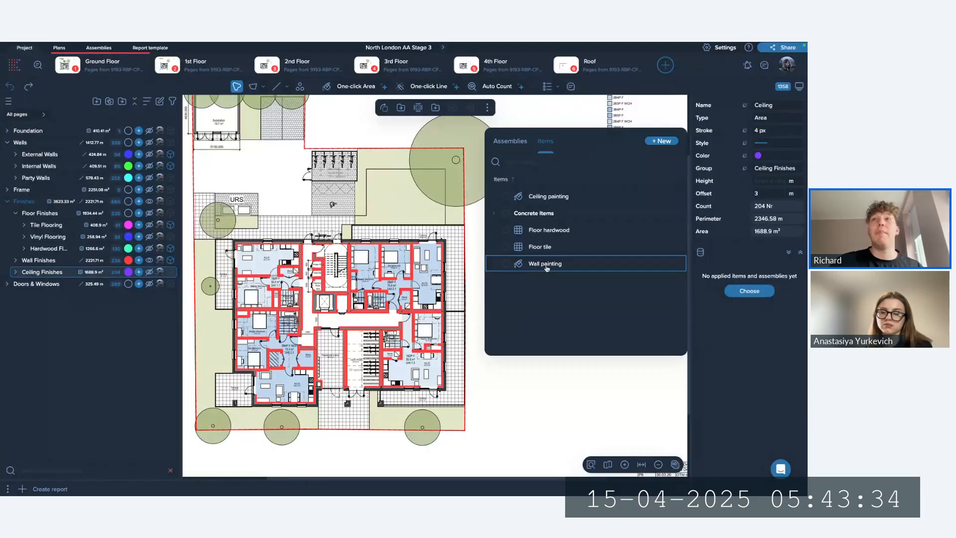
pyautogui.click(506, 197)
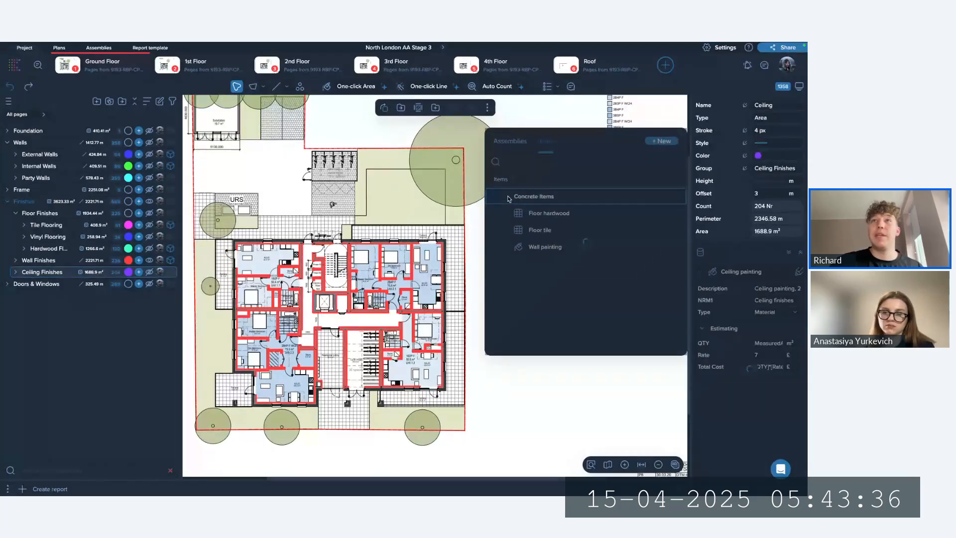
pyautogui.click(700, 252)
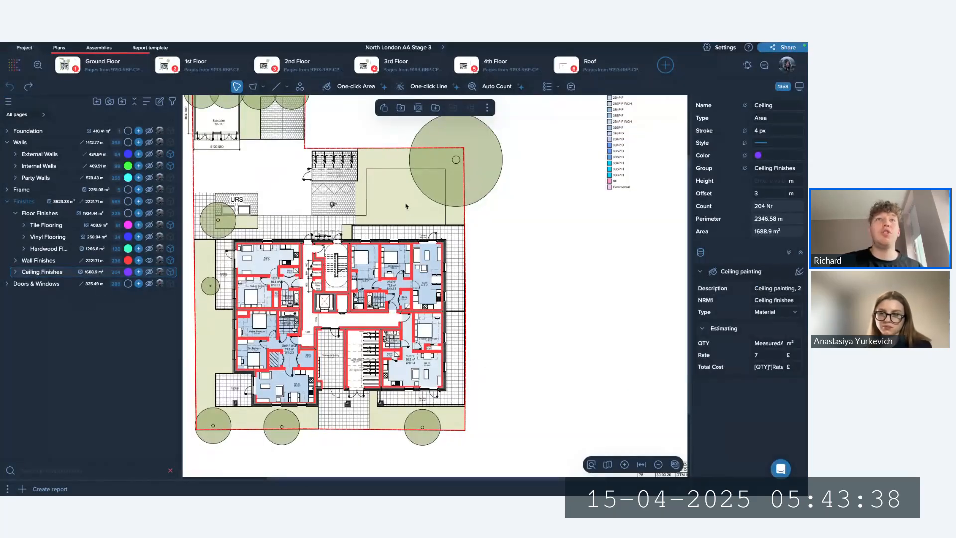
pyautogui.click(406, 205)
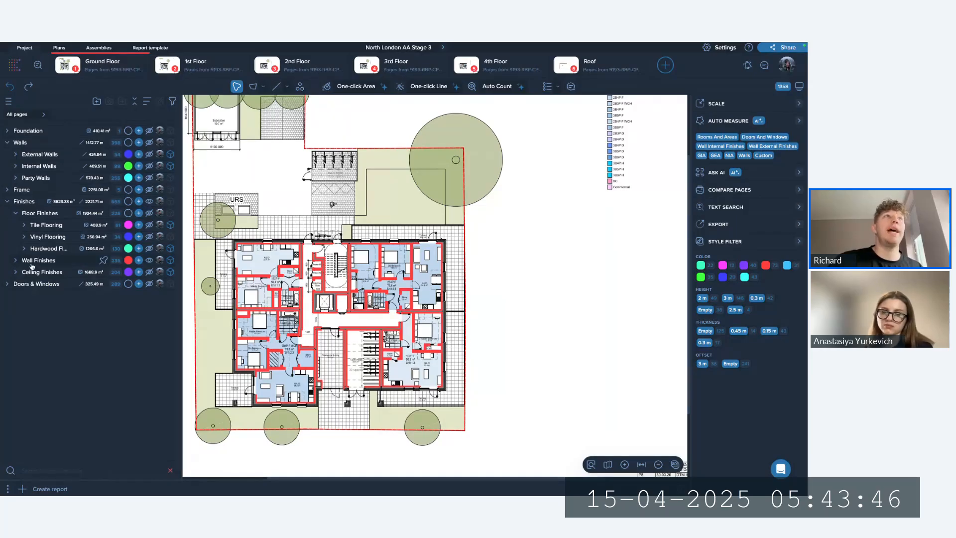
# Review the assembly applied to the External Walls group and deselect the group.
pyautogui.click(66, 155)
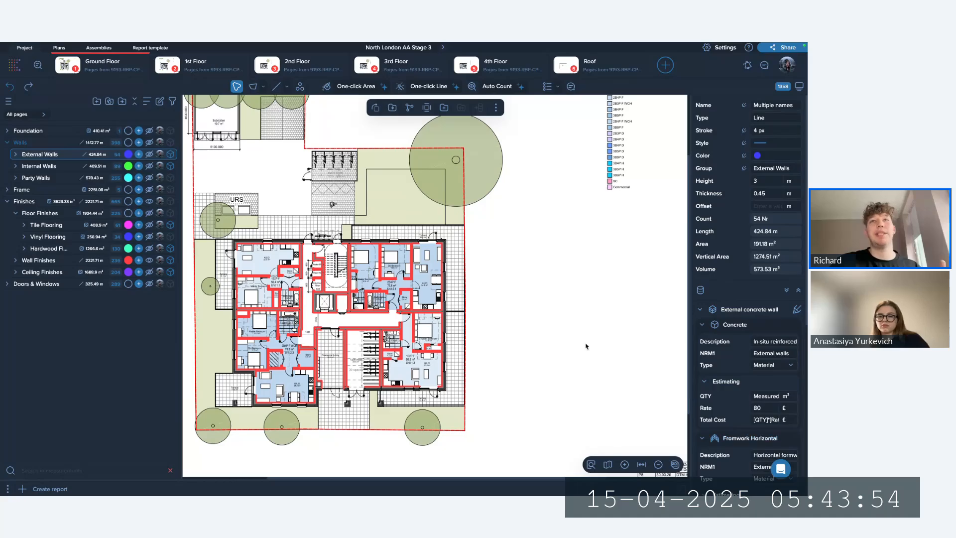
pyautogui.click(516, 280)
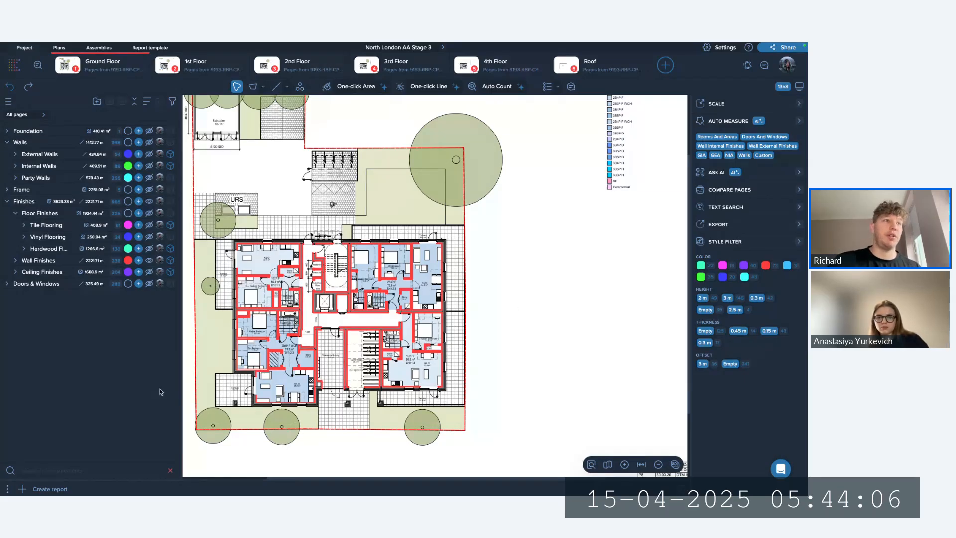
# Create a report as a table with items data, open its sheet and enlarge the report area.
pyautogui.click(57, 490)
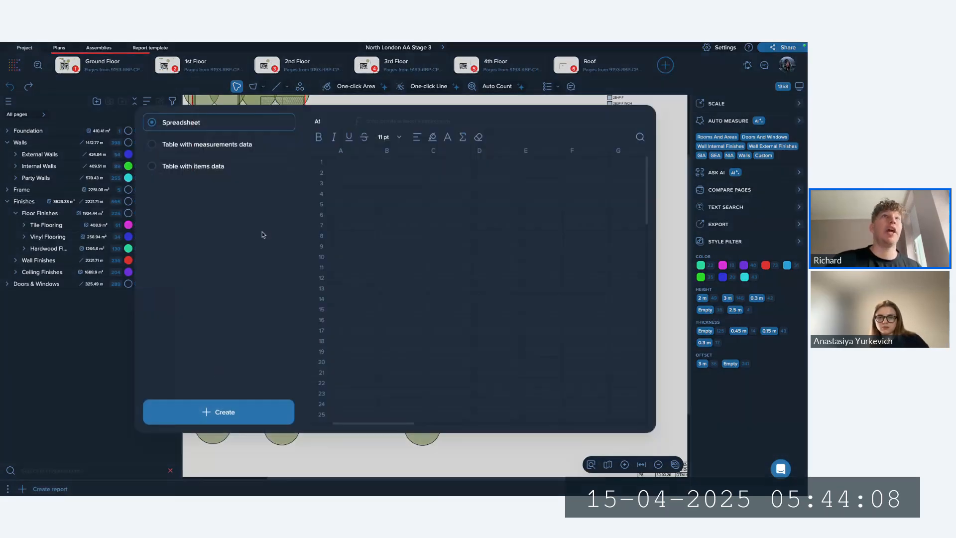
pyautogui.click(221, 169)
pyautogui.click(242, 411)
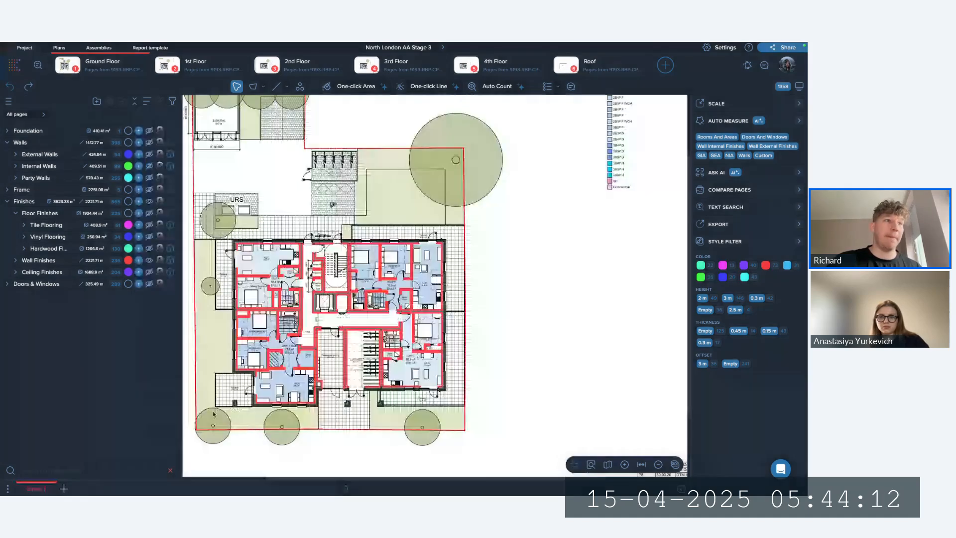
pyautogui.click(37, 488)
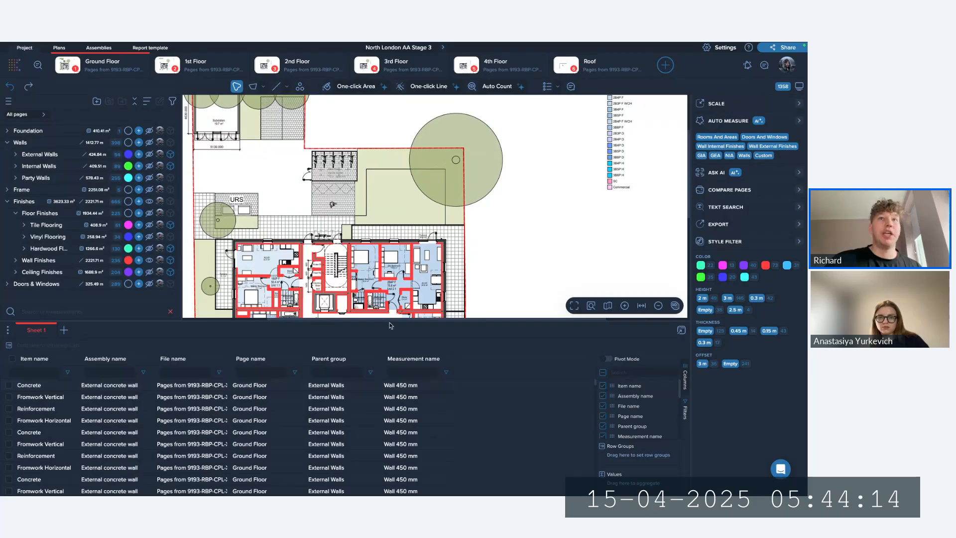
pyautogui.moveTo(390, 320); pyautogui.dragTo(384, 221)
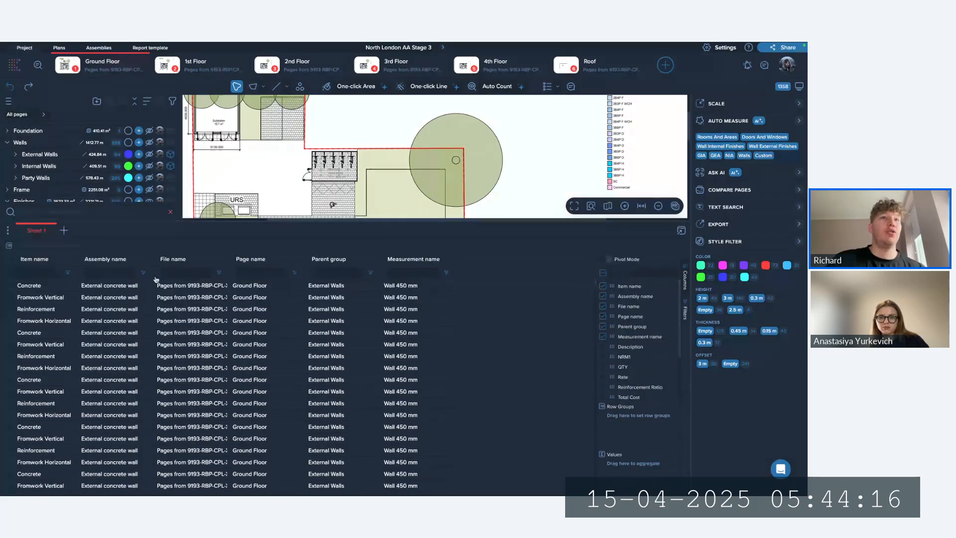
# Examine the report's item rows across floors and wall groups, and the list of available columns.
pyautogui.scroll(-2, 296, 356)
pyautogui.scroll(-5, 294, 356)
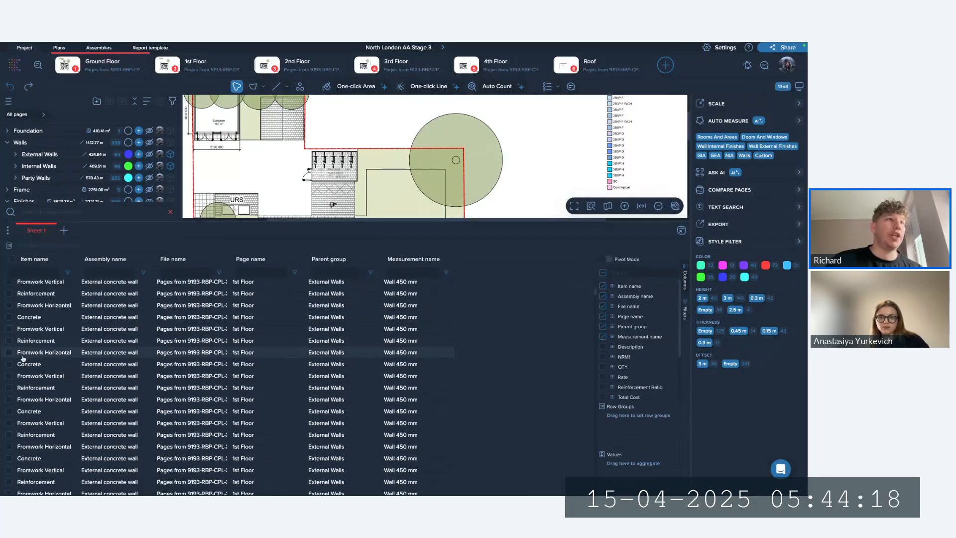
pyautogui.scroll(-10, 27, 351)
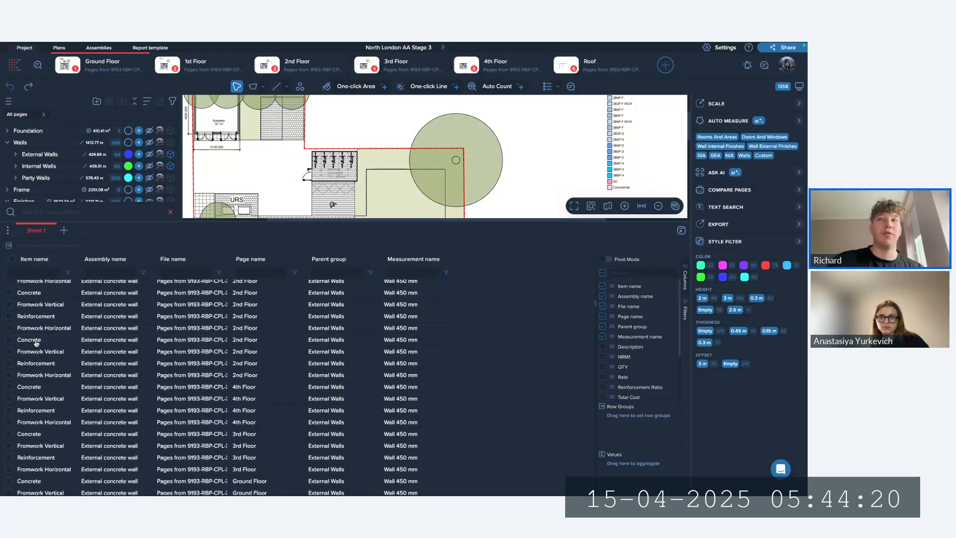
pyautogui.scroll(-5, 36, 342)
pyautogui.scroll(-5, 529, 352)
pyautogui.scroll(-3, 642, 339)
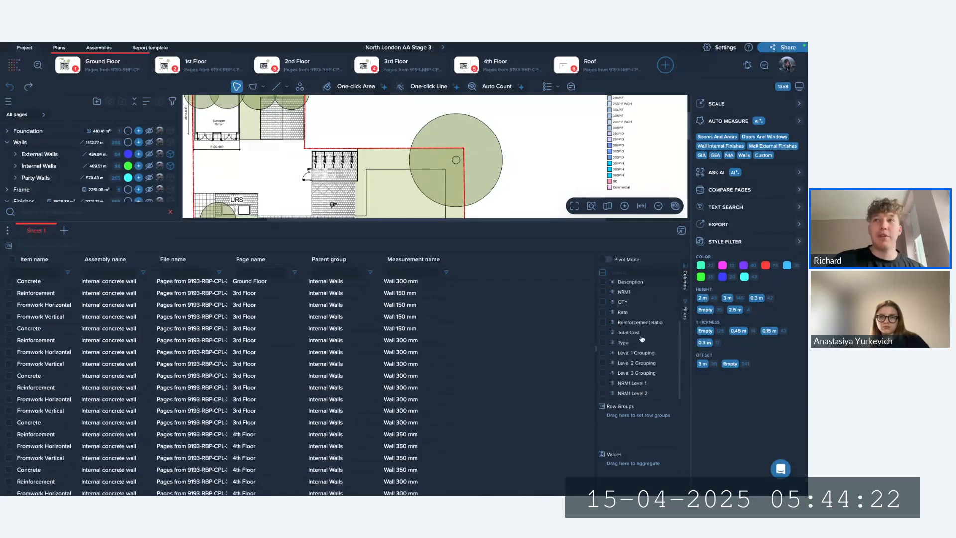
pyautogui.scroll(-1, 595, 351)
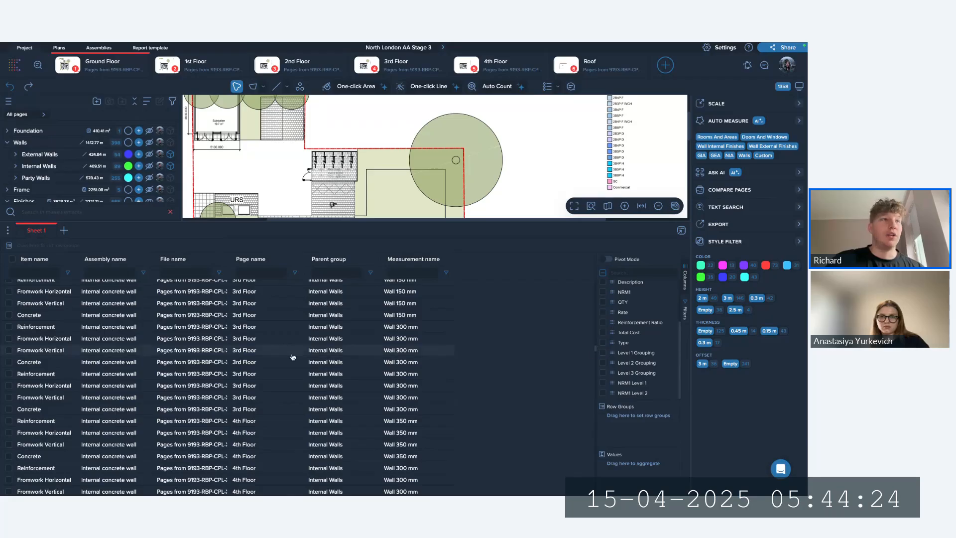
pyautogui.scroll(-5, 108, 373)
pyautogui.scroll(-10, 109, 371)
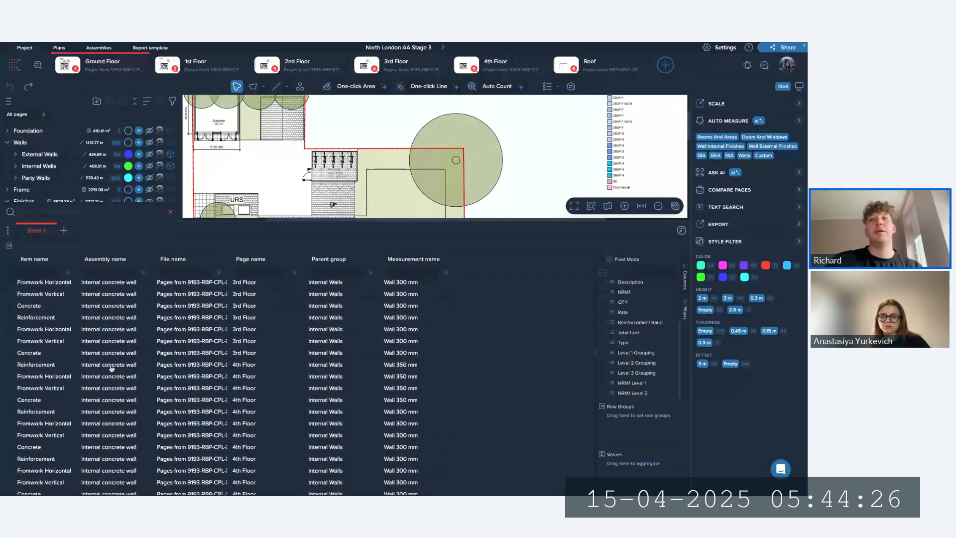
pyautogui.scroll(-5, 111, 369)
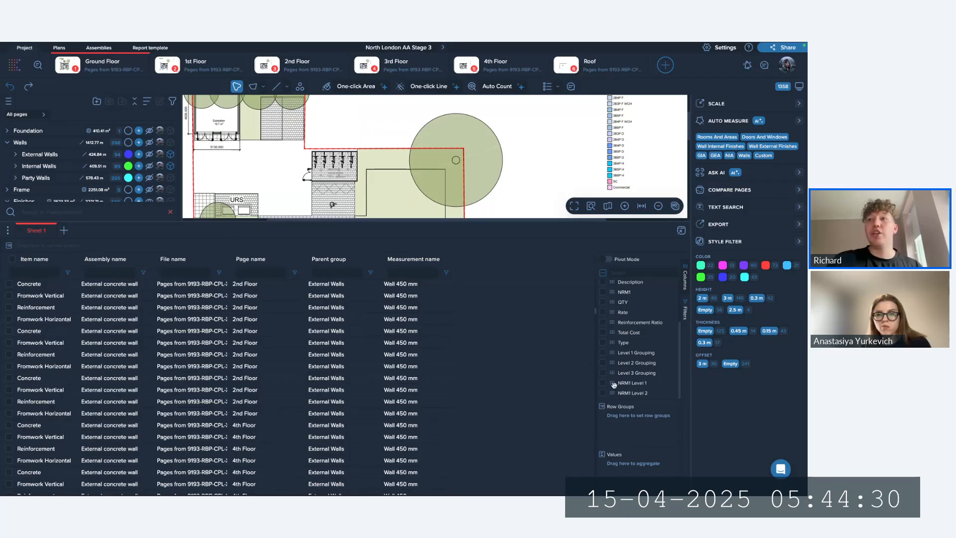
# Group the report rows by NRM1 Level 1, NRM1 Level 2, Page name and Description, in that order.
pyautogui.moveTo(612, 383); pyautogui.dragTo(616, 413)
pyautogui.moveTo(612, 393); pyautogui.dragTo(624, 431)
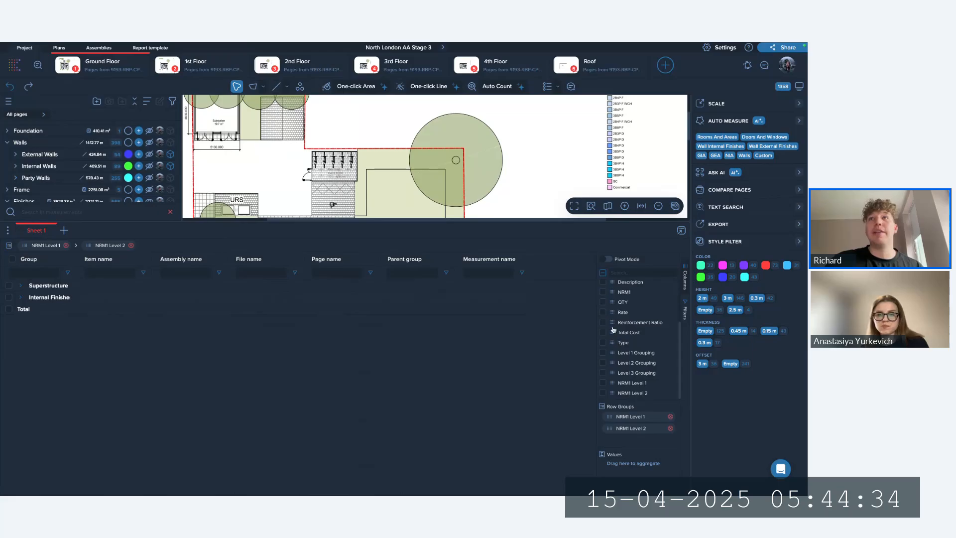
pyautogui.scroll(3, 613, 330)
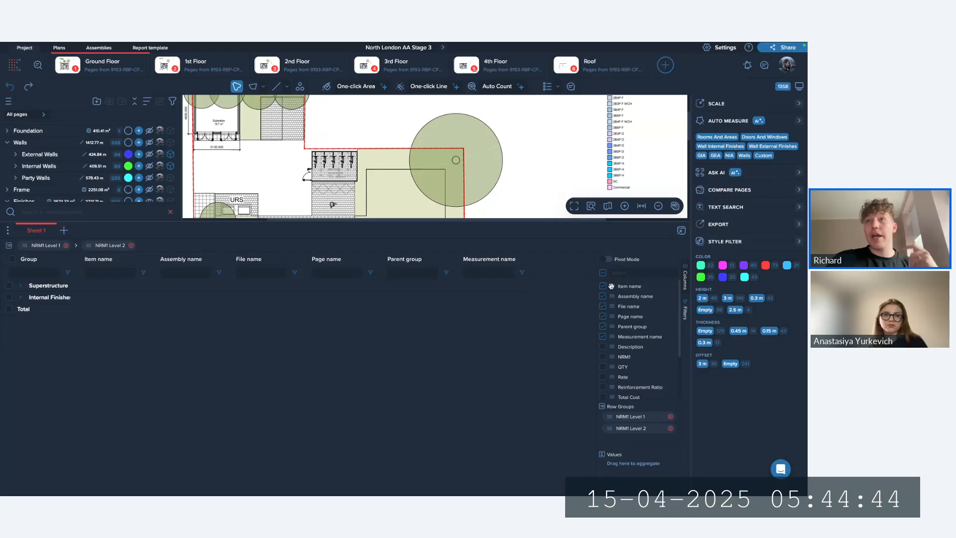
pyautogui.moveTo(613, 347); pyautogui.dragTo(306, 249)
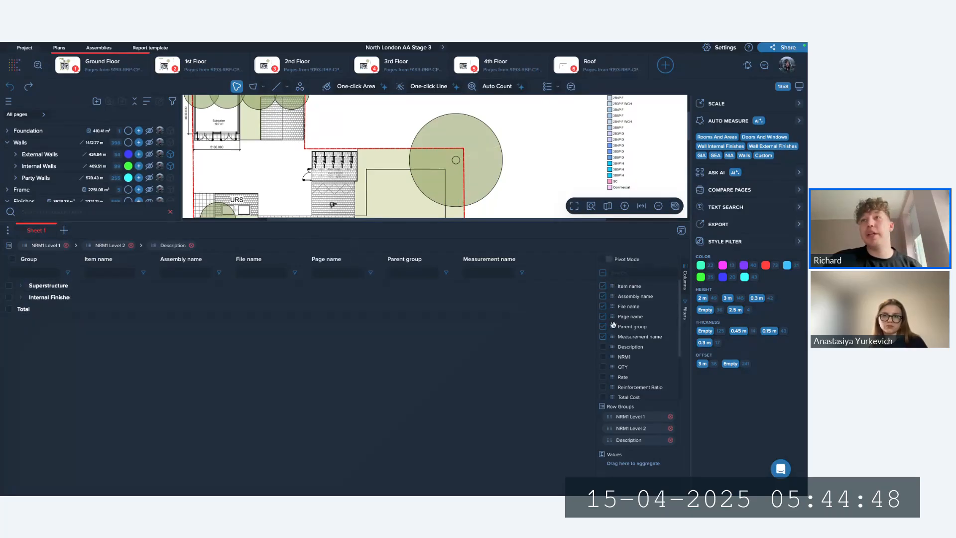
pyautogui.moveTo(612, 317); pyautogui.dragTo(167, 246)
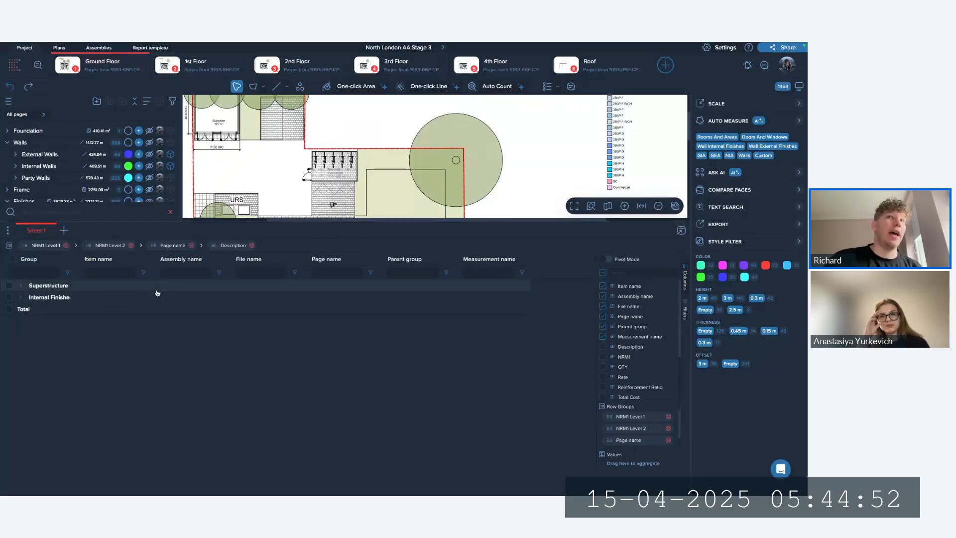
# Hide the Item name, Assembly name, File name, Page name, Parent group and Measurement name columns in the report.
pyautogui.click(602, 286)
pyautogui.click(603, 296)
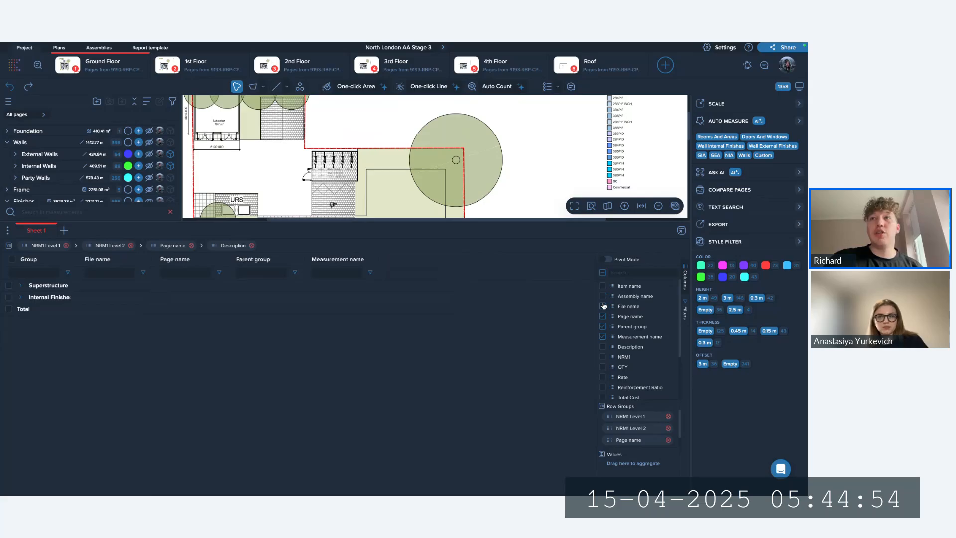
pyautogui.click(603, 306)
pyautogui.click(602, 317)
pyautogui.click(603, 326)
pyautogui.click(602, 337)
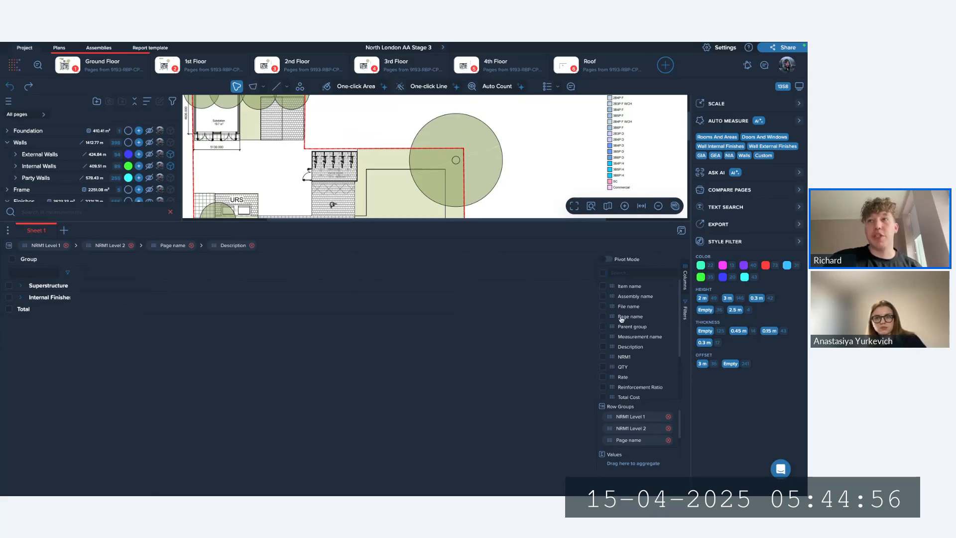
# Show the QTY, Rate and Total Cost columns in the report and expand all its row groups.
pyautogui.scroll(-1, 607, 348)
pyautogui.click(603, 359)
pyautogui.click(603, 369)
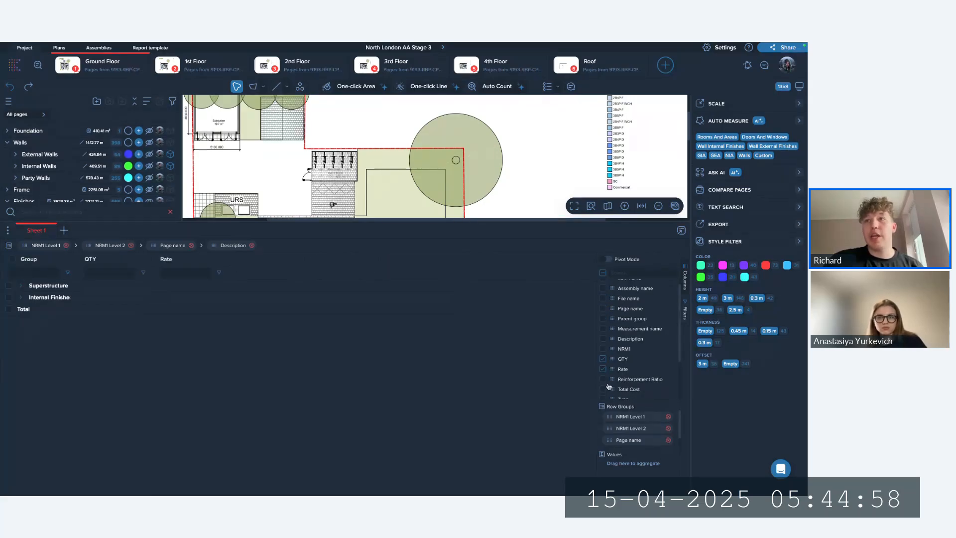
pyautogui.click(603, 389)
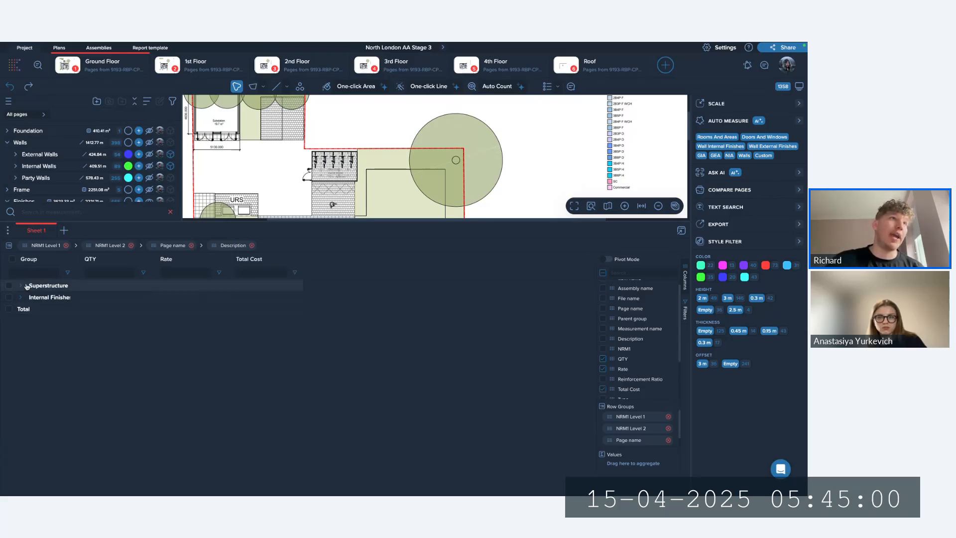
pyautogui.rightClick(48, 288)
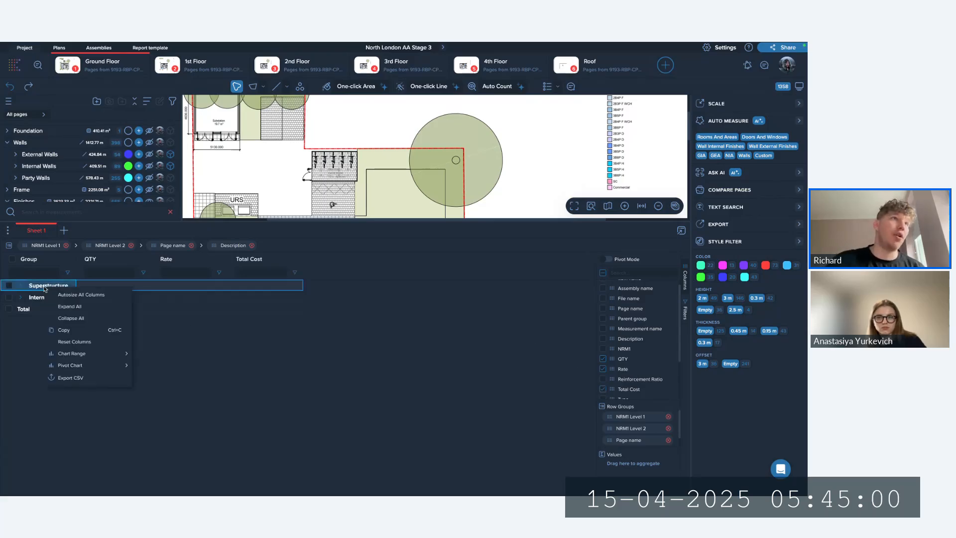
pyautogui.click(75, 307)
pyautogui.click(255, 311)
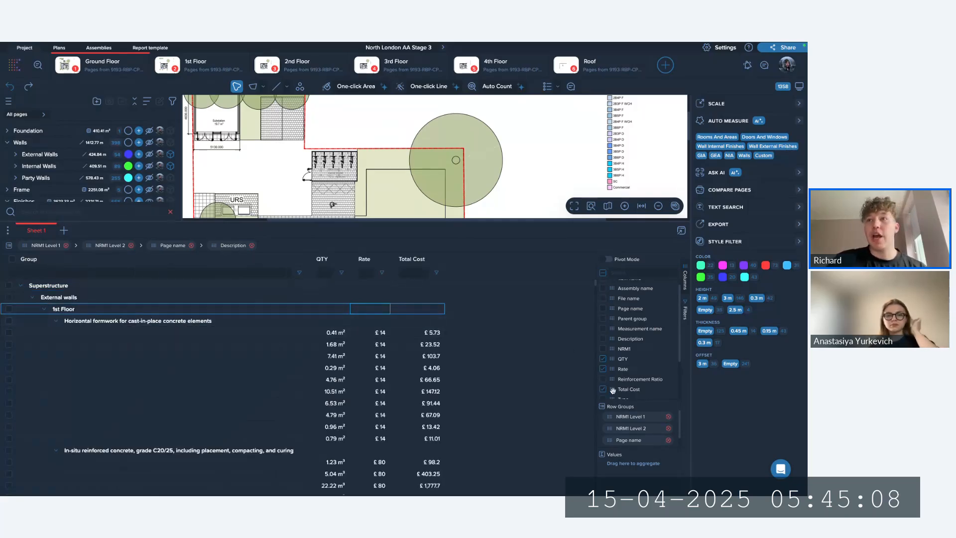
# Add Total Cost, Rate and QTY as summed values for the report's row groups.
pyautogui.moveTo(617, 389); pyautogui.dragTo(632, 462)
pyautogui.moveTo(613, 367); pyautogui.dragTo(635, 467)
pyautogui.moveTo(618, 358); pyautogui.dragTo(625, 466)
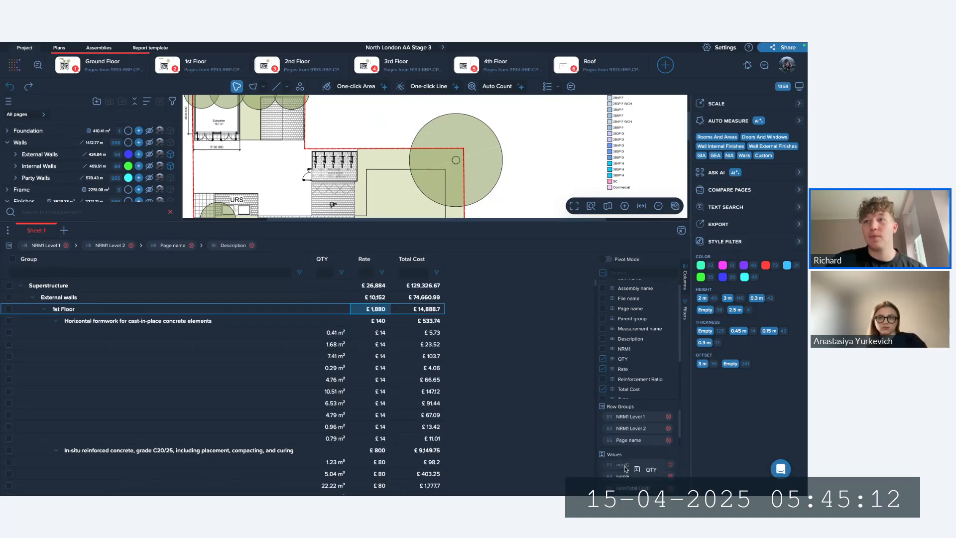
# Change the aggregation of the Rate value from sum to average.
pyautogui.click(625, 464)
pyautogui.scroll(-2, 623, 482)
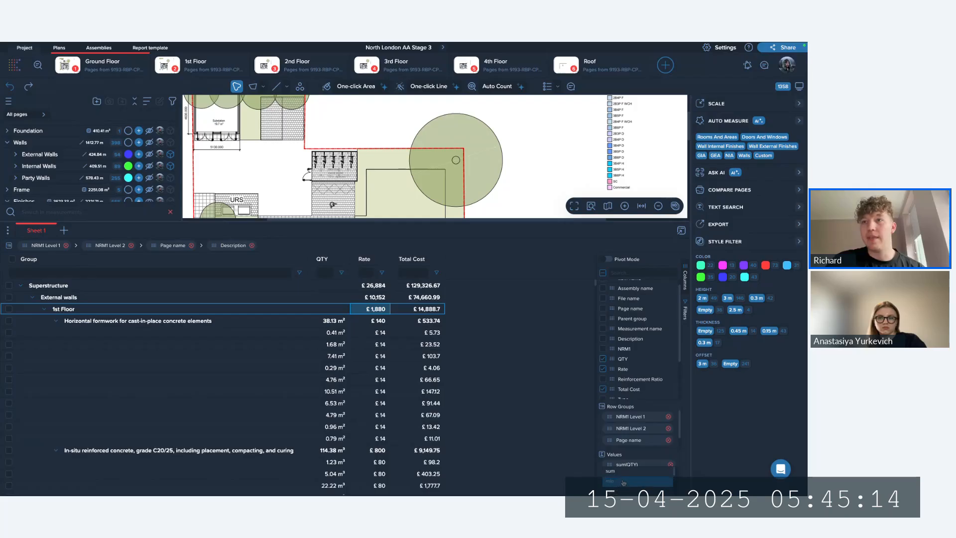
pyautogui.scroll(1, 622, 483)
pyautogui.scroll(-1, 622, 482)
pyautogui.scroll(1, 621, 482)
pyautogui.scroll(-3, 621, 482)
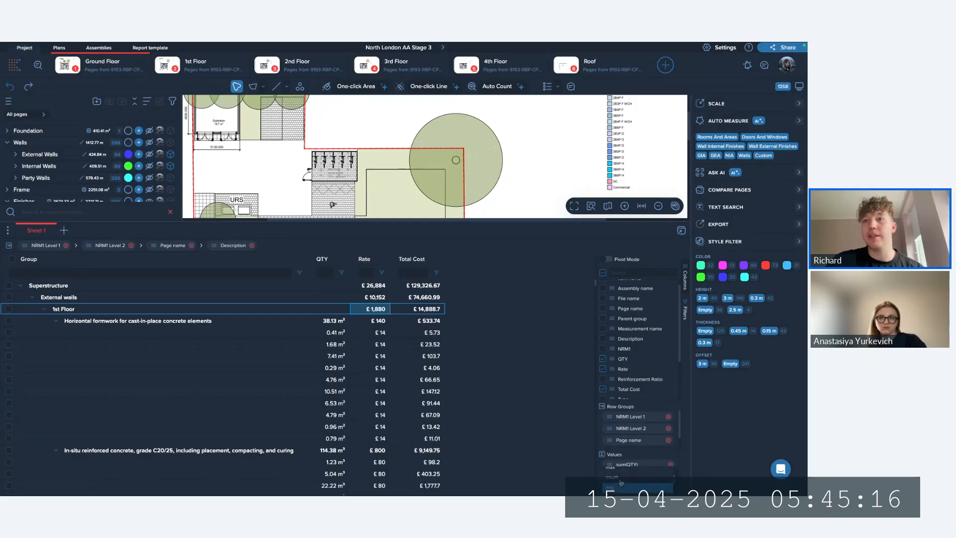
pyautogui.scroll(3, 621, 482)
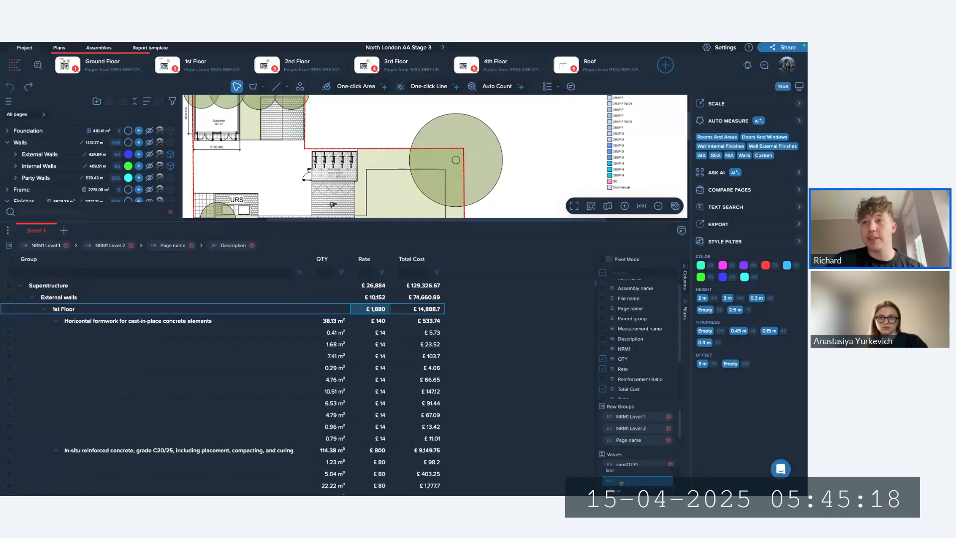
pyautogui.click(616, 489)
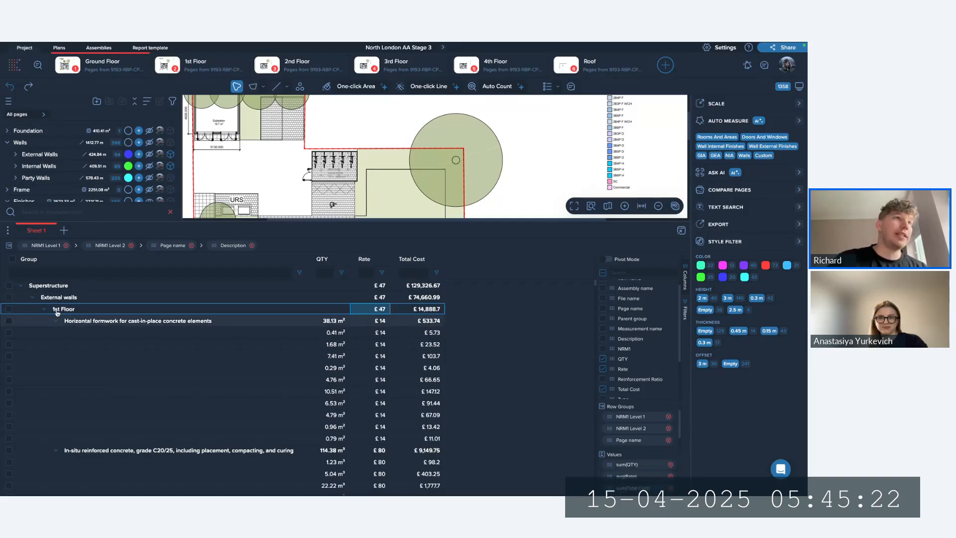
# Collapse all row groups and inspect the floor-by-floor breakdown of internal walls and partitions under Superstructure, including the 1st Floor items.
pyautogui.rightClick(97, 296)
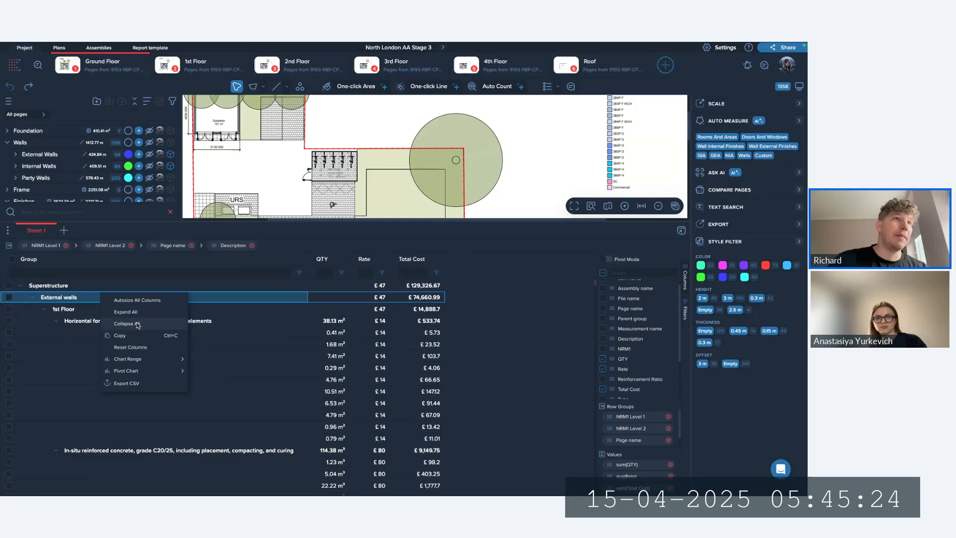
pyautogui.click(19, 287)
pyautogui.click(21, 287)
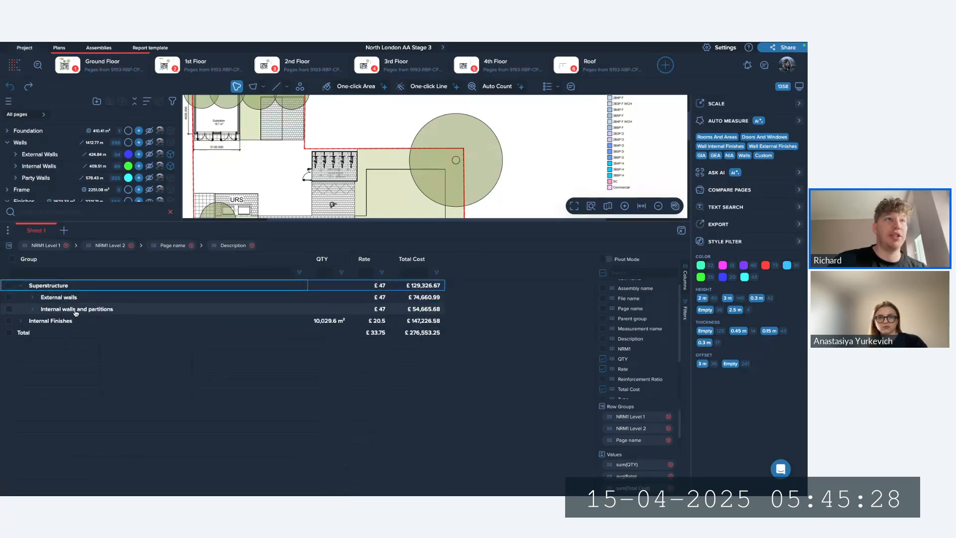
pyautogui.click(33, 309)
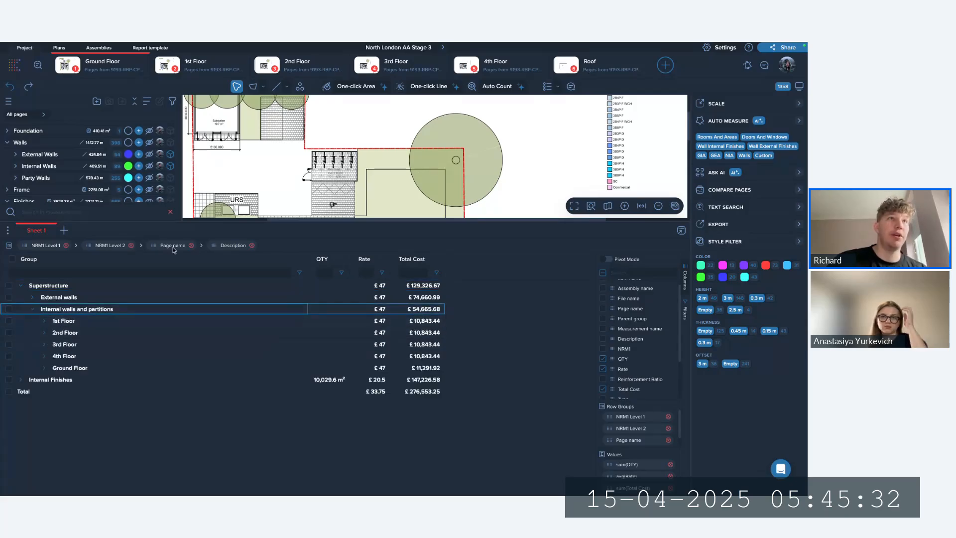
pyautogui.click(44, 320)
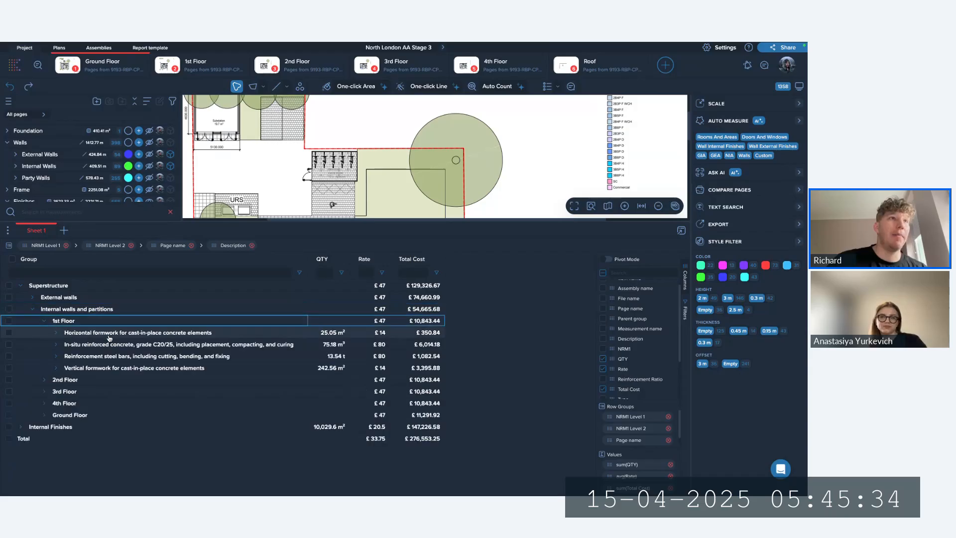
pyautogui.click(44, 321)
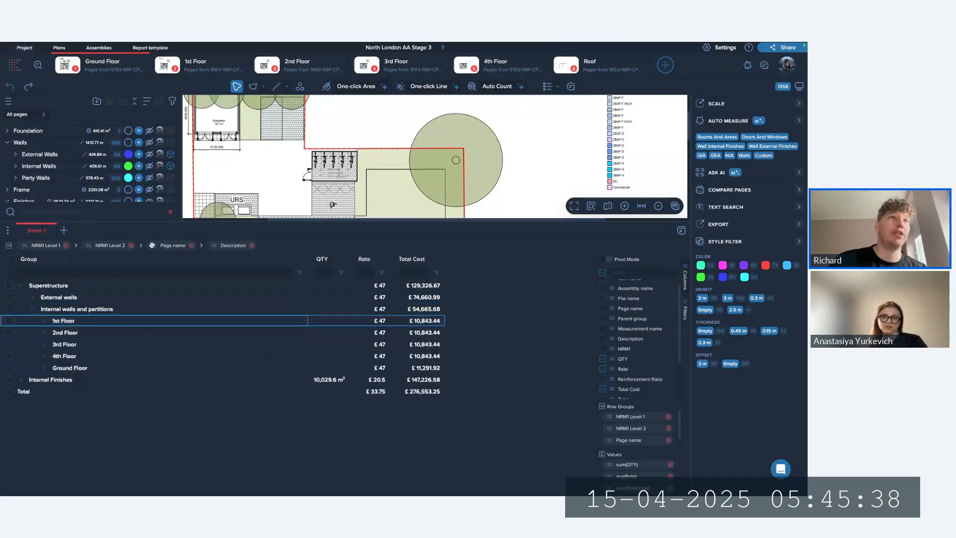
# Move the Page name grouping ahead of NRM1 Level 2 and expand Superstructure to list its floors.
pyautogui.moveTo(152, 245); pyautogui.dragTo(83, 246)
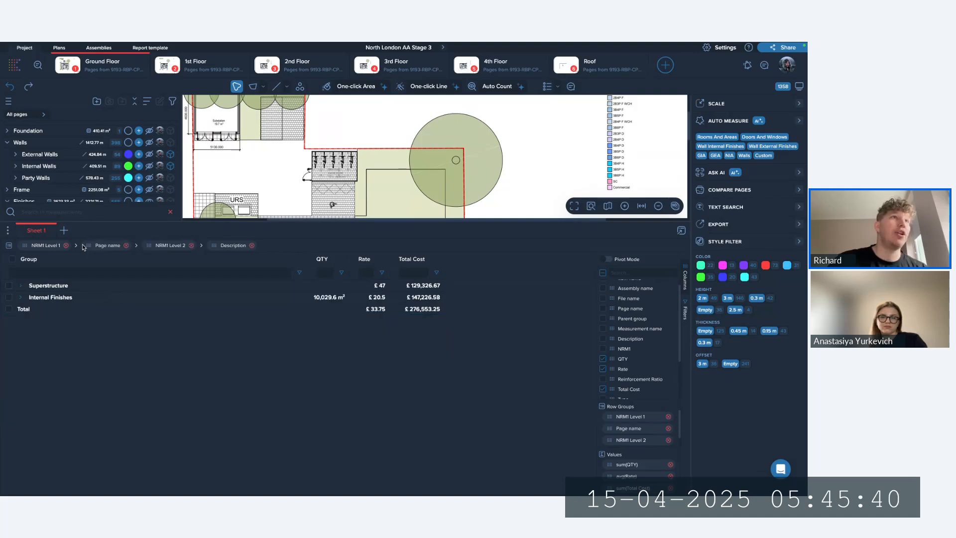
pyautogui.click(23, 287)
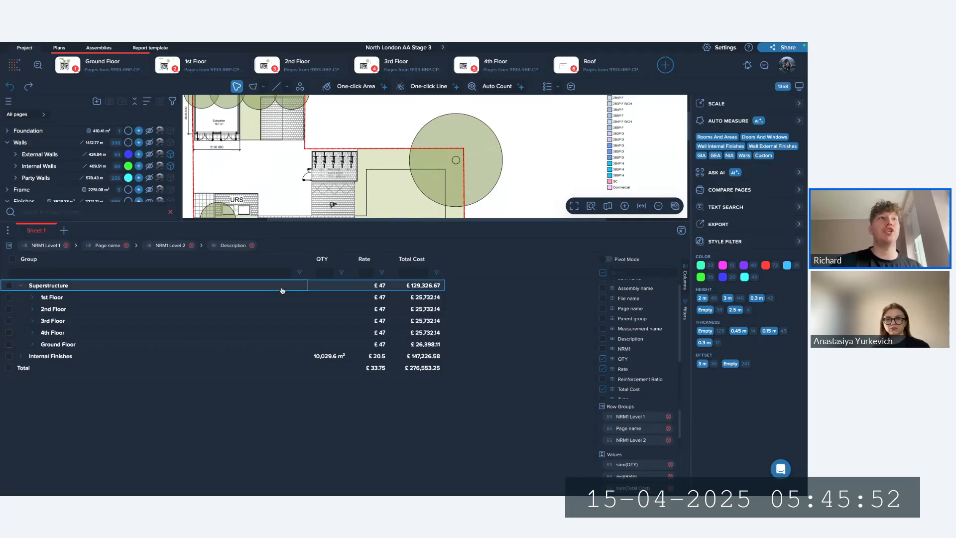
# Review the assembly on the Internal Walls group and the 1st Floor wall breakdown under Superstructure in the report.
pyautogui.click(74, 167)
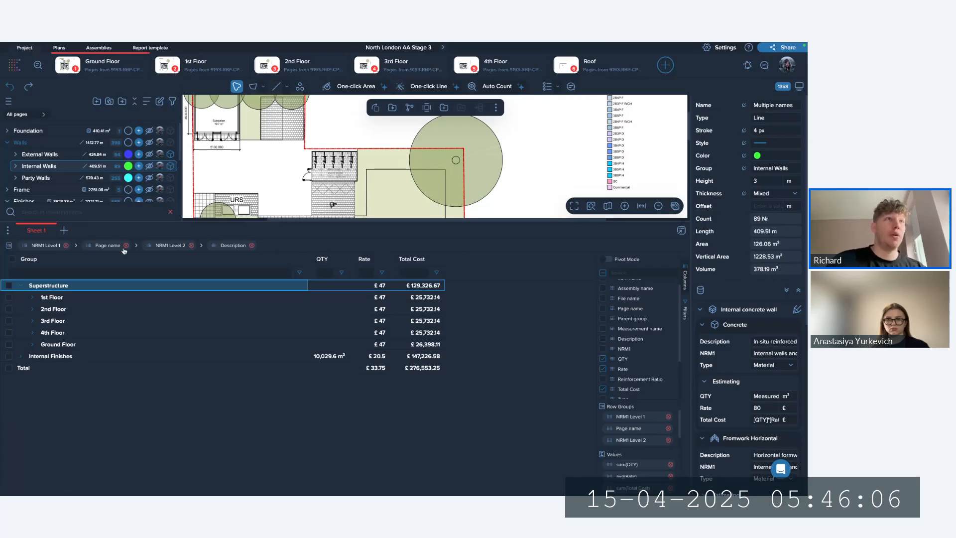
pyautogui.click(33, 297)
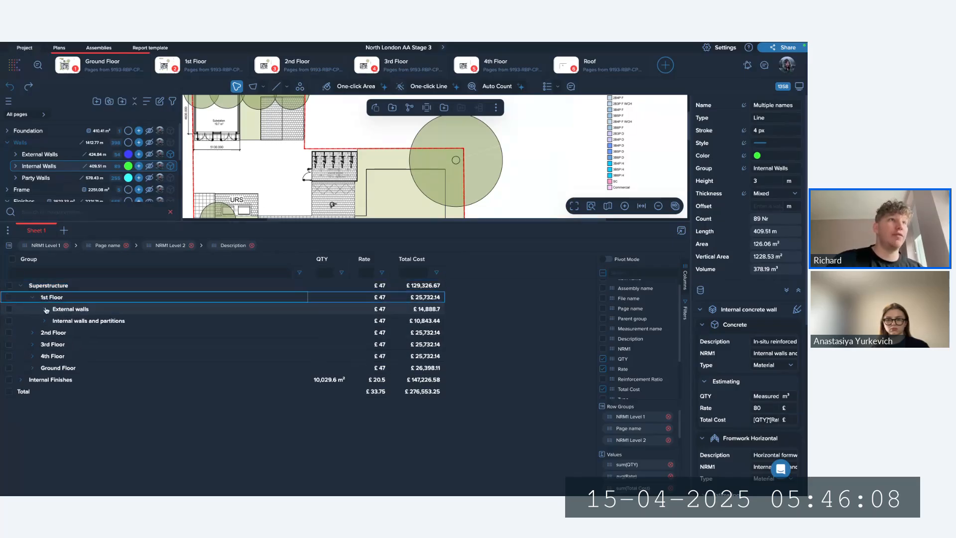
pyautogui.click(44, 310)
pyautogui.click(44, 309)
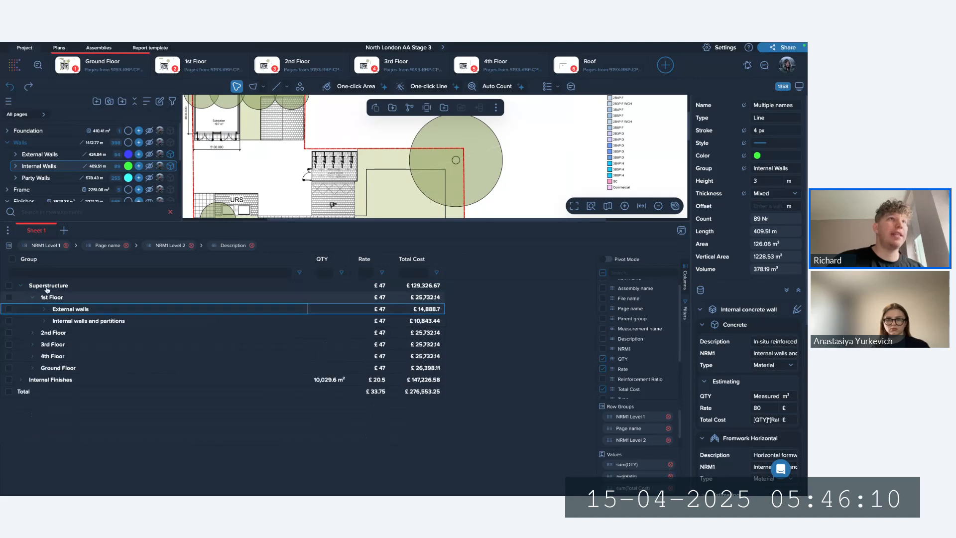
# Move the NRM1 Level 2 grouping ahead of Page name in the report and enlarge the plan area above it.
pyautogui.moveTo(91, 245); pyautogui.dragTo(168, 249)
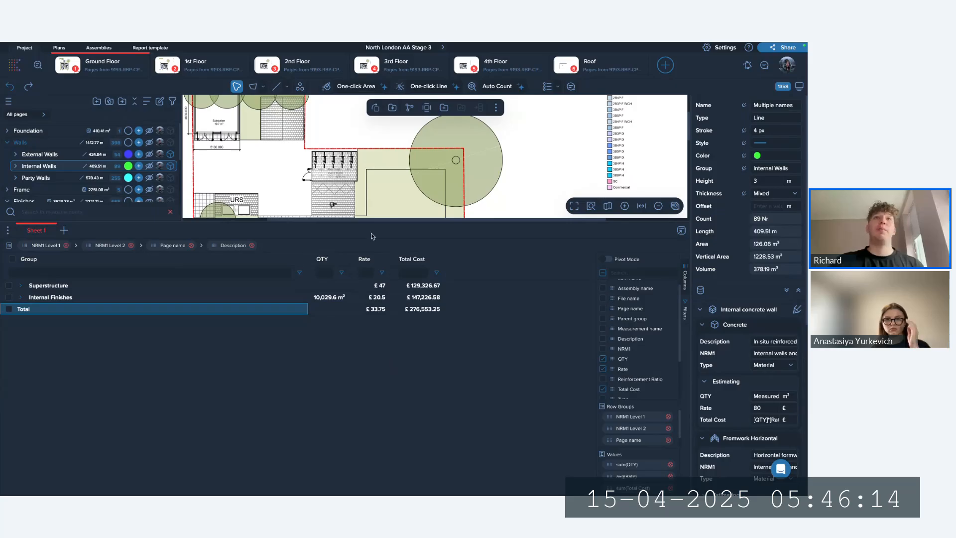
pyautogui.moveTo(374, 228); pyautogui.dragTo(377, 254)
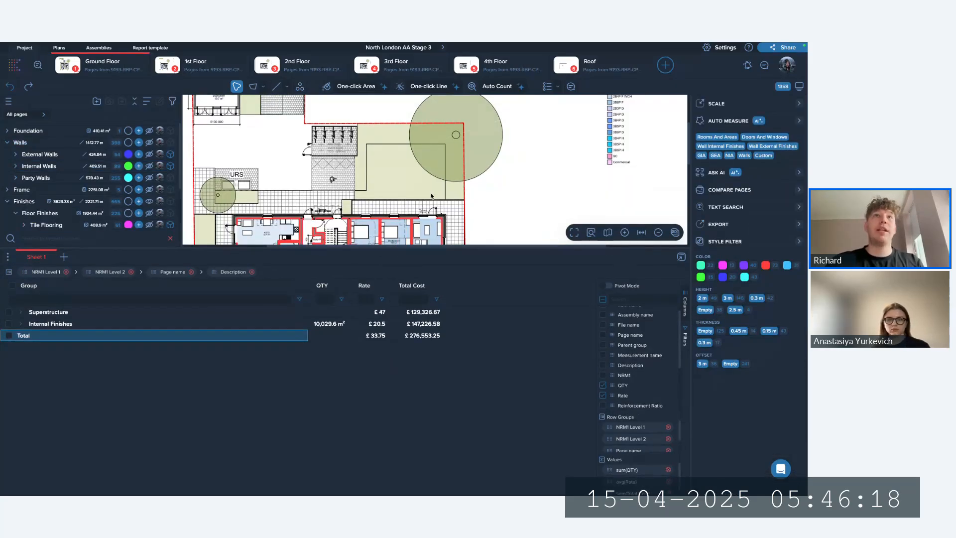
# Switch to the presentation, show the Export slide comparing default and custom exports, and return to the takeoff report.
pyautogui.hotkey('ctrl', 'Tab')
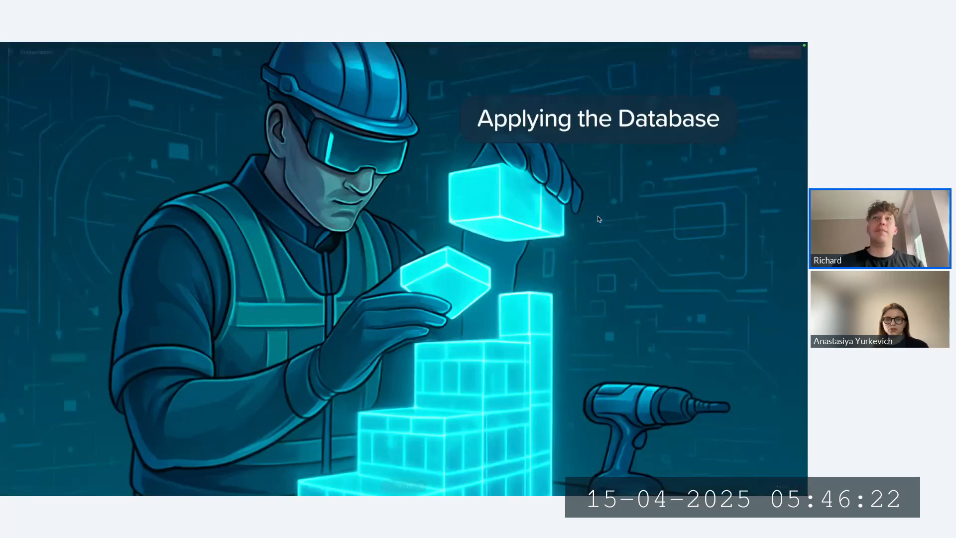
pyautogui.press('Right')
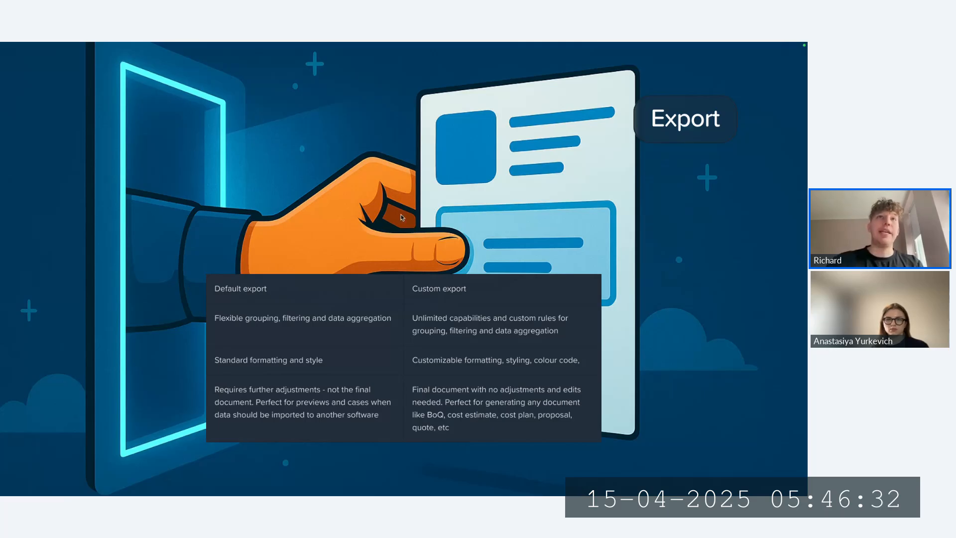
pyautogui.hotkey('ctrl', 'Tab')
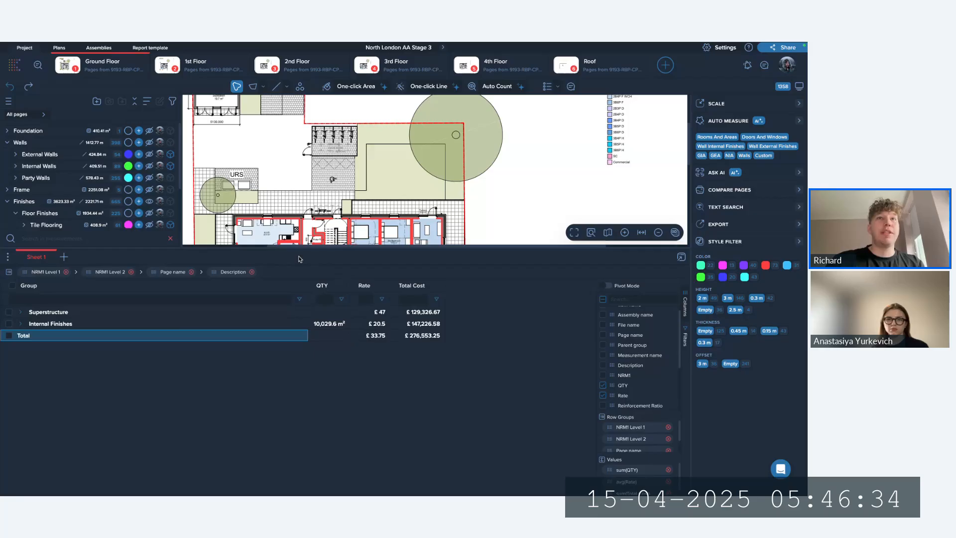
# Export the report as an .xlsx file named North London AA Stage 3 to Downloads and enlarge the plan area above the report.
pyautogui.click(7, 256)
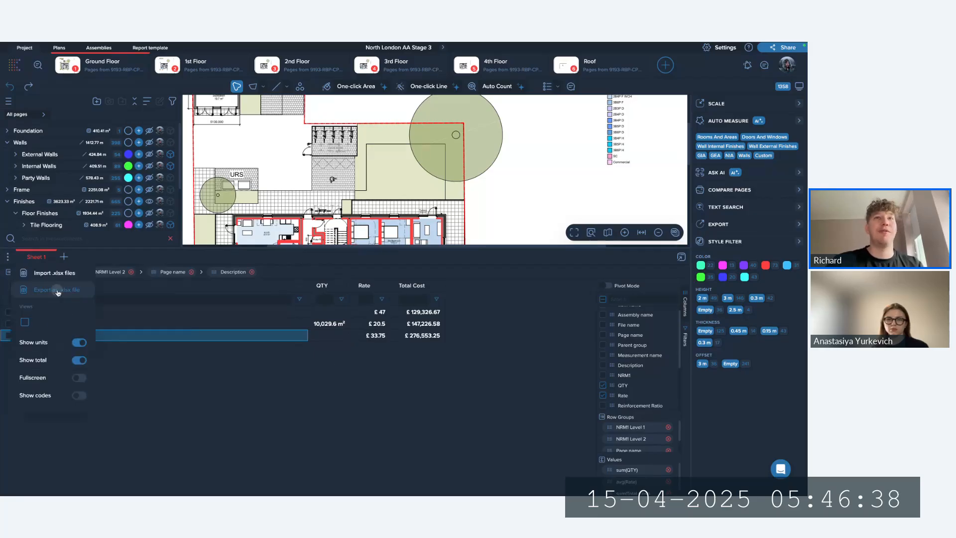
pyautogui.click(58, 290)
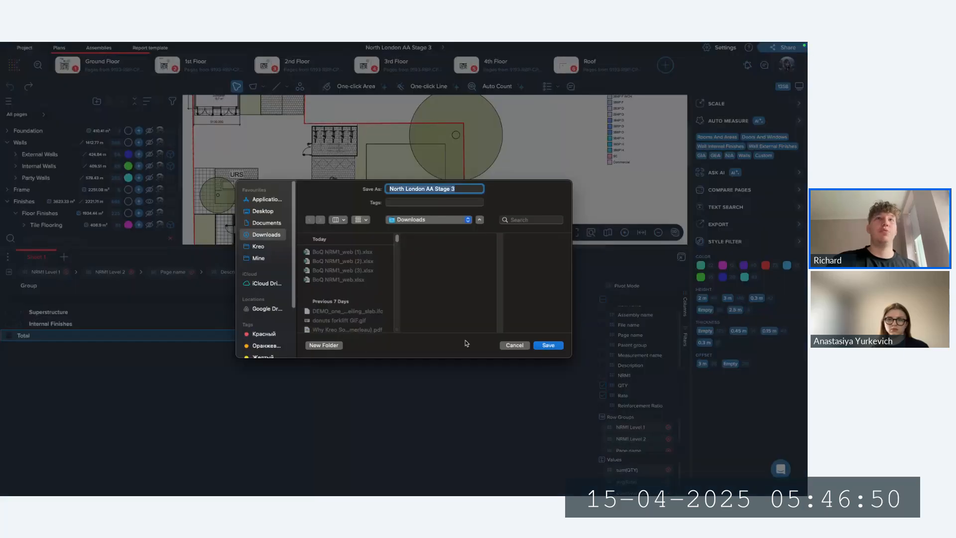
pyautogui.click(545, 347)
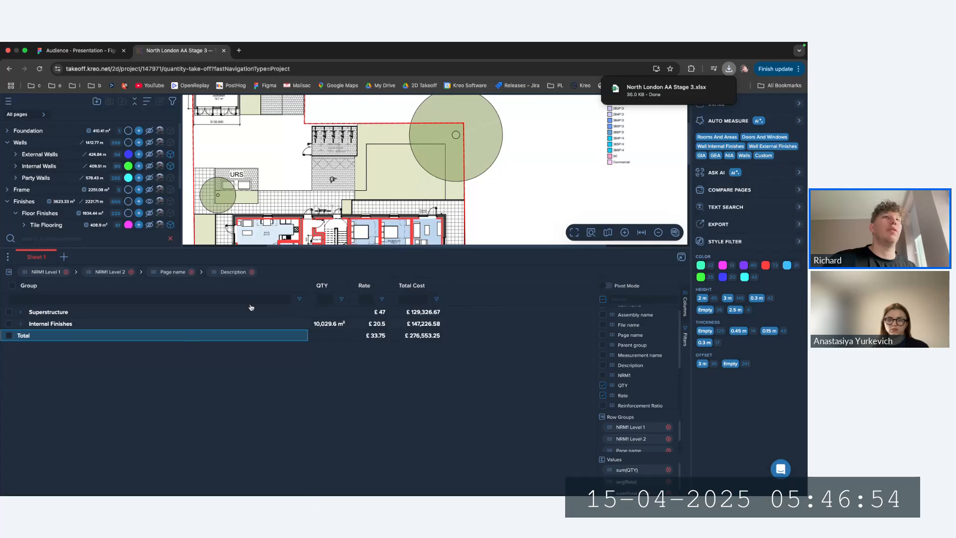
pyautogui.moveTo(281, 246); pyautogui.dragTo(277, 299)
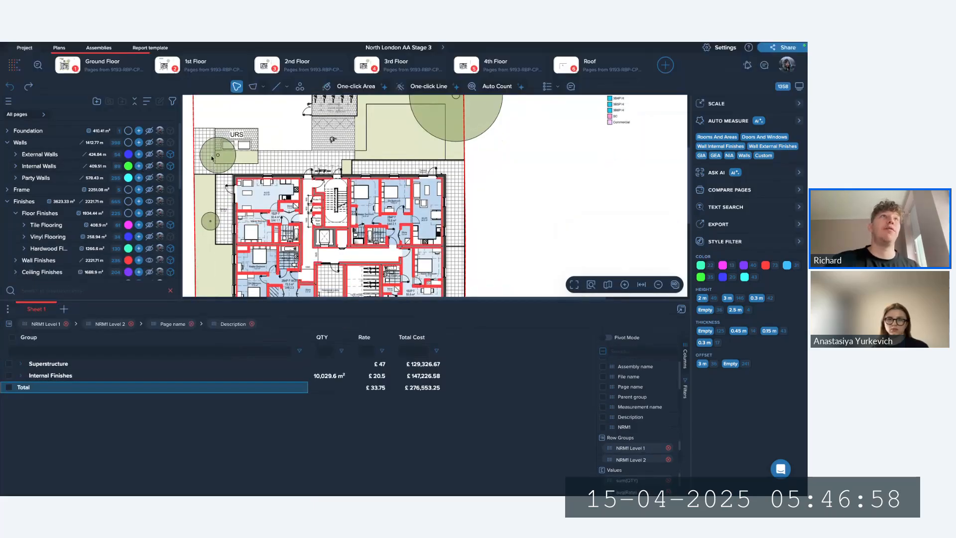
# Apply the BoQ NRM1 Webinar report template to the project.
pyautogui.click(150, 48)
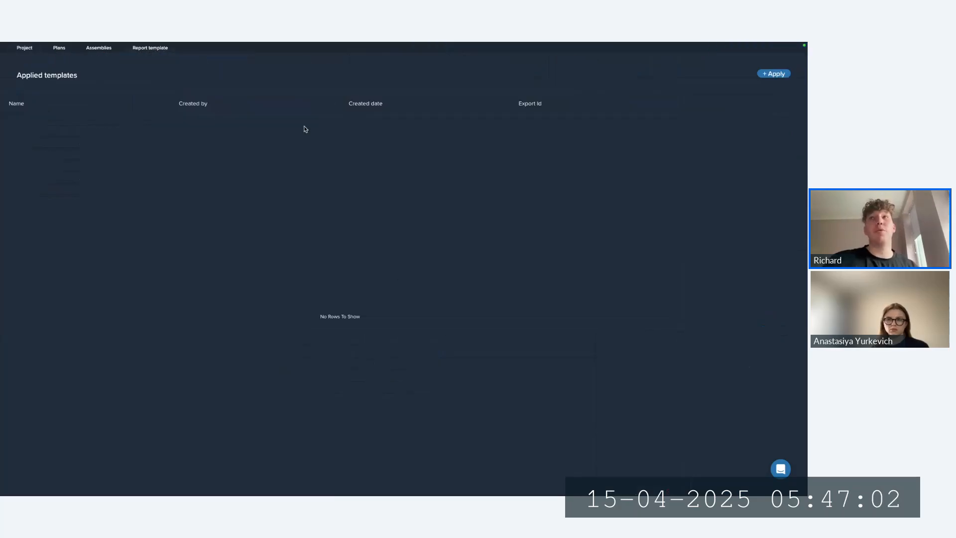
pyautogui.click(775, 74)
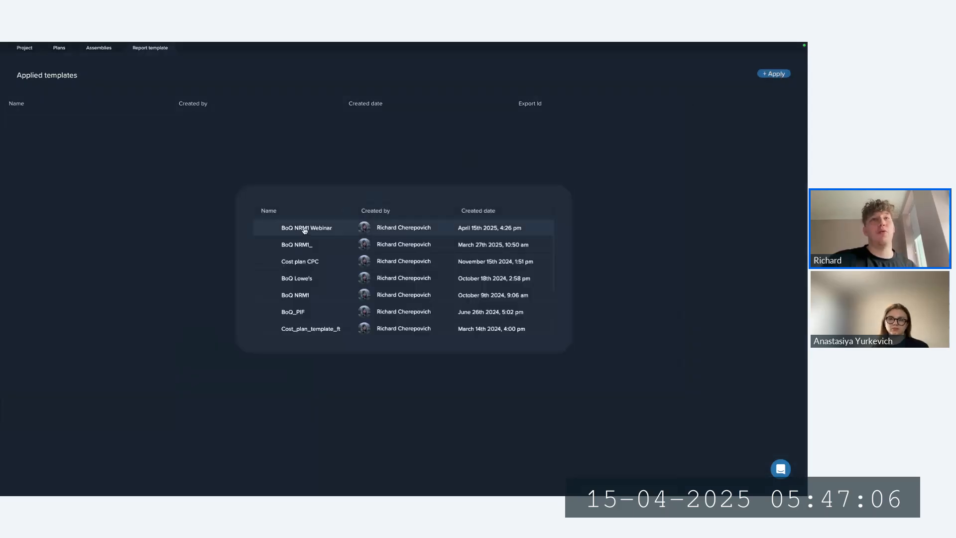
pyautogui.scroll(-2, 322, 327)
pyautogui.scroll(2, 324, 321)
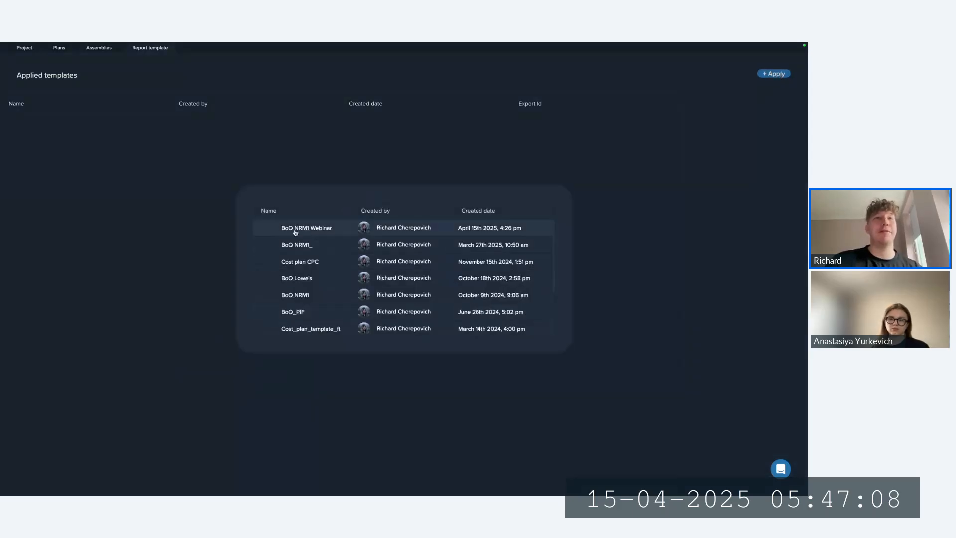
pyautogui.click(317, 230)
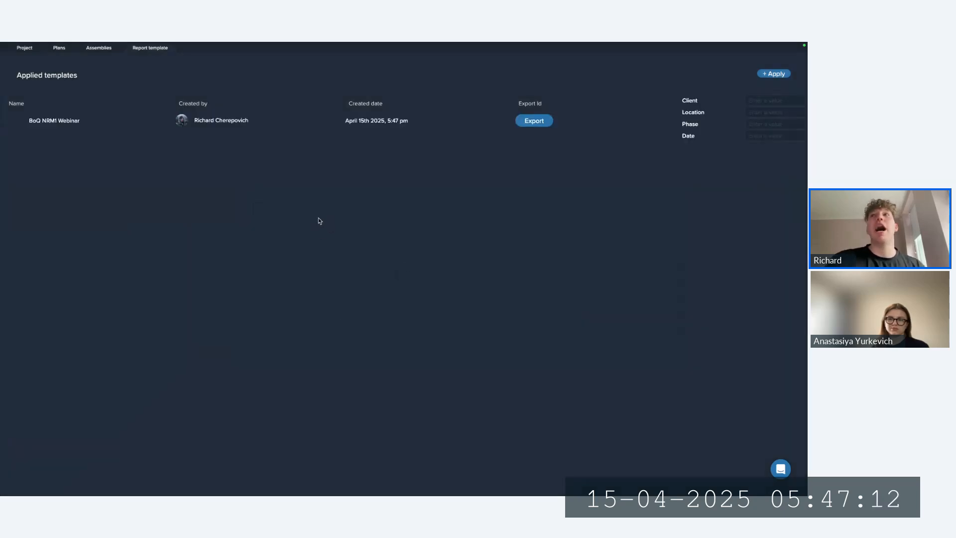
# Fill in the template's details with Location London, Phase rev3 and Date 15.04.25.
pyautogui.click(763, 112)
pyautogui.write('L')
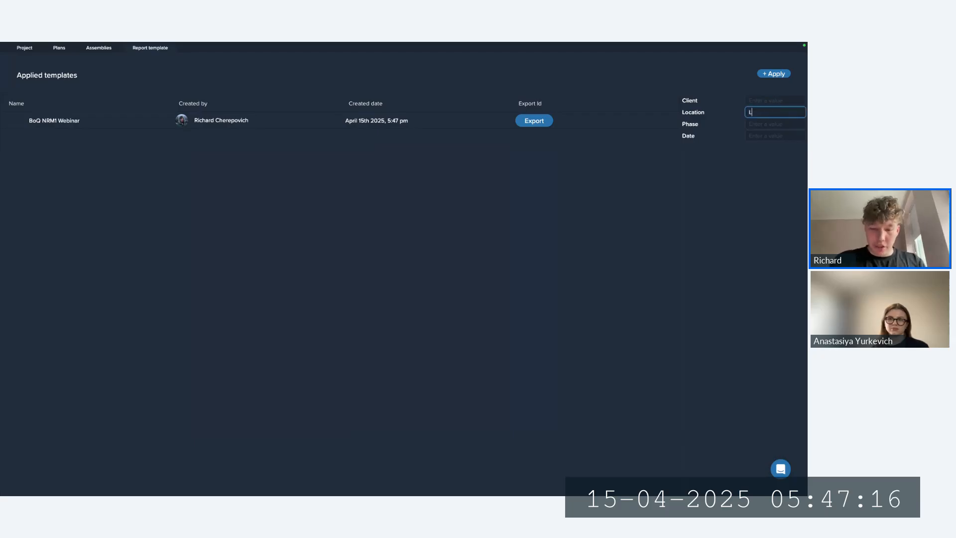
pyautogui.write('ondon')
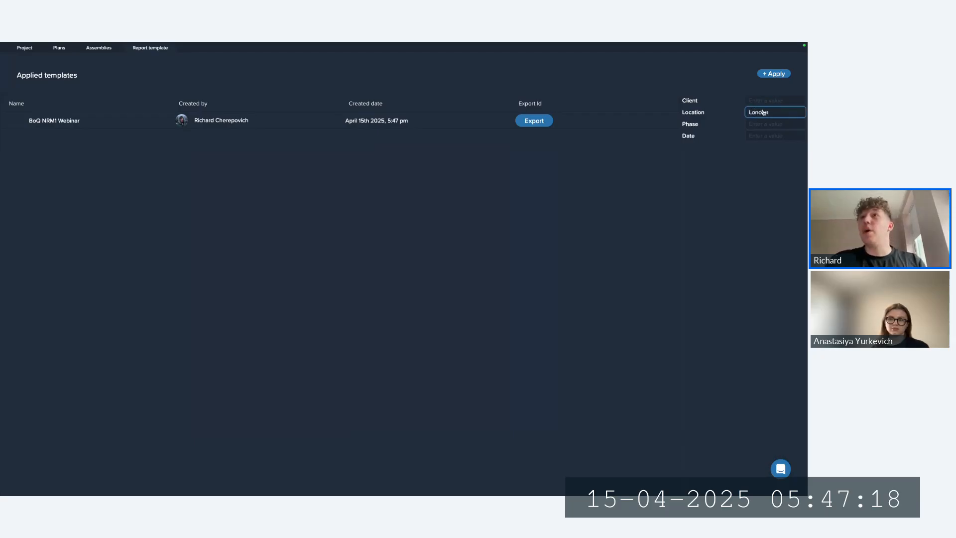
pyautogui.click(752, 124)
pyautogui.write('re')
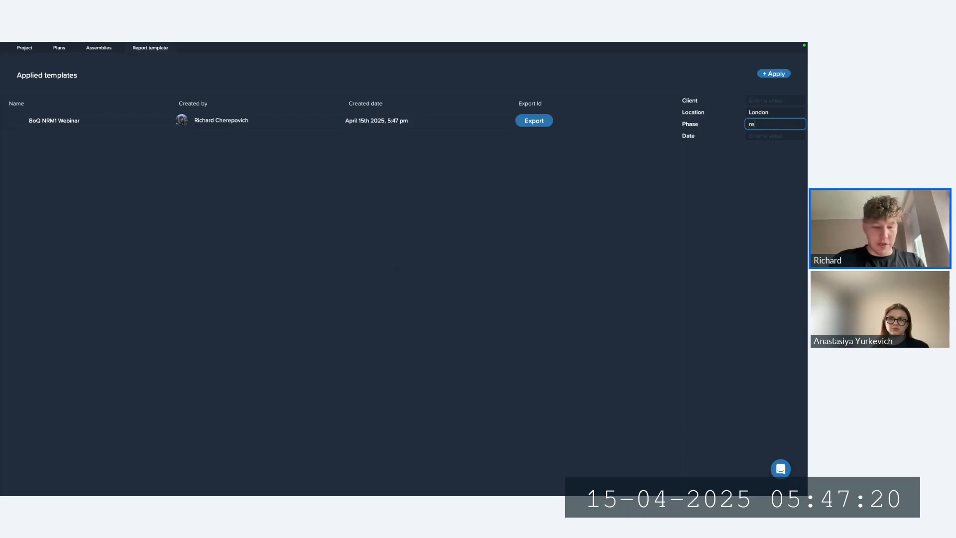
pyautogui.write('v3')
pyautogui.click(766, 137)
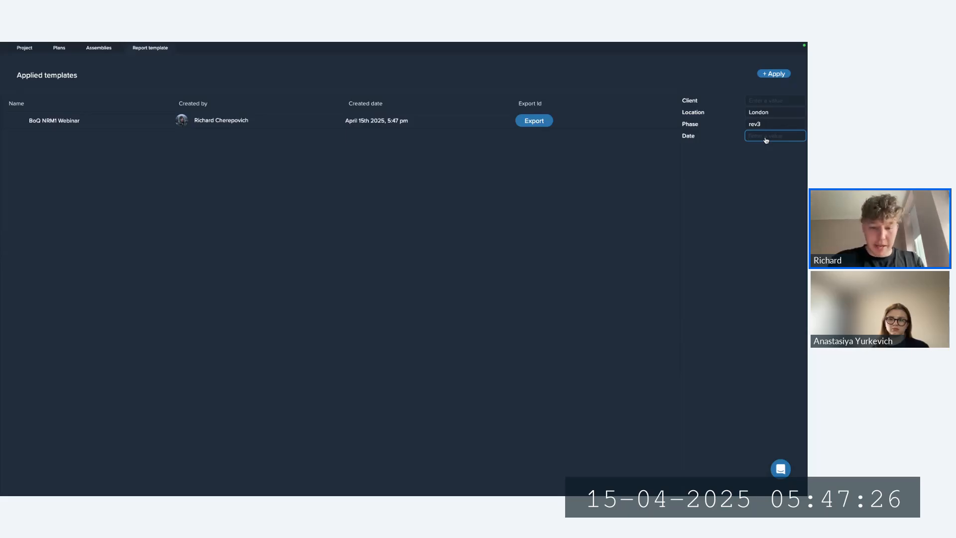
pyautogui.write('15.0')
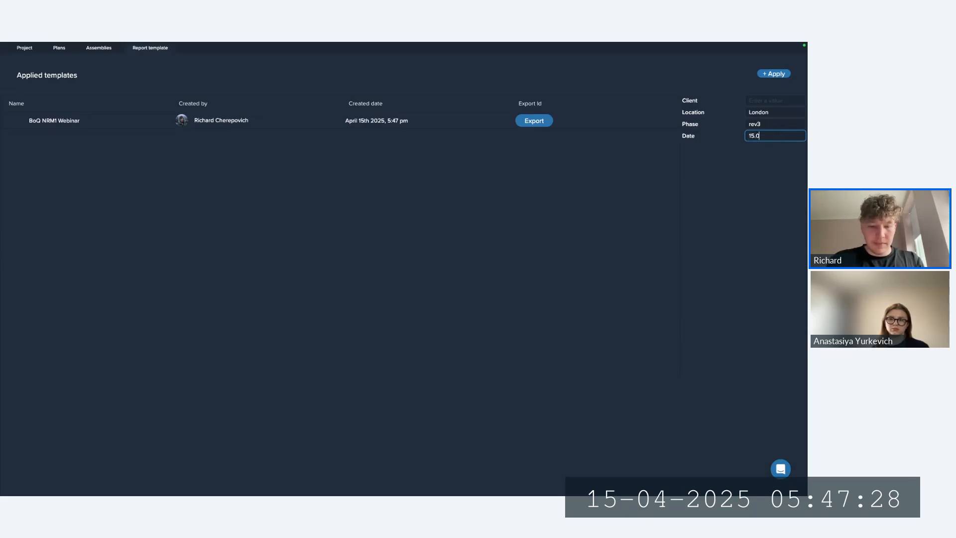
pyautogui.write('4.25')
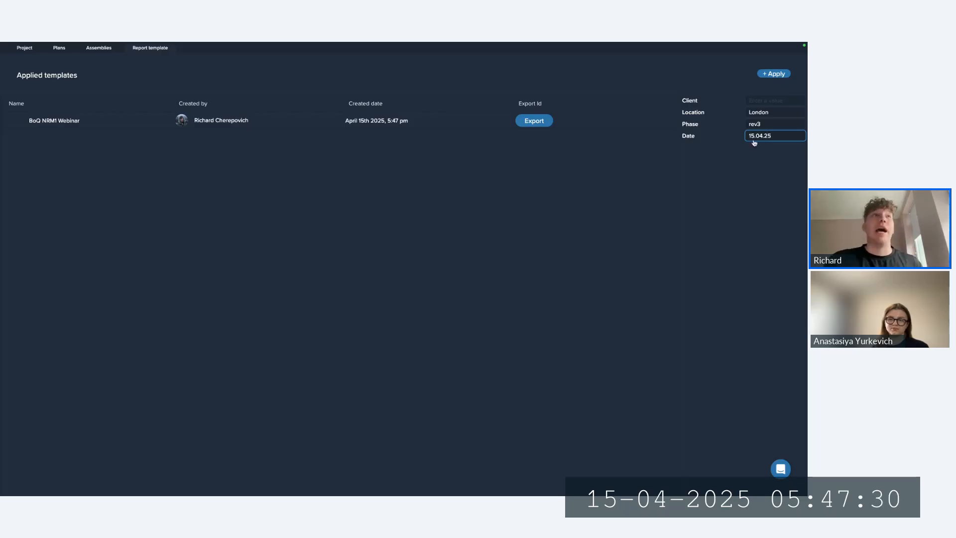
pyautogui.click(92, 130)
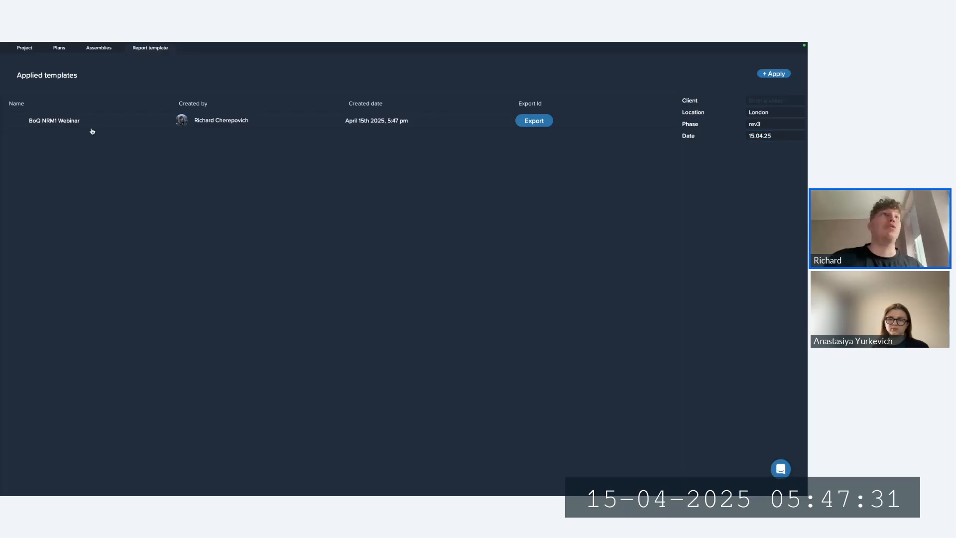
# Export the applied BoQ NRM1 Webinar template and save the file under that name in Downloads.
pyautogui.click(525, 123)
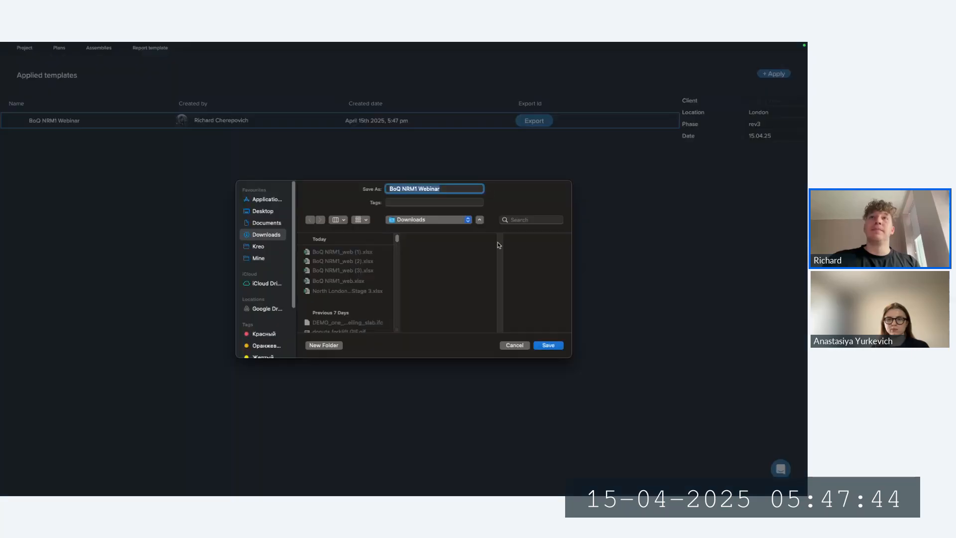
pyautogui.click(549, 347)
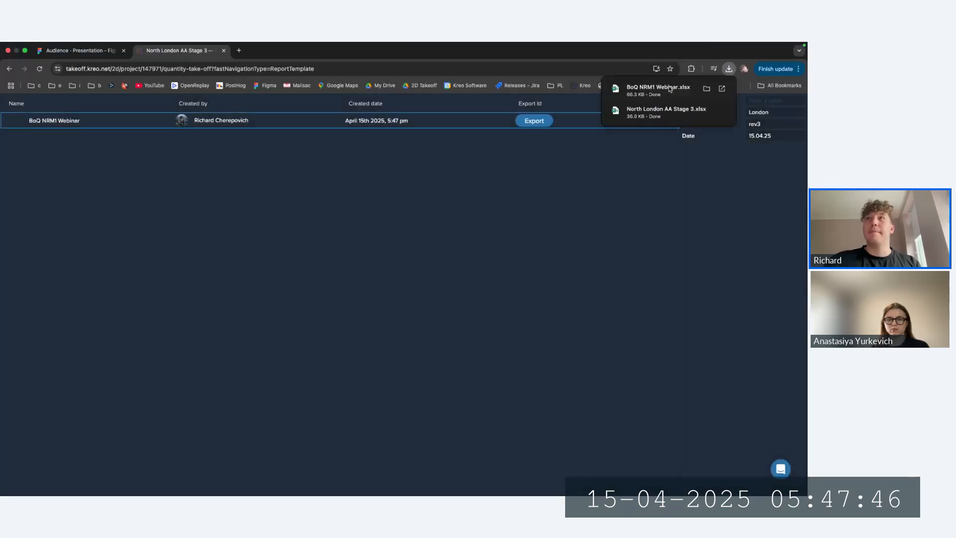
# Open the downloaded North London AA Stage 3.xlsx in Excel and tile its window on the left half of the desktop.
pyautogui.moveTo(728, 95)
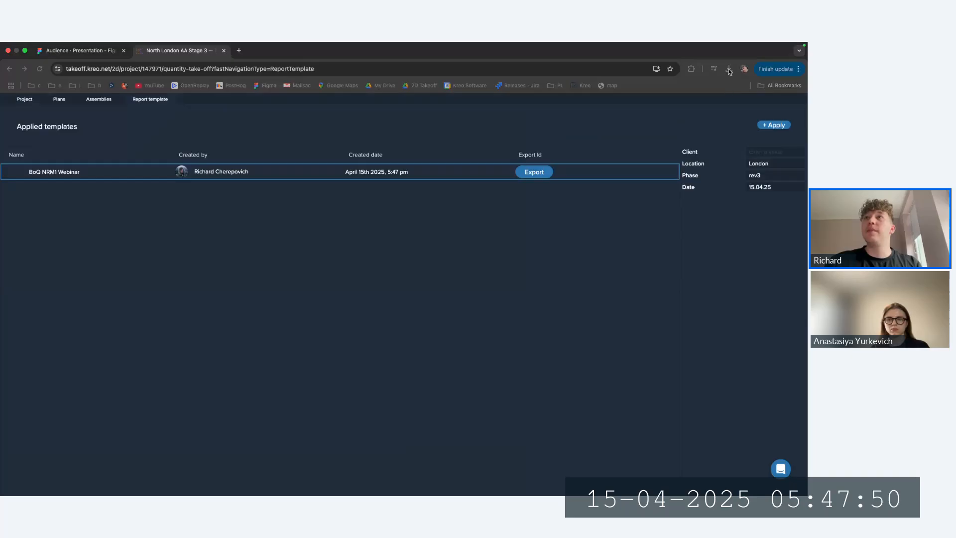
pyautogui.click(729, 70)
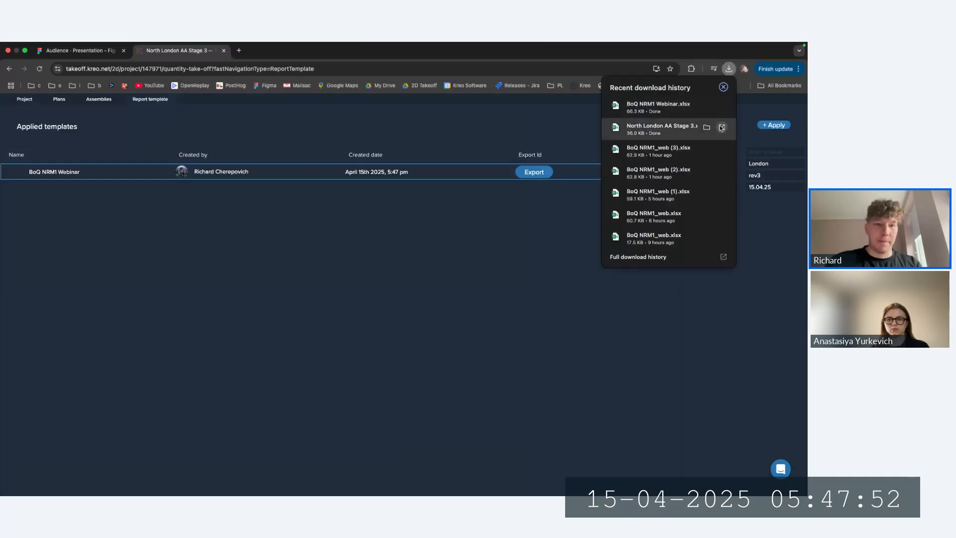
pyautogui.click(721, 128)
pyautogui.hotkey('ctrl', 'Up')
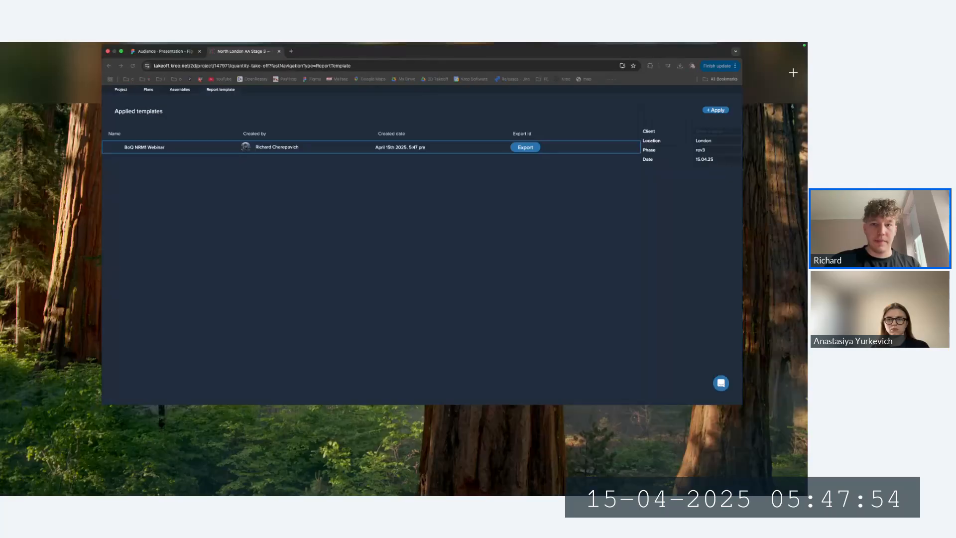
pyautogui.moveTo(530, 45); pyautogui.dragTo(537, 98)
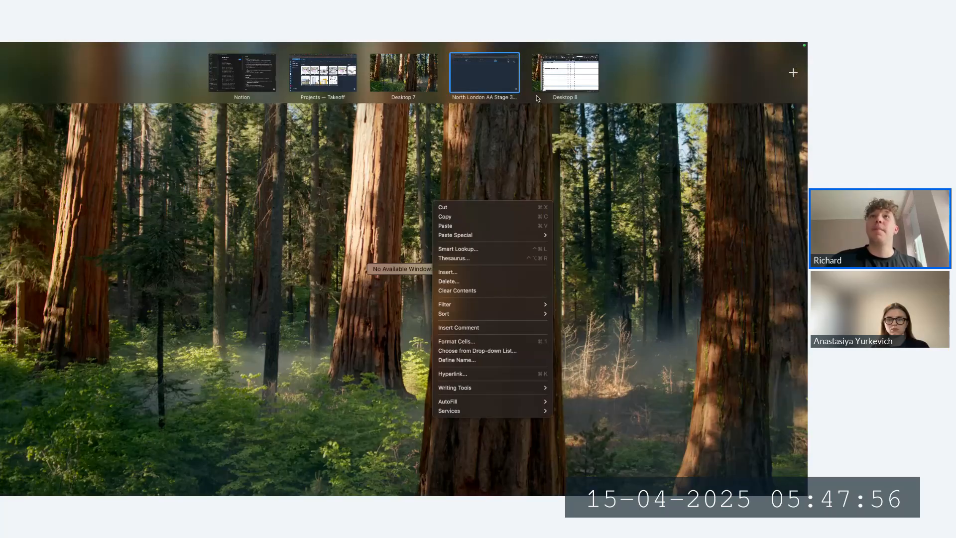
pyautogui.moveTo(587, 44); pyautogui.dragTo(590, 72)
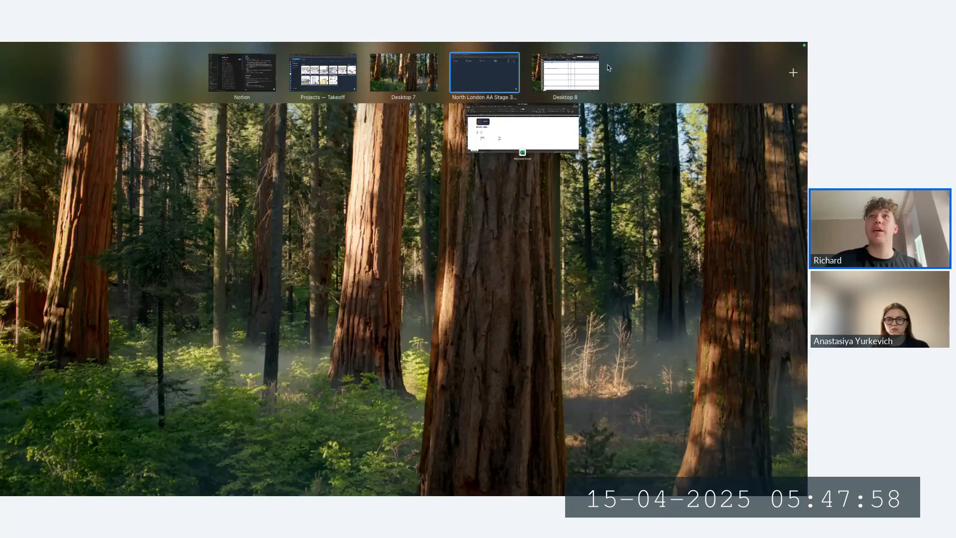
pyautogui.click(572, 75)
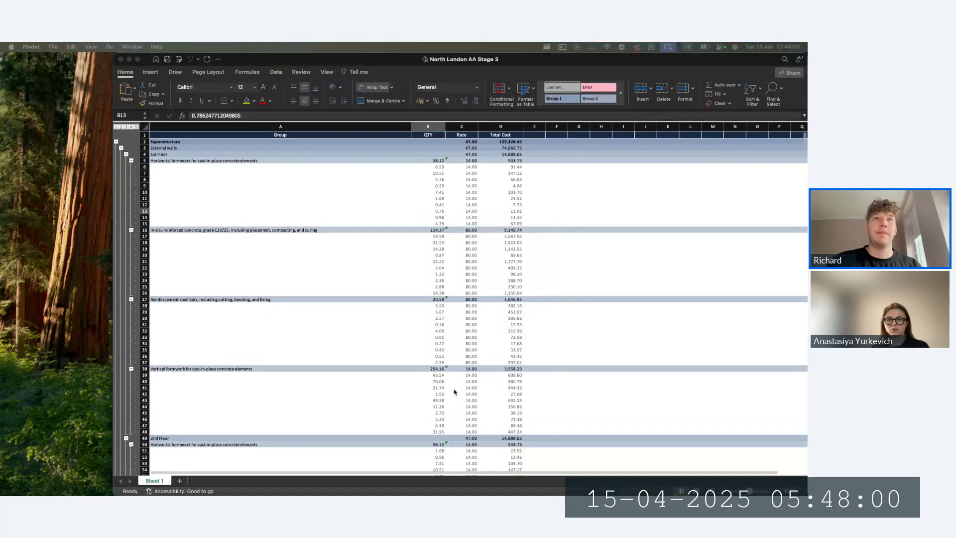
pyautogui.hotkey('ctrl', 'Up')
pyautogui.click(402, 301)
pyautogui.hotkey('ctrl', 'alt', 'Left')
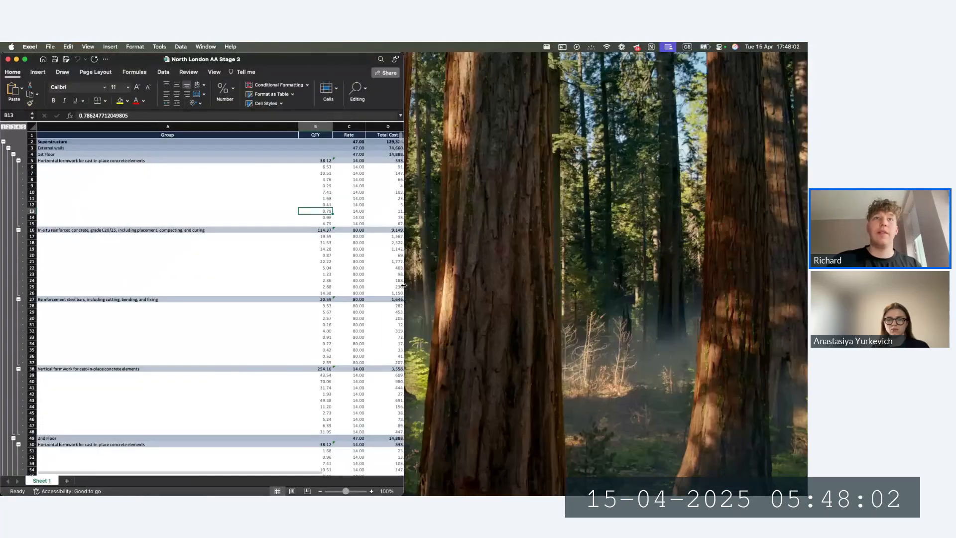
# Bring the BoQ NRM1 Webinar workbook onto the same desktop and tile it on the right half beside the North London AA Stage 3 workbook.
pyautogui.hotkey('ctrl', 'Up')
pyautogui.moveTo(376, 51)
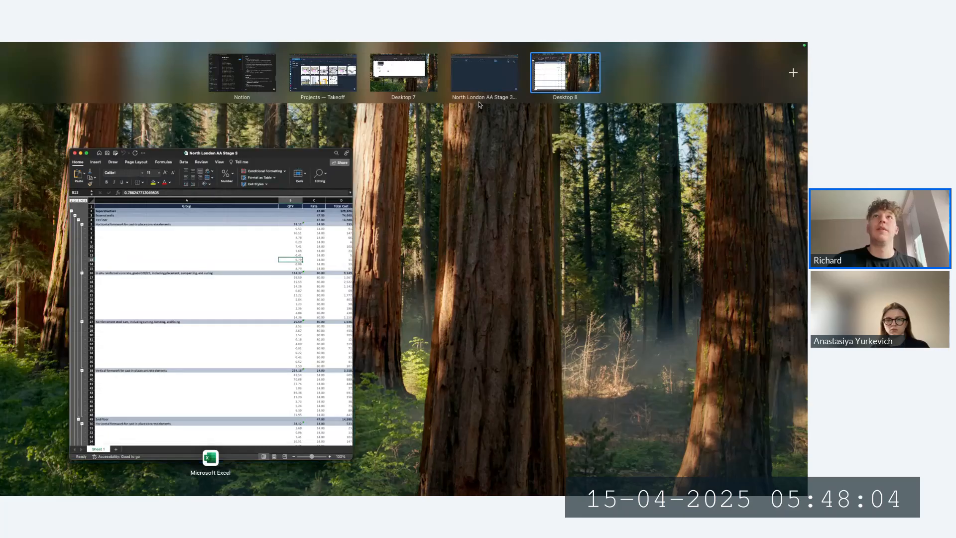
pyautogui.click(399, 71)
pyautogui.hotkey('ctrl', 'Up')
pyautogui.moveTo(393, 180); pyautogui.dragTo(567, 76)
pyautogui.click(565, 74)
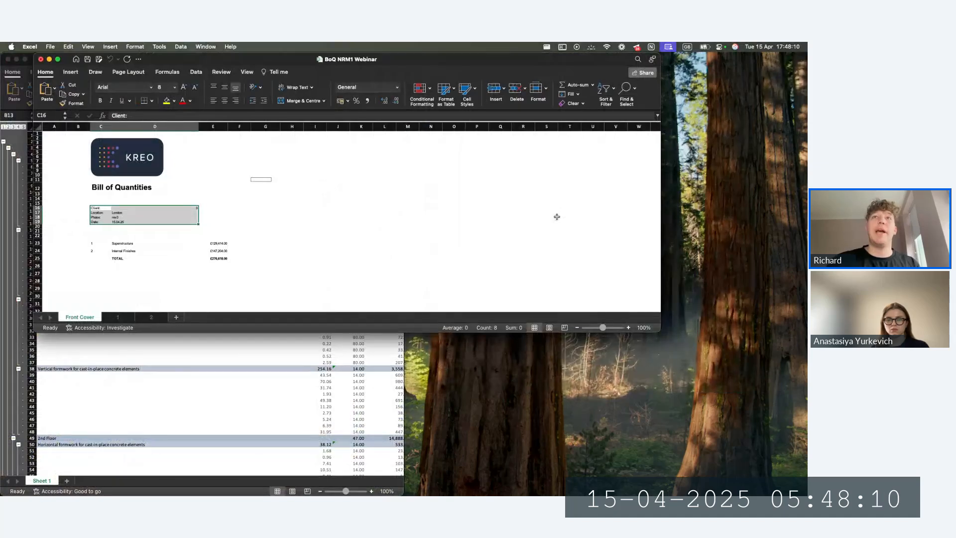
pyautogui.hotkey('ctrl', 'alt', 'Right')
# Switch back to the browser, glance at the Export slide and reopen the North London project's plans and report sheet.
pyautogui.hotkey('ctrl', 'Left')
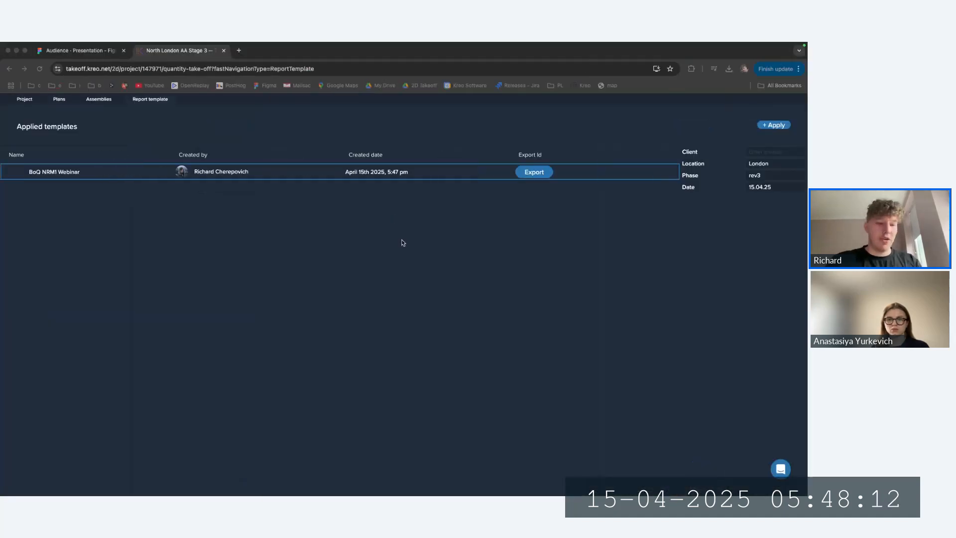
pyautogui.click(95, 51)
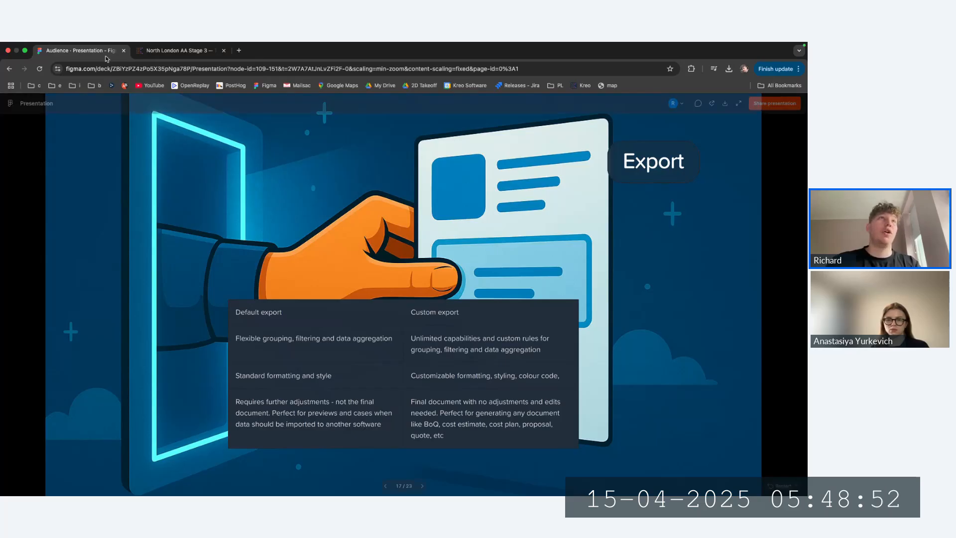
pyautogui.click(177, 51)
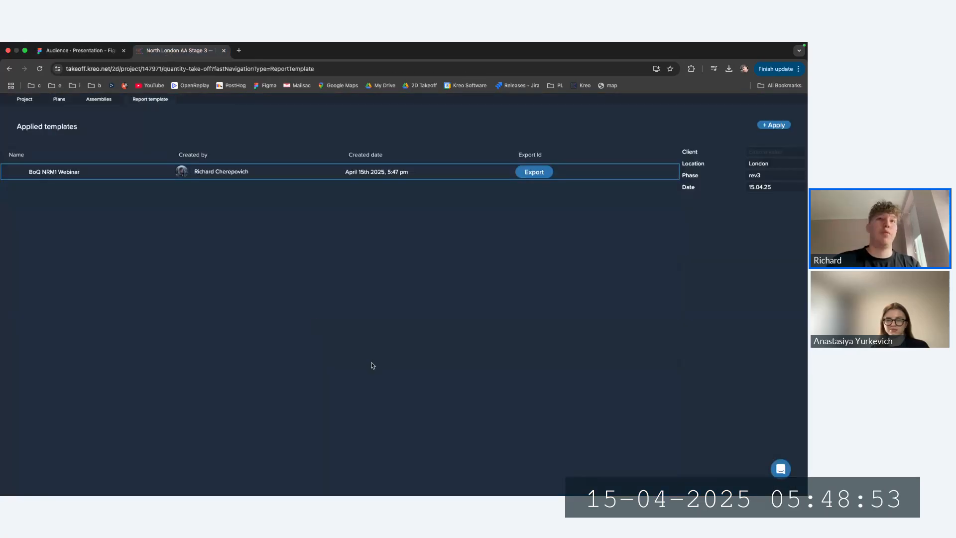
pyautogui.click(26, 99)
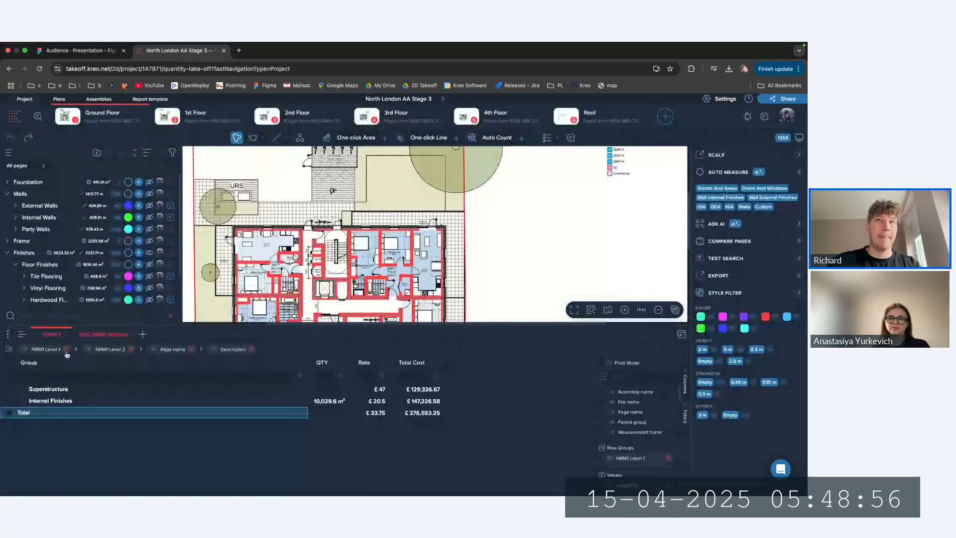
# Switch to Excel and collapse the North London AA Stage 3 outline to the description rows, hiding the individual measurement rows.
pyautogui.hotkey('ctrl', 'Right')
pyautogui.click(315, 211)
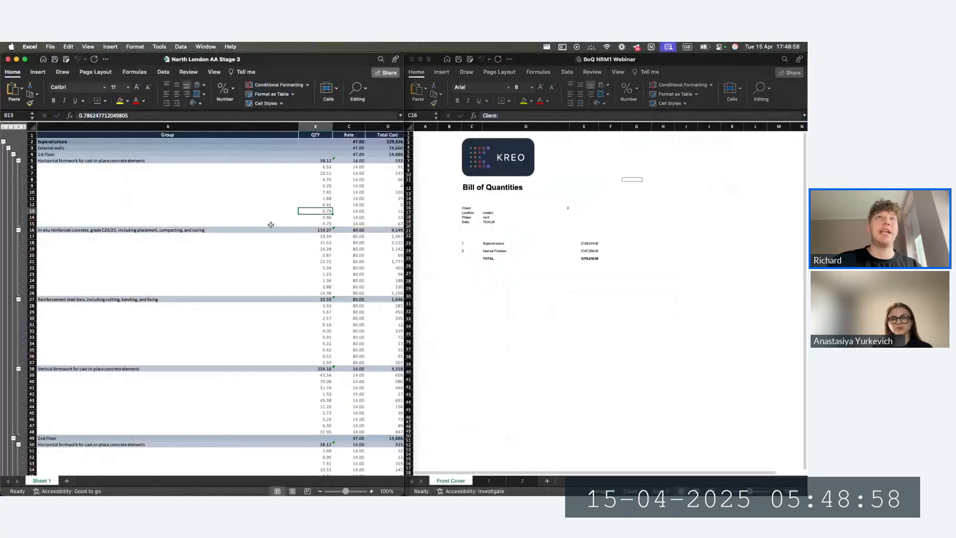
pyautogui.click(3, 127)
pyautogui.click(14, 128)
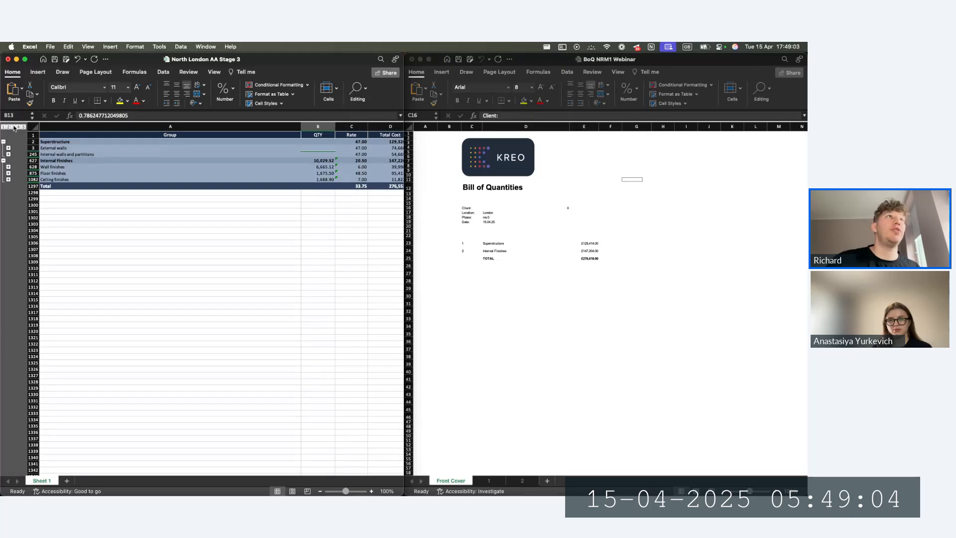
pyautogui.click(18, 127)
pyautogui.click(23, 127)
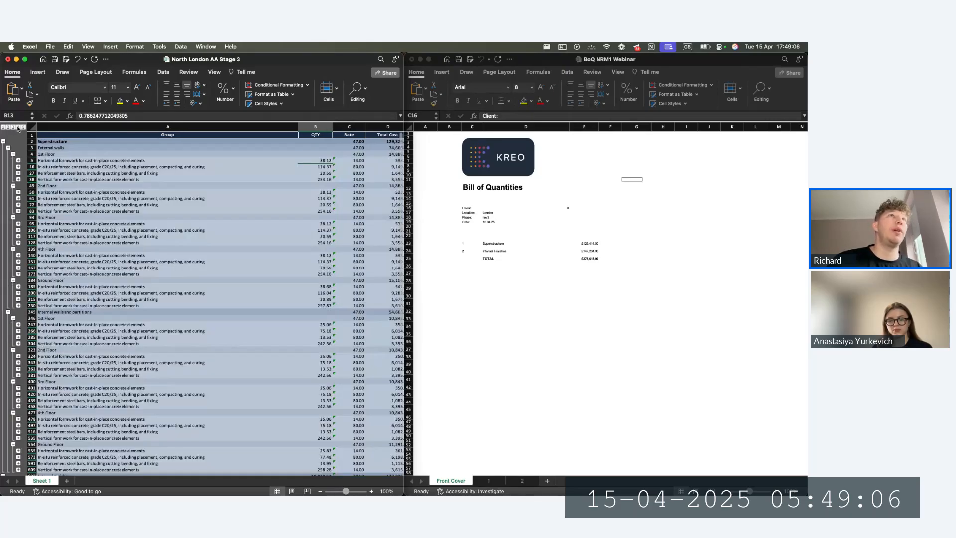
pyautogui.moveTo(117, 162); pyautogui.dragTo(128, 174)
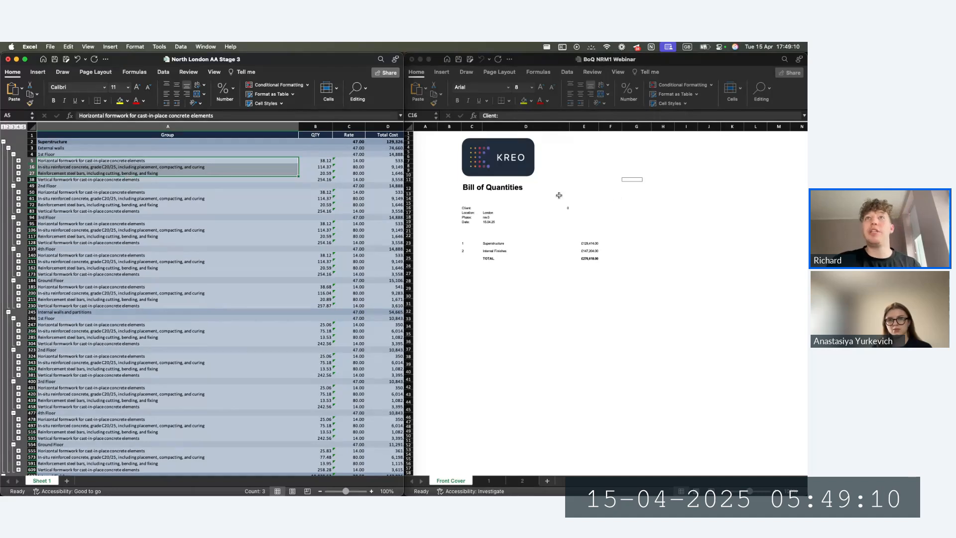
# Enlarge the BoQ NRM1 Webinar workbook to fill the screen with its Front Cover sheet.
pyautogui.click(487, 248)
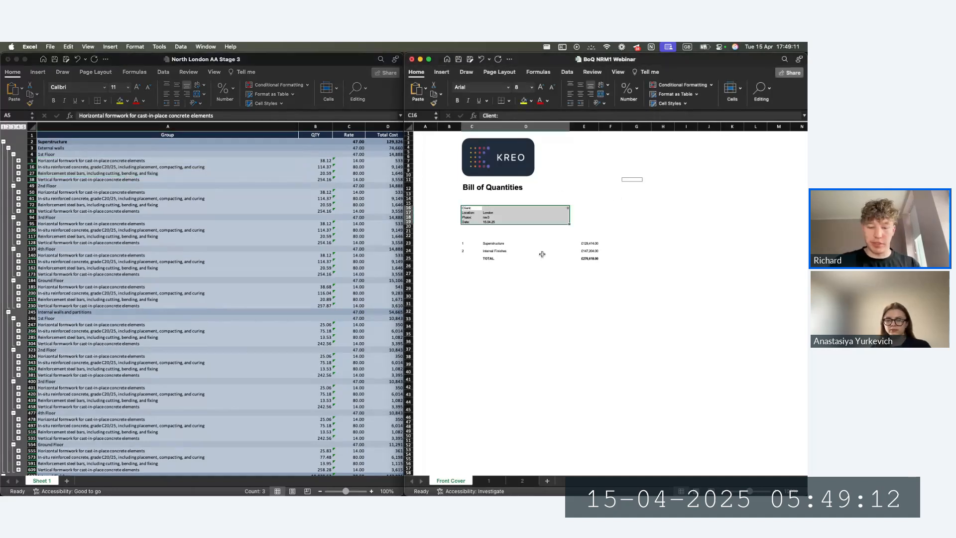
pyautogui.click(520, 327)
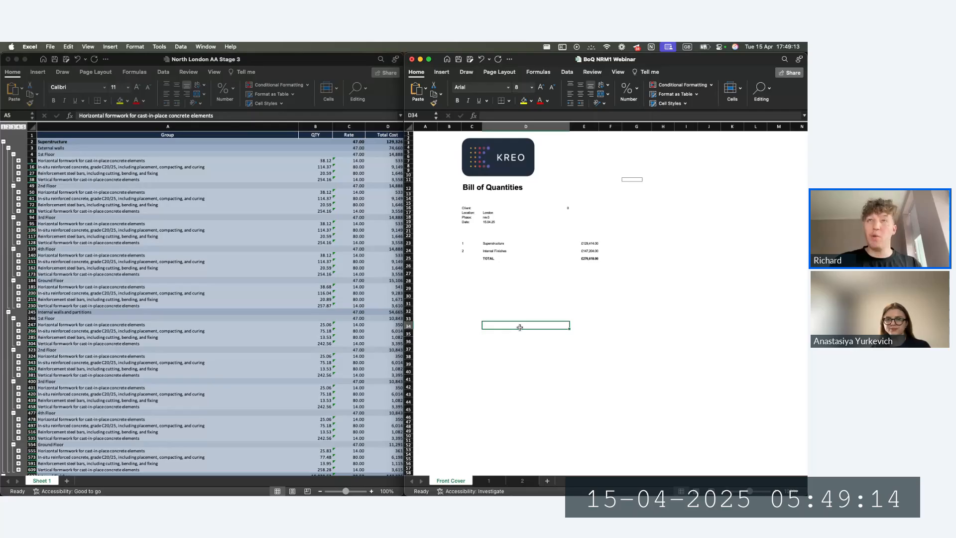
pyautogui.hotkey('ctrl', 'alt', 'Return')
pyautogui.keyDown('ctrl'); pyautogui.scroll(5, 126, 217); pyautogui.keyUp('ctrl')
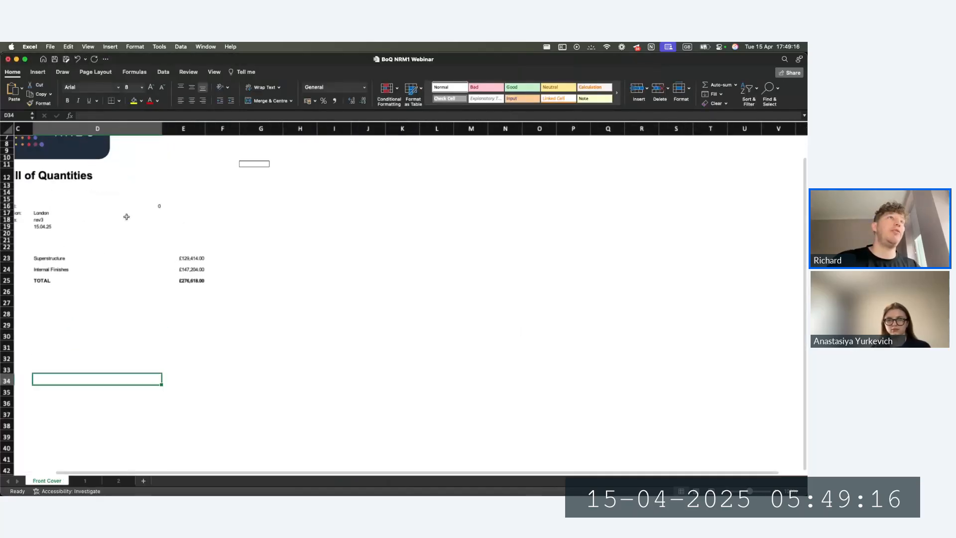
# Examine the Front Cover's logo, the formula behind the Superstructure cost and the cost summary block.
pyautogui.moveTo(95, 253); pyautogui.dragTo(179, 275)
pyautogui.click(274, 307)
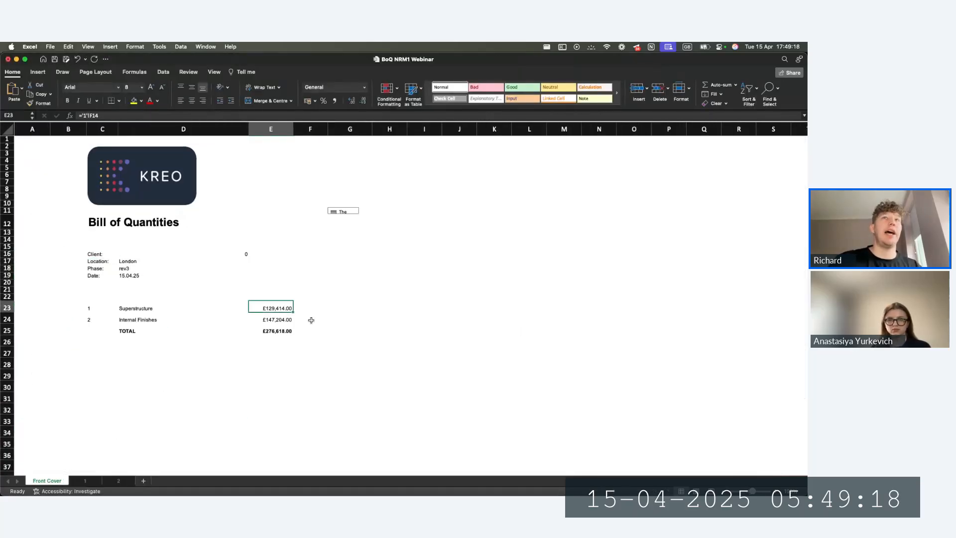
pyautogui.click(157, 171)
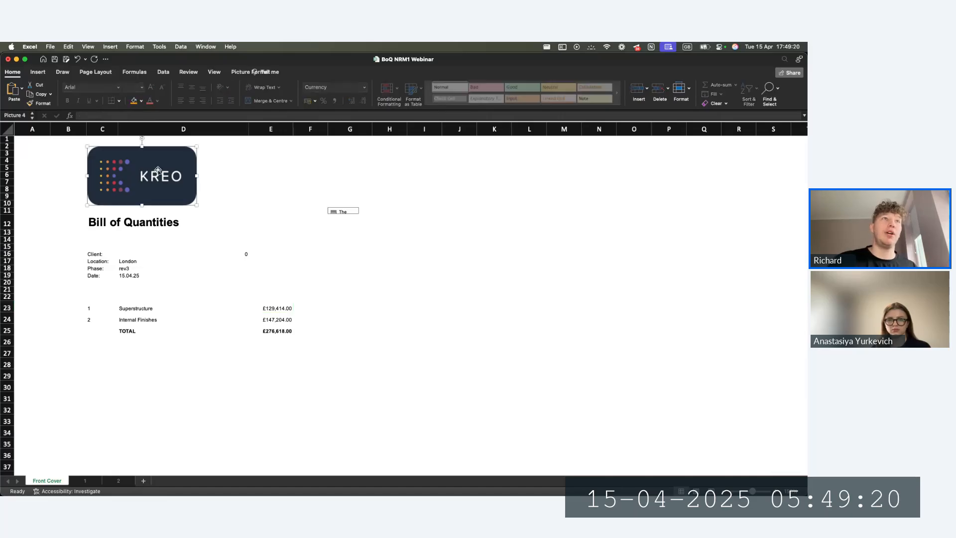
pyautogui.moveTo(81, 294); pyautogui.dragTo(294, 353)
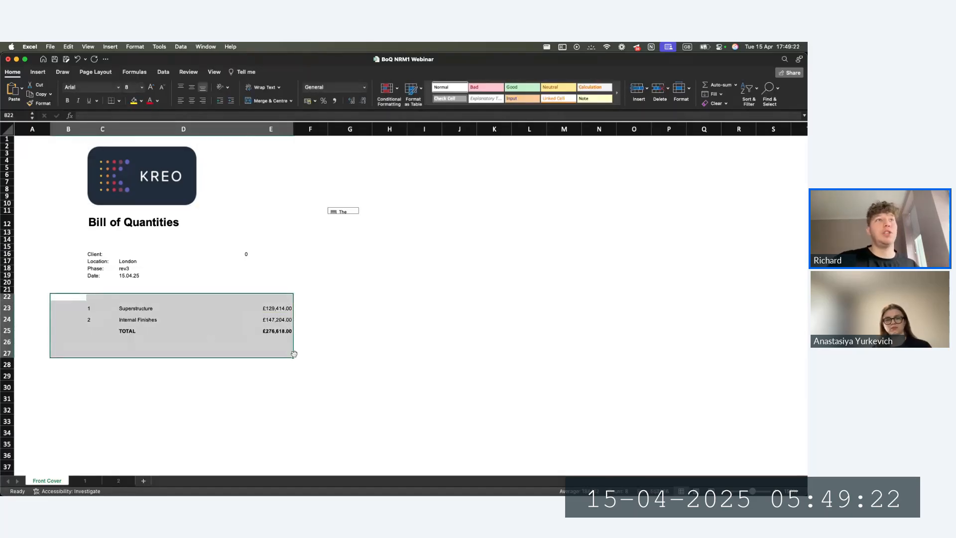
pyautogui.click(348, 364)
pyautogui.keyDown('ctrl'); pyautogui.scroll(-1, 324, 329); pyautogui.keyUp('ctrl')
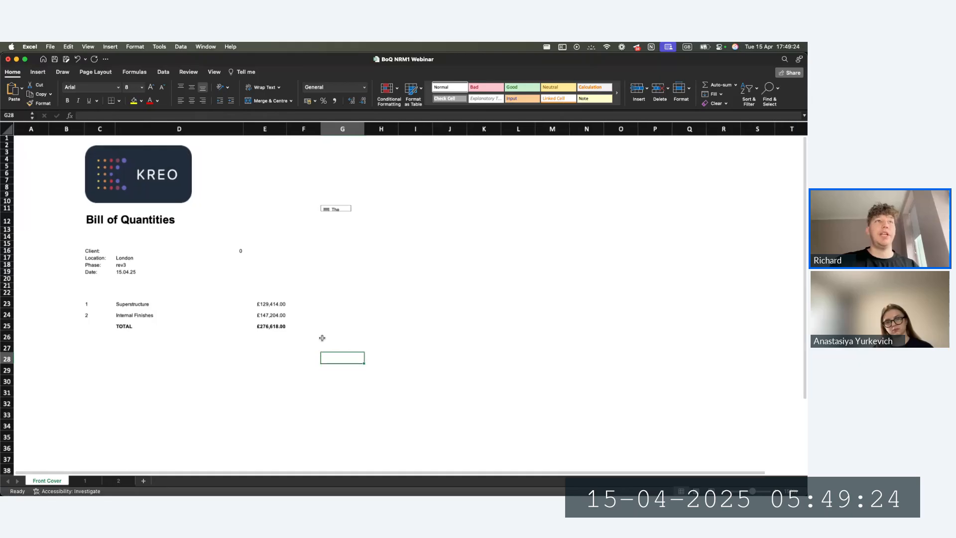
pyautogui.keyDown('ctrl'); pyautogui.scroll(-1, 322, 337); pyautogui.keyUp('ctrl')
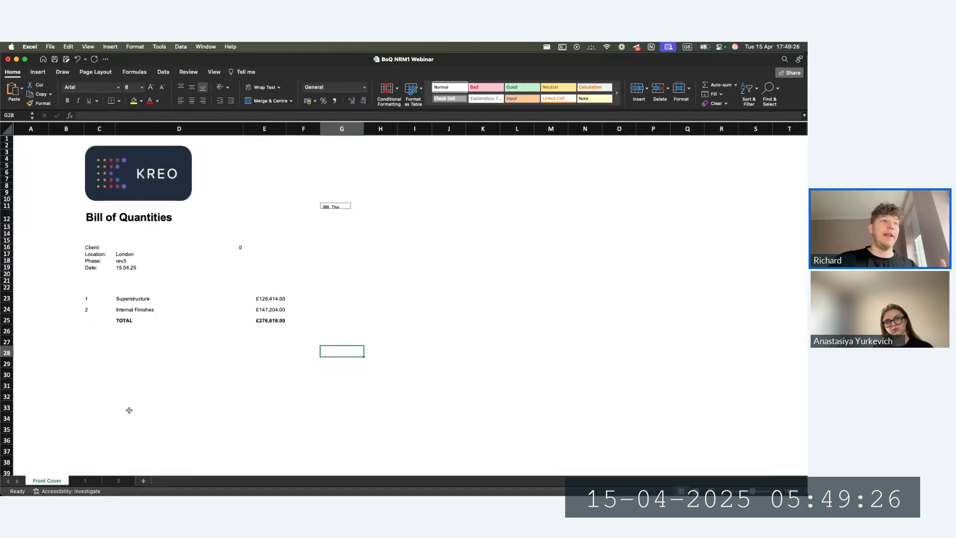
# Open sheet 1 and inspect the external wall item descriptions and the 1st Floor subtotal formula.
pyautogui.click(94, 482)
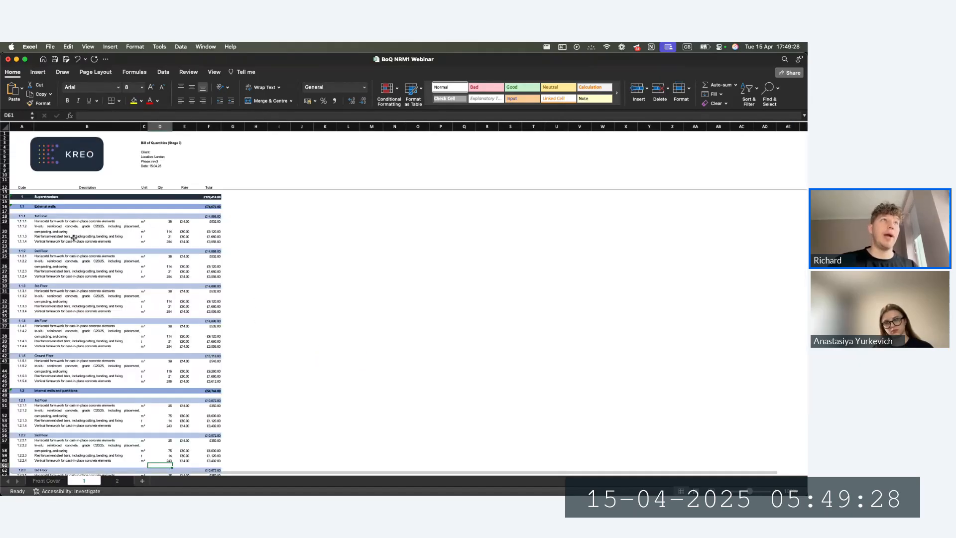
pyautogui.keyDown('ctrl'); pyautogui.scroll(5, 91, 207); pyautogui.keyUp('ctrl')
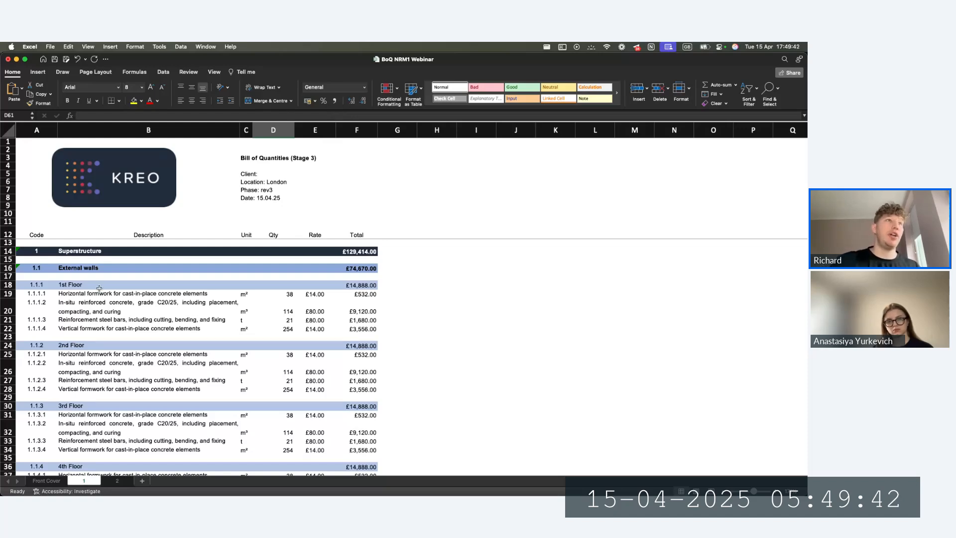
pyautogui.click(82, 299)
pyautogui.click(88, 293)
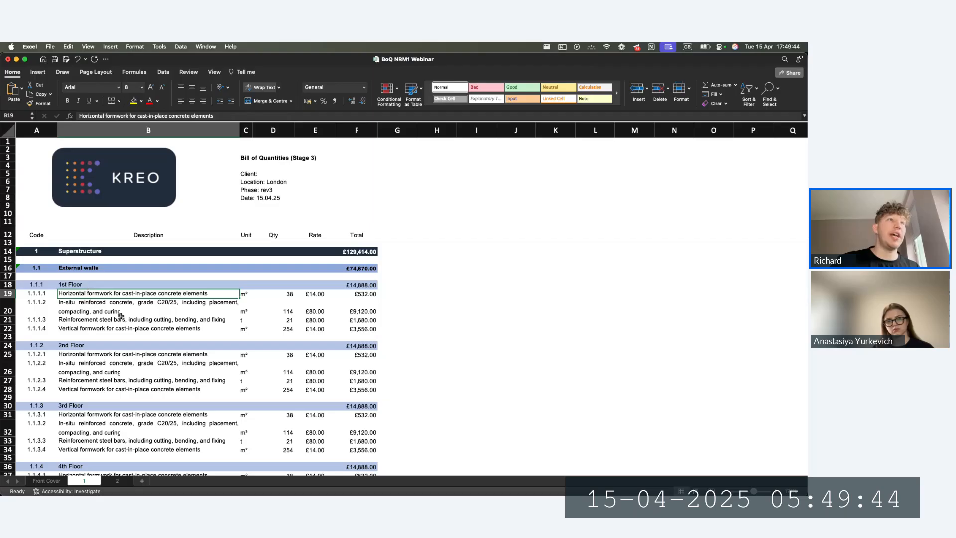
pyautogui.click(357, 286)
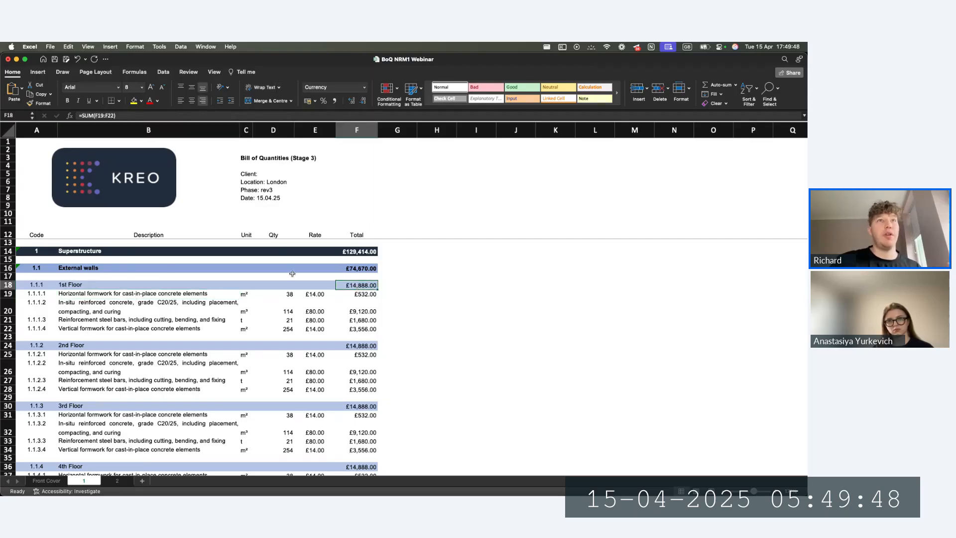
# Set the 1st Floor external wall horizontal formwork quantity to 100 and check the dependent totals up to the Front Cover.
pyautogui.click(293, 293)
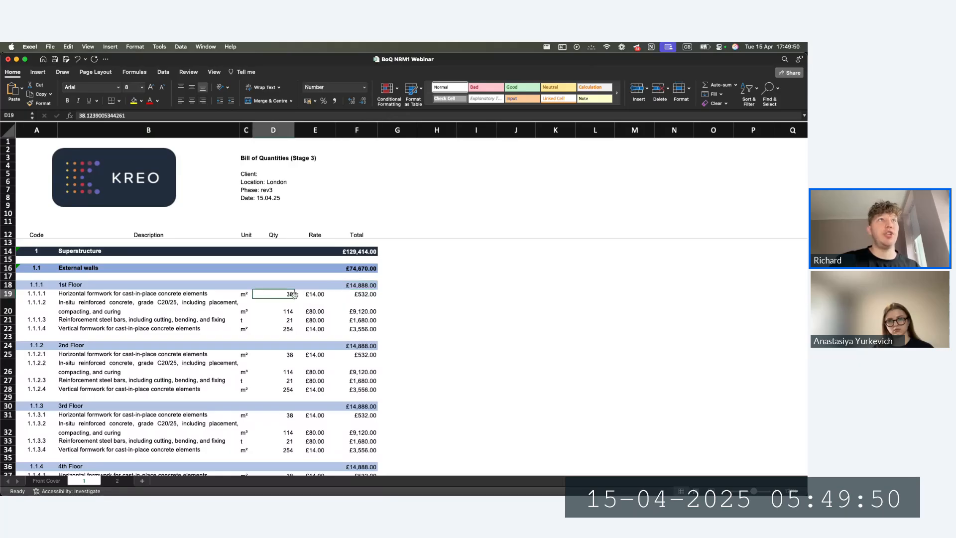
pyautogui.write('100')
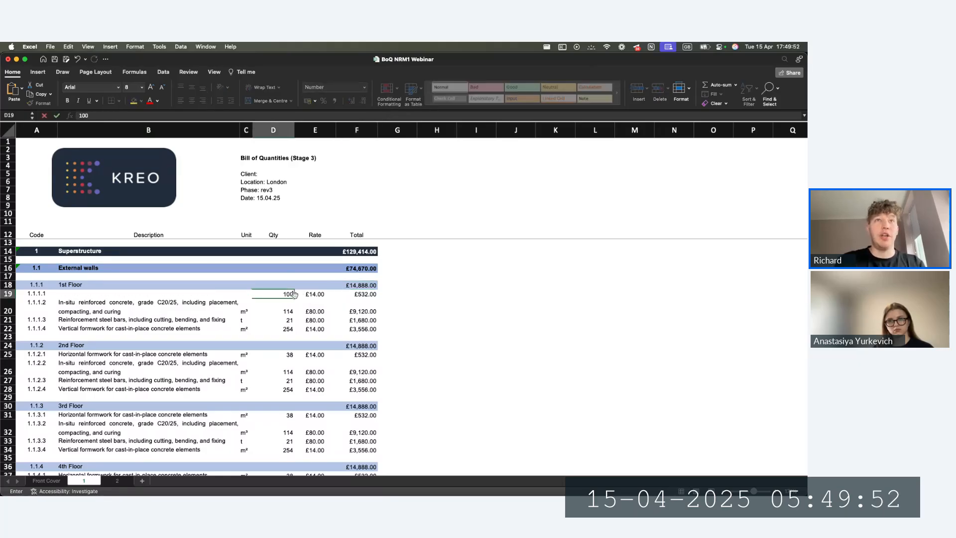
pyautogui.press('Return')
pyautogui.click(366, 294)
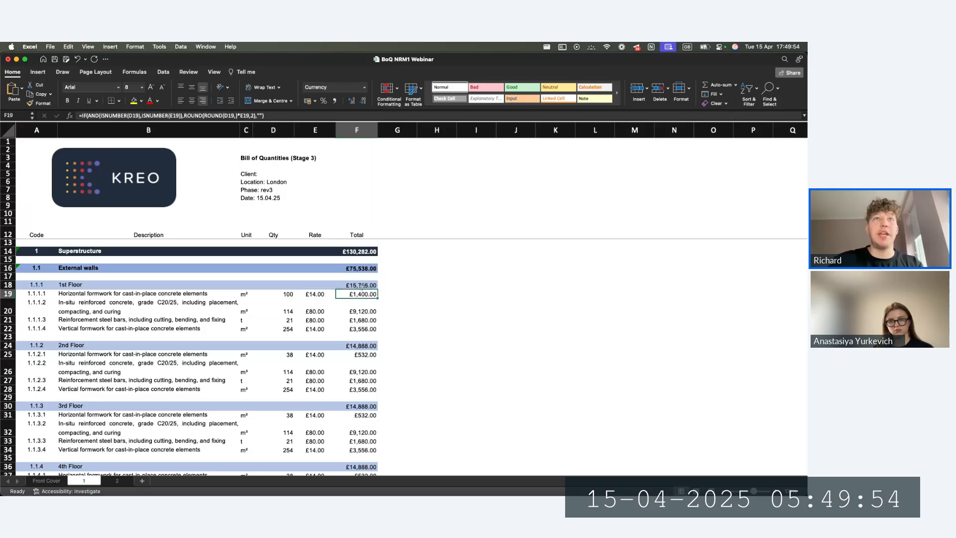
pyautogui.click(362, 286)
pyautogui.click(357, 269)
pyautogui.click(355, 253)
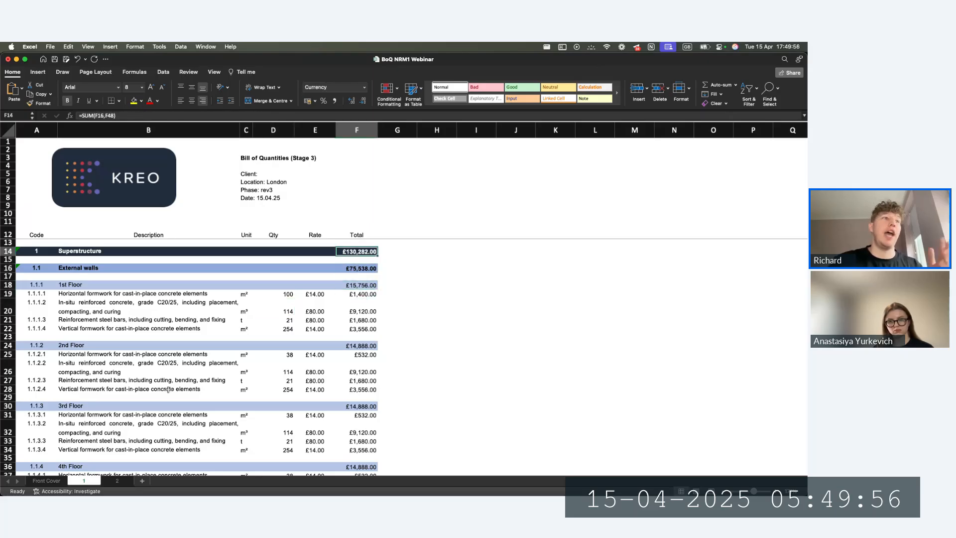
pyautogui.click(47, 481)
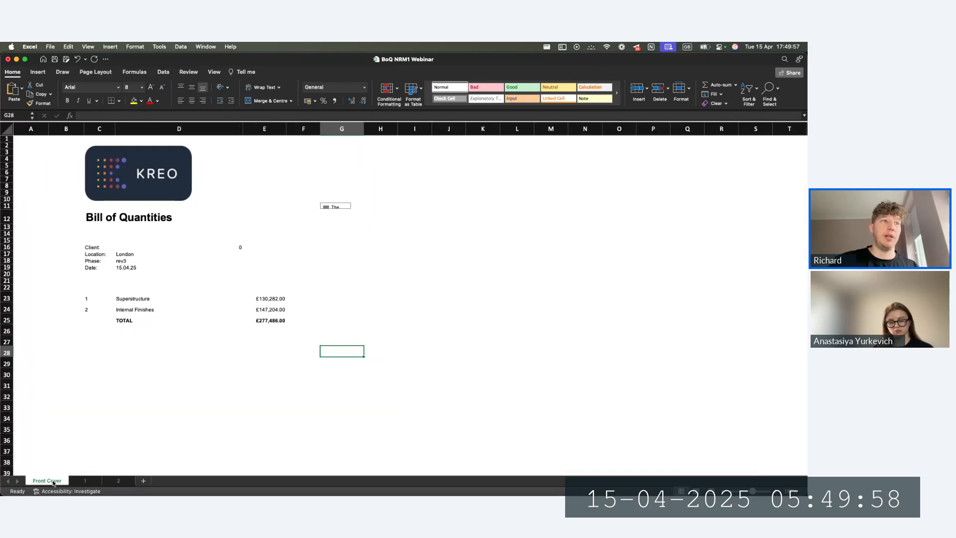
# Review the remaining Superstructure items on sheet 1 and the Internal Finishes items on sheet 2.
pyautogui.click(85, 481)
pyautogui.scroll(-5, 318, 337)
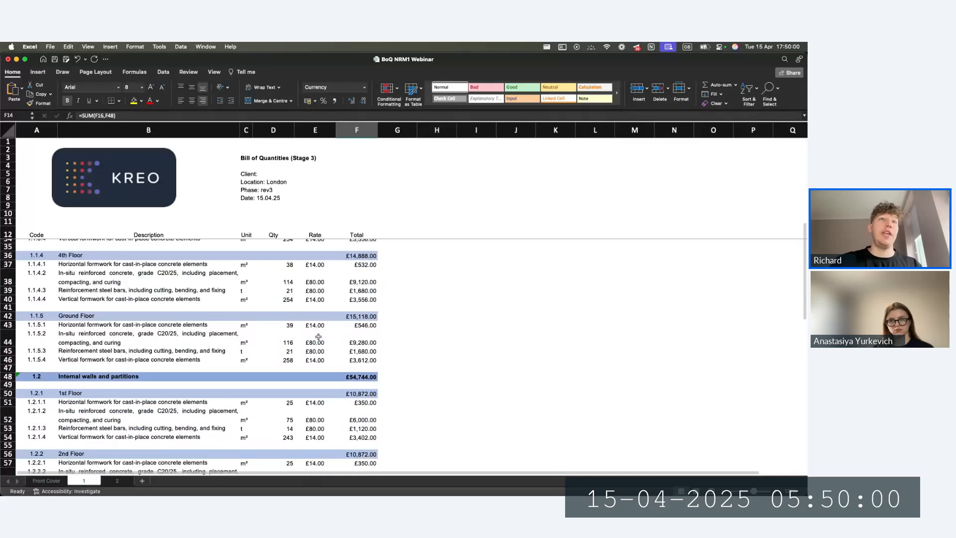
pyautogui.keyDown('ctrl'); pyautogui.scroll(-6, 294, 352); pyautogui.keyUp('ctrl')
pyautogui.keyDown('ctrl'); pyautogui.scroll(1, 121, 322); pyautogui.keyUp('ctrl')
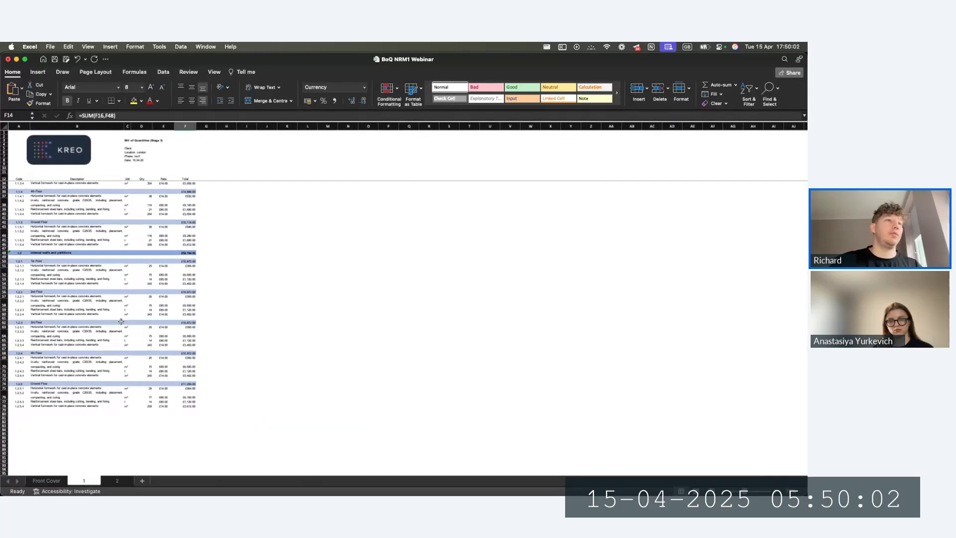
pyautogui.keyDown('ctrl'); pyautogui.scroll(1, 121, 322); pyautogui.keyUp('ctrl')
pyautogui.click(114, 482)
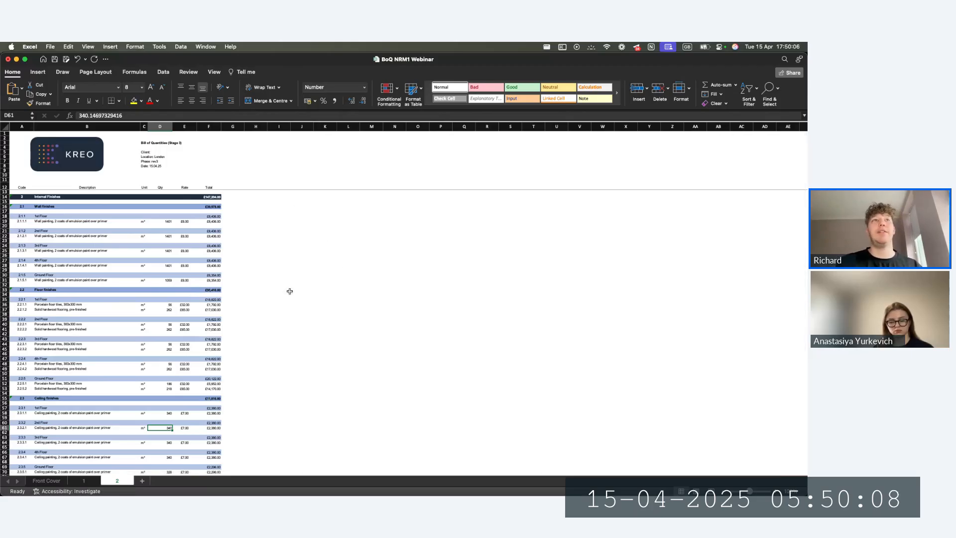
# Switch to the Figma presentation in the browser and advance through the slides to Q&A.
pyautogui.hotkey('ctrl', 'Left')
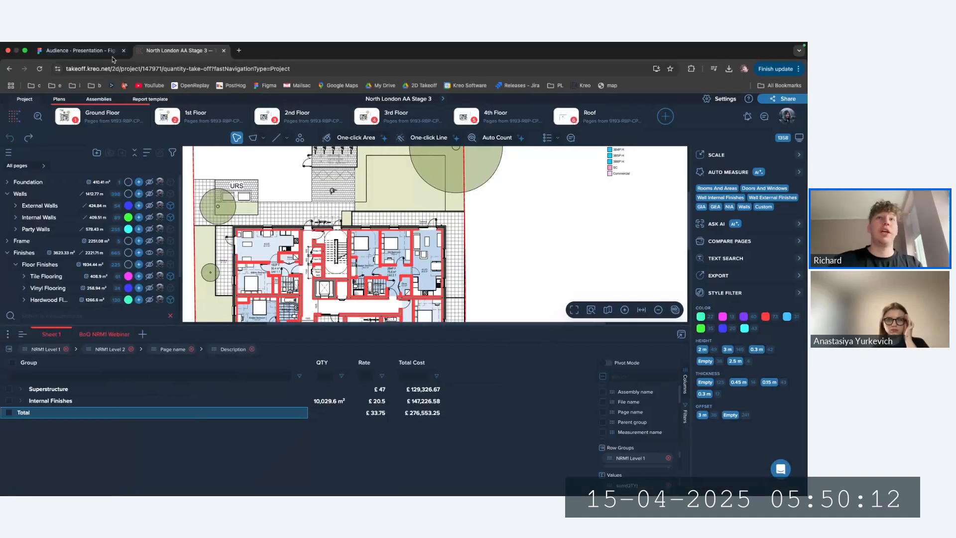
pyautogui.click(75, 50)
pyautogui.press('Right')
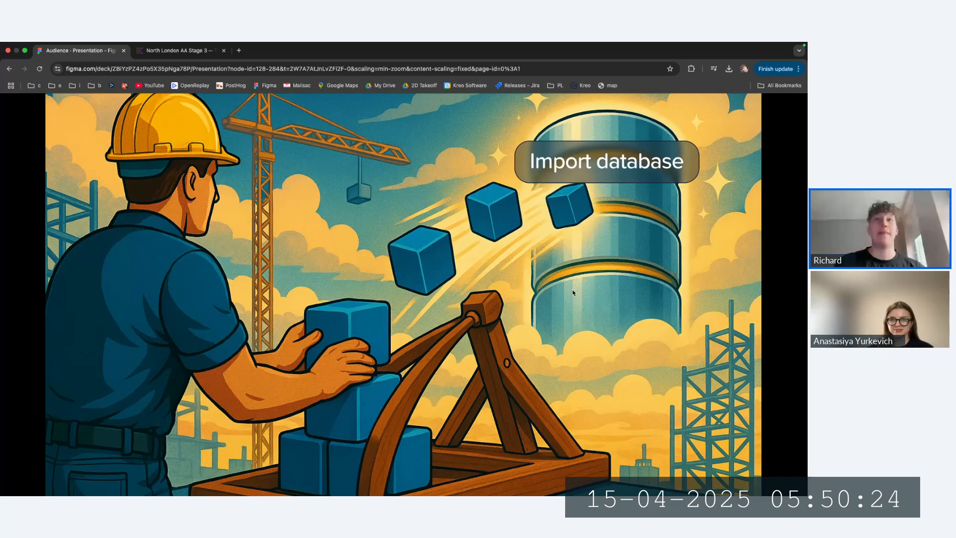
pyautogui.press('Right')
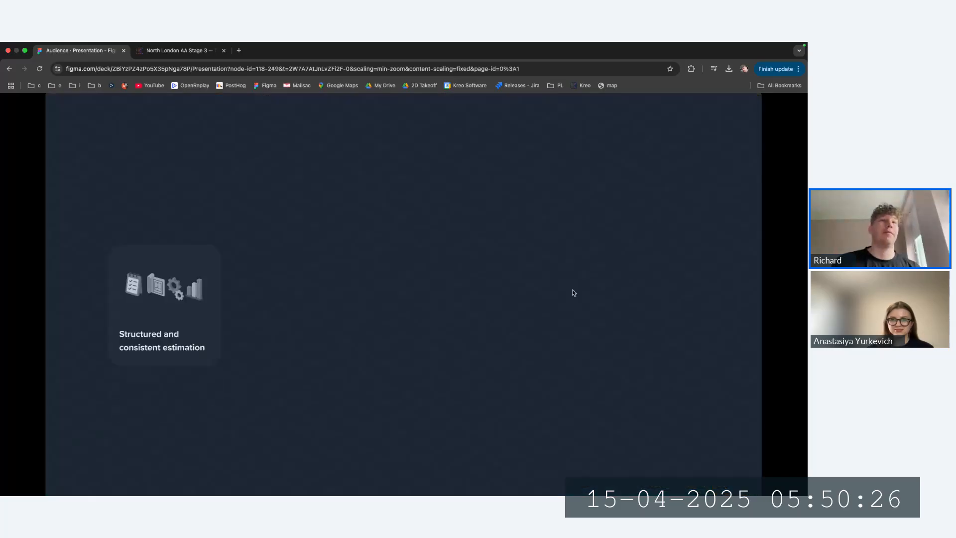
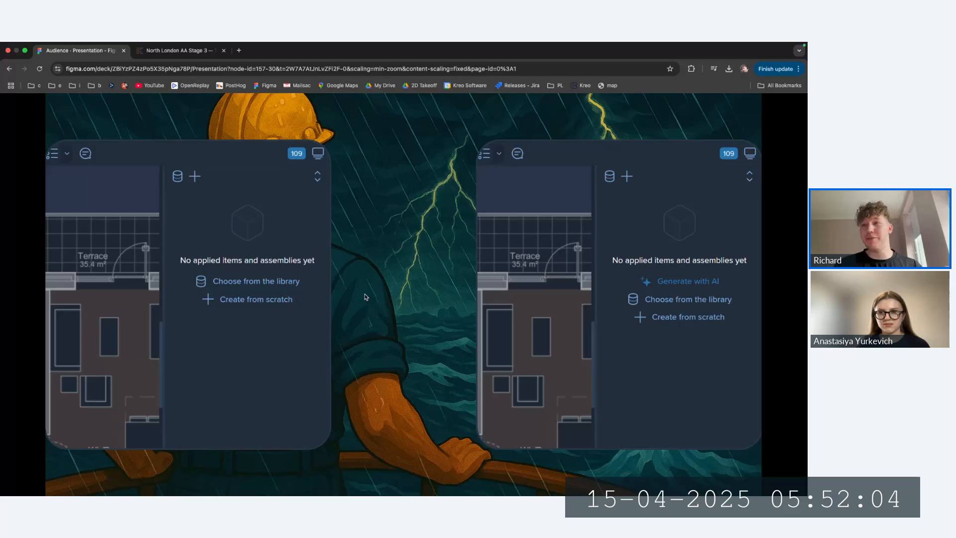
pyautogui.press('Right')
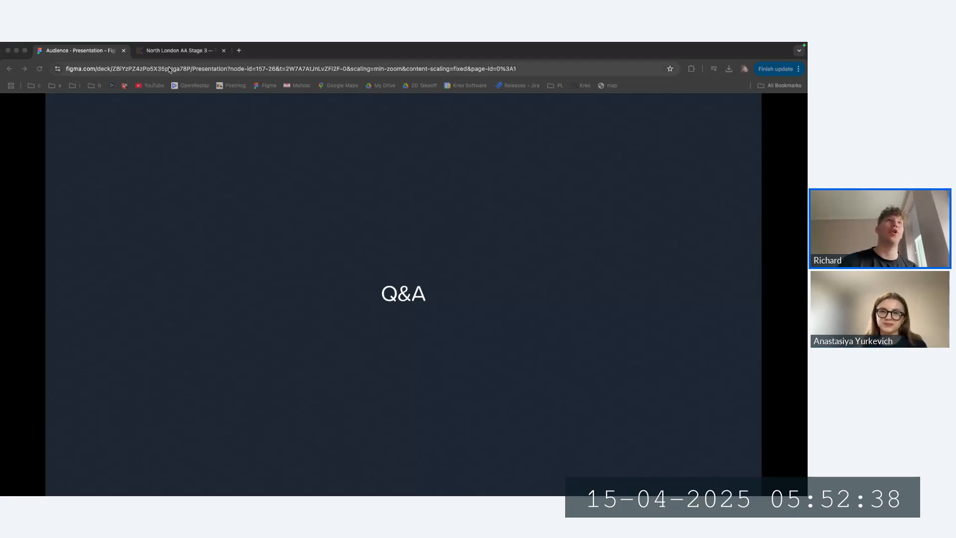
# Return to the North London project, leave it for the project list and sign in with the prefilled account credentials.
pyautogui.click(162, 52)
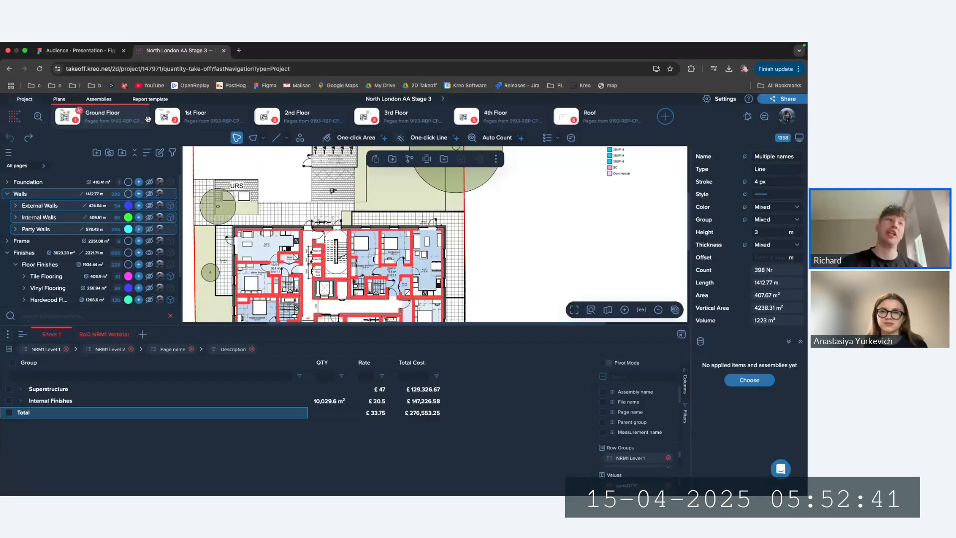
pyautogui.click(16, 125)
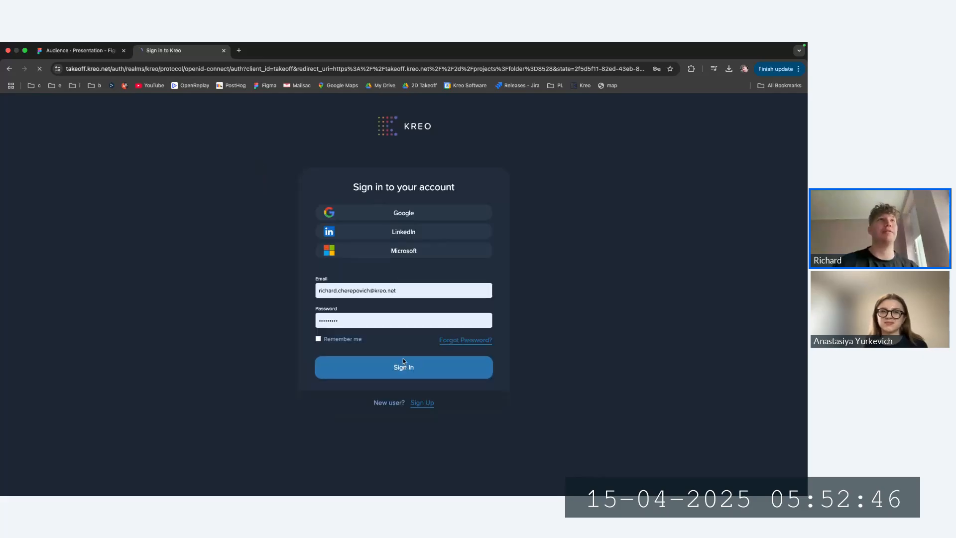
pyautogui.click(403, 361)
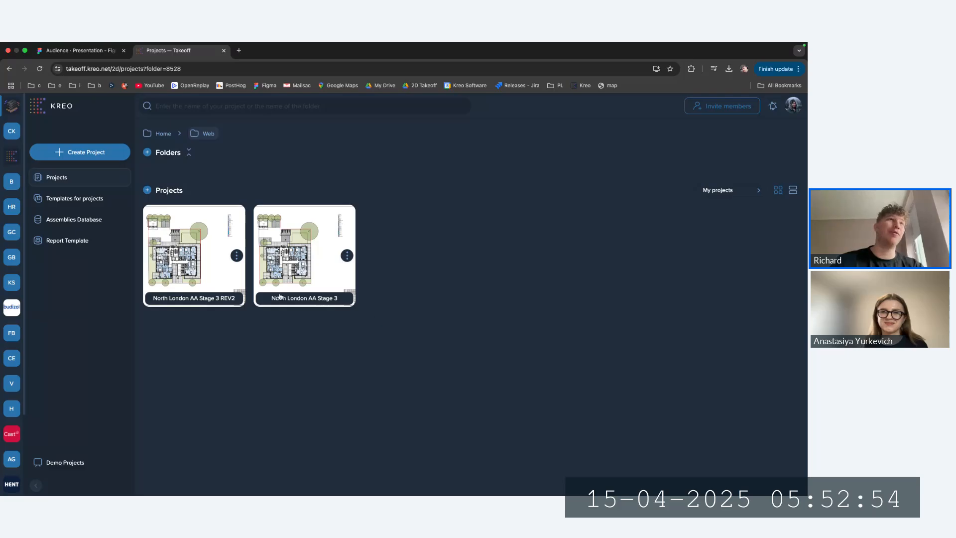
# View the company's user list and the role options available for a member, leaving the roles as they are.
pyautogui.click(16, 111)
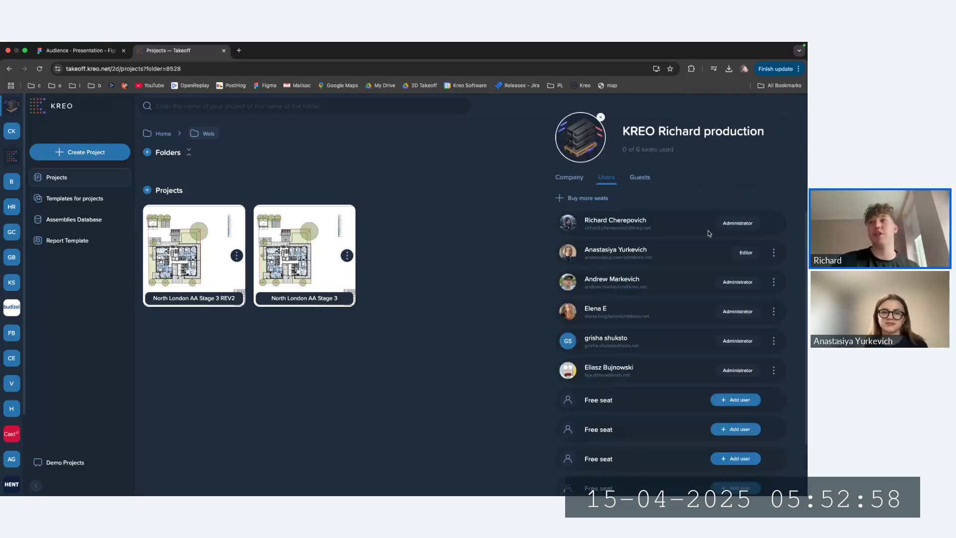
pyautogui.click(773, 282)
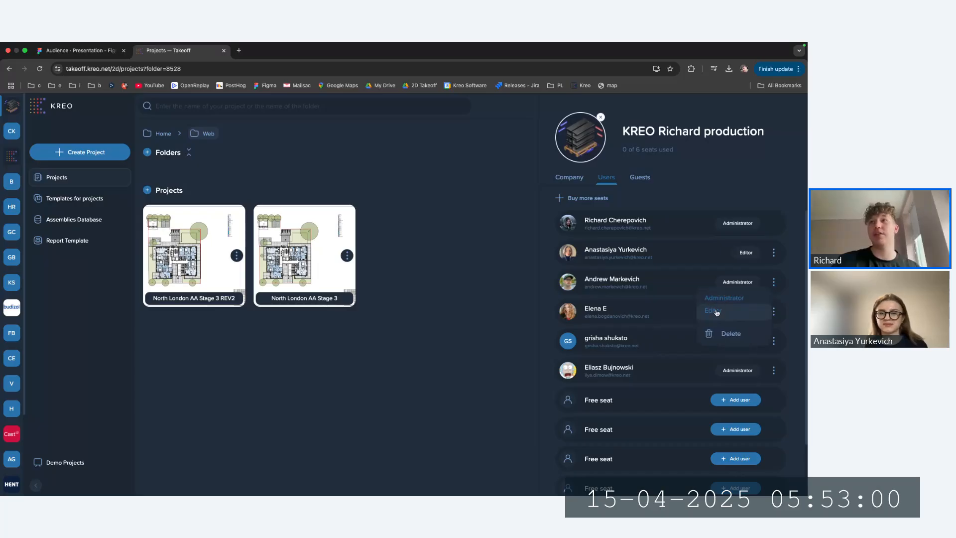
pyautogui.click(455, 233)
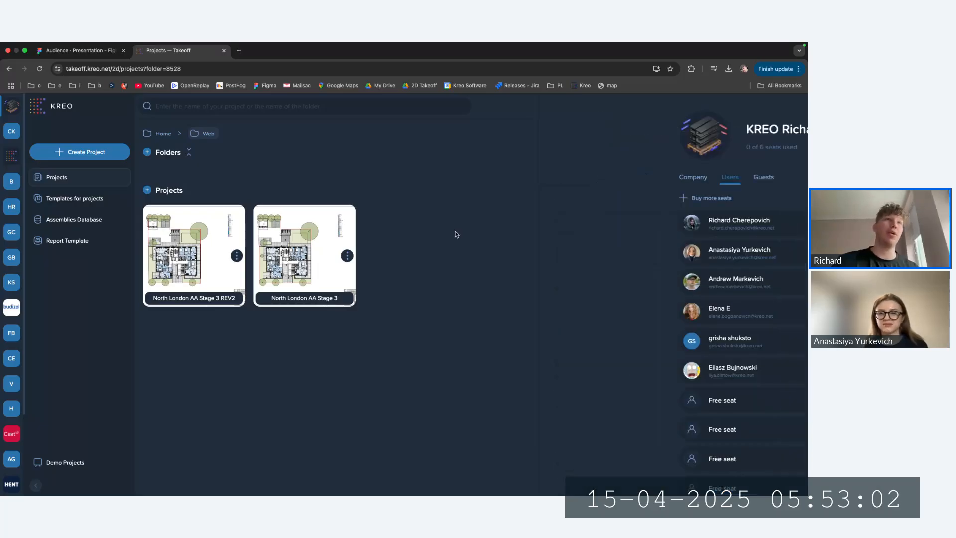
# View the list of project templates and the properties in the Assemblies Database.
pyautogui.click(103, 199)
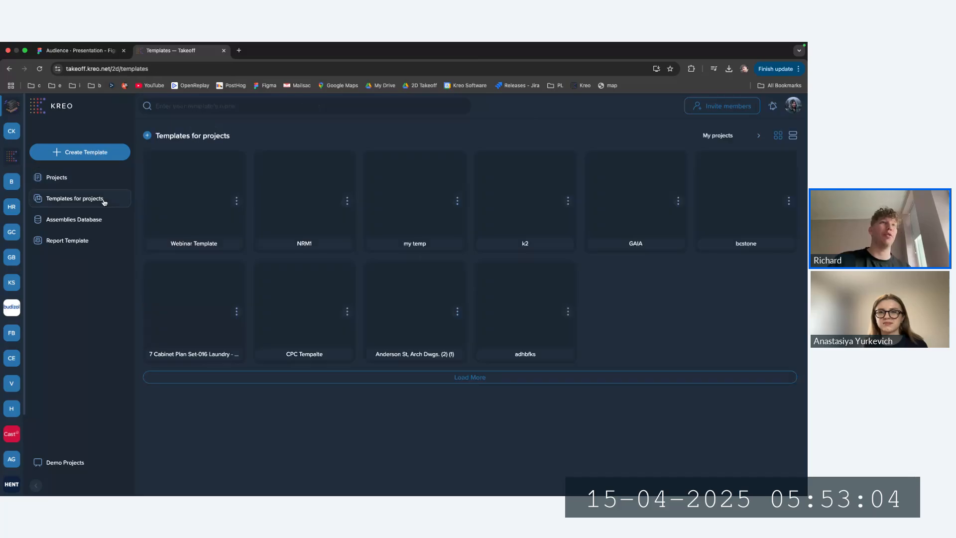
pyautogui.click(101, 220)
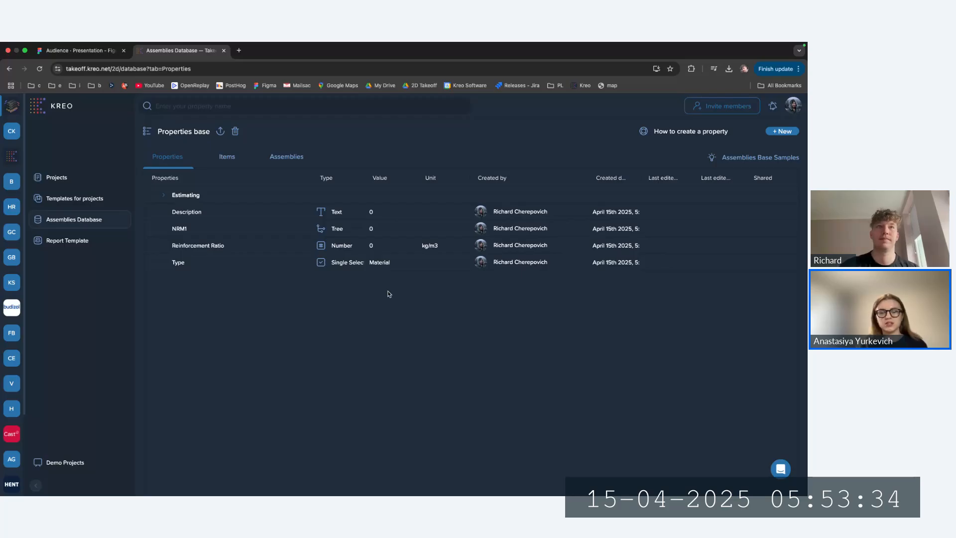
# Open the North London AA Stage 3 project from the Web folder and collapse the report table below the plan.
pyautogui.click(73, 180)
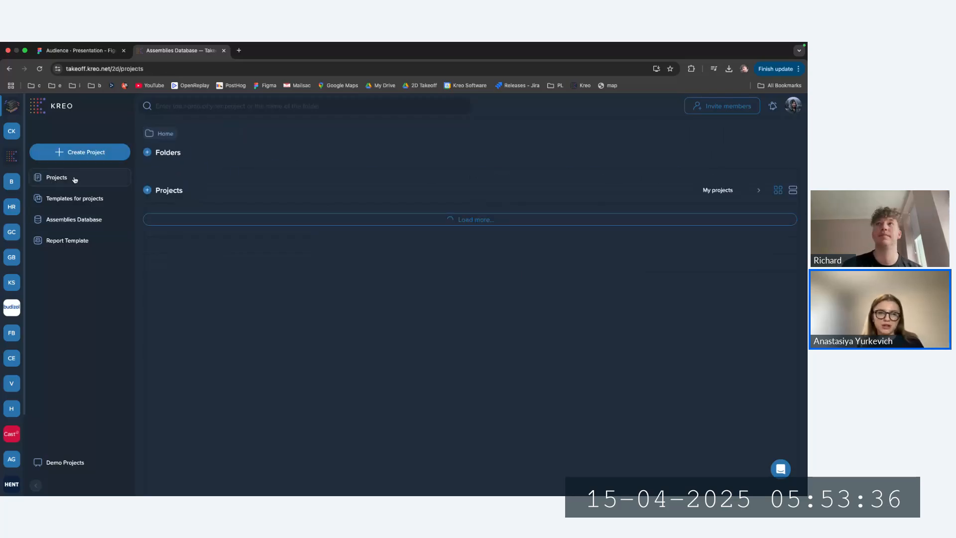
pyautogui.click(785, 177)
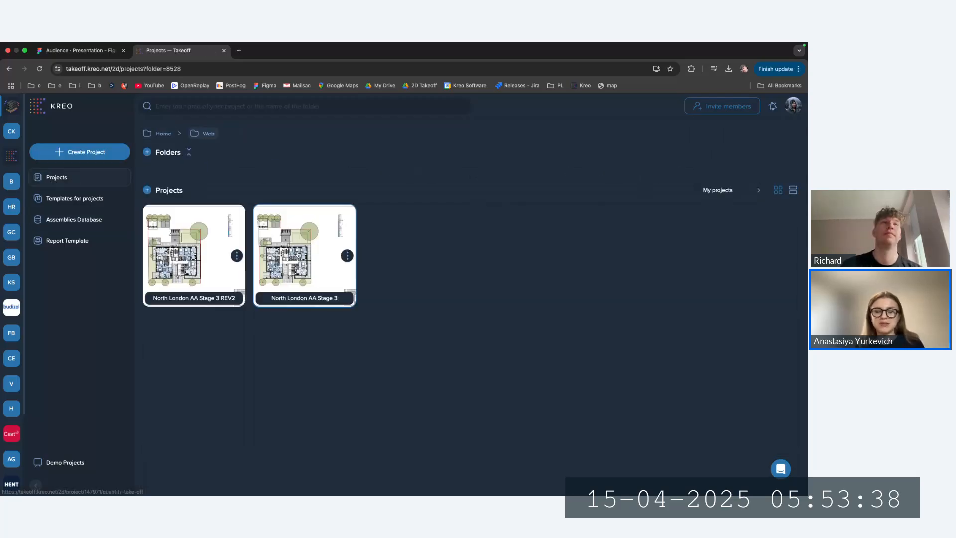
pyautogui.click(297, 254)
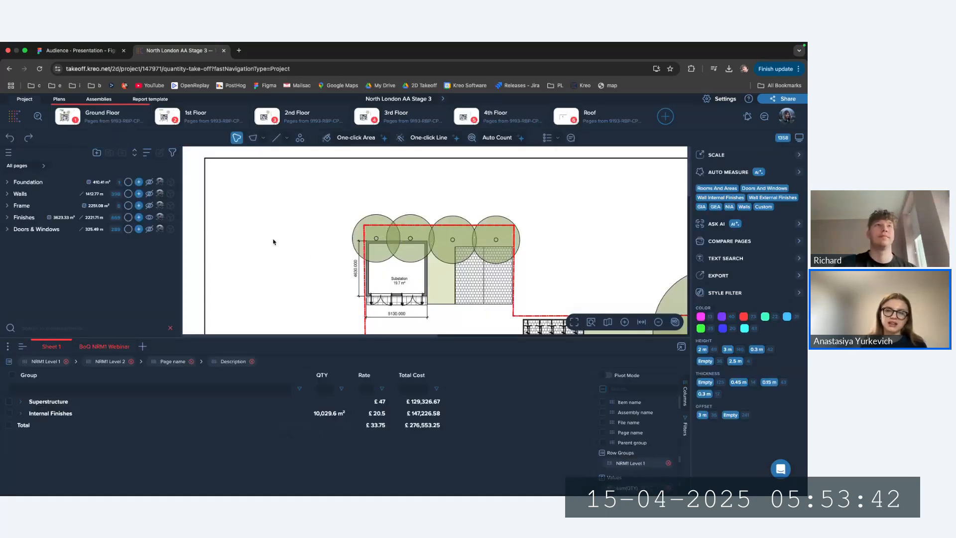
pyautogui.click(574, 322)
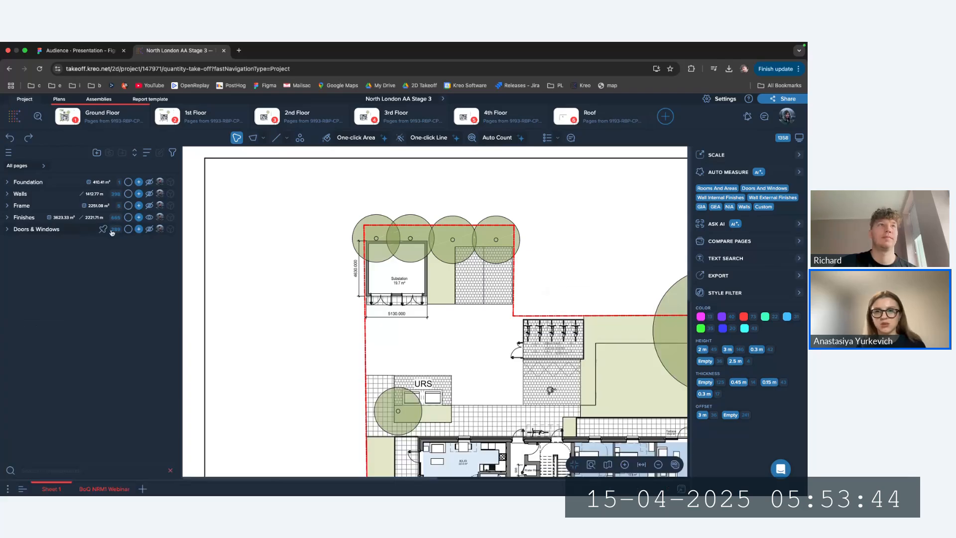
# Examine the External Walls group's assembly properties, including the Concrete item's quantity, rate and total cost, then deselect the group.
pyautogui.click(15, 195)
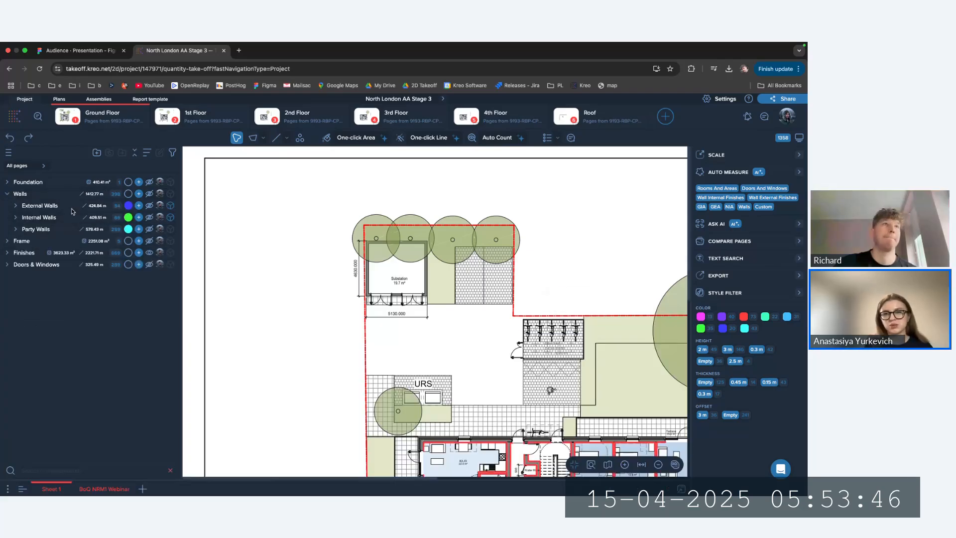
pyautogui.click(71, 209)
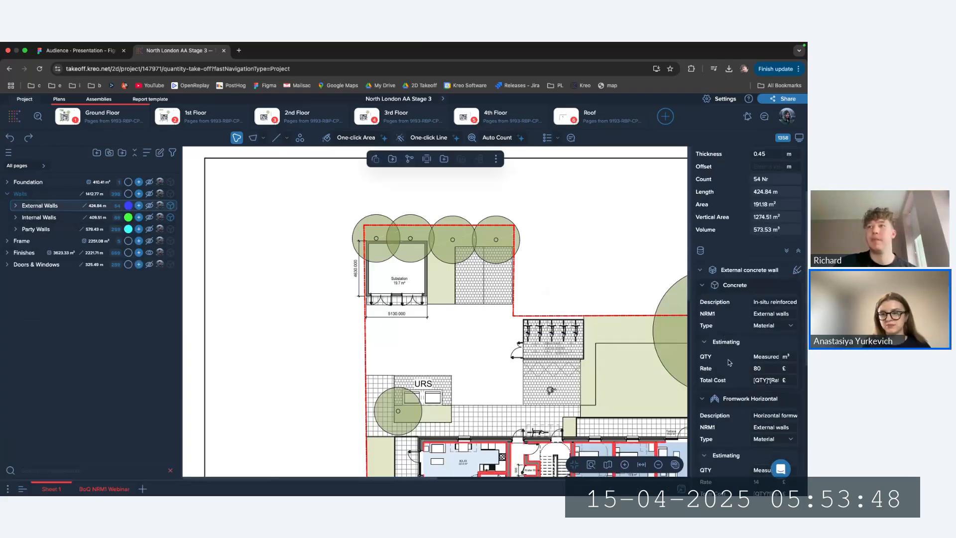
pyautogui.click(758, 368)
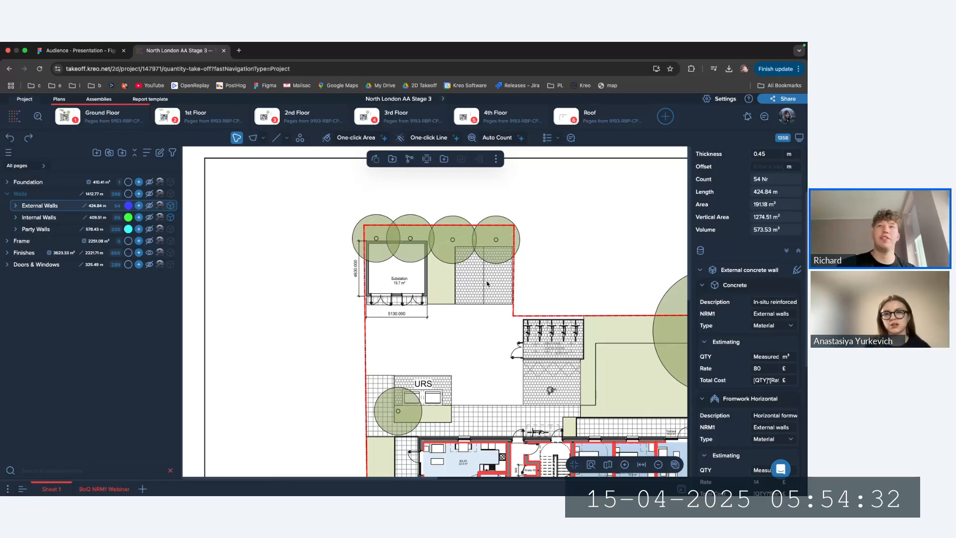
pyautogui.click(294, 203)
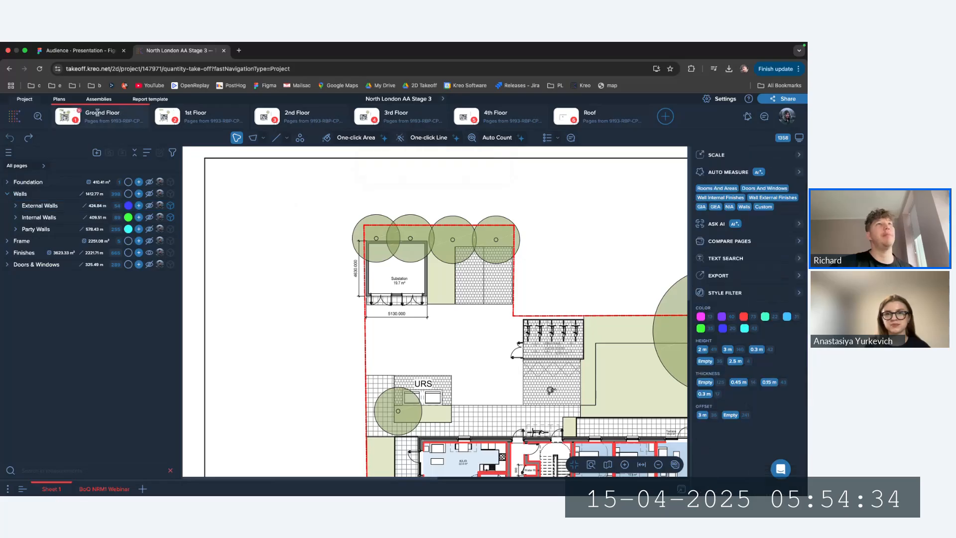
# View the project's properties base and assemblies base, then return to the plan.
pyautogui.click(98, 99)
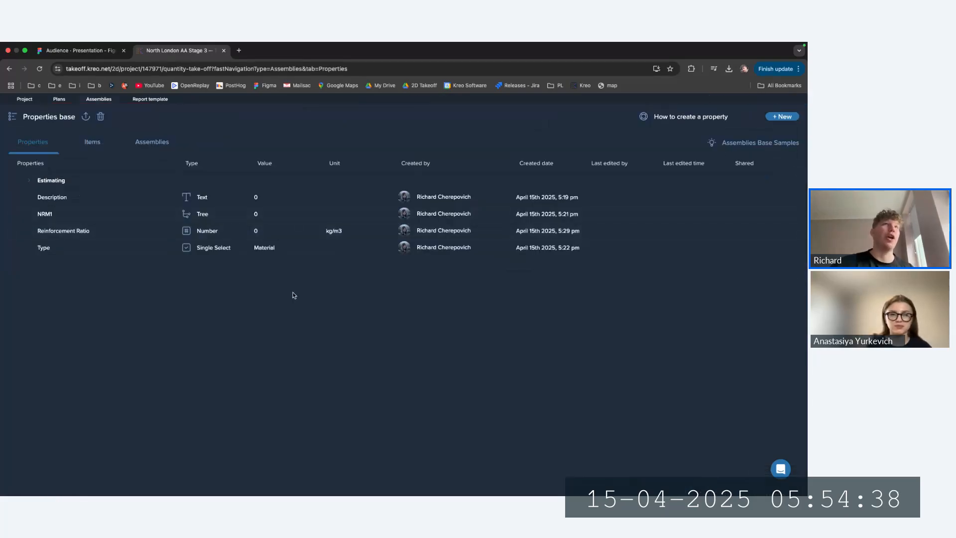
pyautogui.click(152, 147)
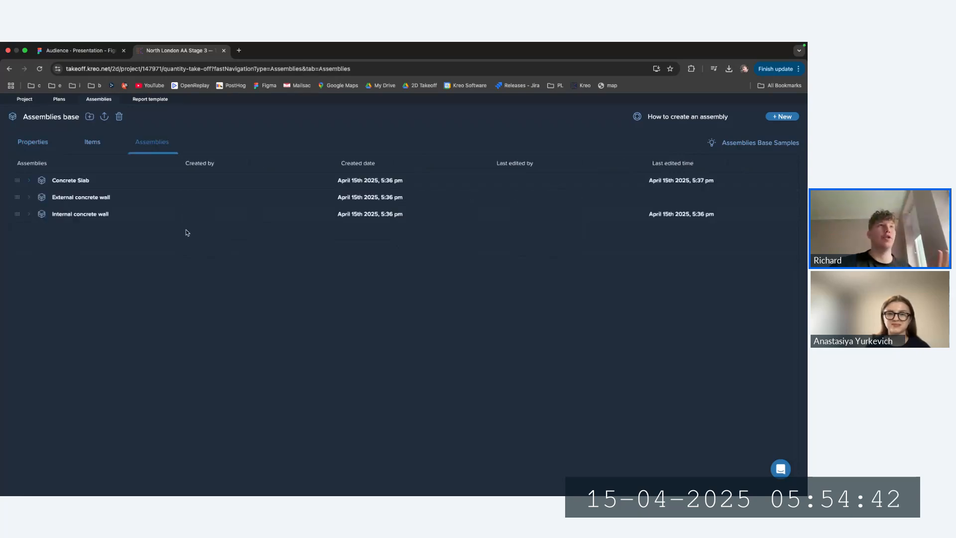
pyautogui.click(25, 101)
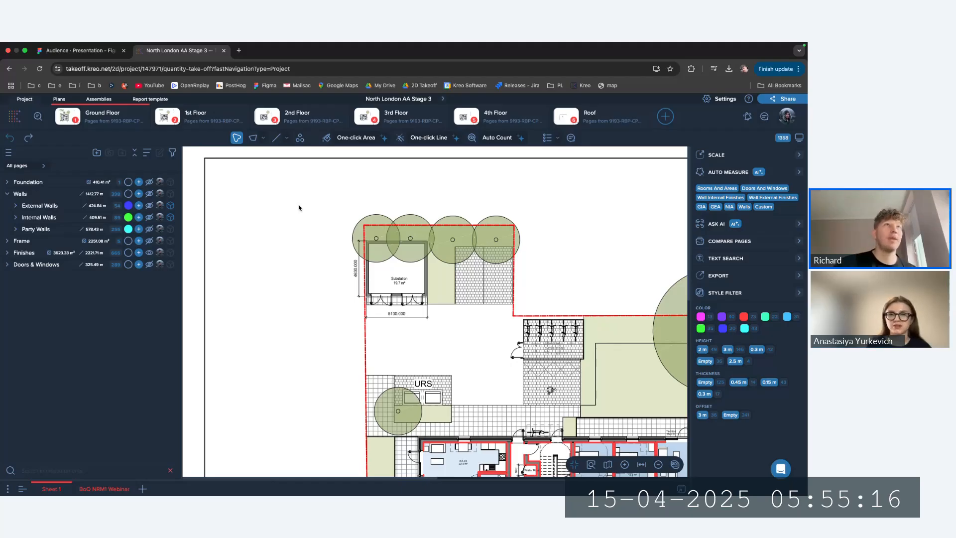
# View the ready-made samples offered for the assemblies base without applying any of them.
pyautogui.click(99, 101)
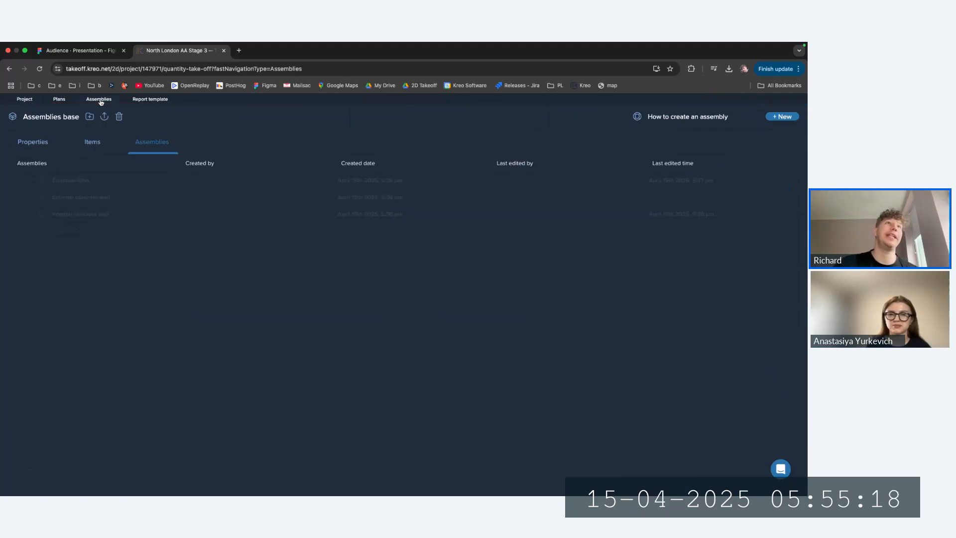
pyautogui.click(791, 144)
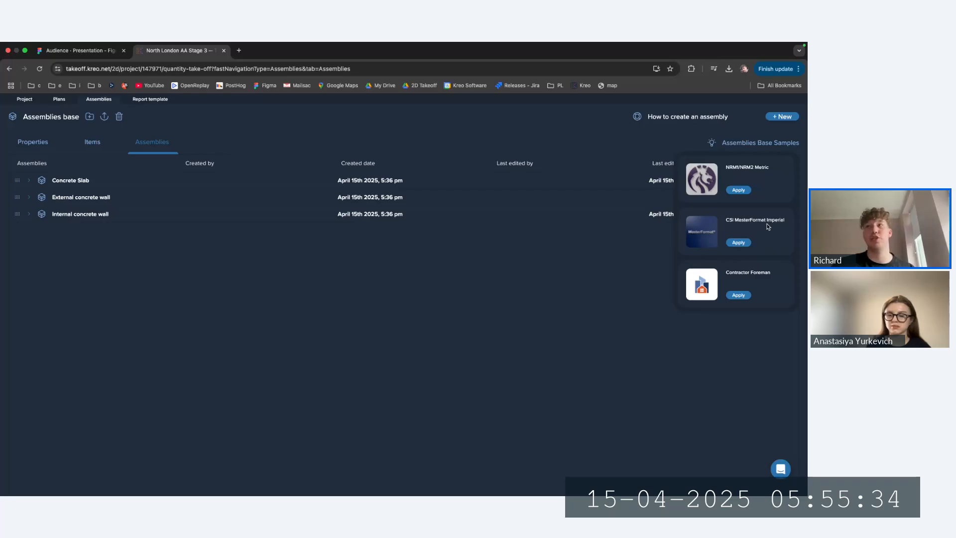
pyautogui.click(642, 264)
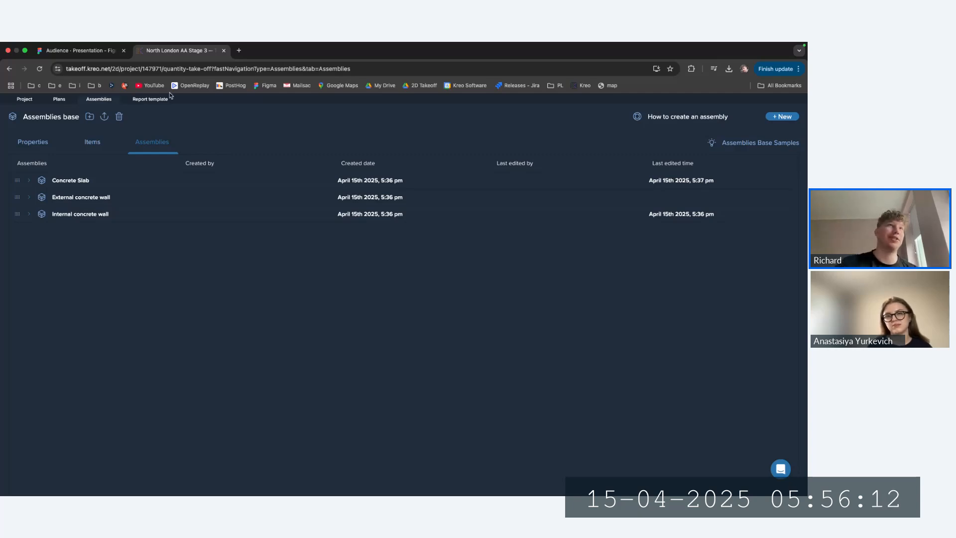
# Try to export the assemblies base to a file in Downloads, cancel the save and return to the plan.
pyautogui.click(105, 119)
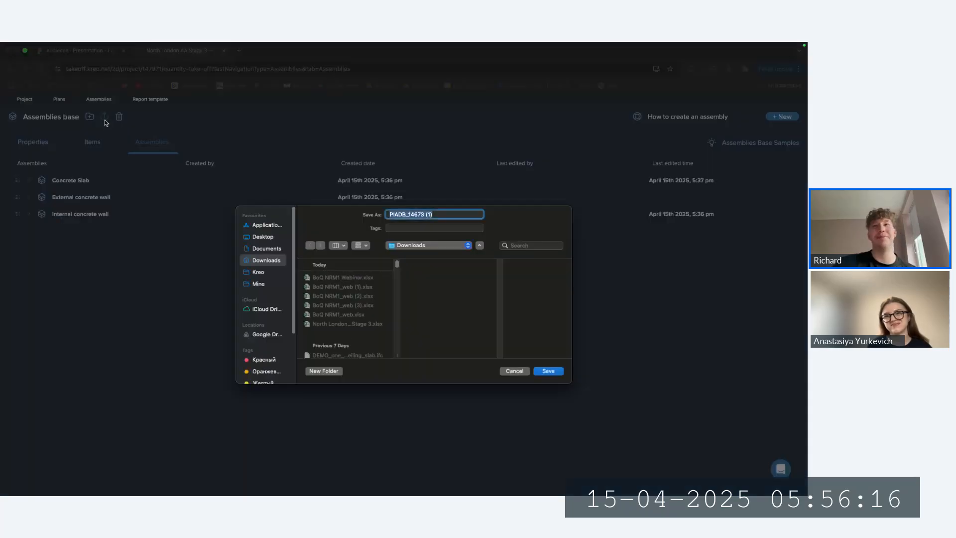
pyautogui.click(515, 372)
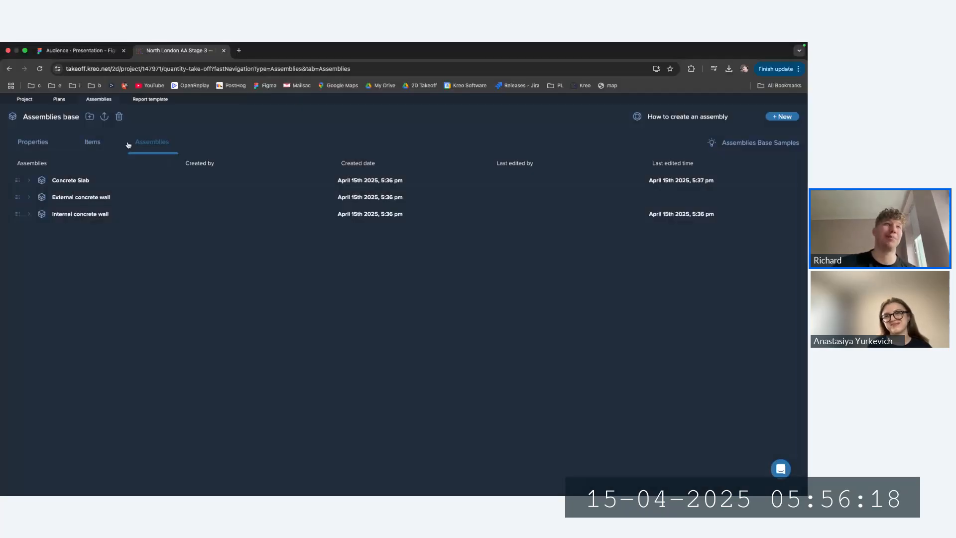
pyautogui.click(25, 99)
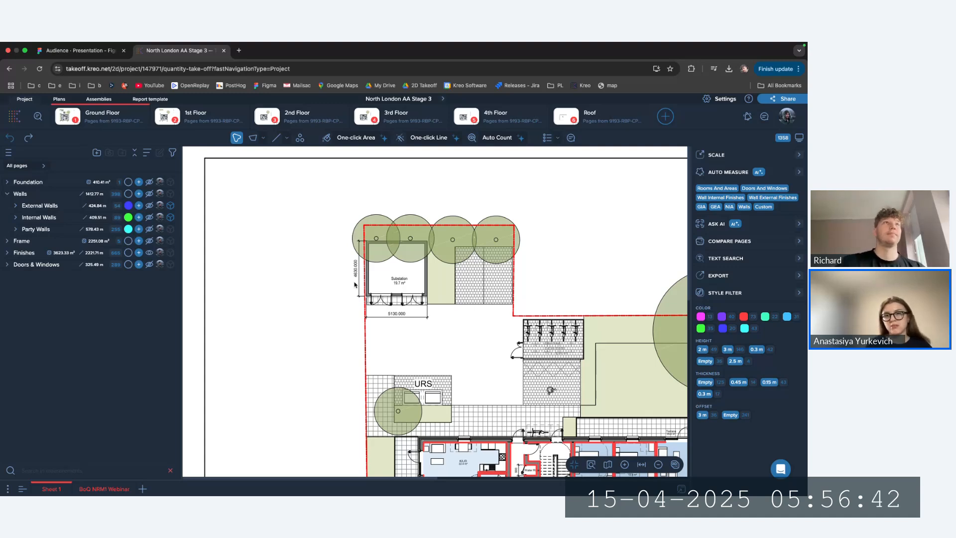
# Set the rate of the Concrete item in the Concrete Items folder of the items base to 100 and save it.
pyautogui.click(106, 103)
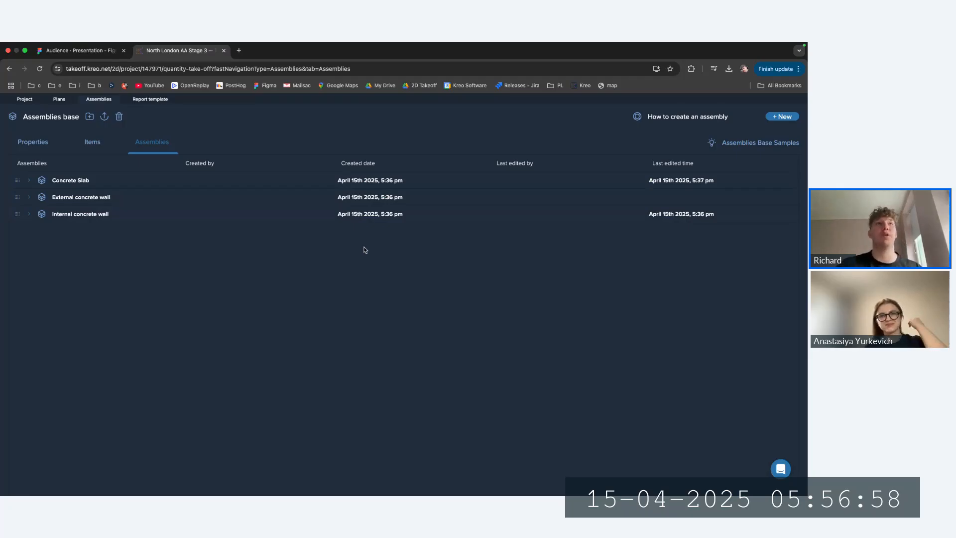
pyautogui.click(97, 146)
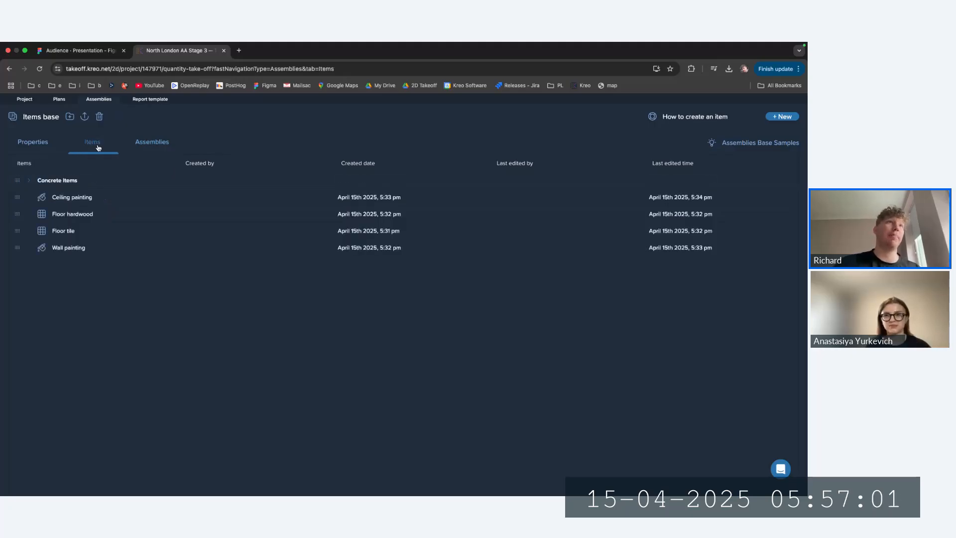
pyautogui.click(29, 181)
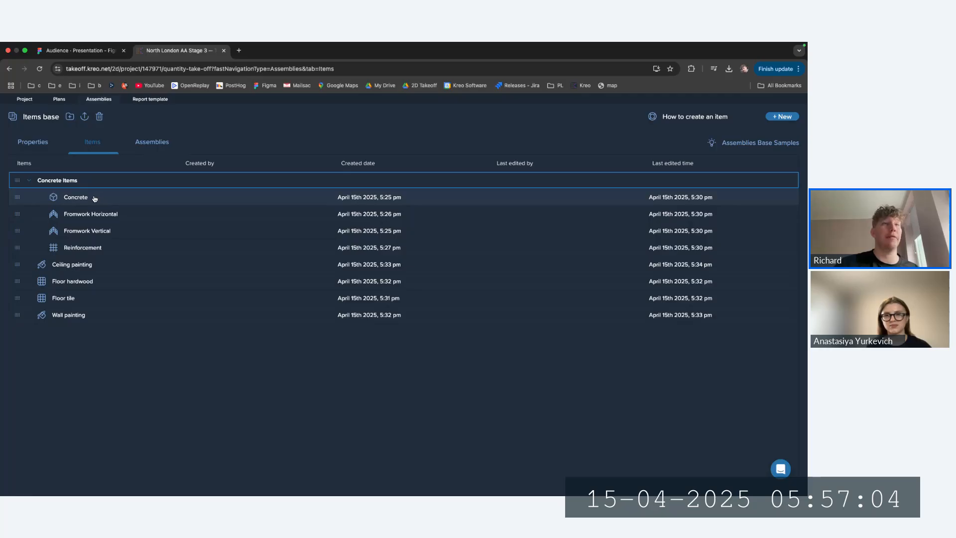
pyautogui.click(94, 196)
pyautogui.moveTo(602, 240)
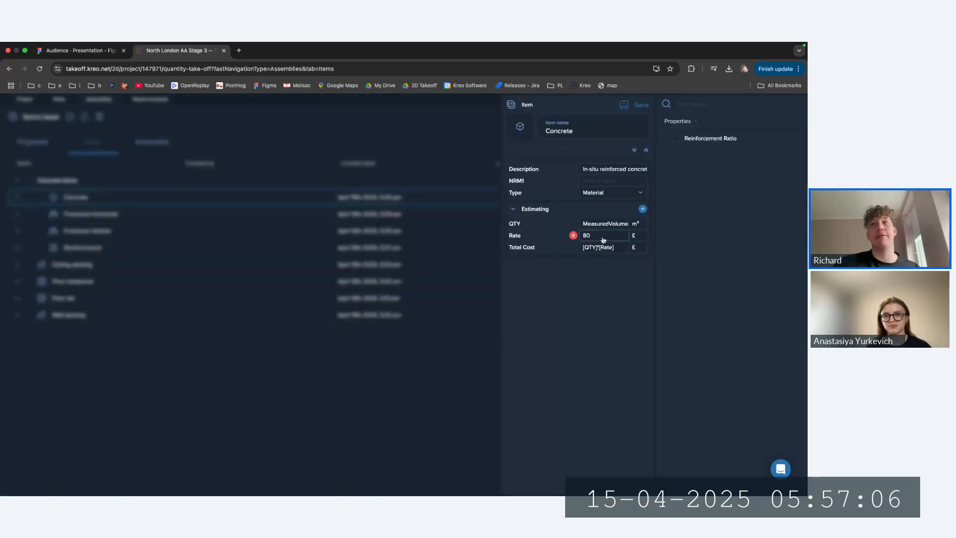
pyautogui.moveTo(599, 240); pyautogui.dragTo(580, 238)
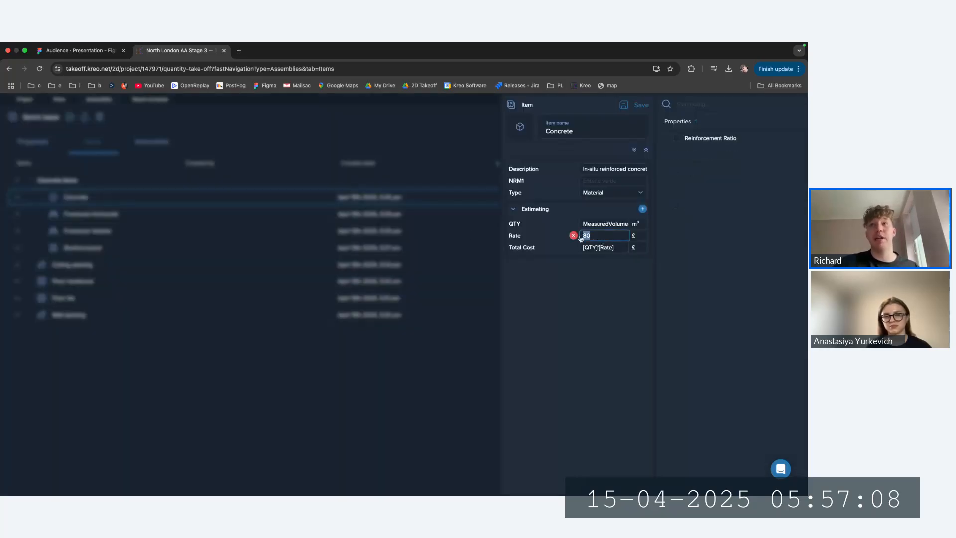
pyautogui.write('100')
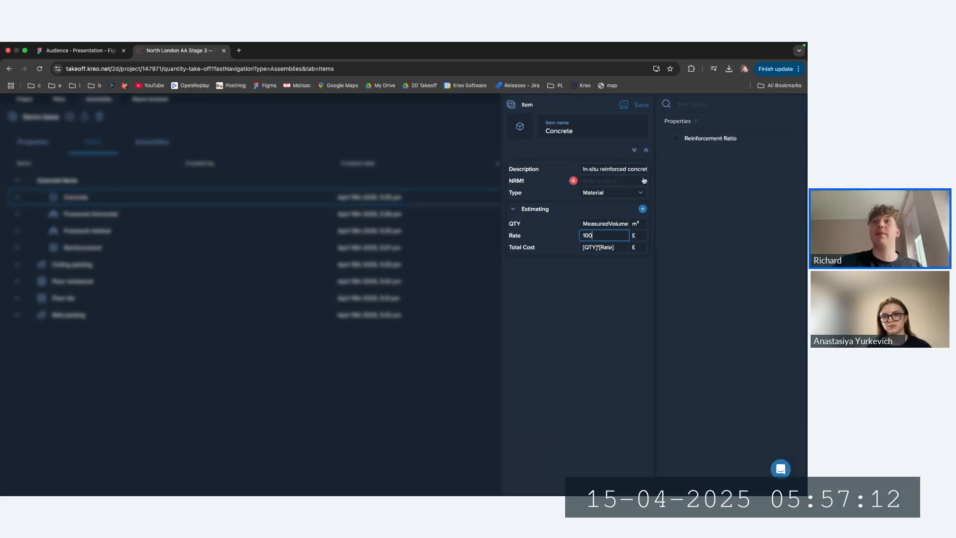
pyautogui.click(638, 105)
# Check the Concrete Slab, External concrete wall and Internal concrete wall assemblies for the updated Concrete rate.
pyautogui.click(149, 141)
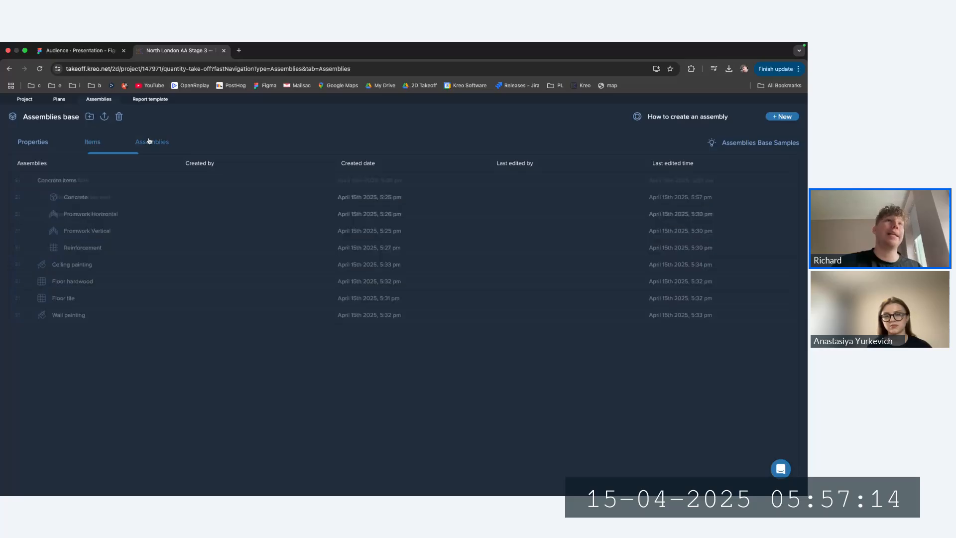
pyautogui.click(72, 181)
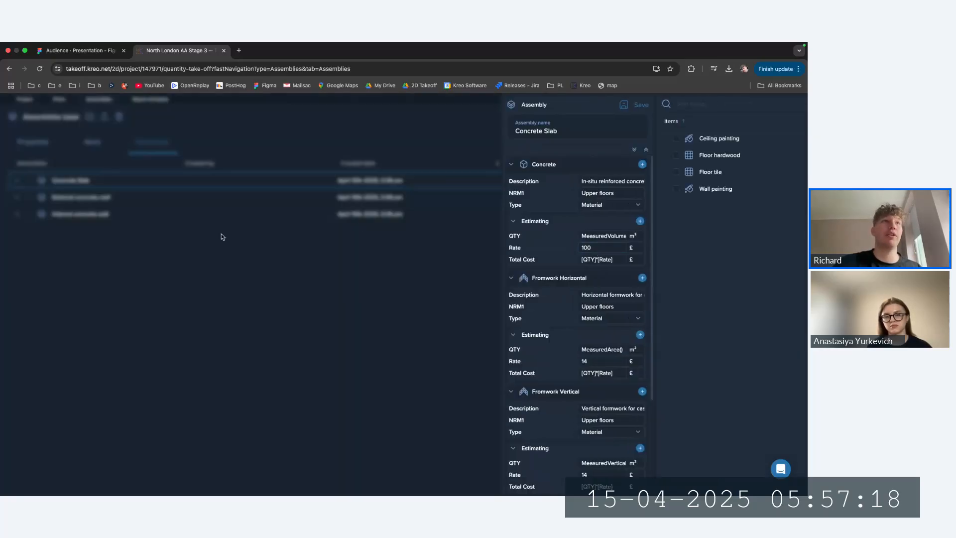
pyautogui.click(117, 198)
pyautogui.click(147, 241)
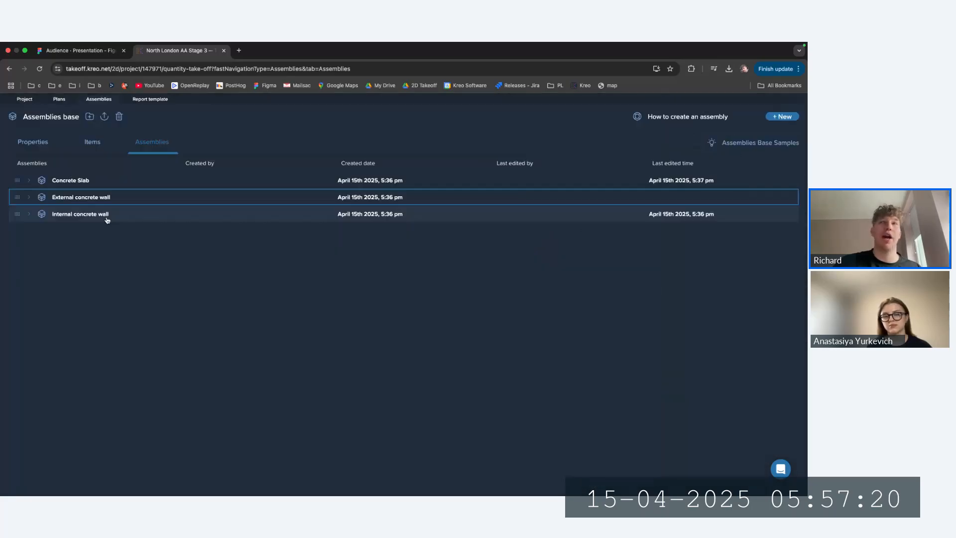
pyautogui.click(108, 219)
pyautogui.click(148, 254)
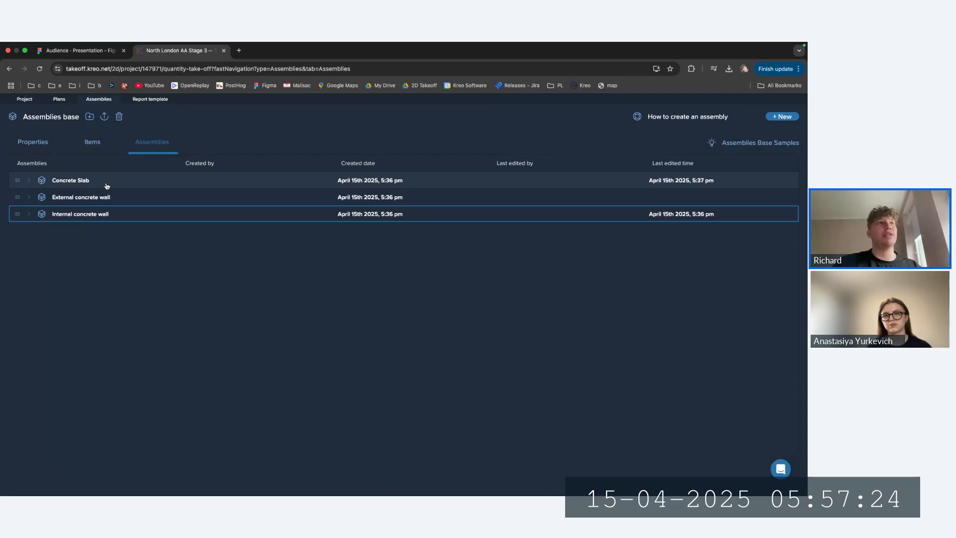
# Set the Concrete rate inside the Concrete Slab assembly to 90 and save the assembly.
pyautogui.click(107, 186)
pyautogui.click(583, 247)
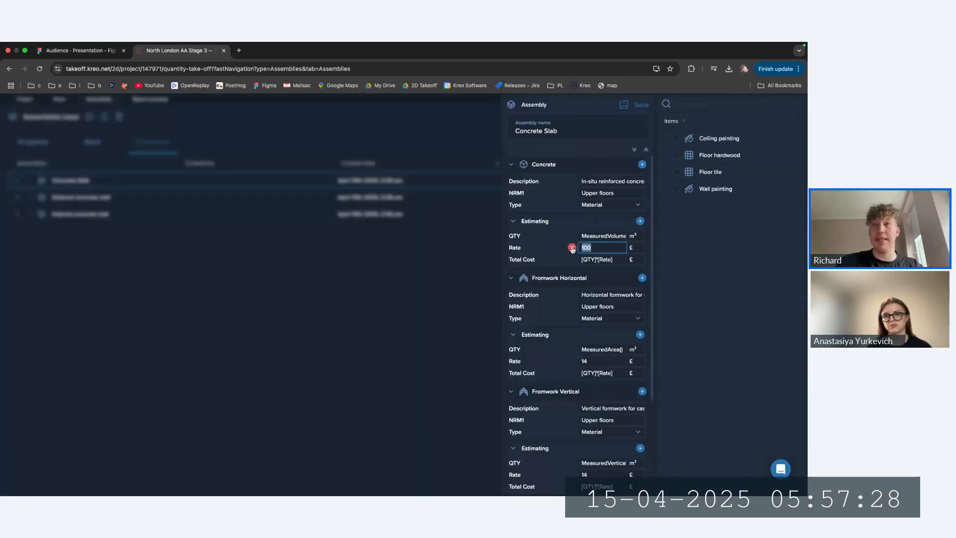
pyautogui.write('90')
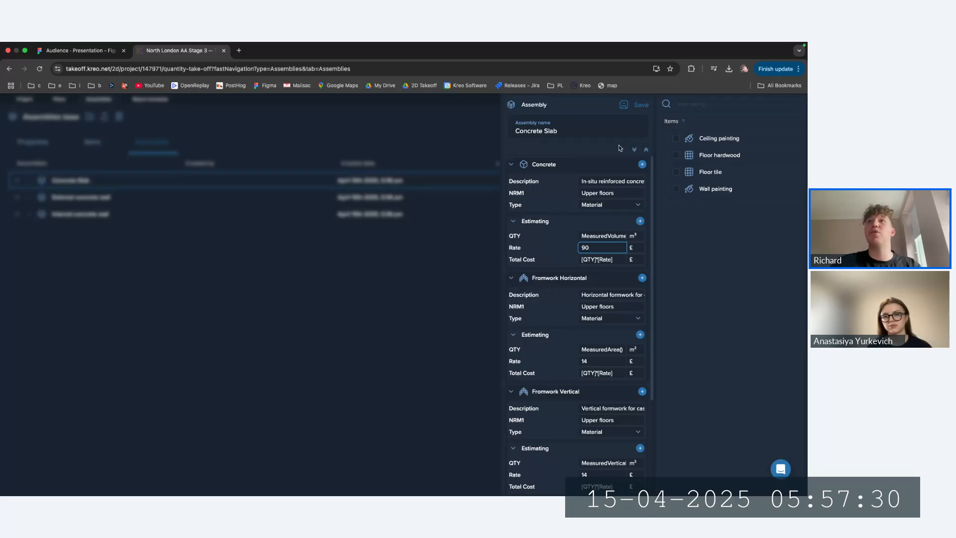
pyautogui.click(636, 105)
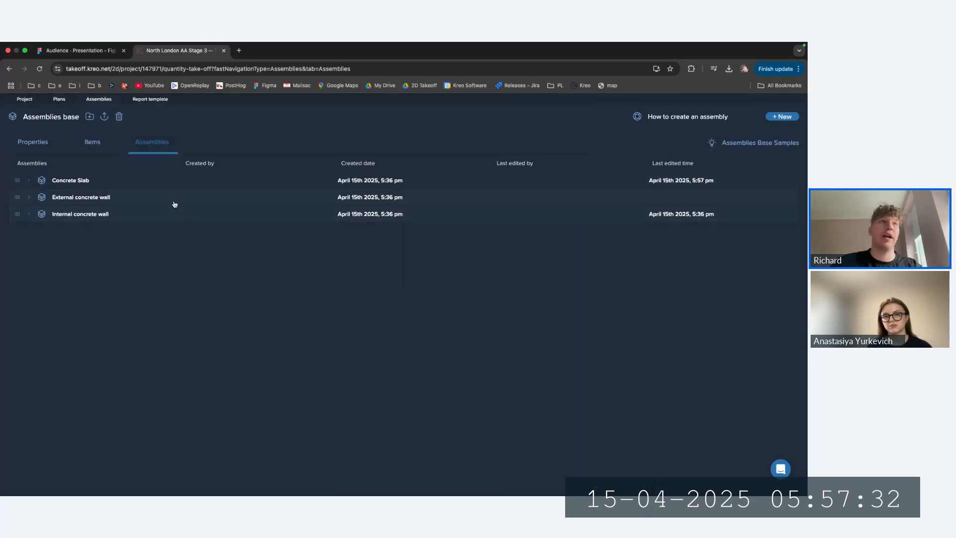
# Set the rate of the Concrete item in the Concrete Items folder to 150 and save it, keeping the assembly overrides.
pyautogui.click(92, 142)
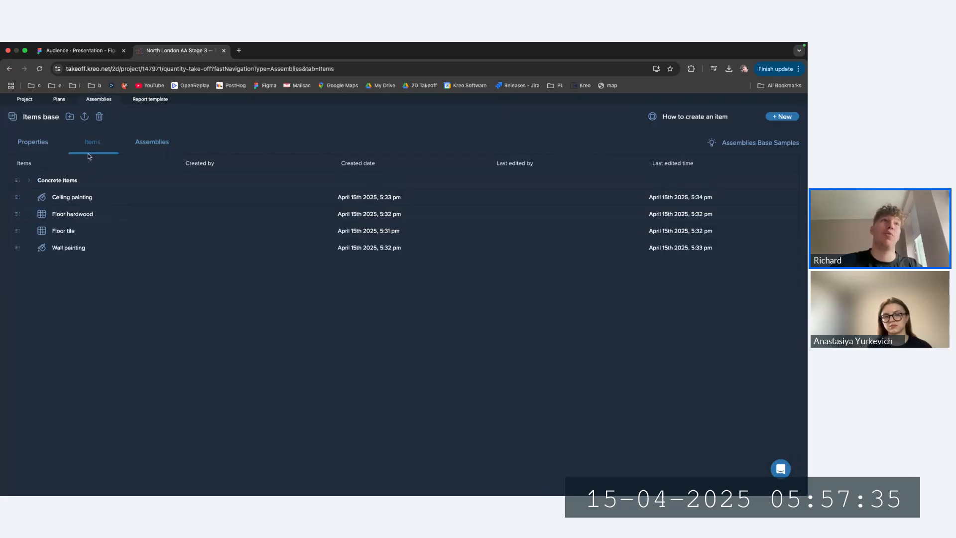
pyautogui.click(34, 181)
pyautogui.click(125, 196)
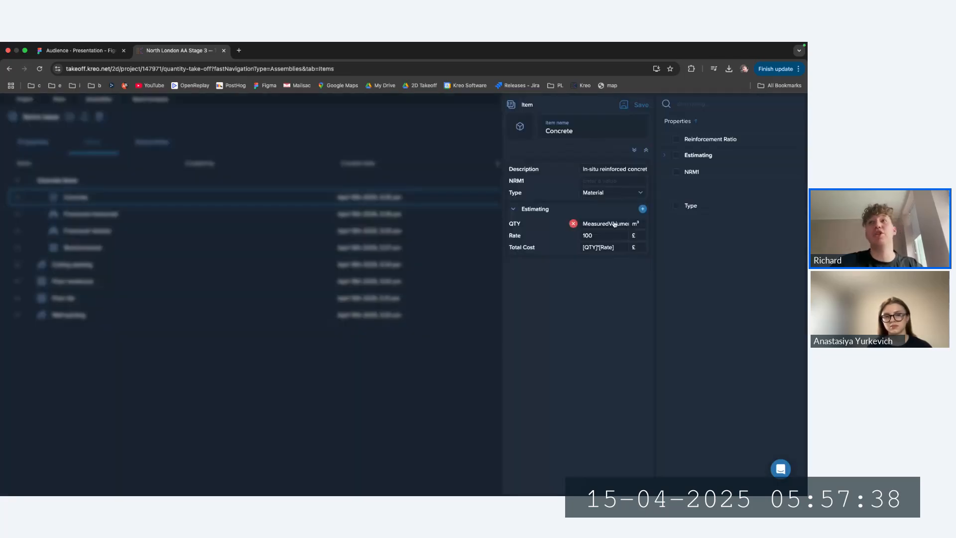
pyautogui.click(602, 237)
pyautogui.press('BackSpace')
pyautogui.press('BackSpace')
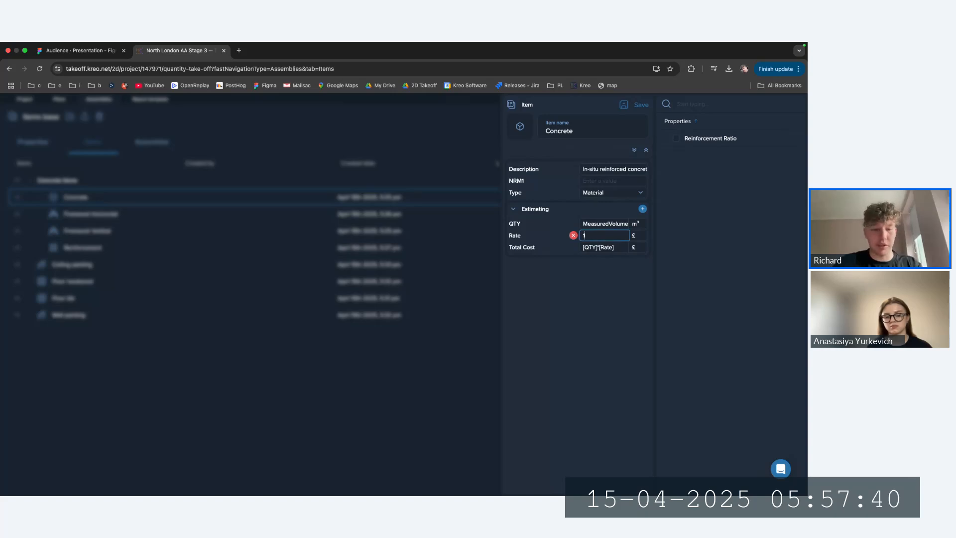
pyautogui.write('50')
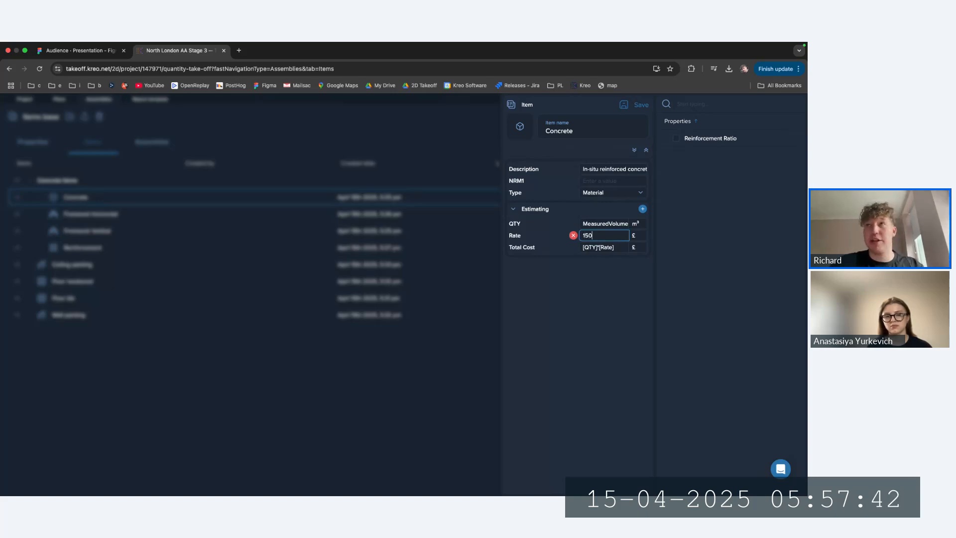
pyautogui.click(617, 273)
pyautogui.click(639, 105)
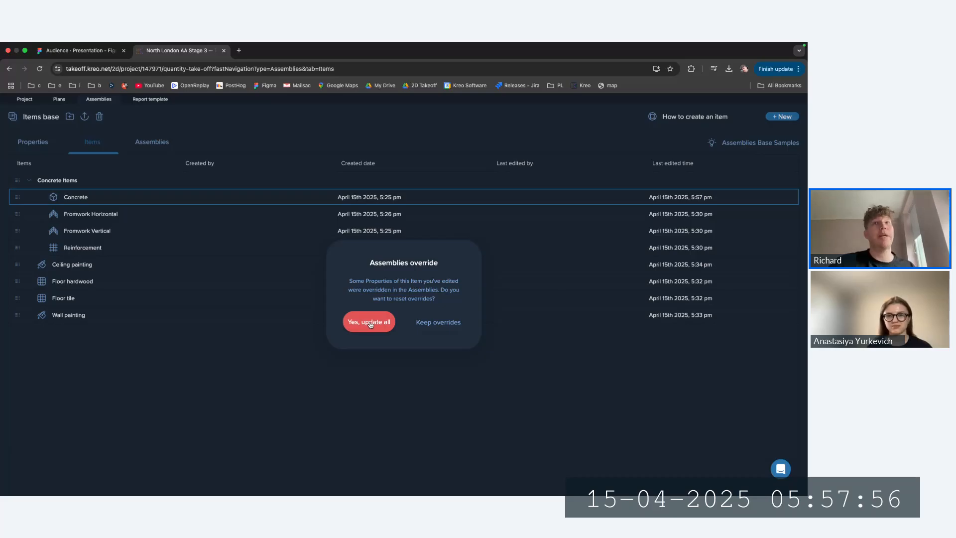
pyautogui.click(439, 323)
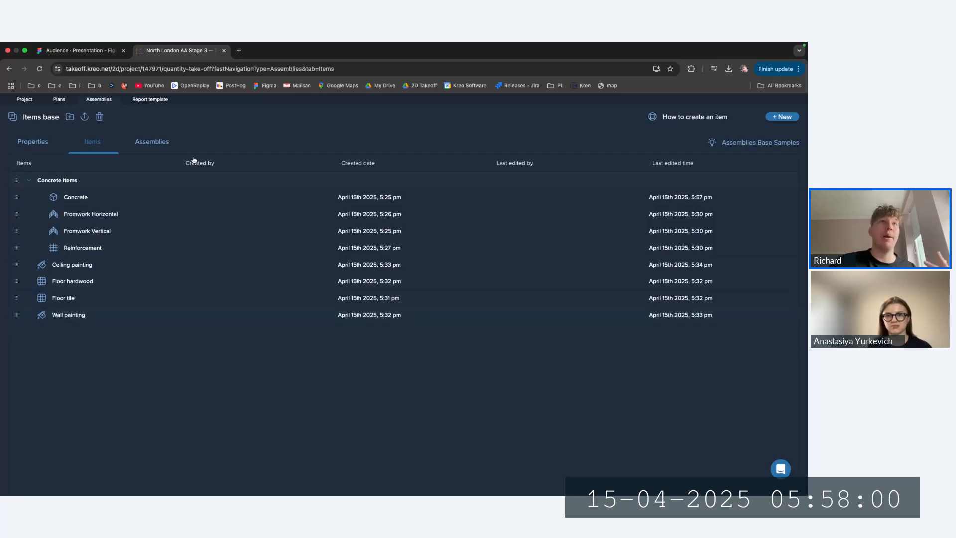
# Check the External concrete wall and Internal concrete wall assemblies for their current Concrete rate.
pyautogui.click(152, 142)
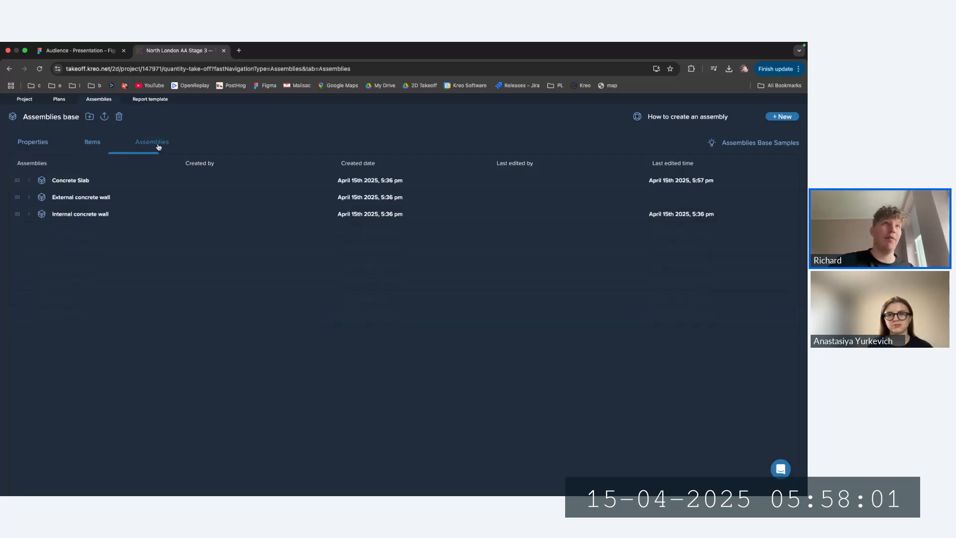
pyautogui.click(122, 202)
pyautogui.click(187, 217)
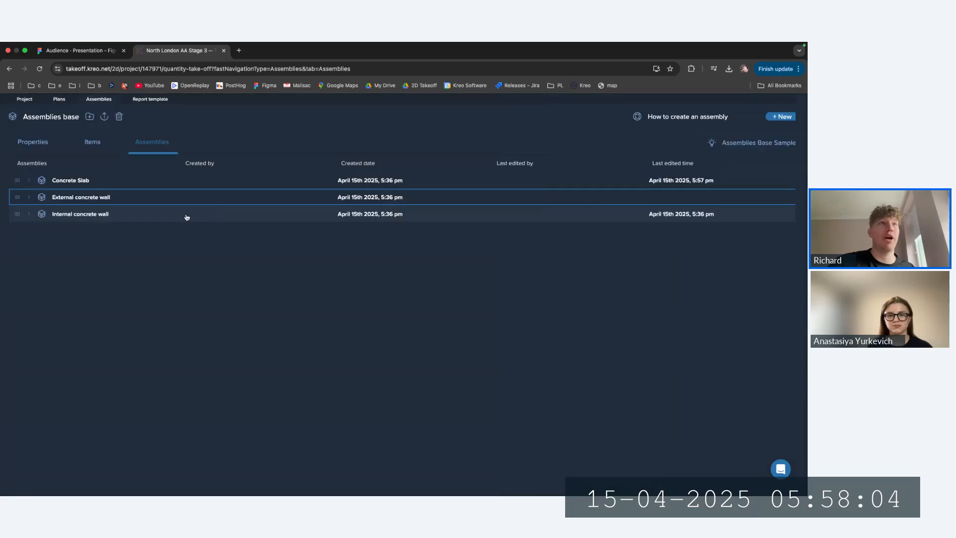
pyautogui.click(186, 217)
pyautogui.click(186, 216)
# Set the Concrete rate inside the Concrete Slab assembly to 130 and save the assembly.
pyautogui.click(98, 180)
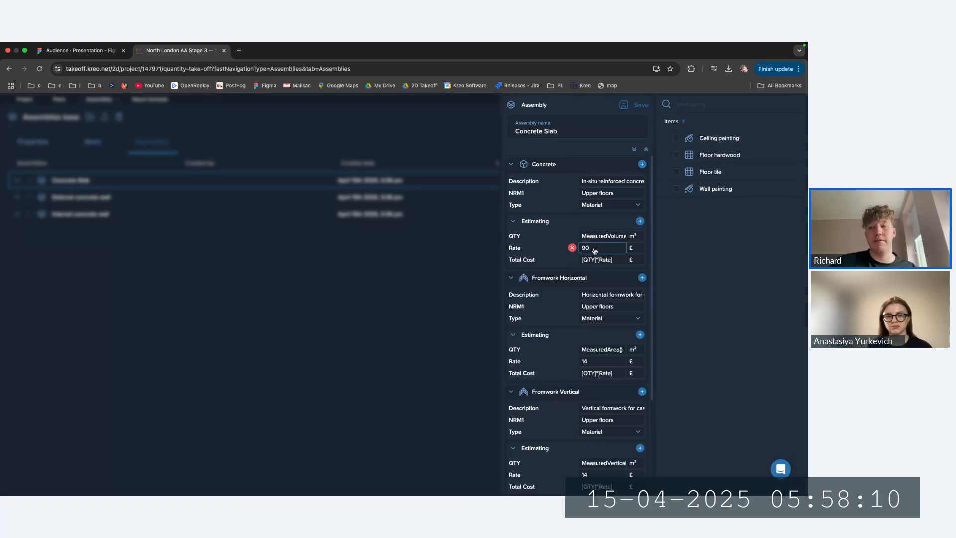
pyautogui.click(596, 251)
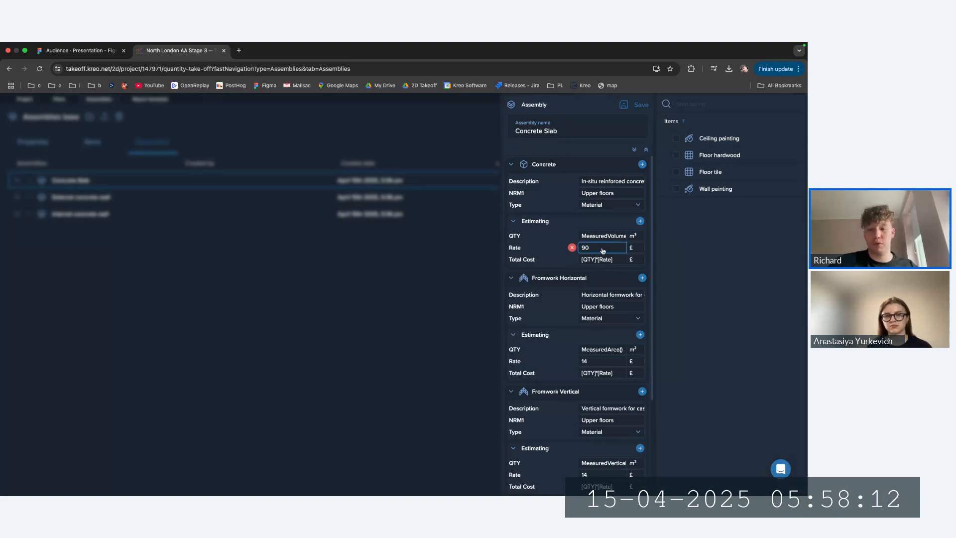
pyautogui.press('BackSpace')
pyautogui.press('BackSpace')
pyautogui.write('130')
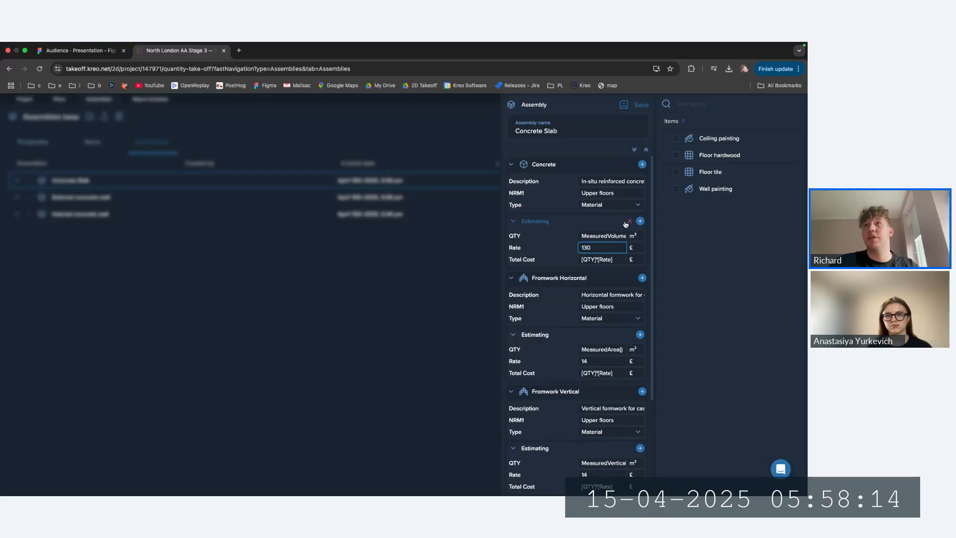
pyautogui.click(639, 104)
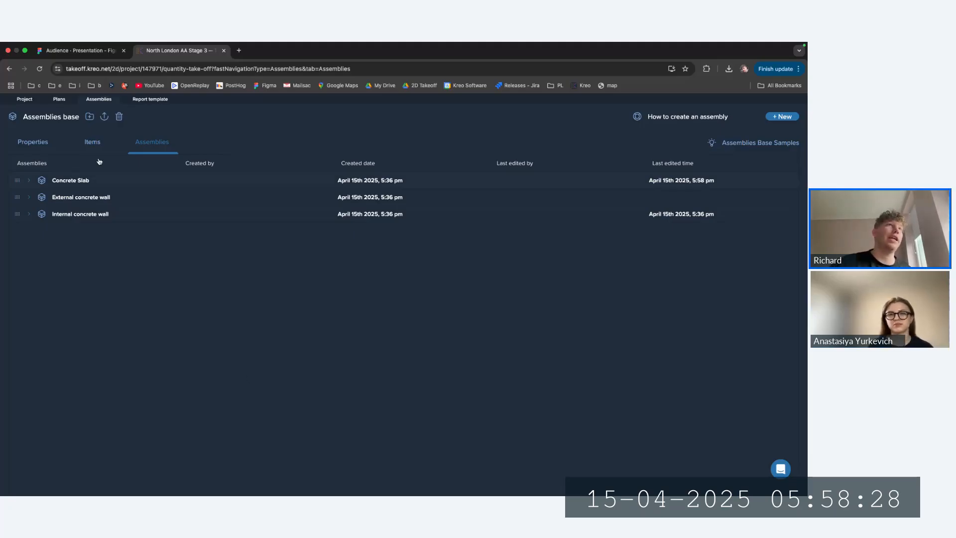
# View the applied report templates, switch to the BoQ NRM1 Webinar workbook in Excel and preview its print layout without printing.
pyautogui.click(151, 100)
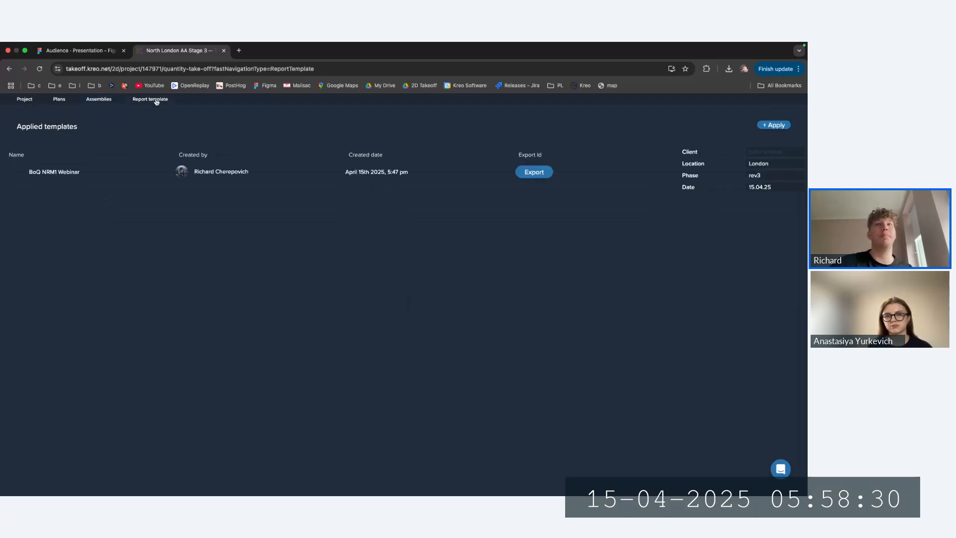
pyautogui.hotkey('ctrl', 'Right')
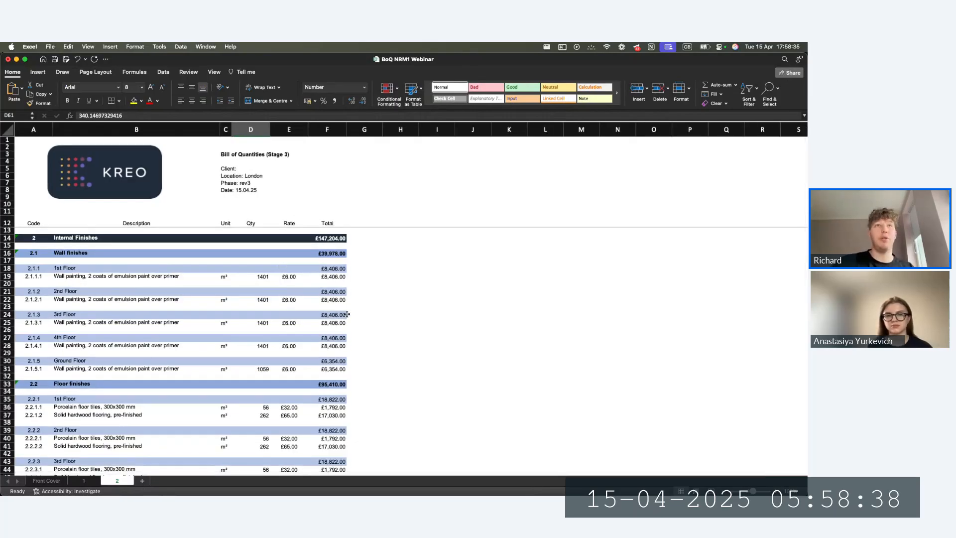
pyautogui.press('super+p')
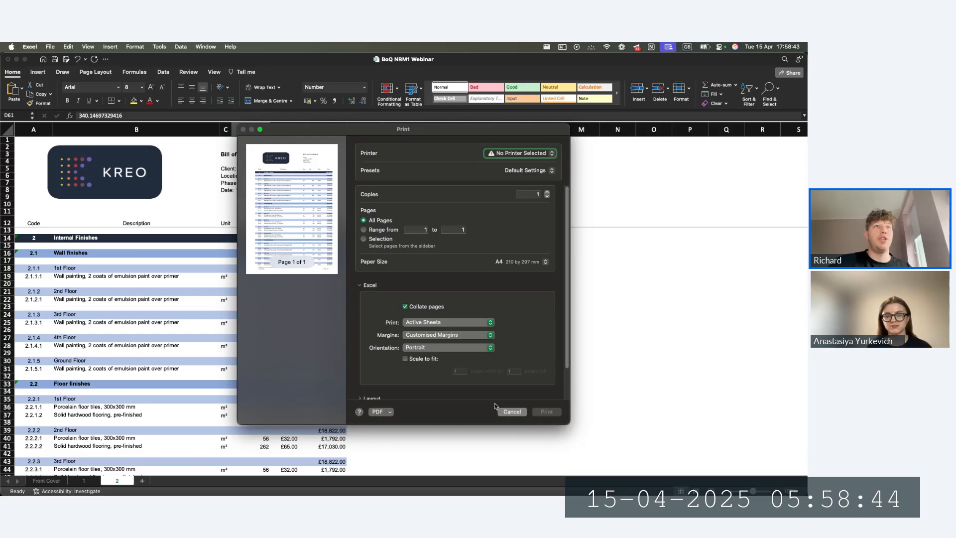
pyautogui.click(510, 411)
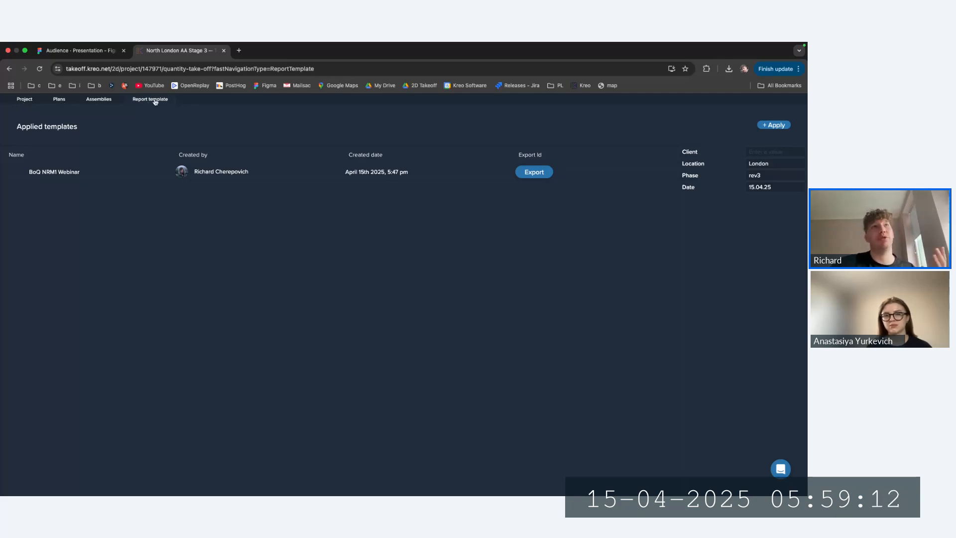
# Return to the project plans in Kreo, then look at the BoQ NRM1 Webinar and North London AA Stage 3 workbooks in Excel.
pyautogui.click(58, 99)
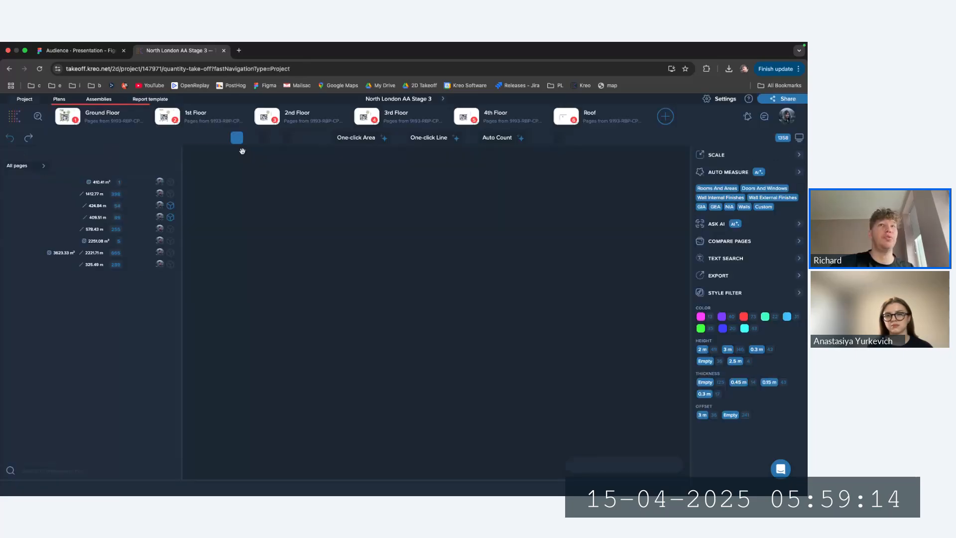
pyautogui.press('super+Tab')
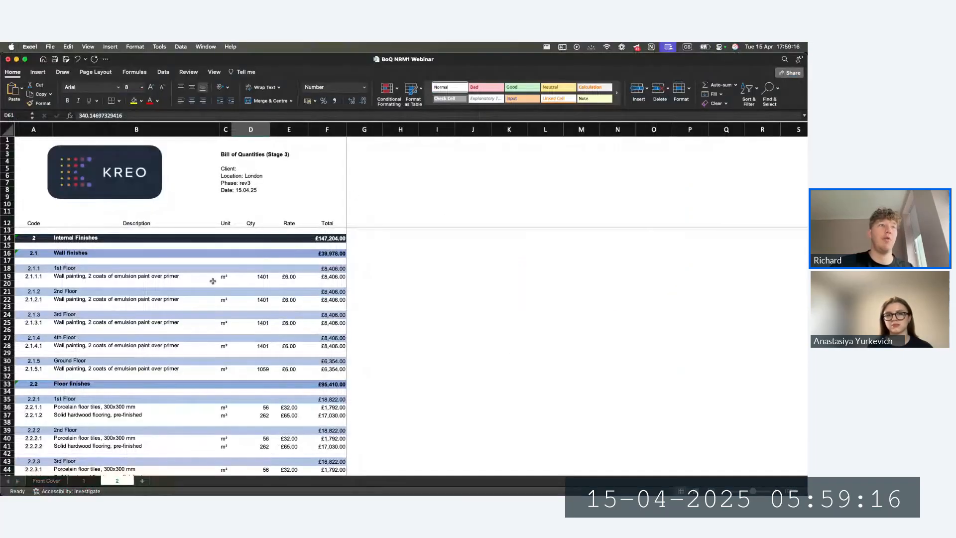
pyautogui.click(435, 314)
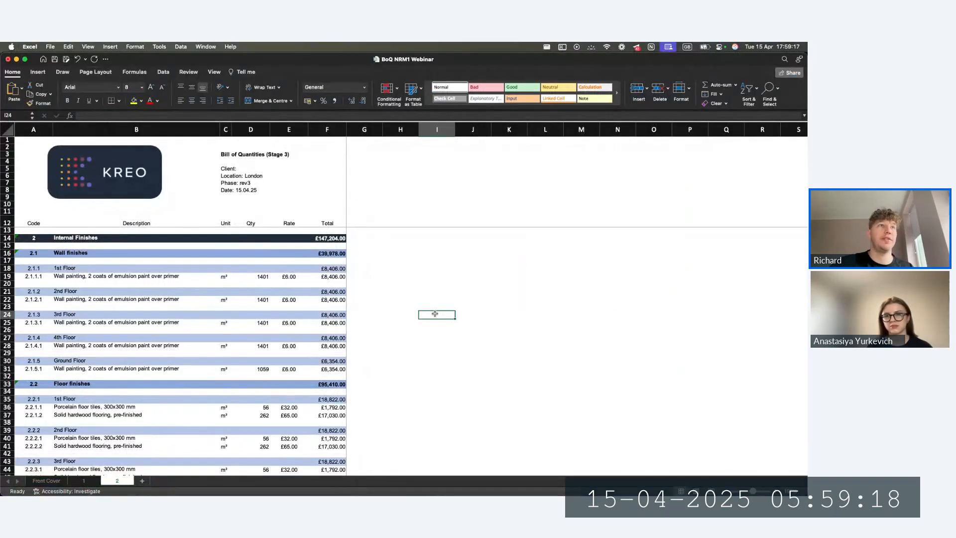
pyautogui.press('super+grave')
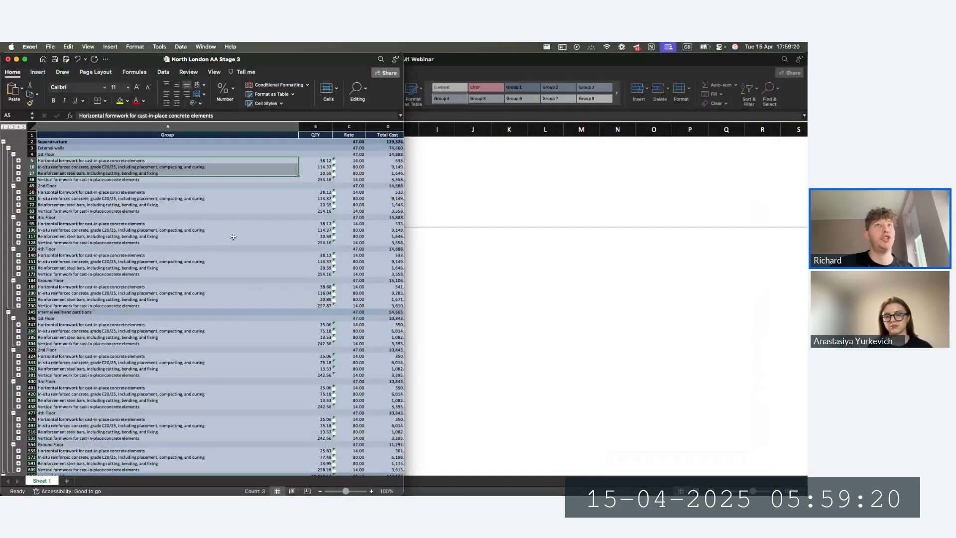
# Switch back to Kreo, show the Sheet 1 report below the plan and return to the applied report templates.
pyautogui.press('super+Tab')
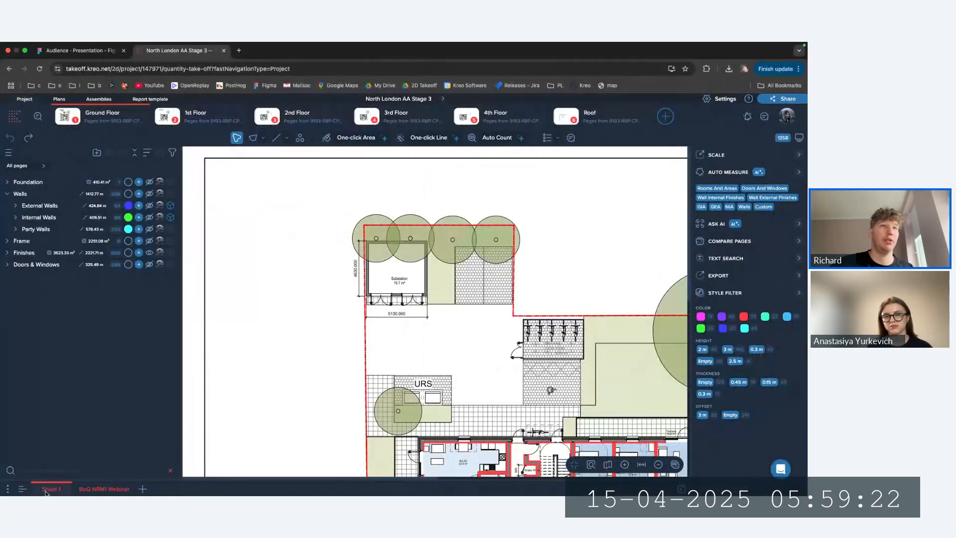
pyautogui.click(46, 490)
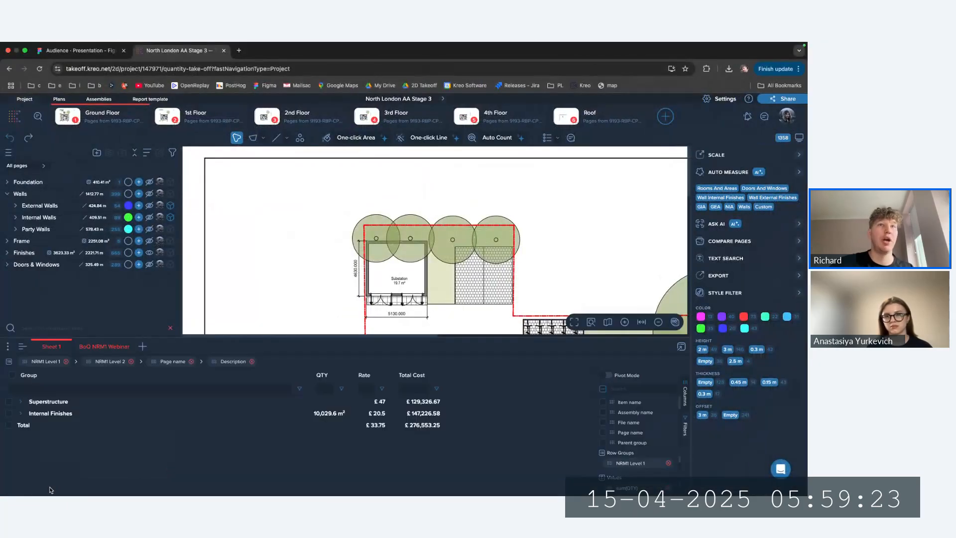
pyautogui.click(162, 101)
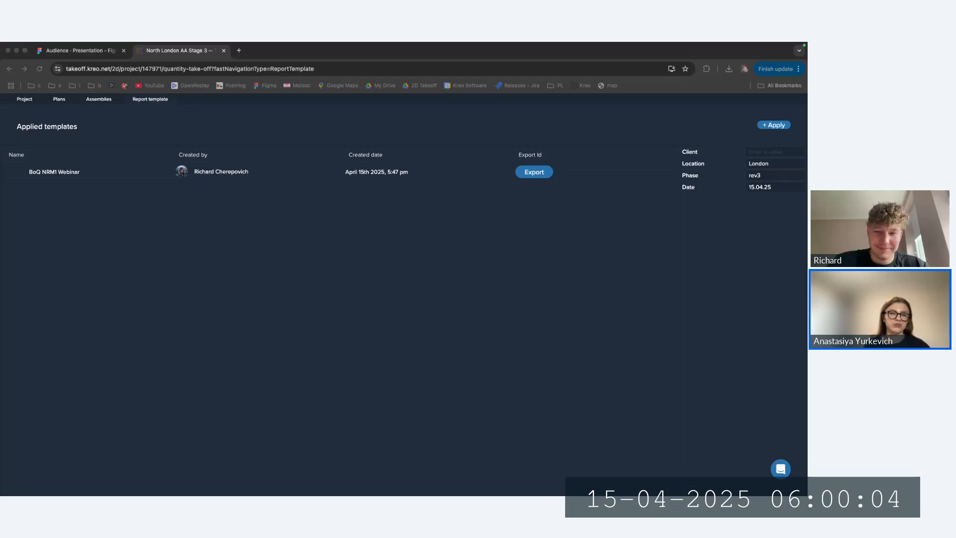
# Switch to the Figma presentation, advance from the Q&A slide to the Thank You! slide and show it full screen.
pyautogui.click(456, 309)
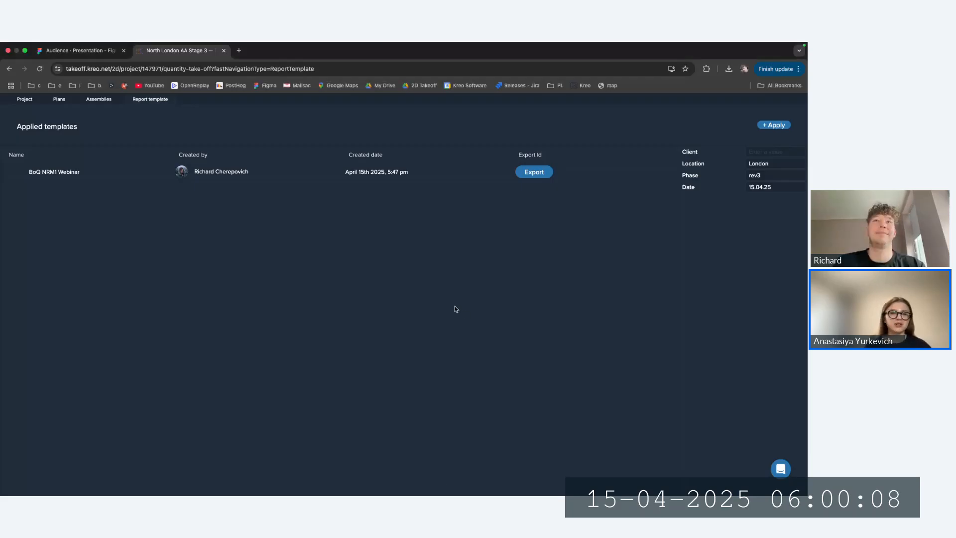
pyautogui.hotkey('ctrl', 'shift', 'Tab')
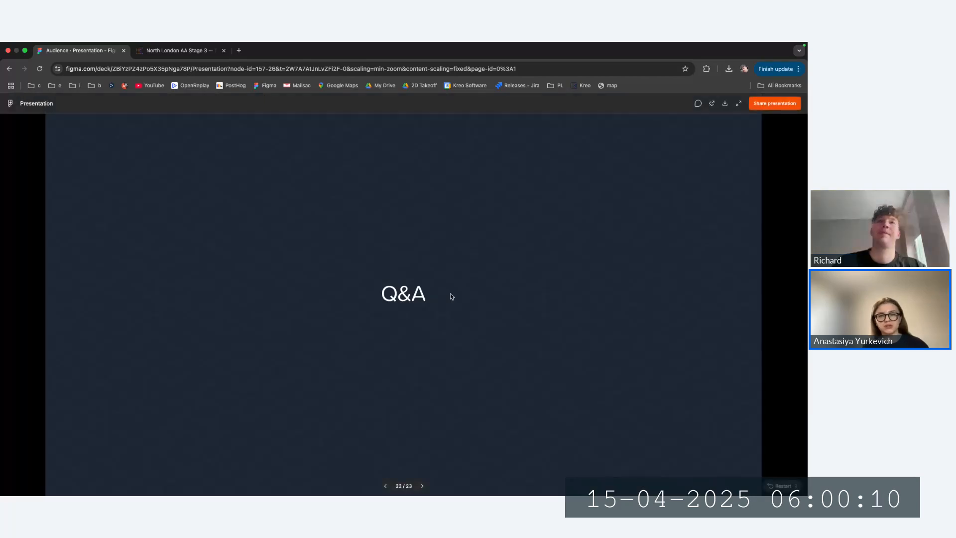
pyautogui.press('Right')
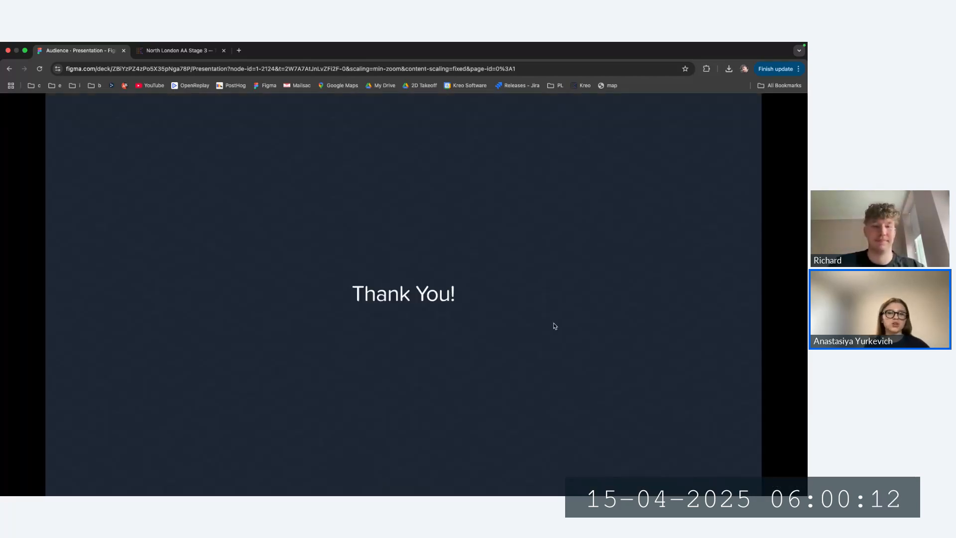
pyautogui.press('f')
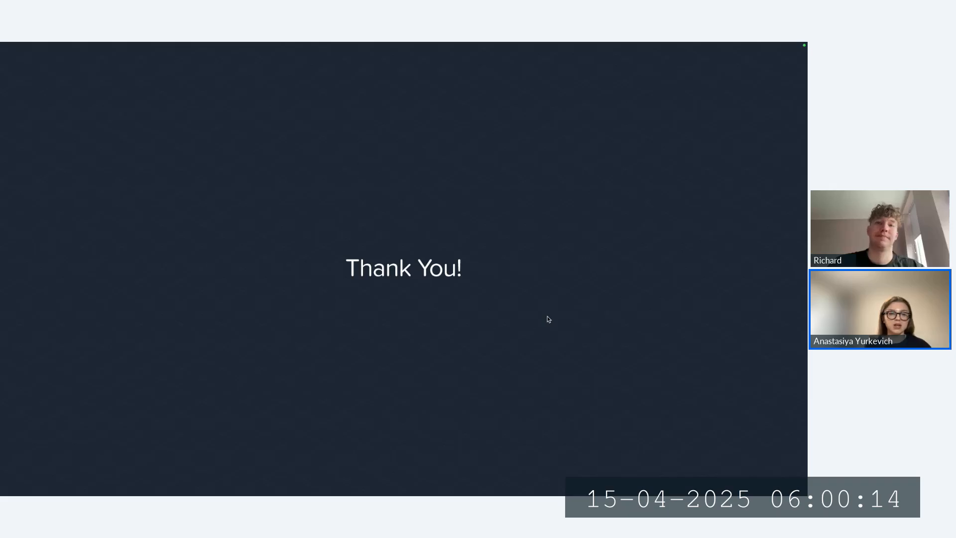